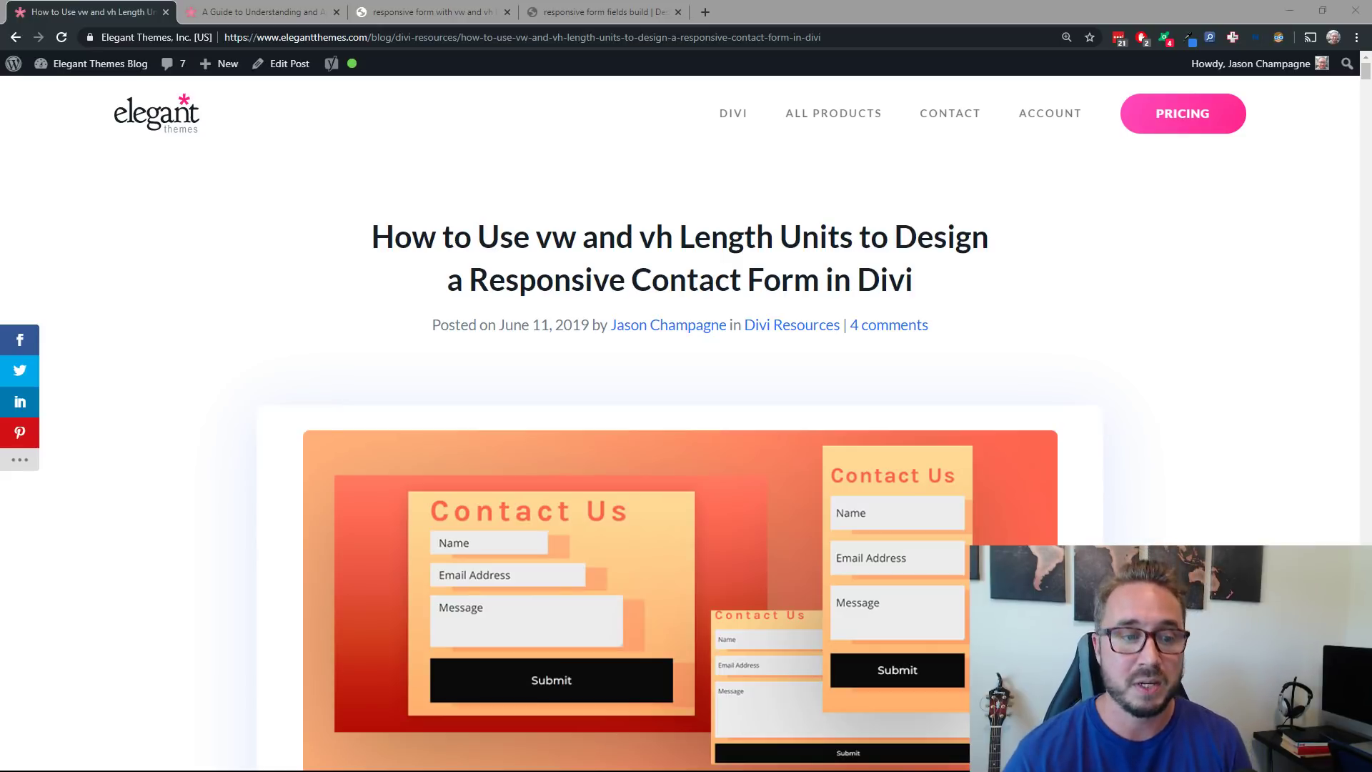
Switch from the blog post to the finished responsive form fields build page and examine the Contact Us form at desktop width
scroll(343, 337, "down", 1)
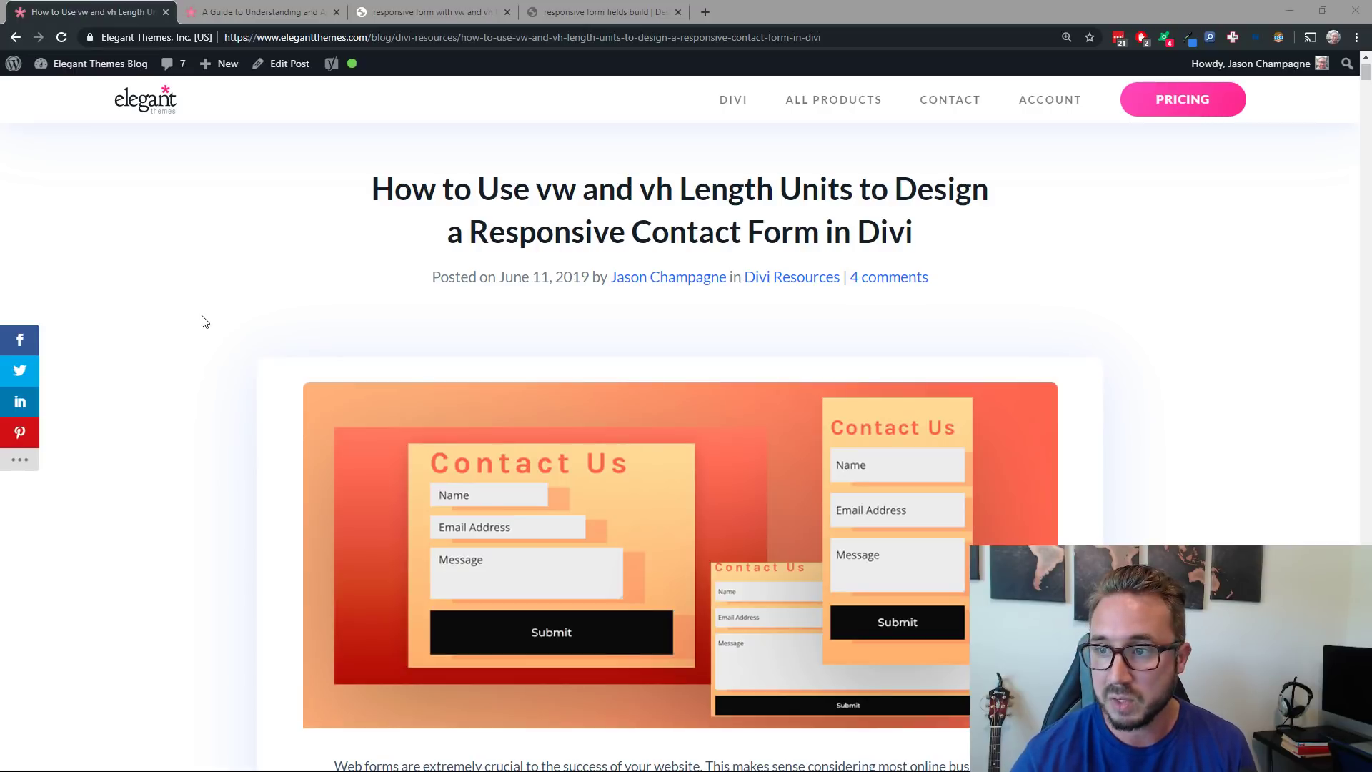
left_click(278, 347)
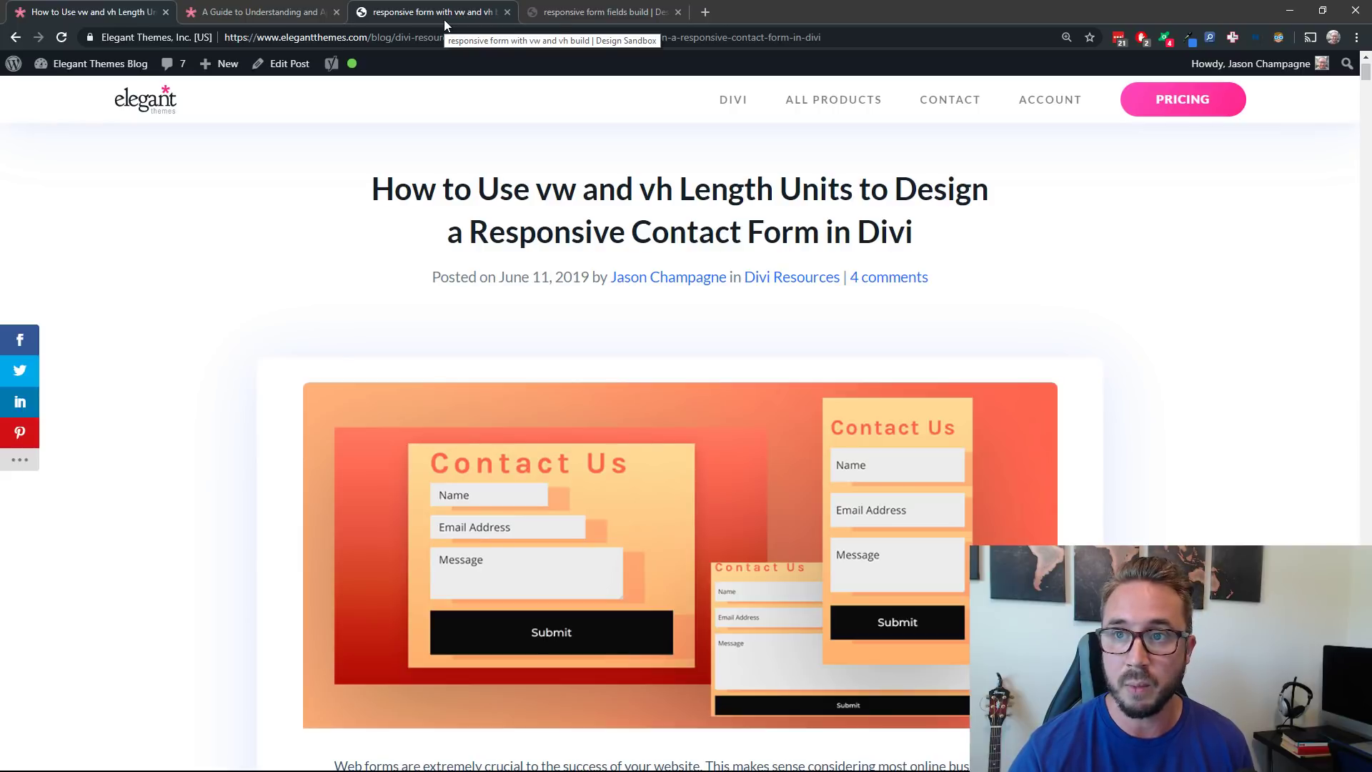
left_click(559, 15)
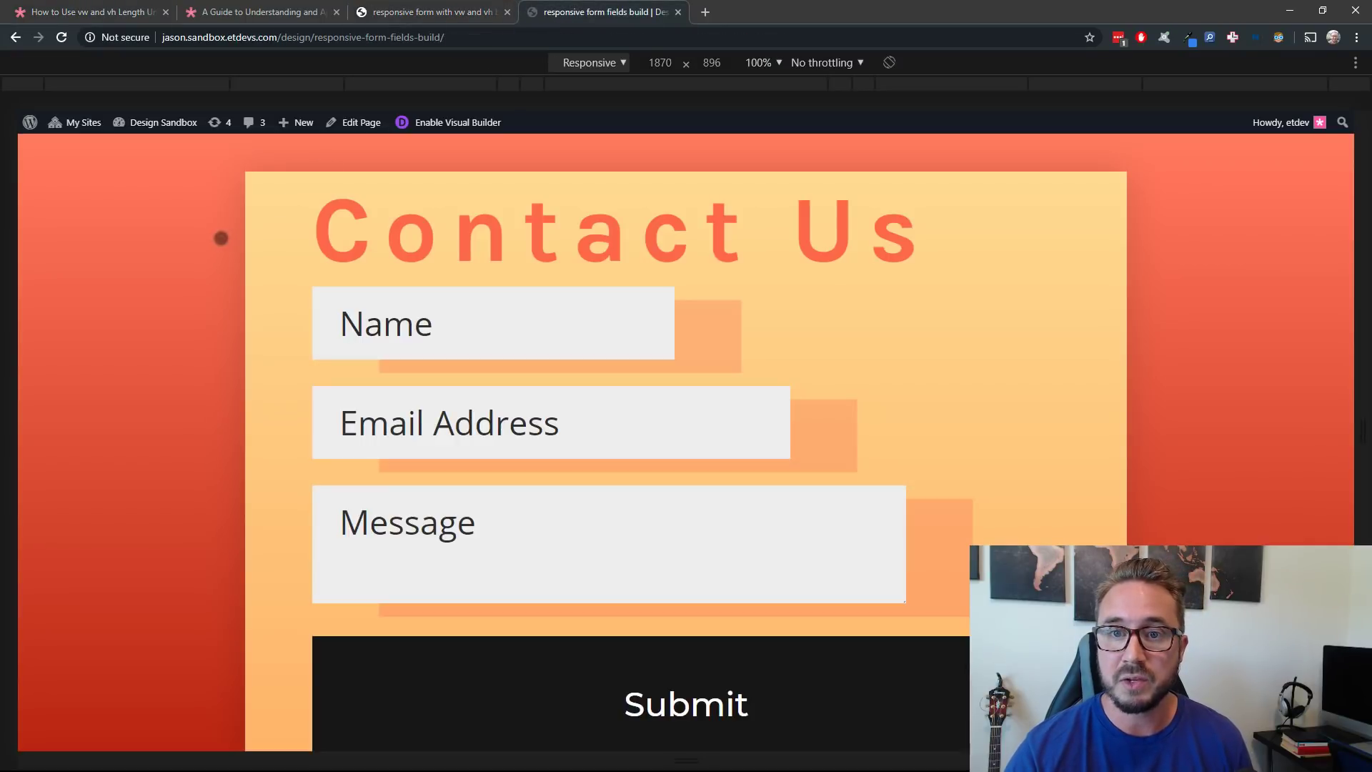
scroll(219, 242, "down", 1)
scroll(219, 243, "up", 1)
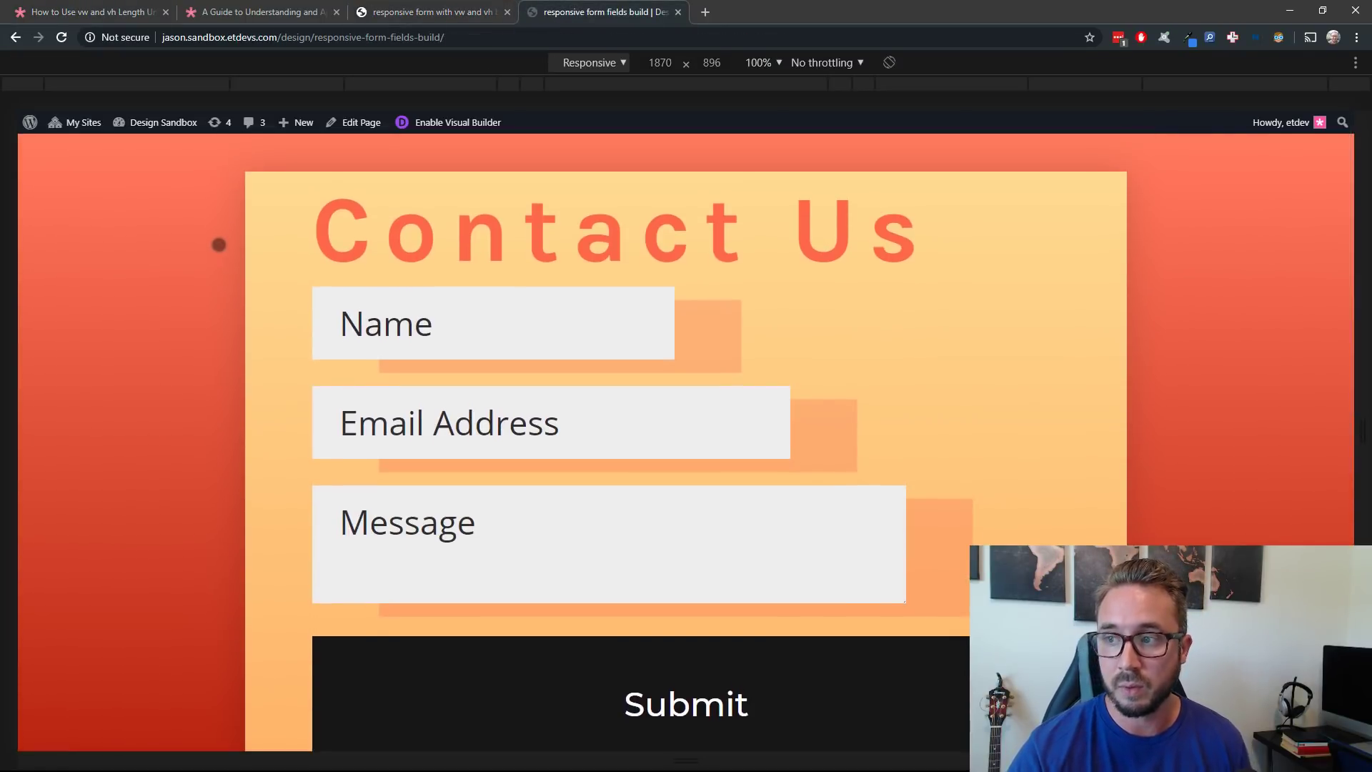
scroll(219, 244, "down", 1)
scroll(219, 245, "up", 1)
scroll(219, 244, "down", 1)
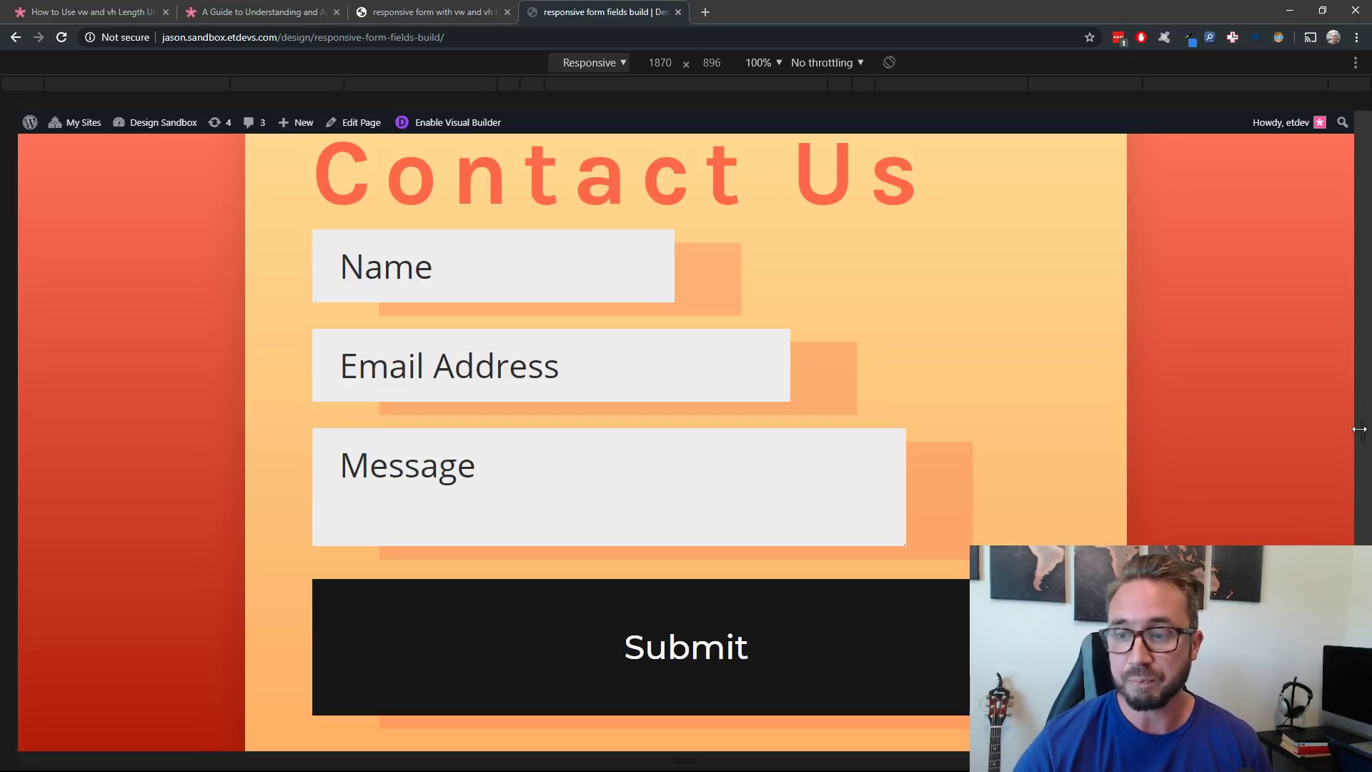
Narrow the responsive preview in stages to about 569 px wide to examine how the Contact Us form scales
left_click_drag(1360, 429, 1292, 429)
scroll(1194, 431, "up", 1)
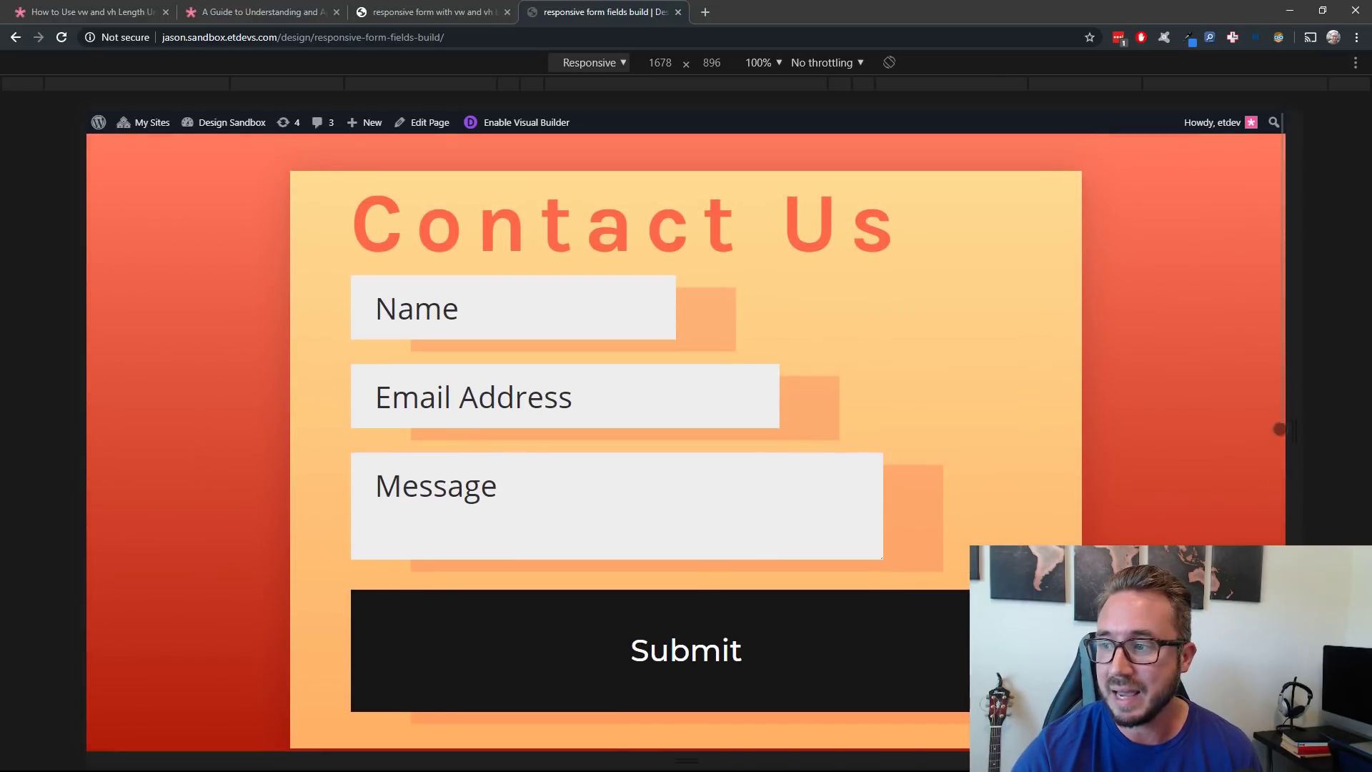
left_click_drag(1297, 433, 929, 395)
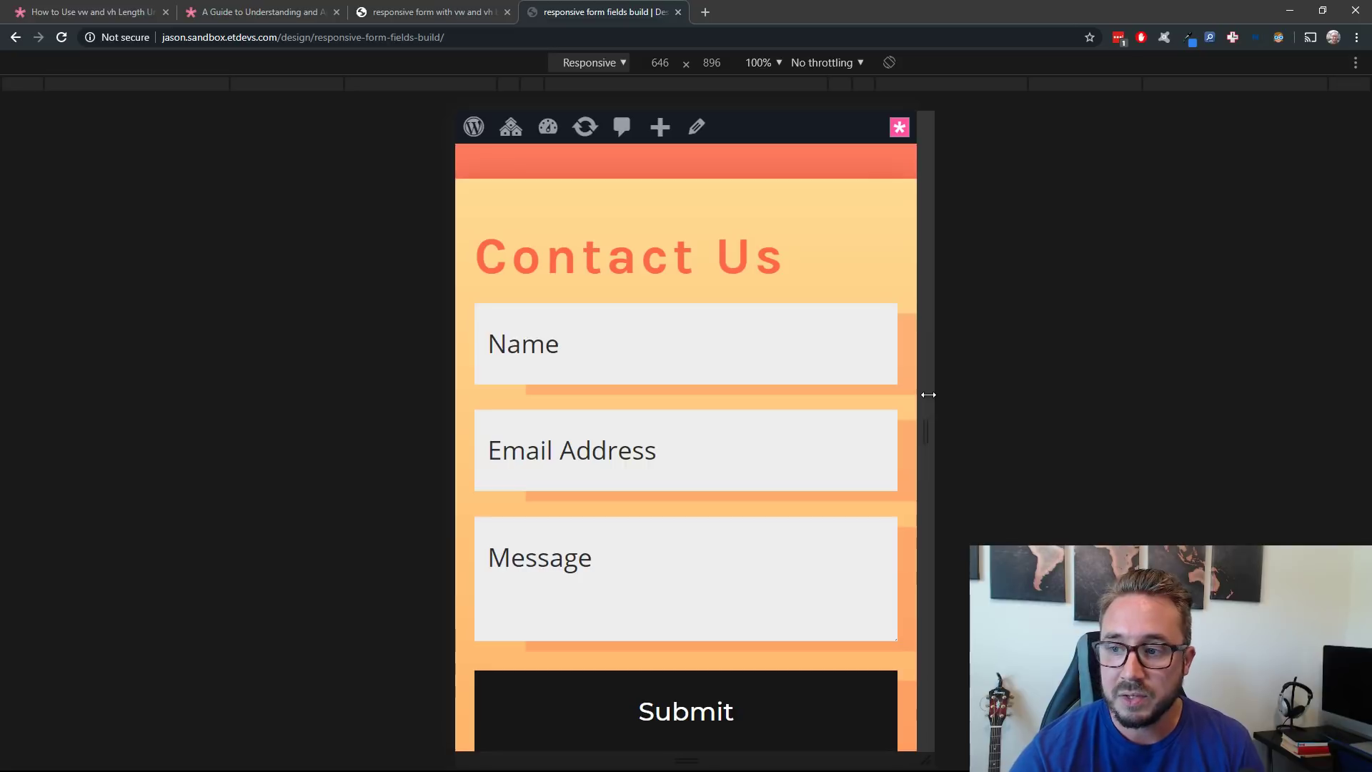
left_click_drag(928, 394, 900, 395)
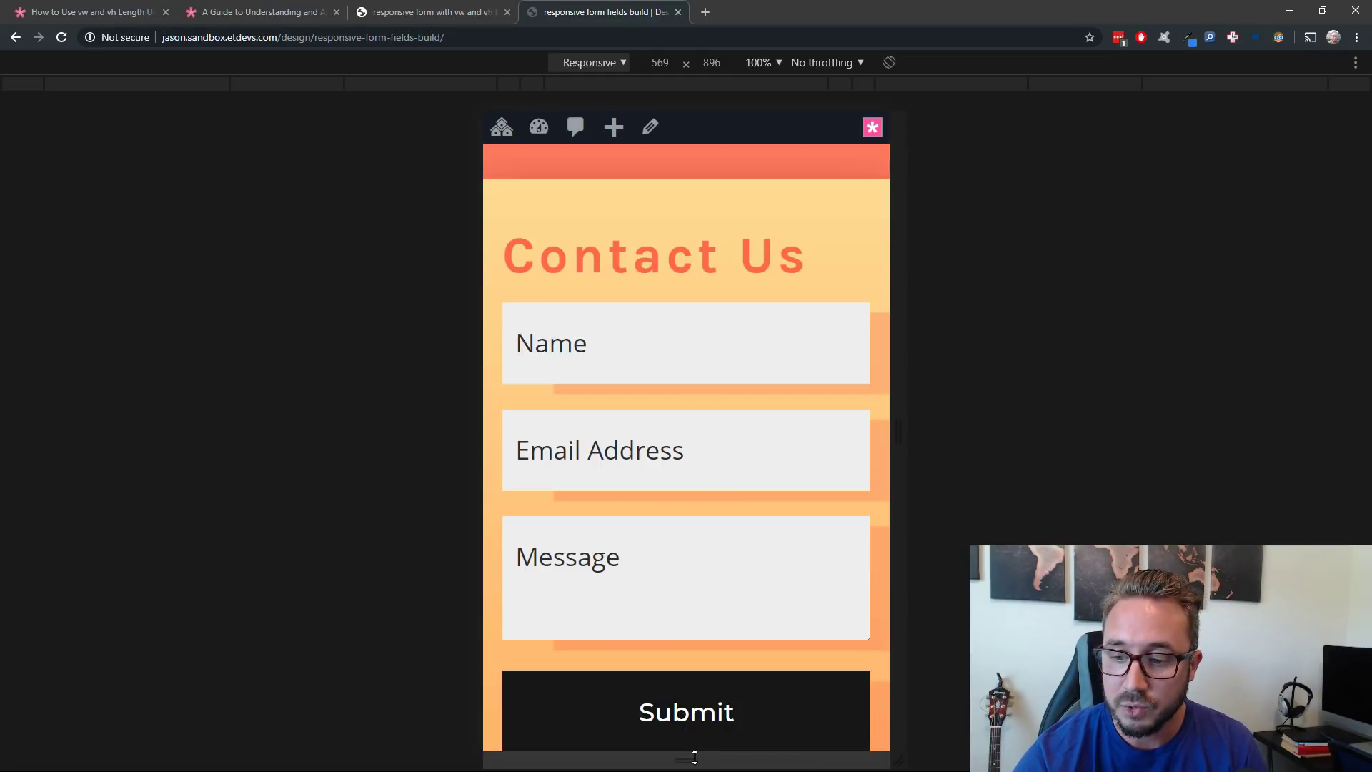
Resize the preview to a landscape phone format of about 672 × 356 px and examine the Contact Us form down to its Submit button
left_click_drag(694, 757, 686, 374)
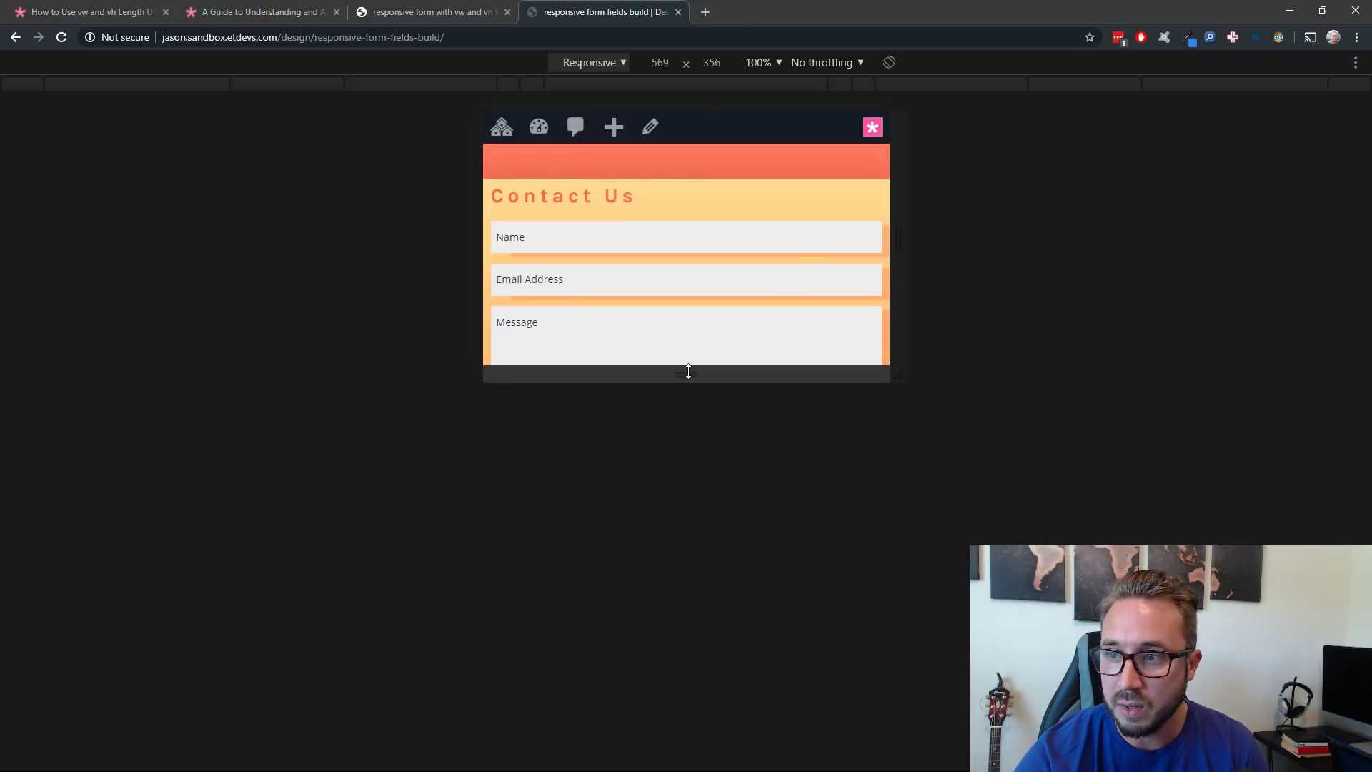
left_click_drag(903, 243, 939, 242)
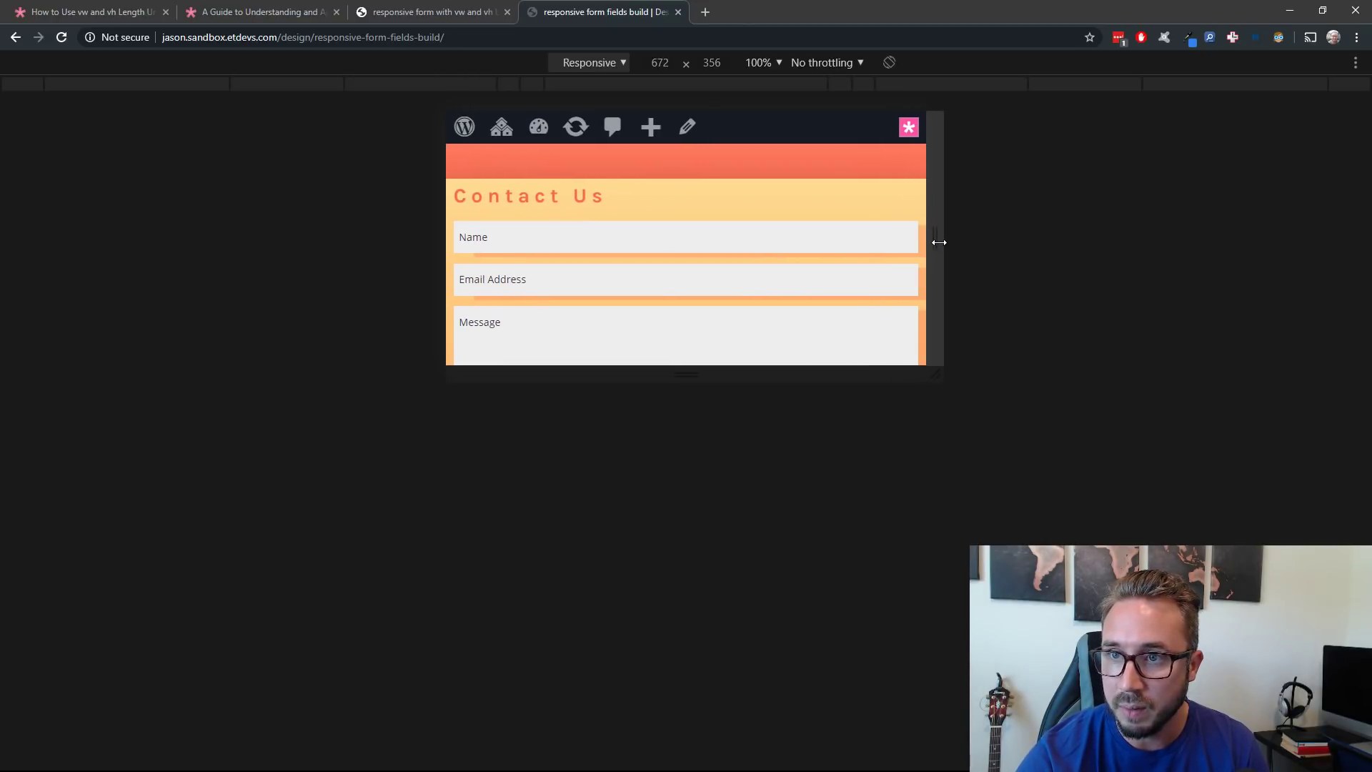
scroll(714, 294, "down", 2)
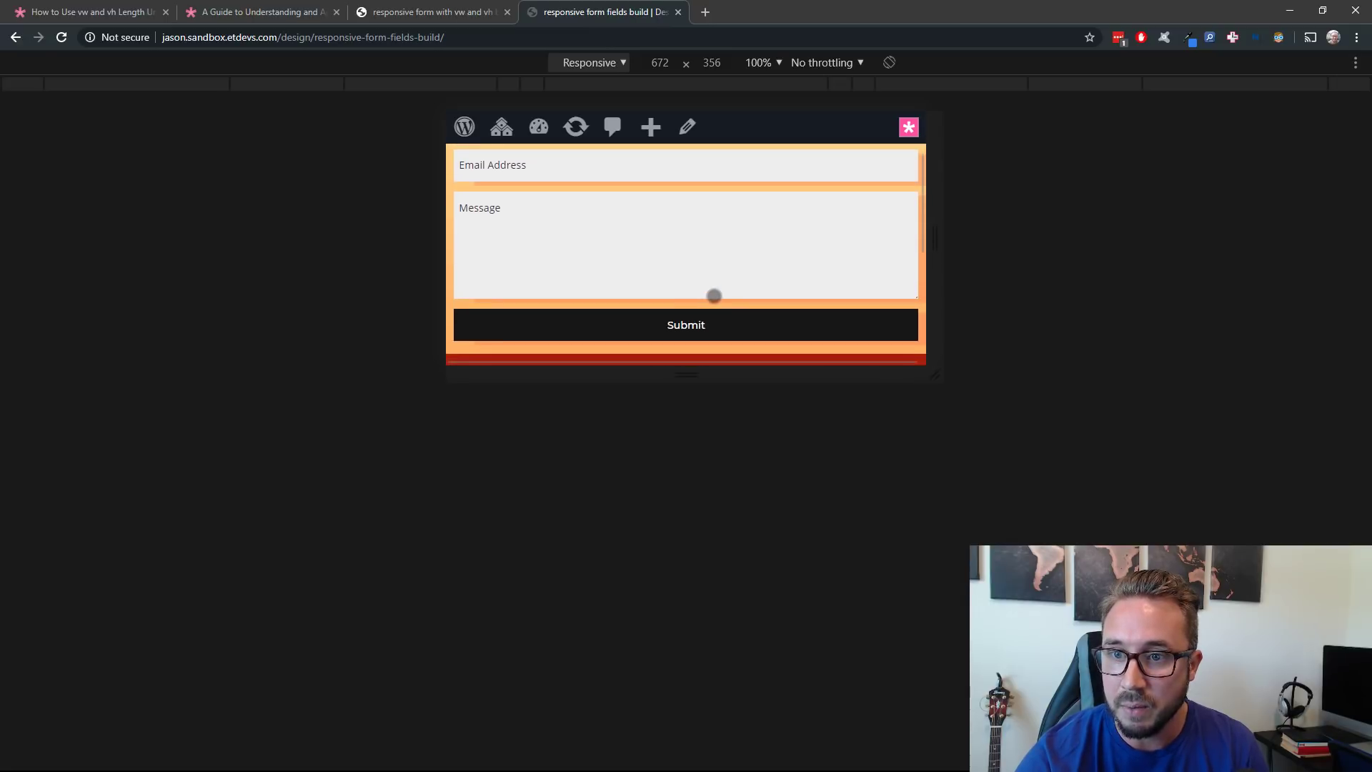
scroll(713, 295, "up", 3)
scroll(715, 295, "down", 1)
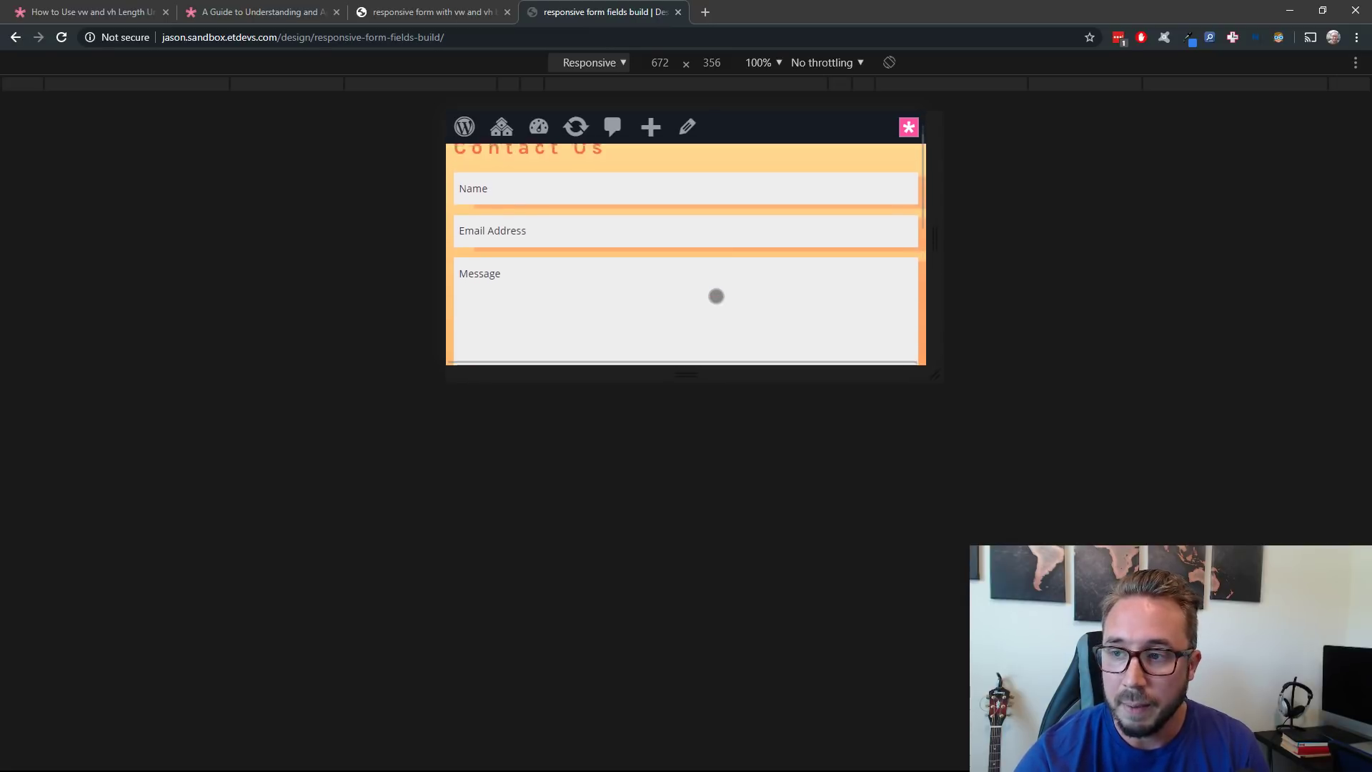
scroll(717, 296, "up", 1)
scroll(716, 296, "down", 1)
scroll(716, 296, "up", 1)
scroll(716, 296, "down", 1)
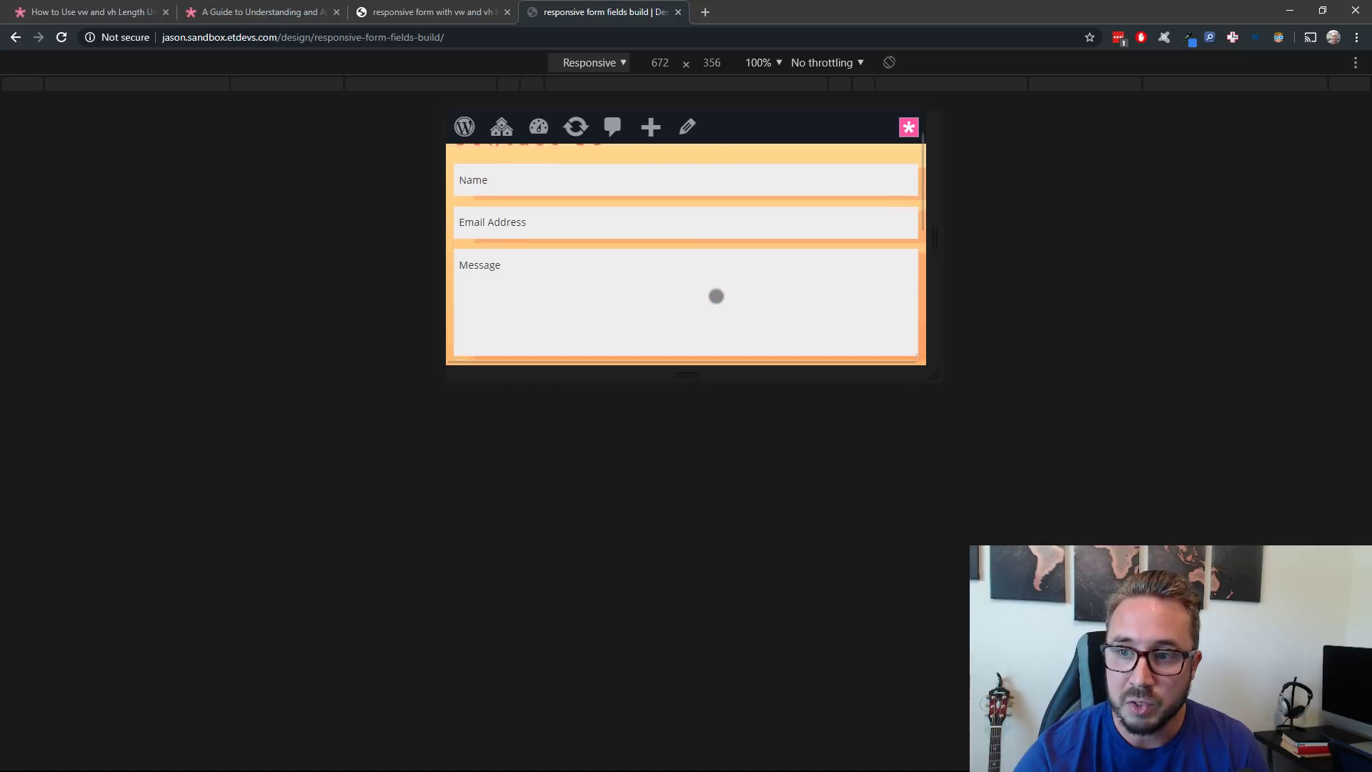
scroll(716, 296, "down", 1)
scroll(716, 296, "up", 2)
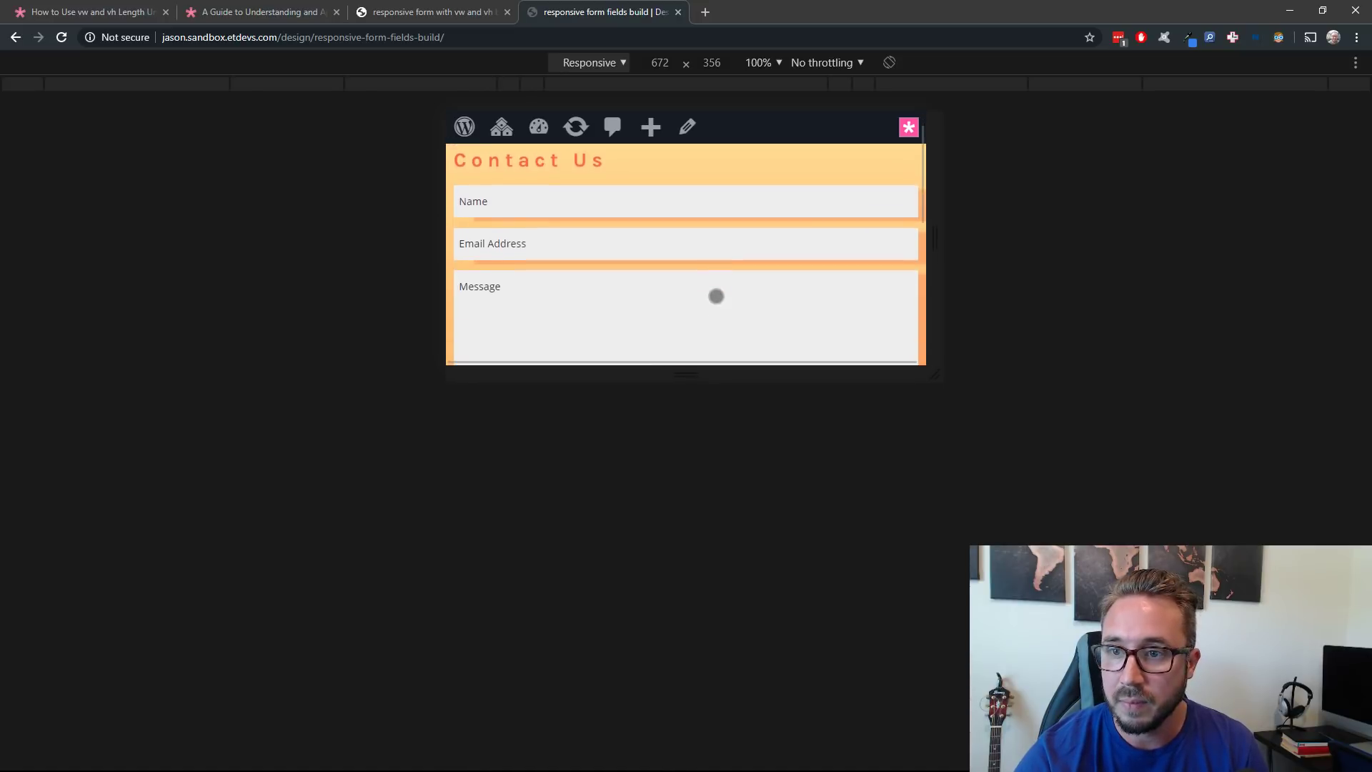
scroll(716, 296, "down", 1)
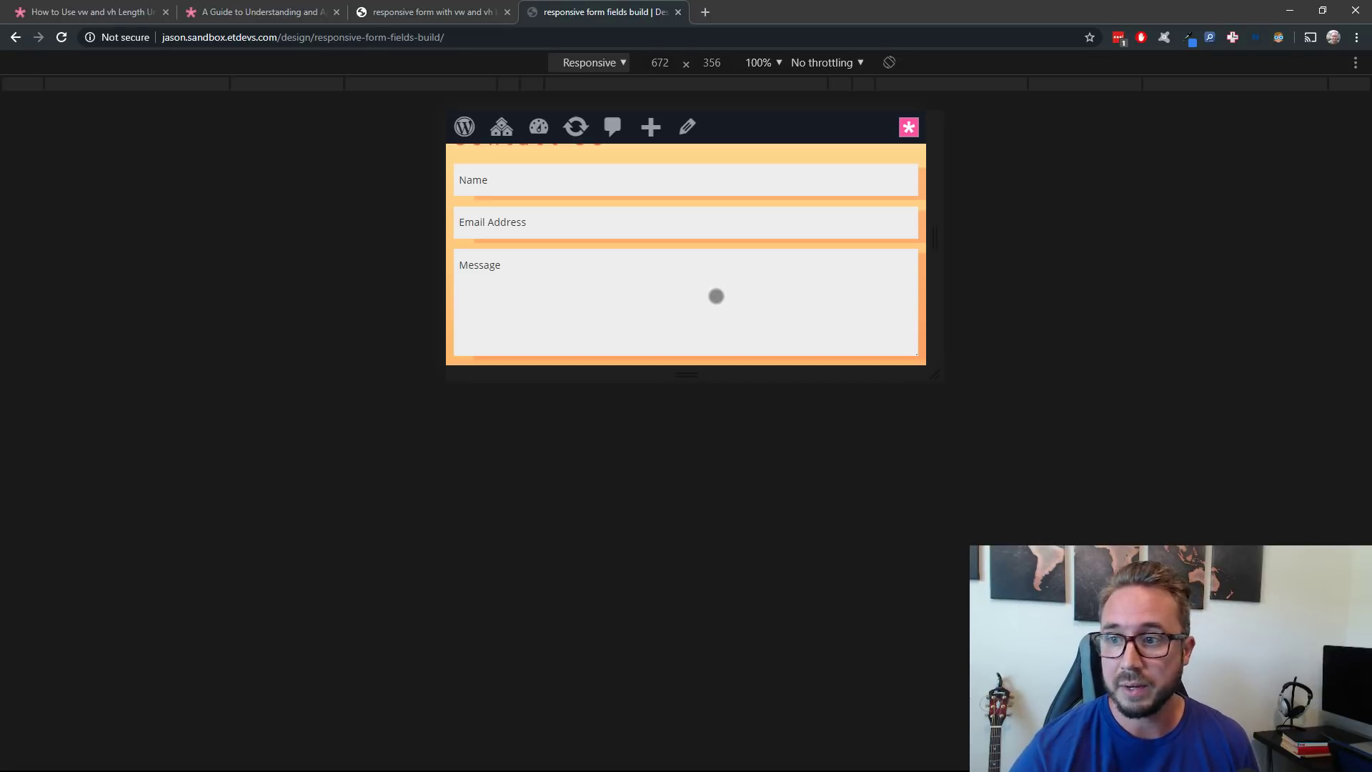
Enlarge the preview to about 1860 × 840 px and view the Subscribe form further down the page
left_click_drag(699, 379, 686, 722)
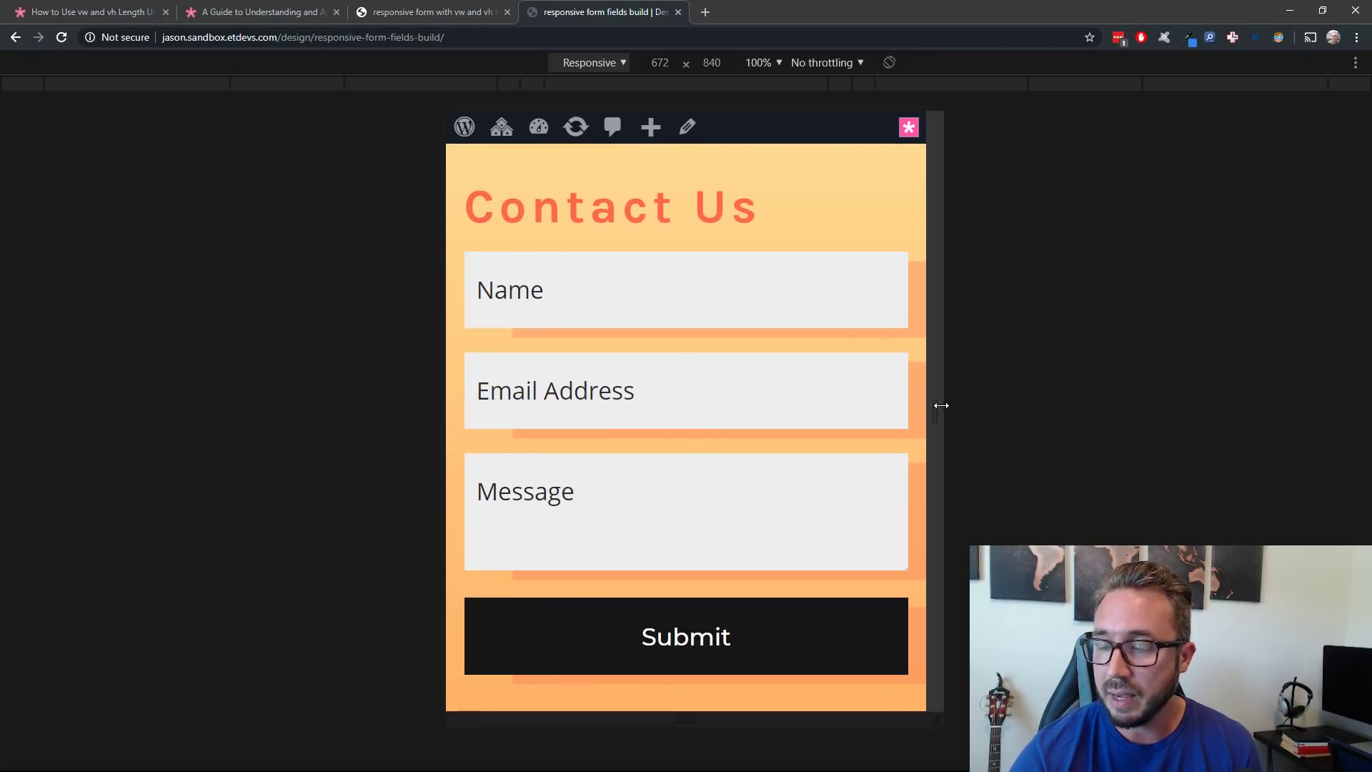
left_click_drag(940, 401, 1364, 389)
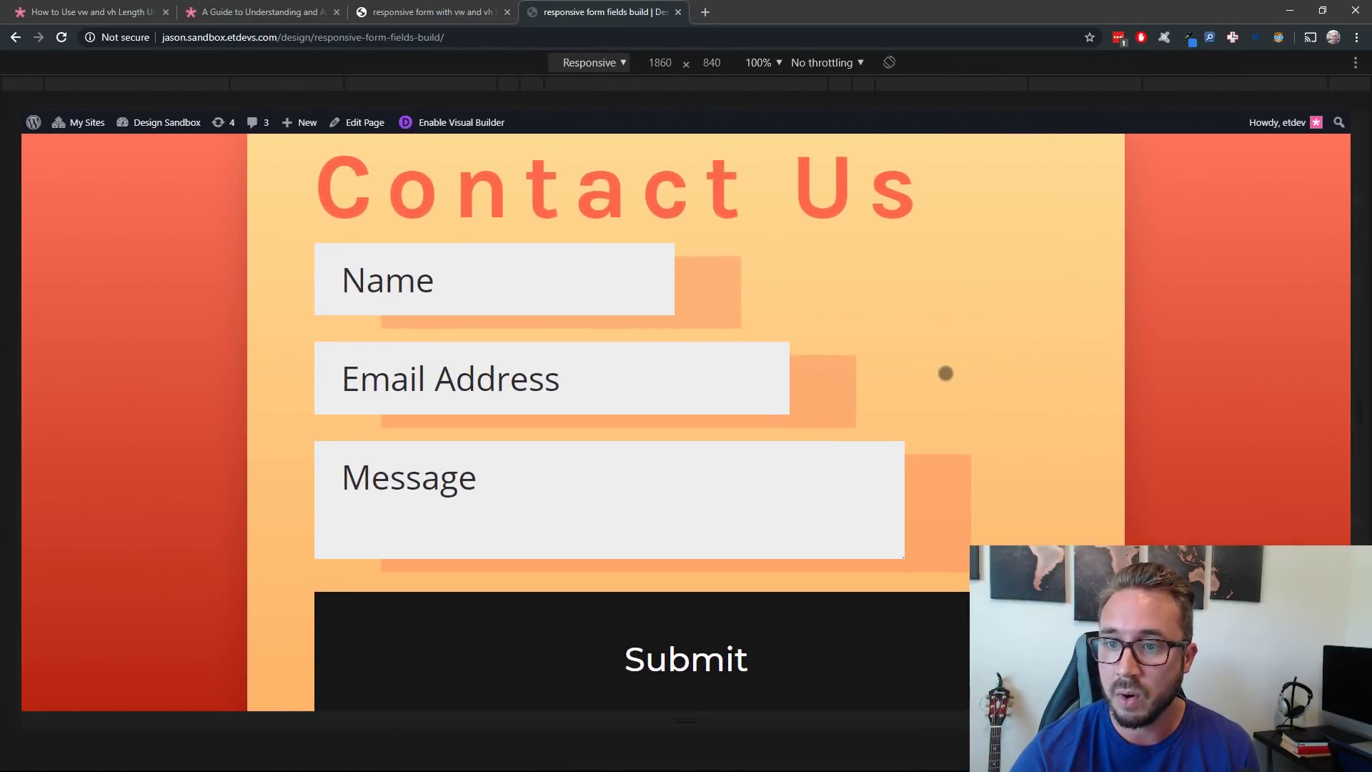
scroll(944, 372, "down", 2)
scroll(944, 373, "down", 8)
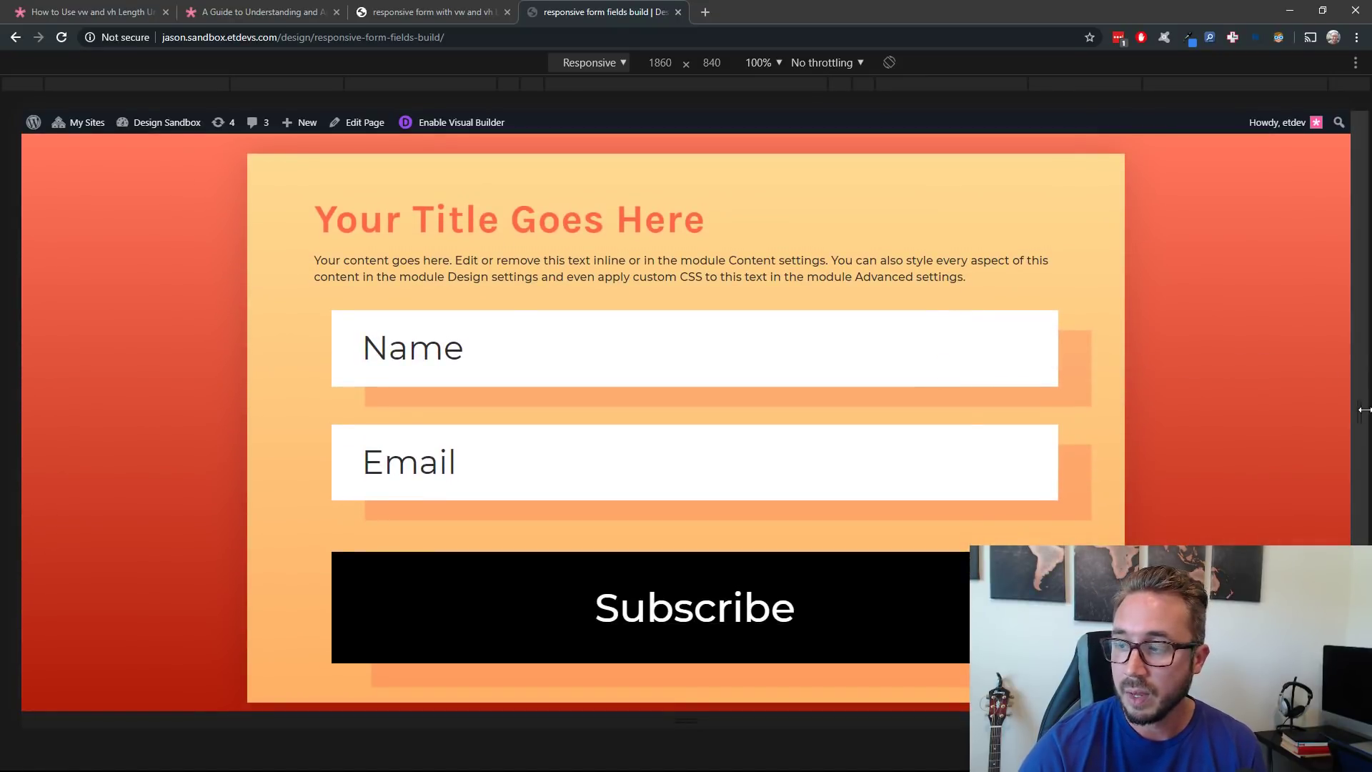
Check the Subscribe form at about 680 px wide, then widen the preview to about 1865 px and return to the Contact Us form
left_click_drag(1360, 409, 936, 448)
scroll(865, 463, "down", 7)
scroll(863, 463, "down", 3)
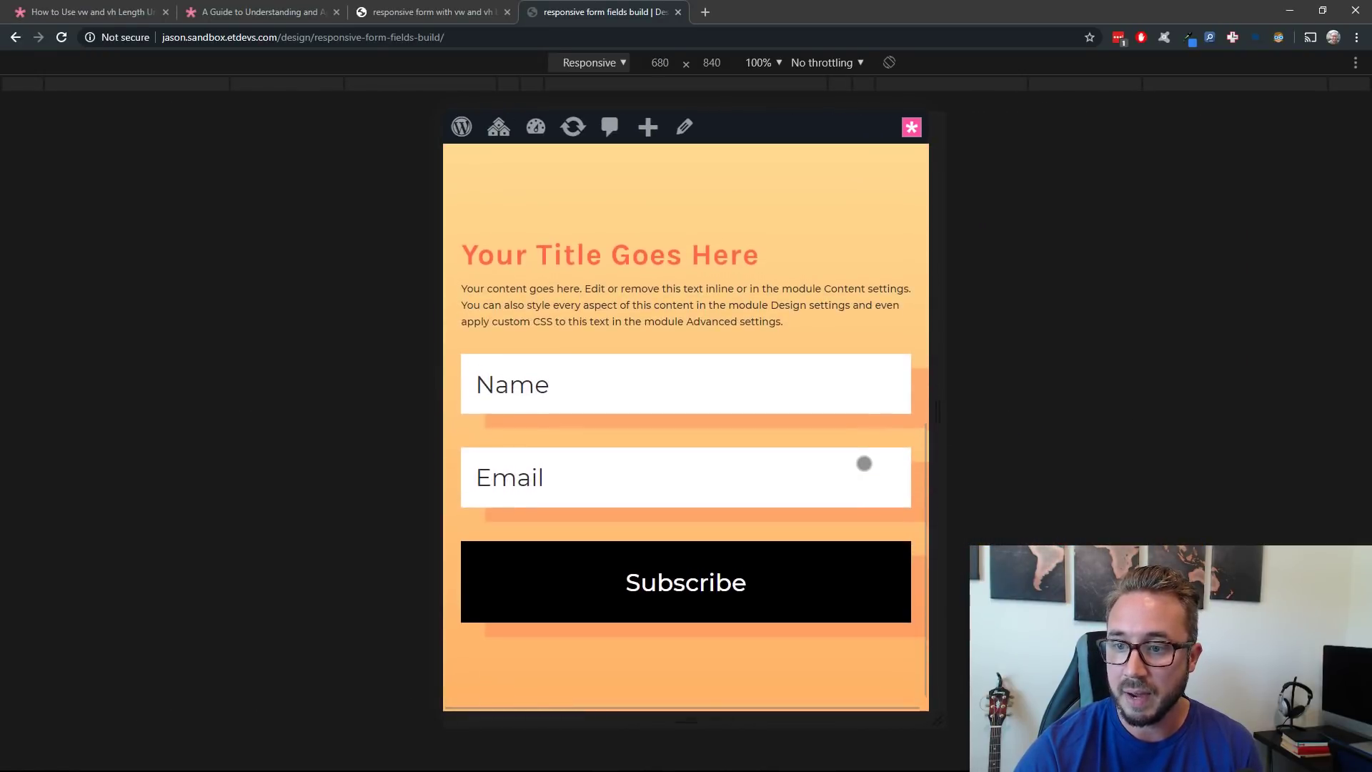
mouse_move(689, 721)
left_mouse_down()
mouse_move(688, 413)
mouse_move(708, 394)
mouse_move(708, 661)
mouse_move(695, 432)
mouse_move(674, 720)
mouse_move(684, 713)
left_mouse_up()
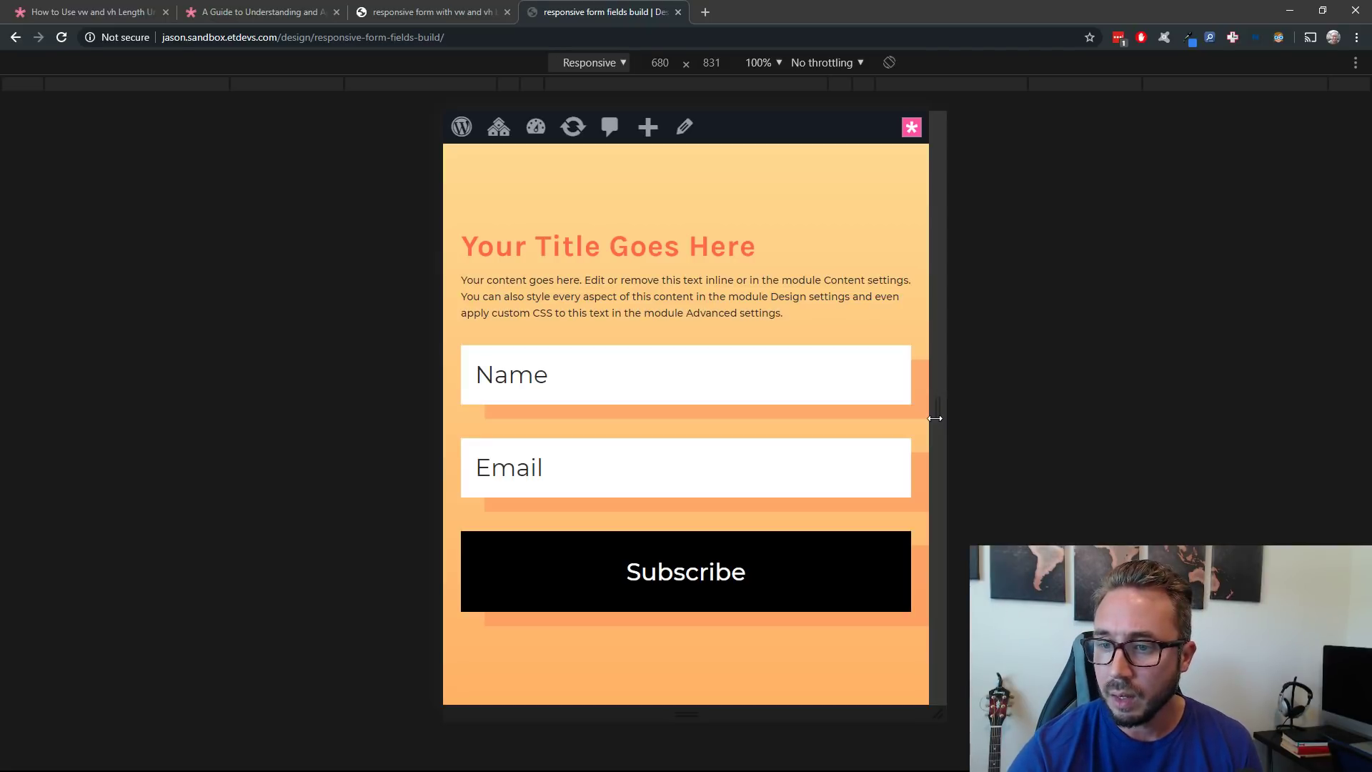
left_click_drag(935, 418, 1358, 418)
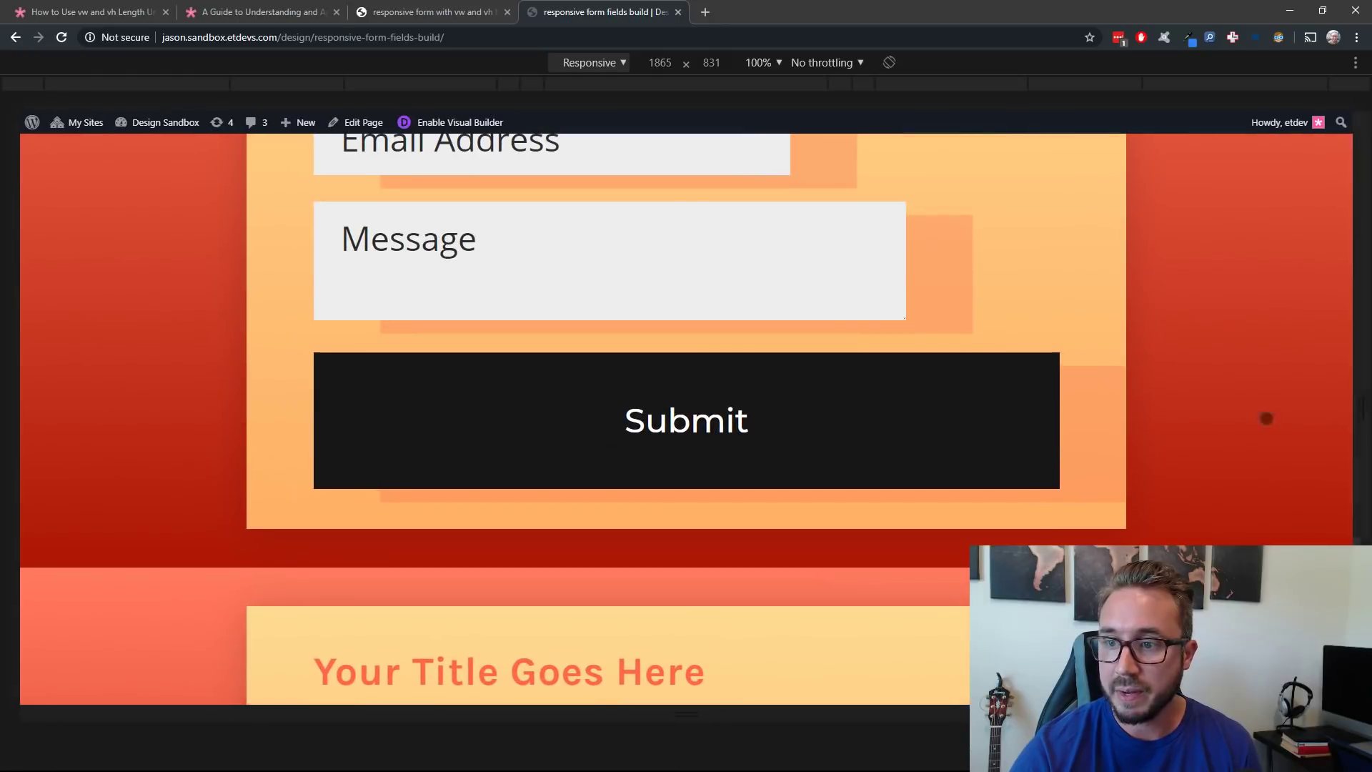
scroll(674, 217, "up", 4)
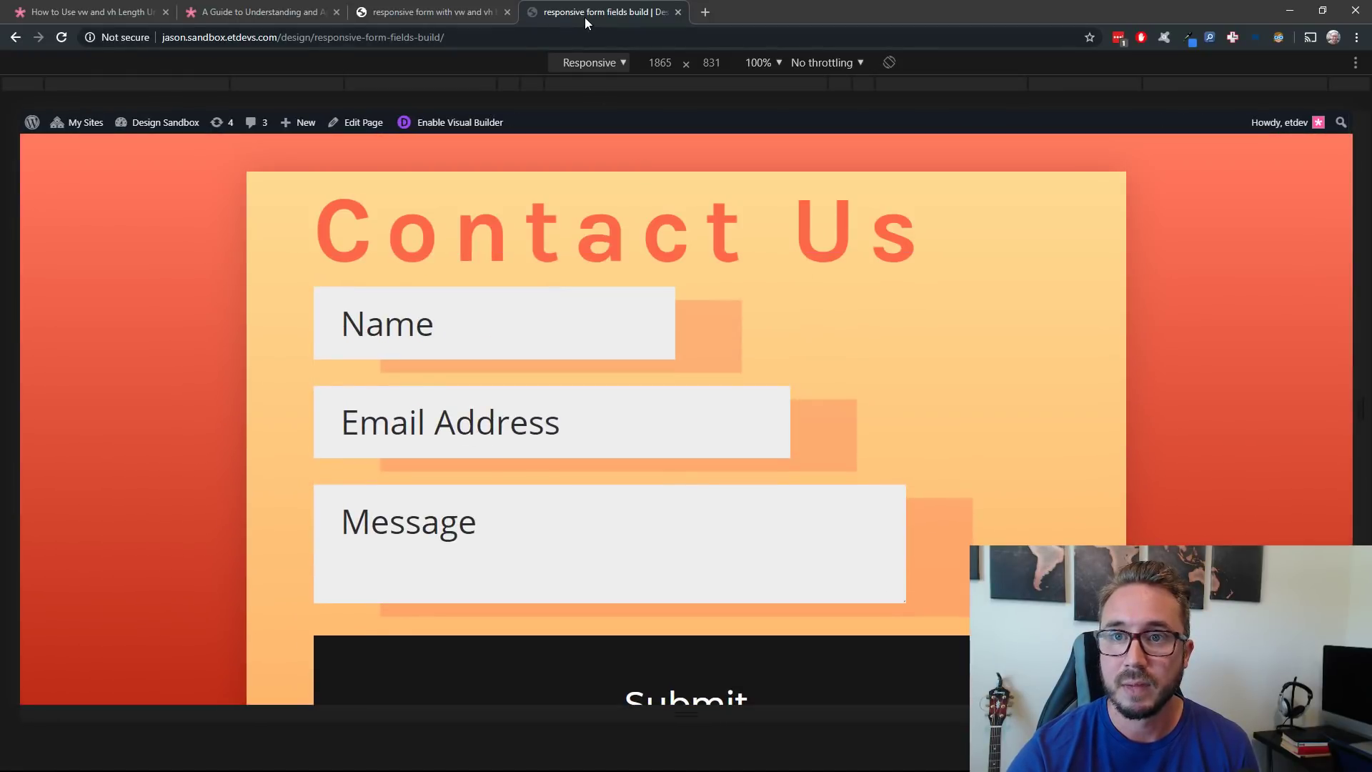
Switch to the empty page in the Divi Visual Builder and insert a one-column row in its section, without adding a module
left_click(443, 12)
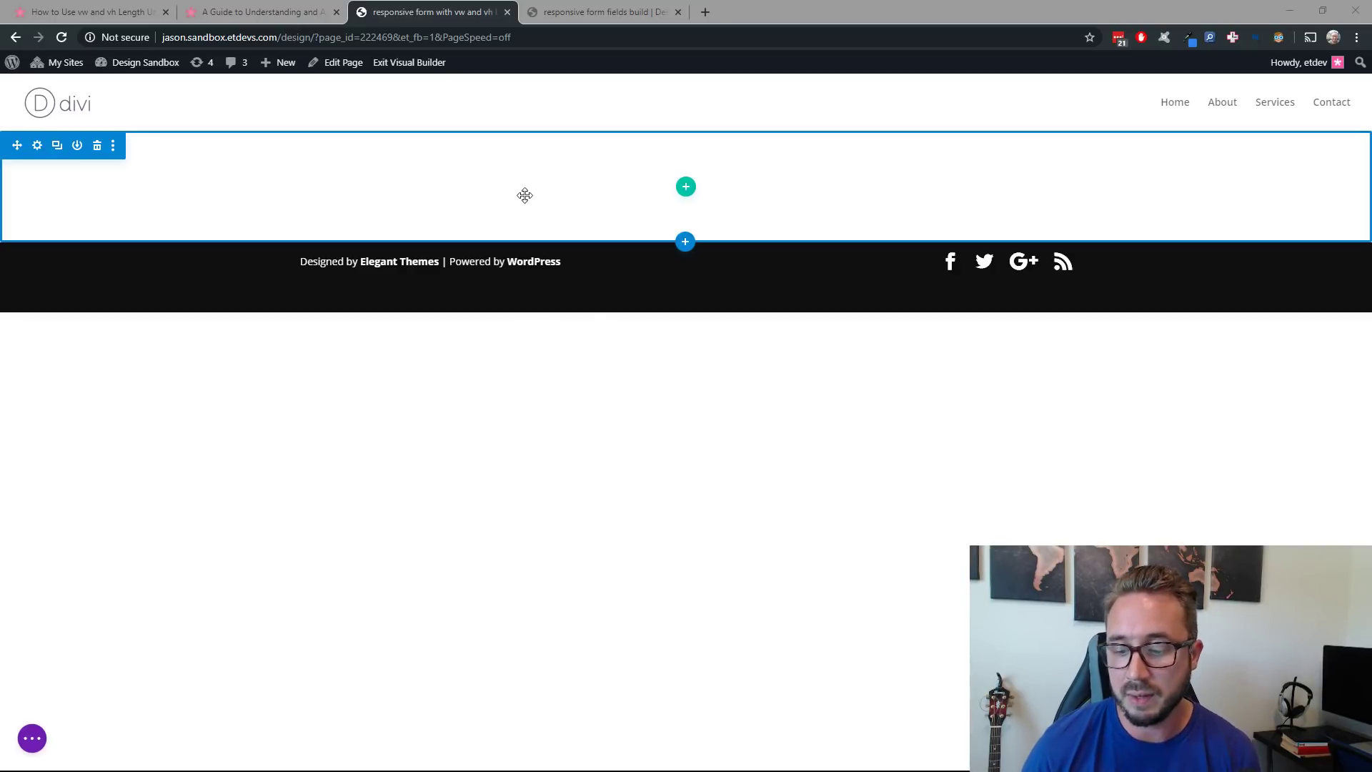
left_click(686, 188)
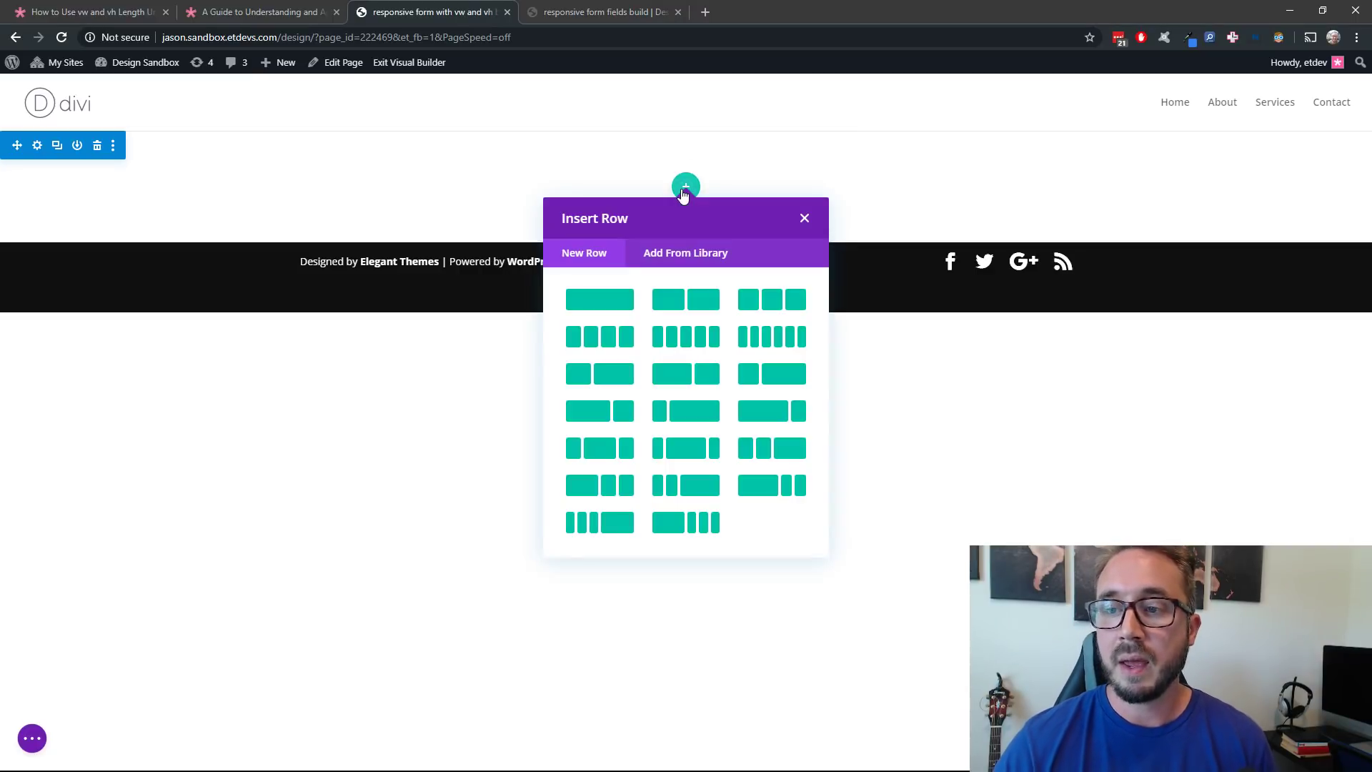
left_click(612, 298)
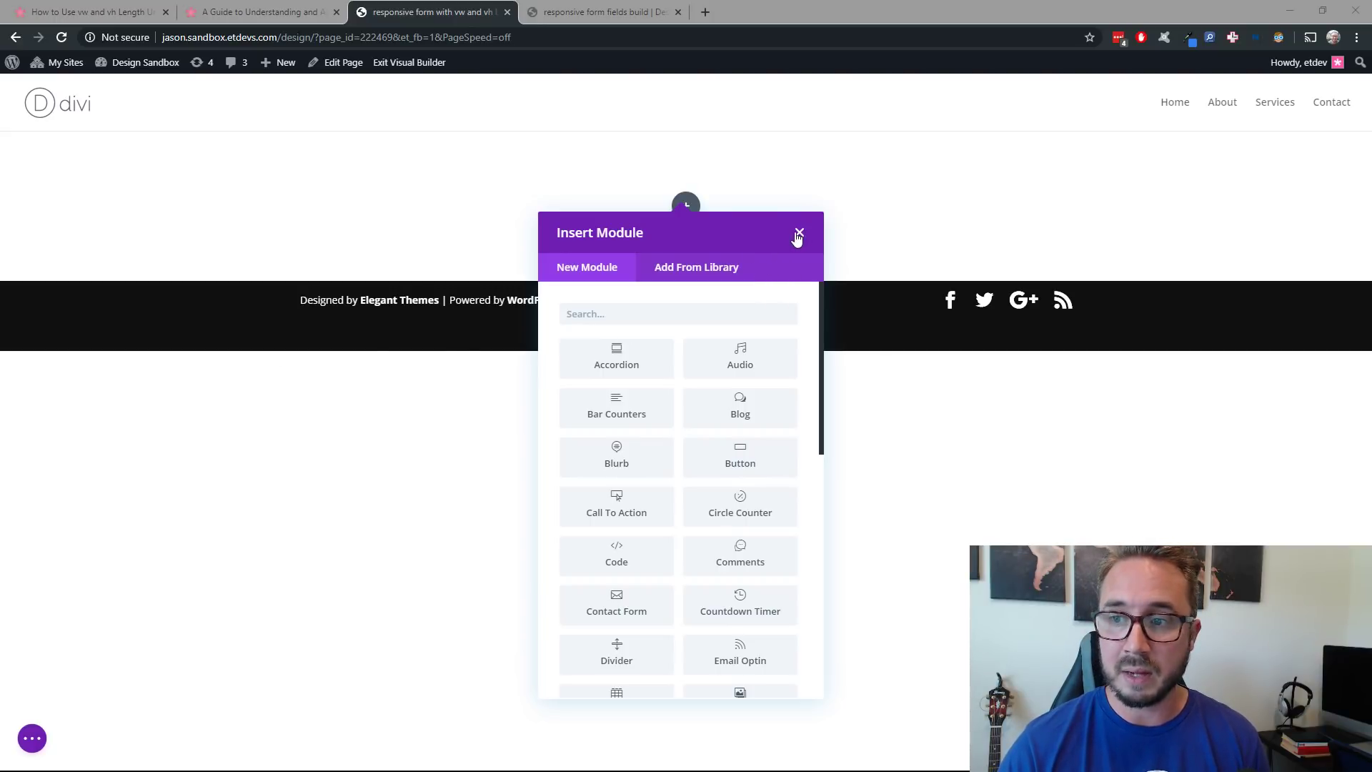
left_click(799, 232)
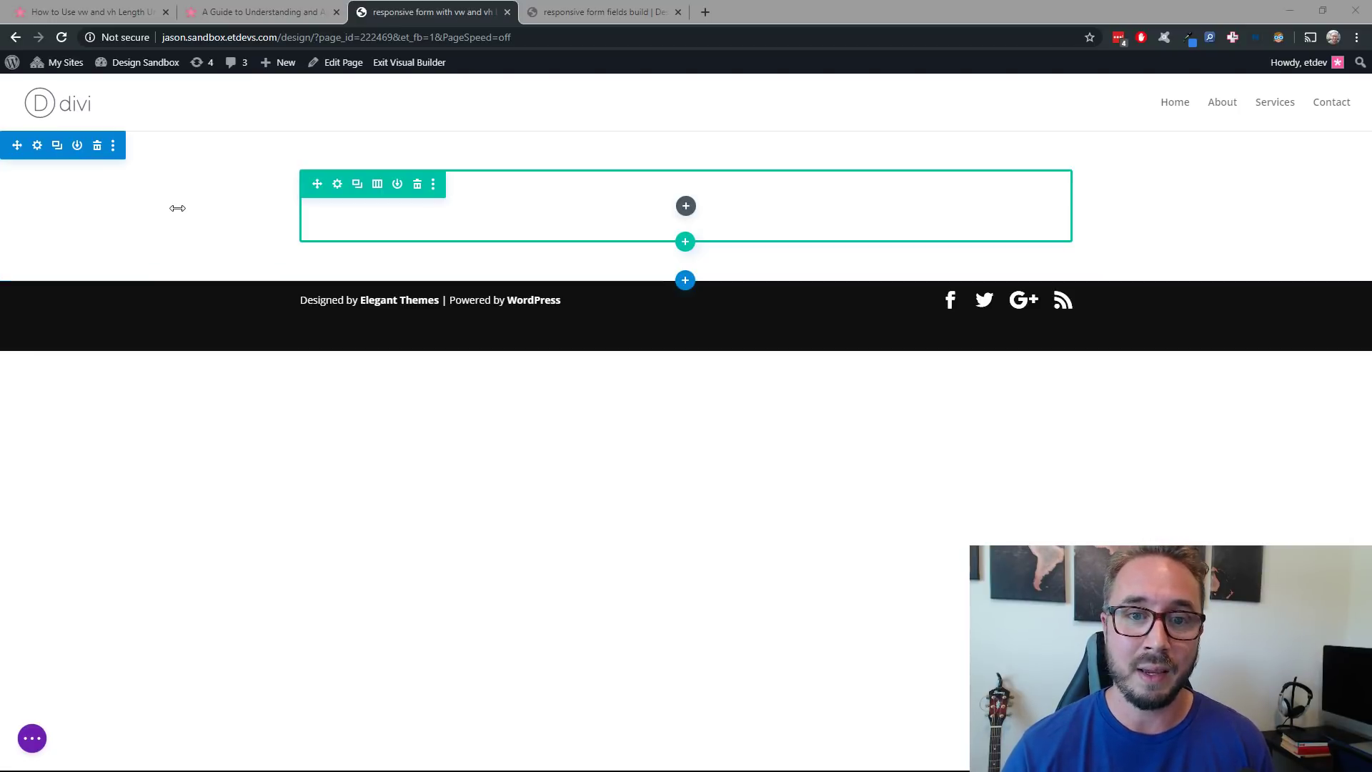
Open the guide to CSS length units in Divi and read the vw and vh definitions under Relative Length Units
left_click(113, 15)
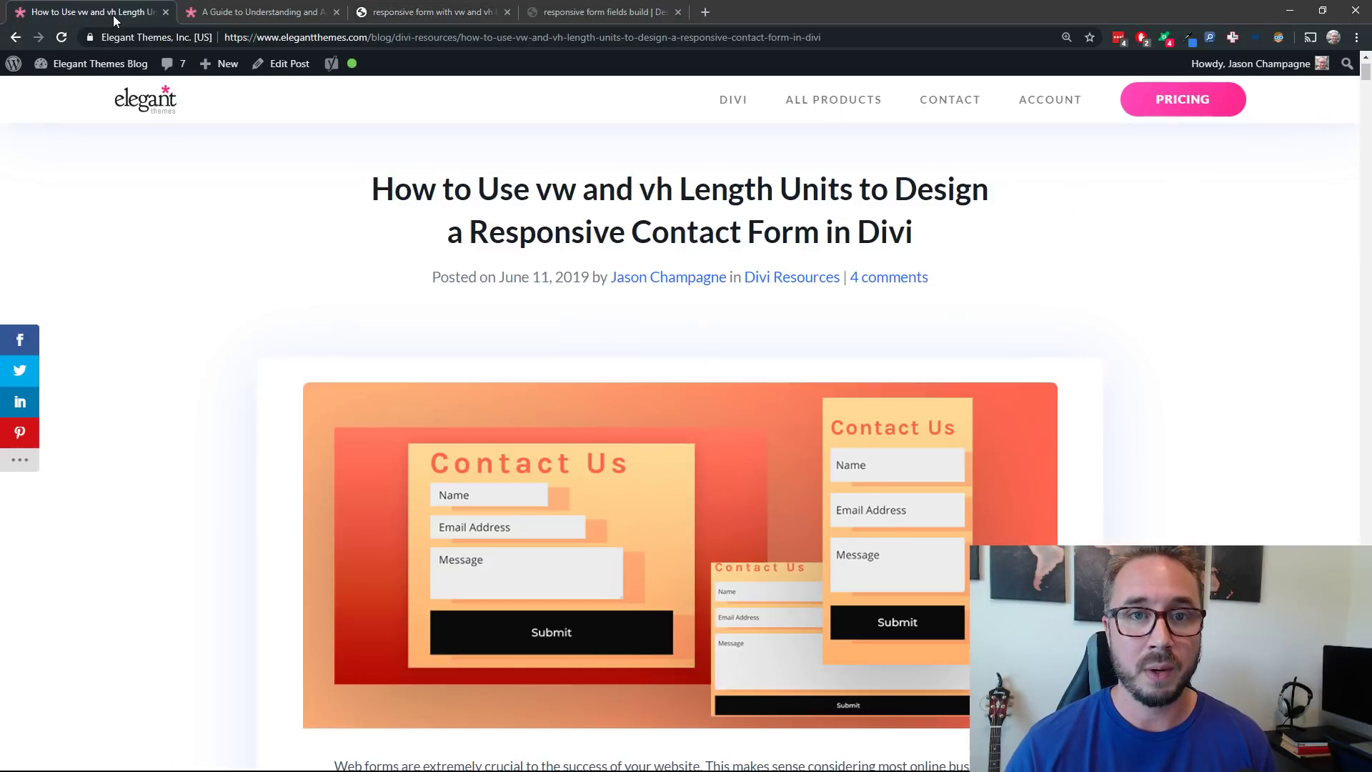
left_click(261, 15)
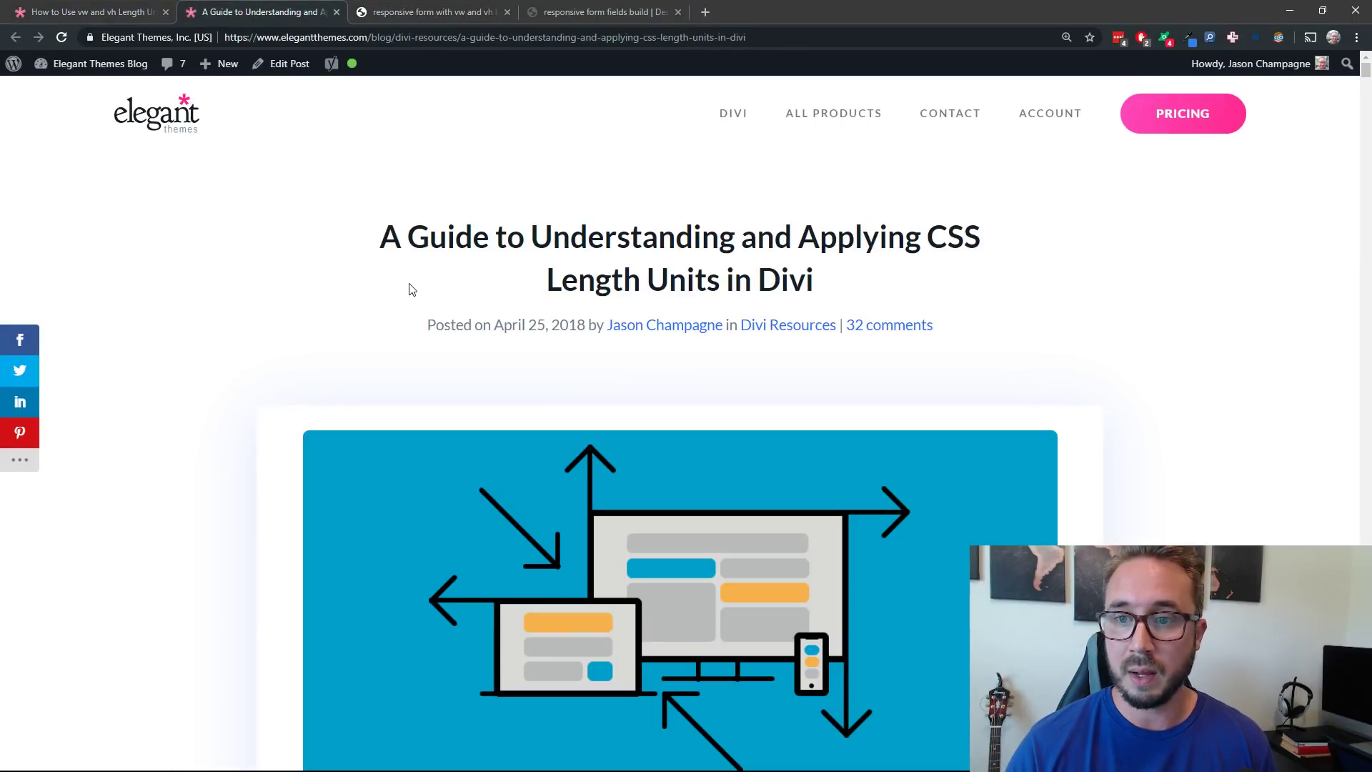
scroll(411, 289, "down", 1)
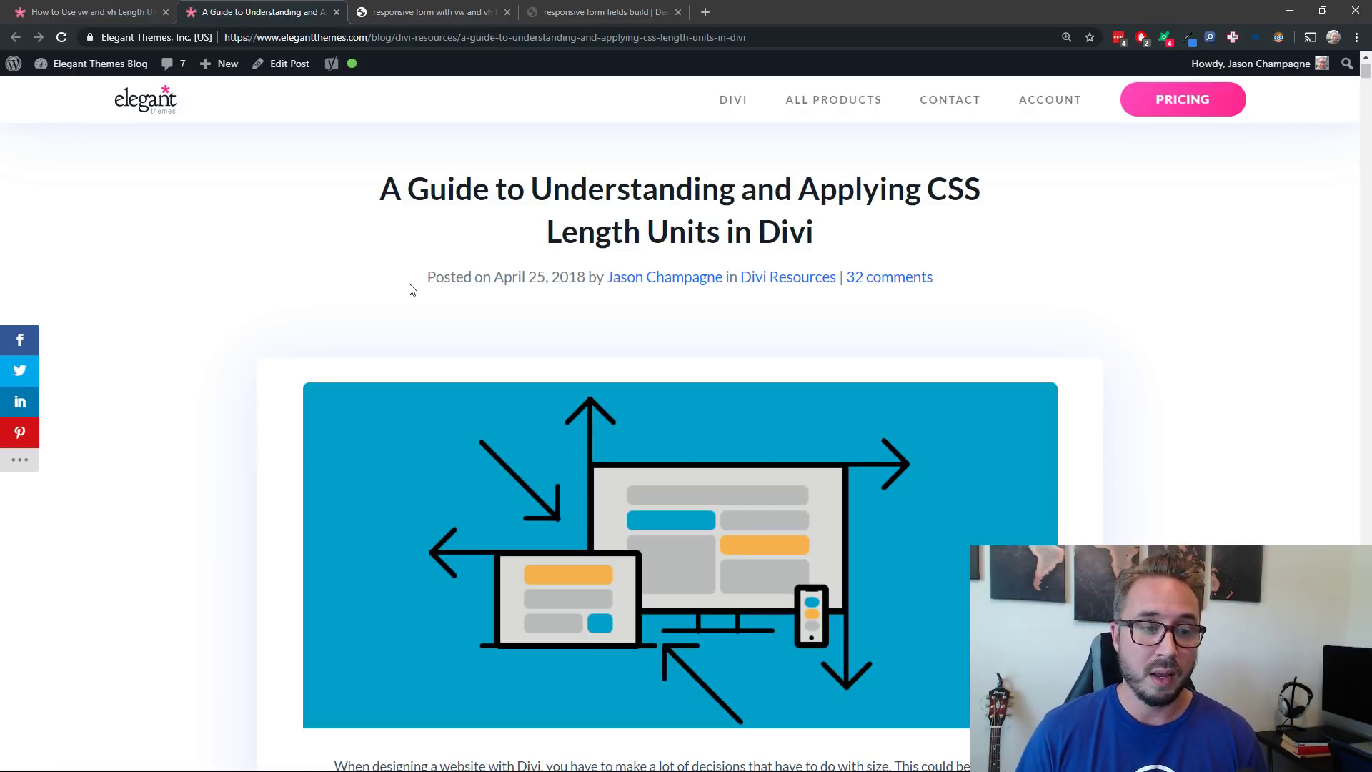
scroll(412, 289, "down", 10)
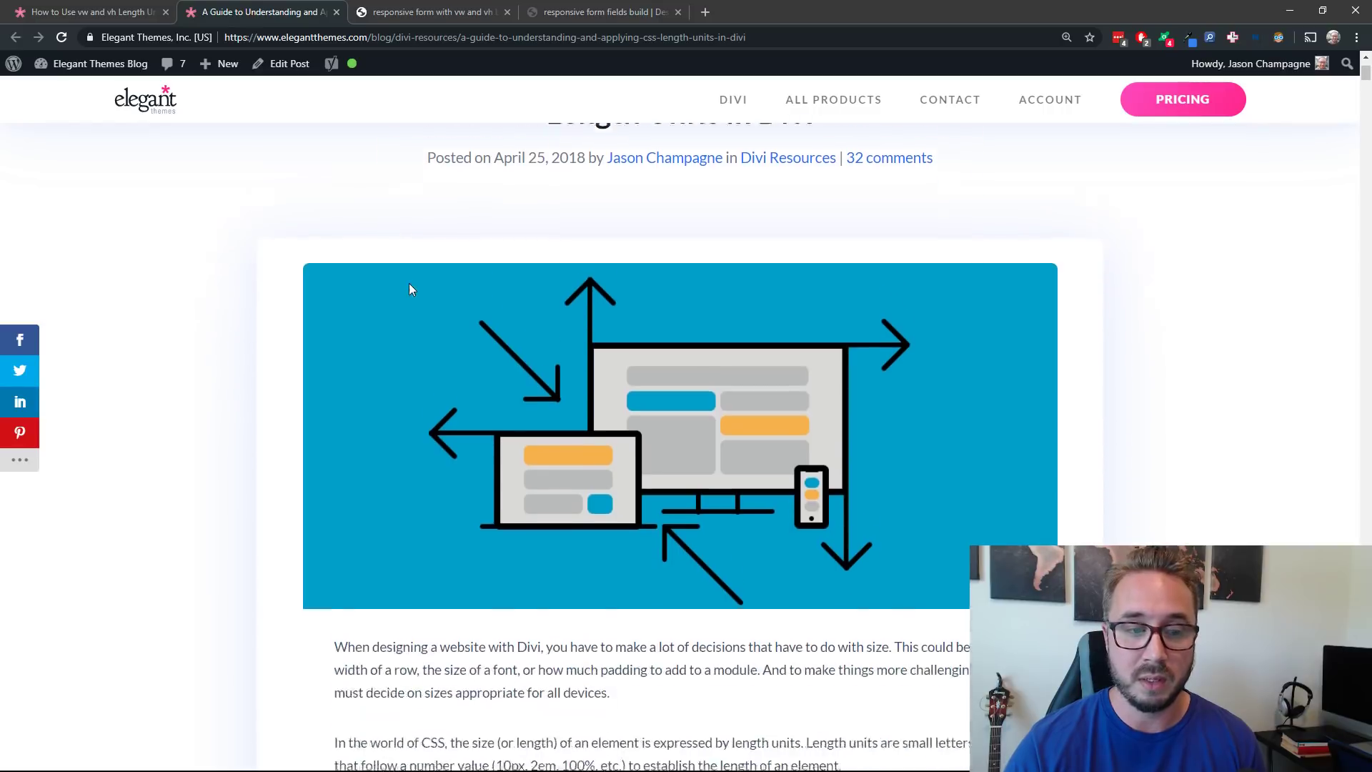
scroll(411, 289, "down", 7)
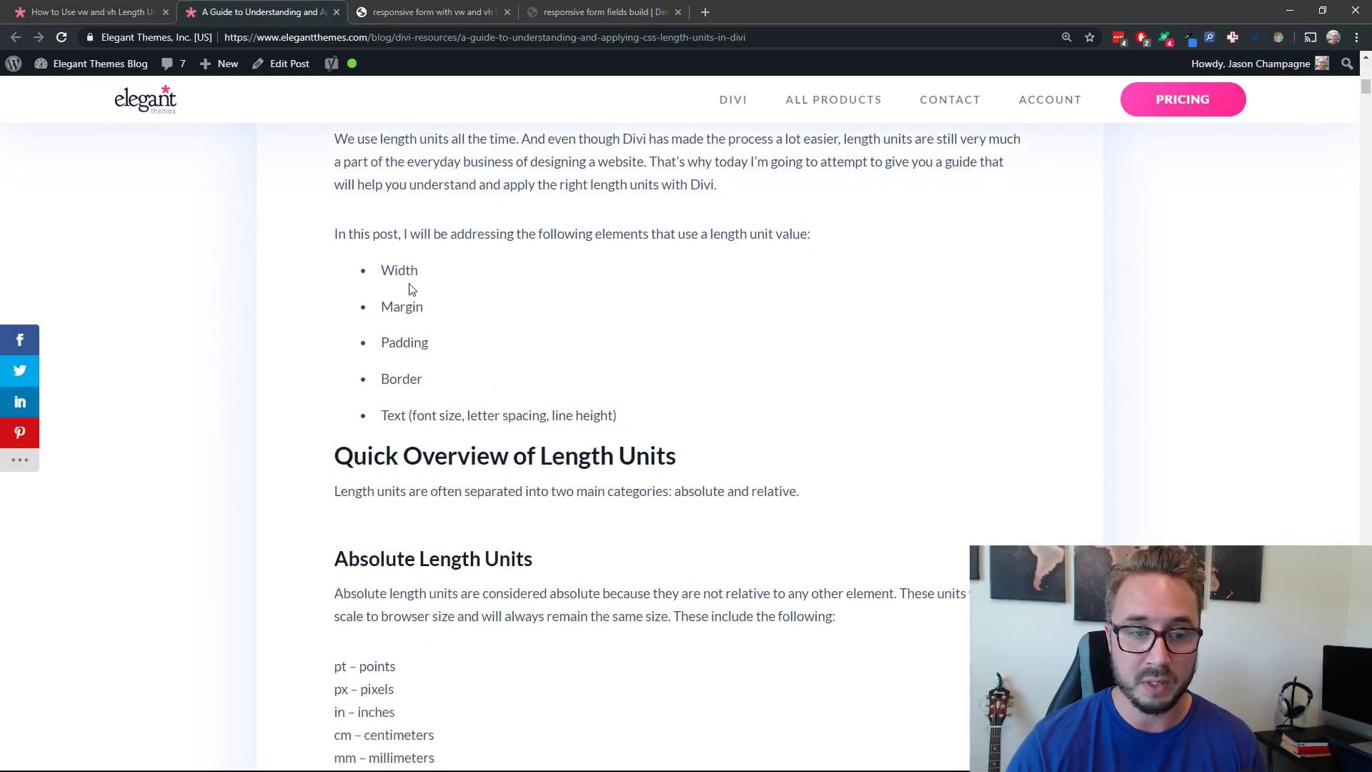
scroll(408, 290, "down", 5)
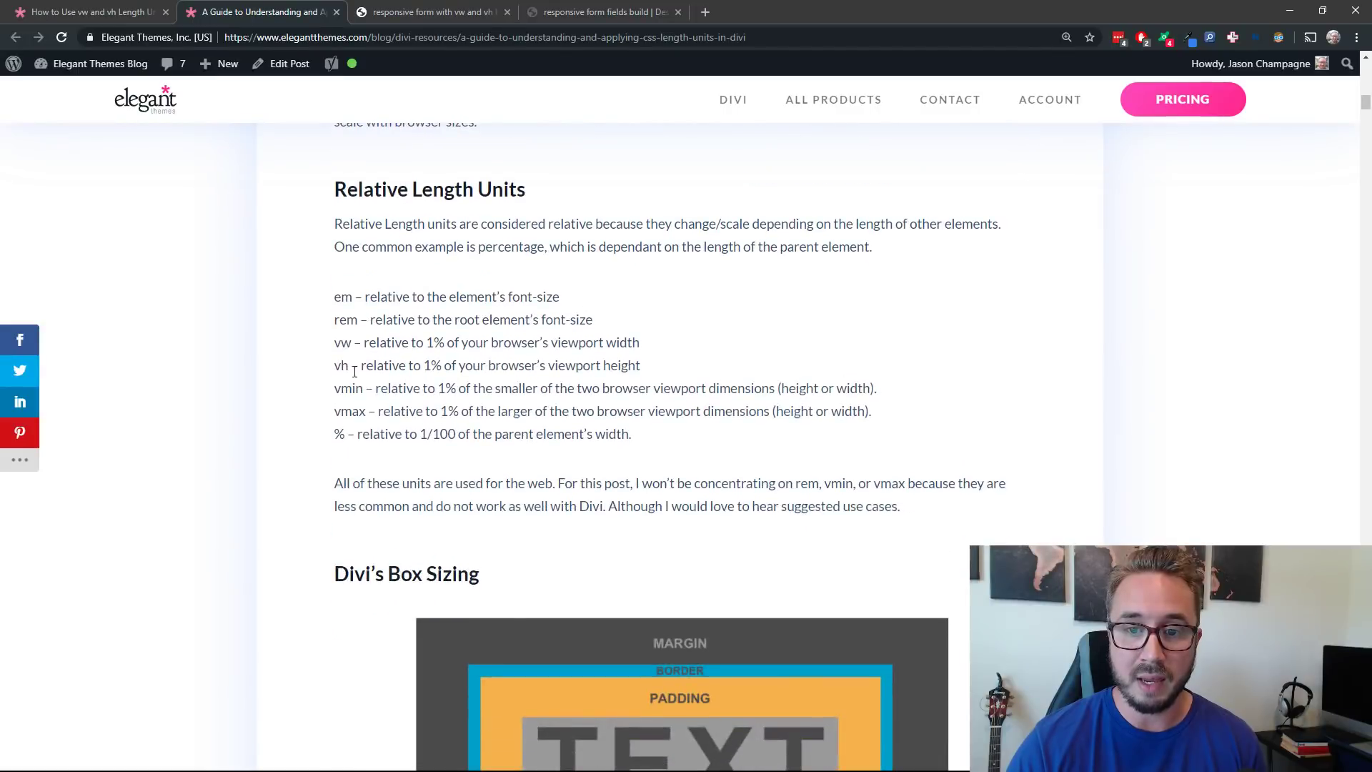
left_click_drag(642, 365, 330, 348)
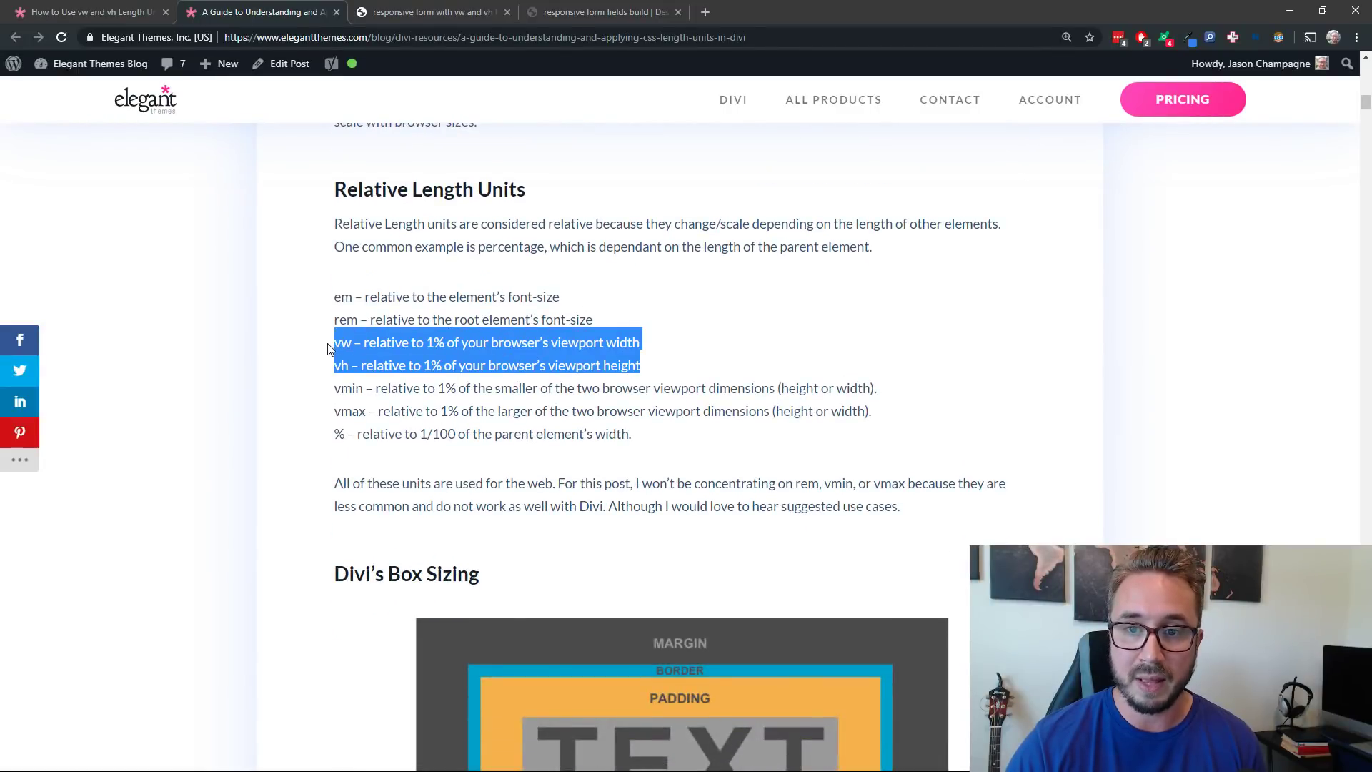
left_click(692, 349)
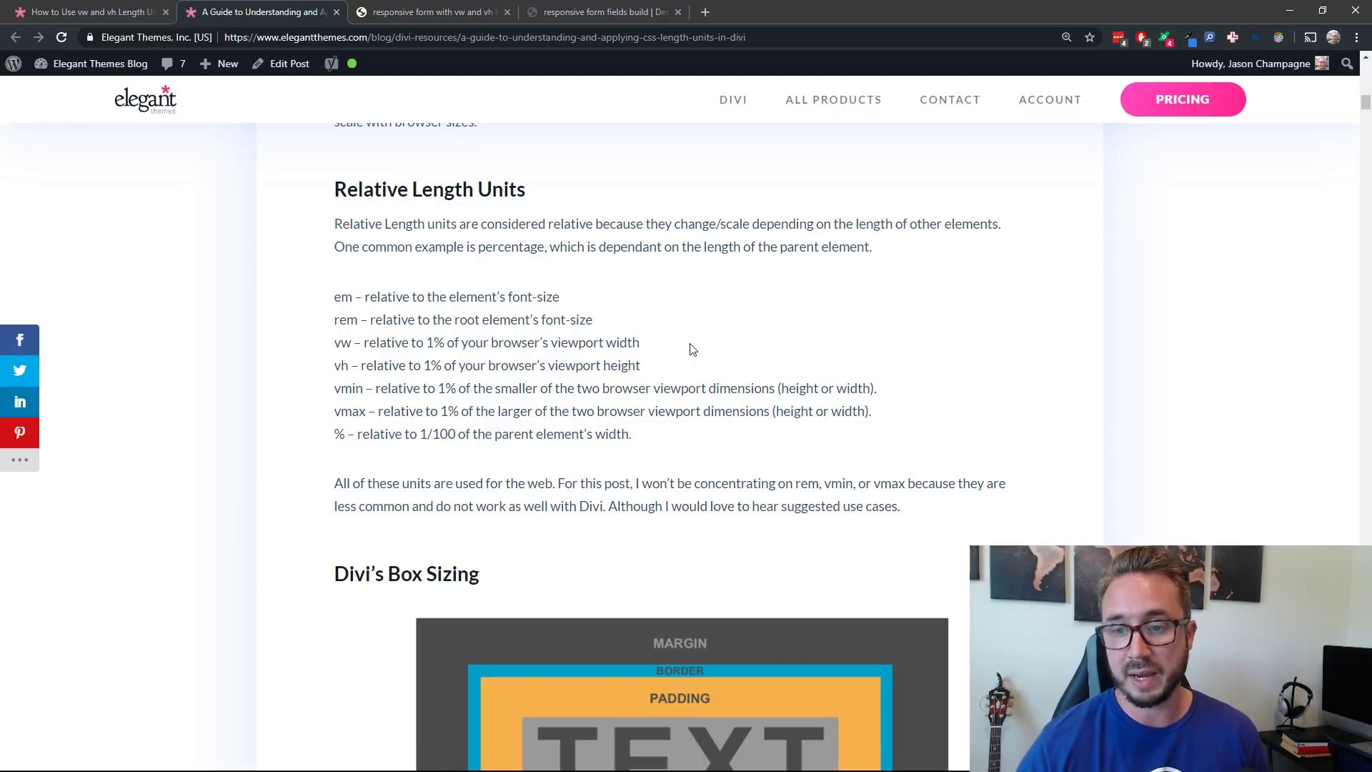
scroll(691, 348, "up", 15)
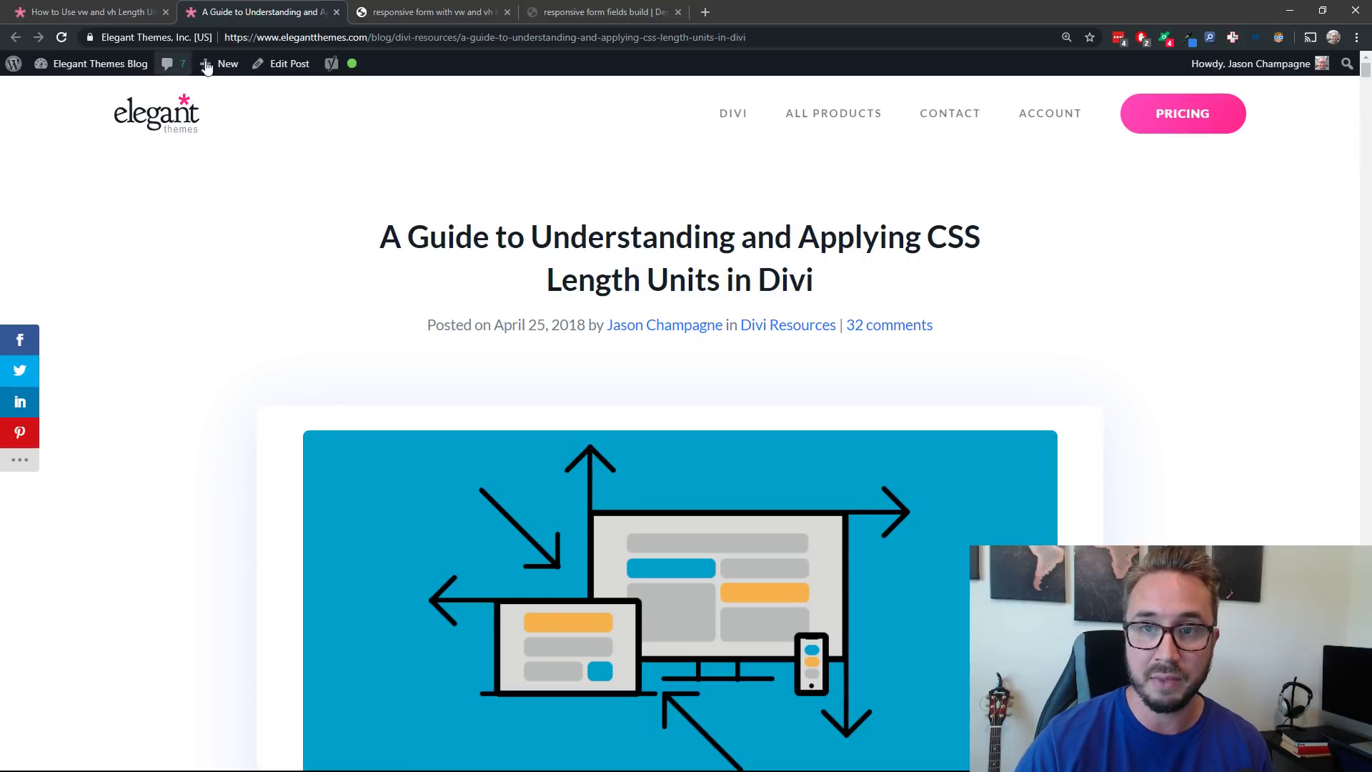
Return to the page in the Visual Builder and add a background gradient to the section with start colour #fd7b5b
left_click(414, 15)
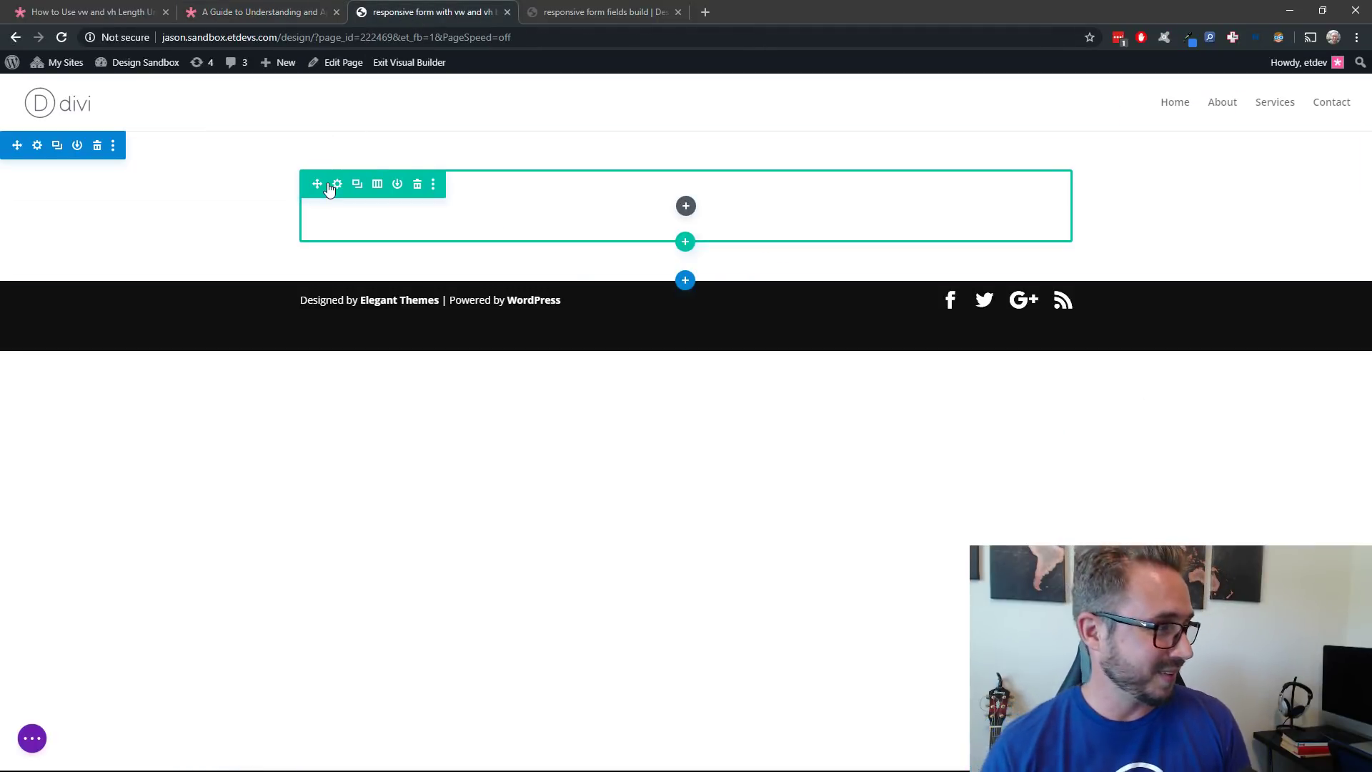
left_click(37, 145)
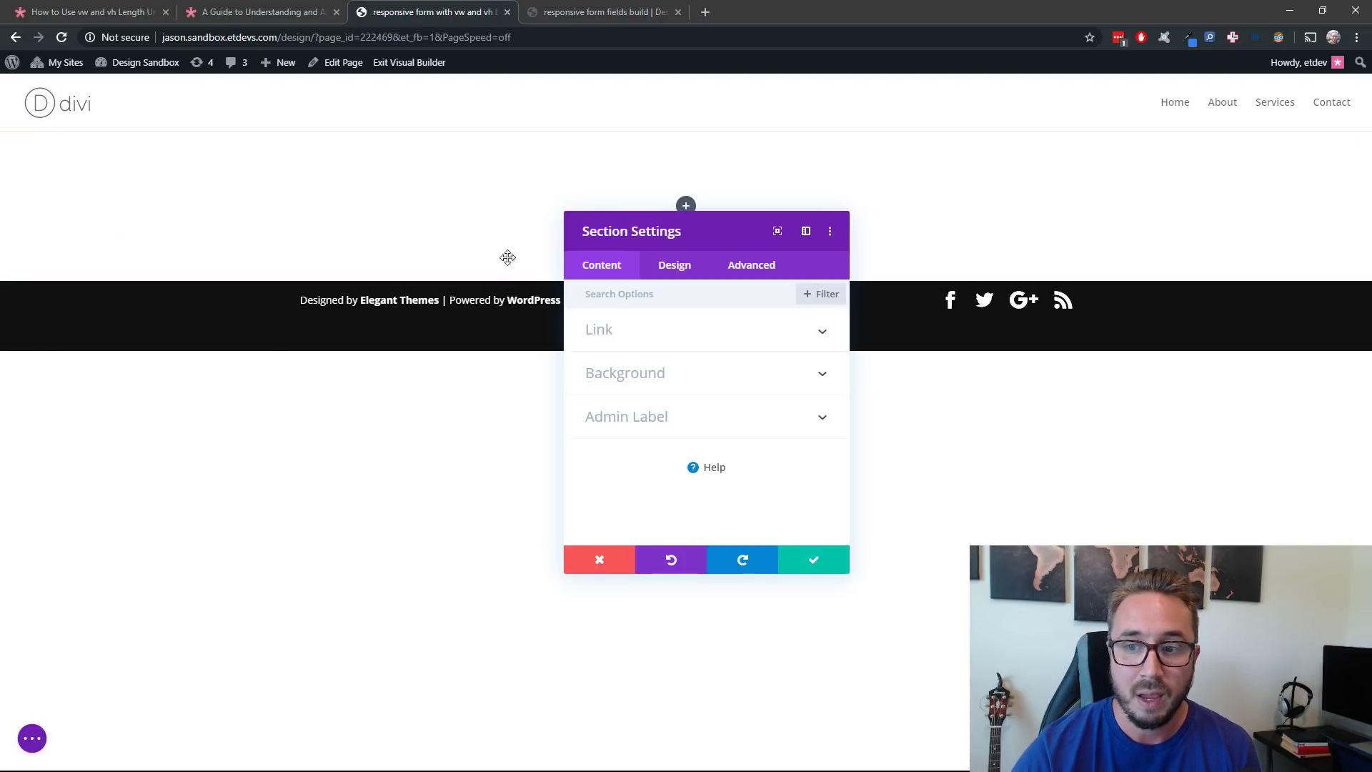
left_click(636, 376)
left_click(659, 349)
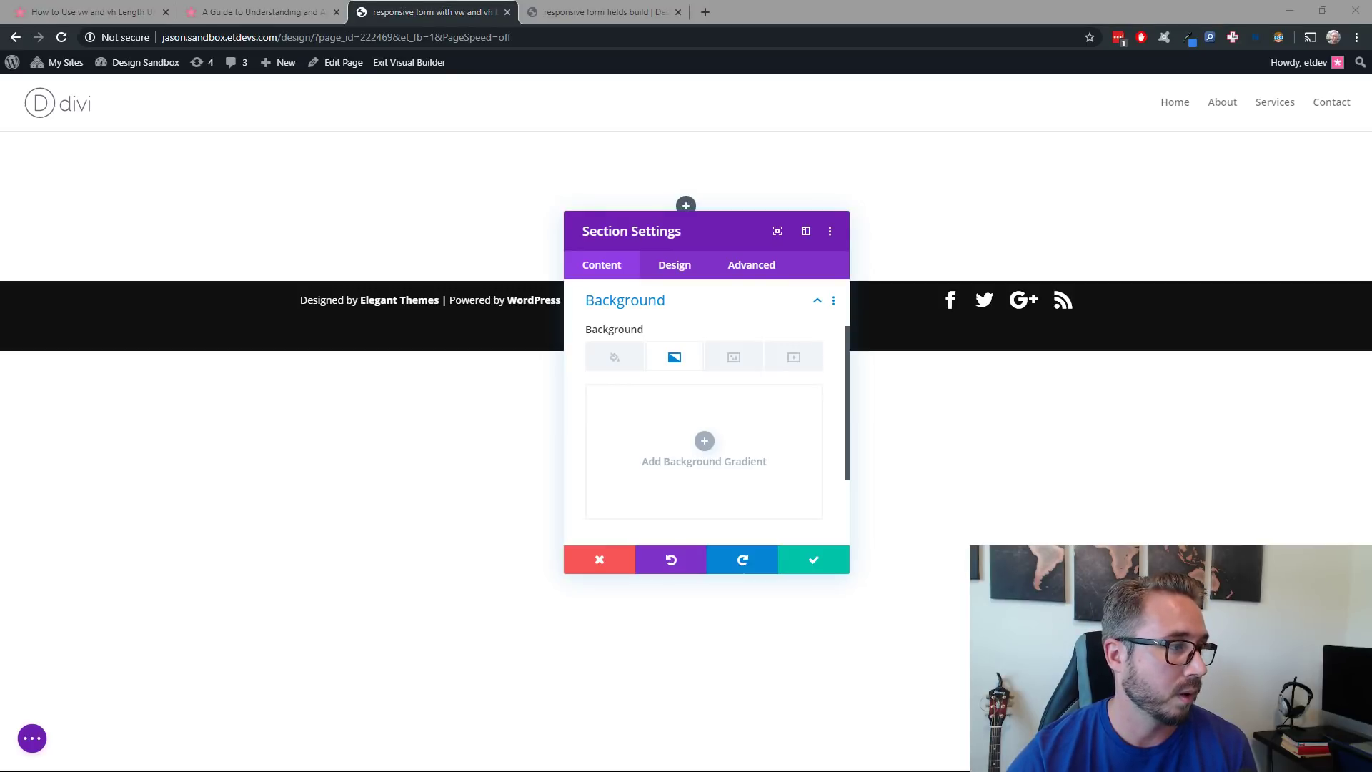
scroll(680, 438, "down", 1)
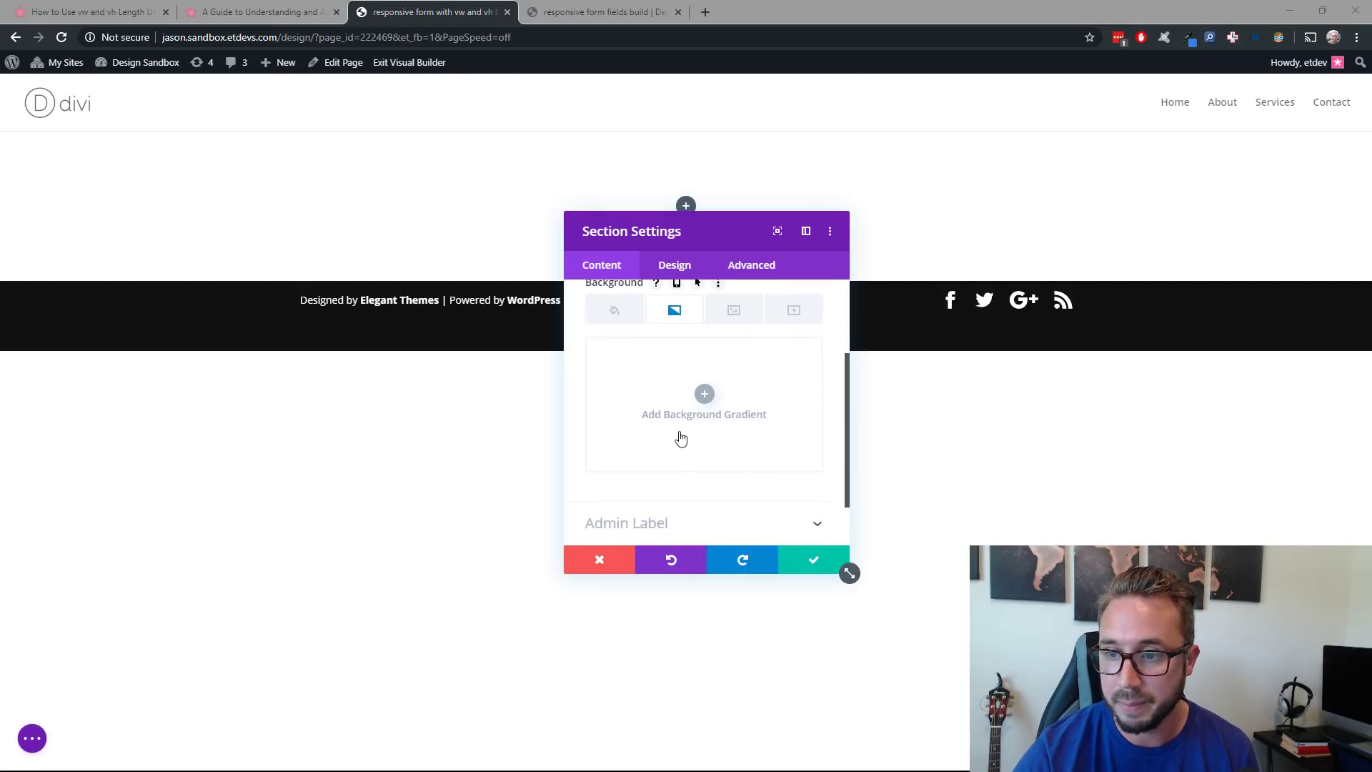
left_click(703, 395)
left_click(632, 498)
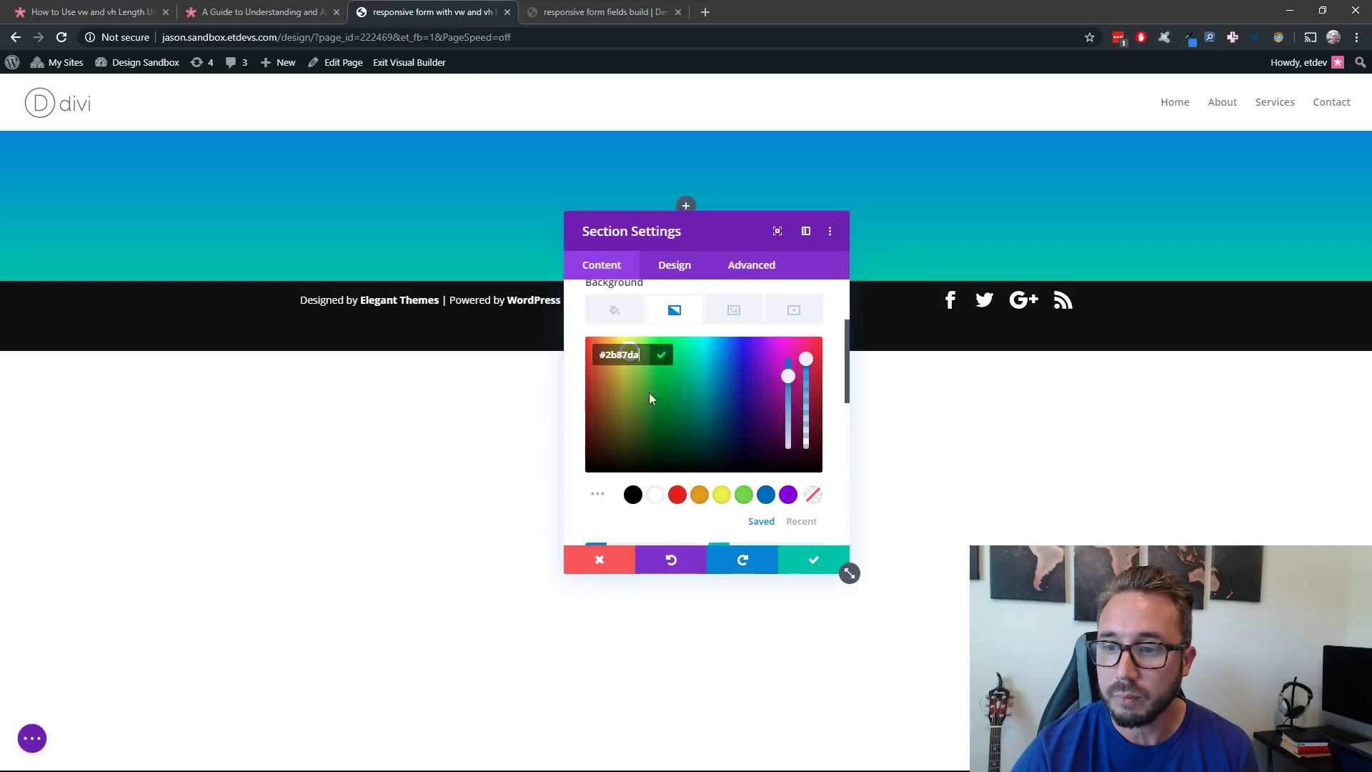
type("#fd7b5b")
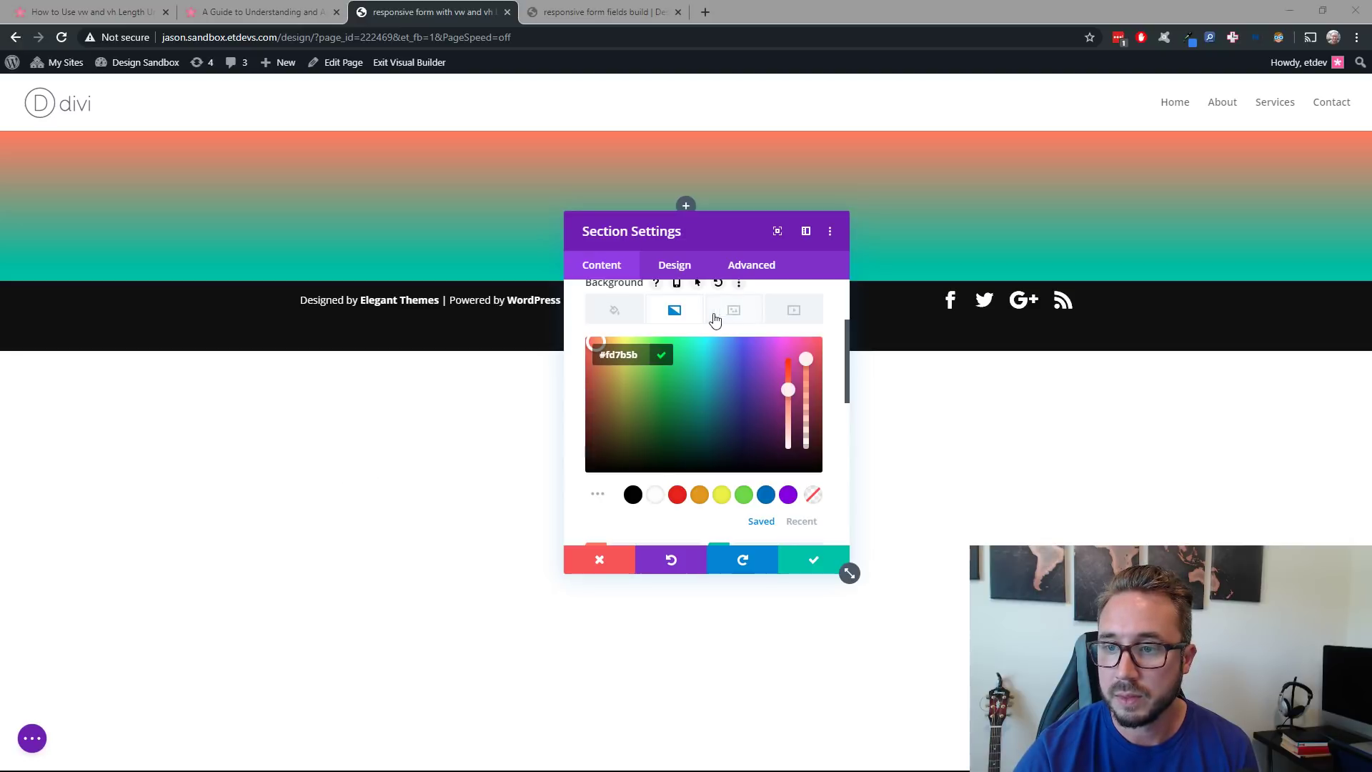
Set the section gradient's second colour to #a92200 and save the section settings
scroll(739, 428, "down", 2)
left_click(747, 458)
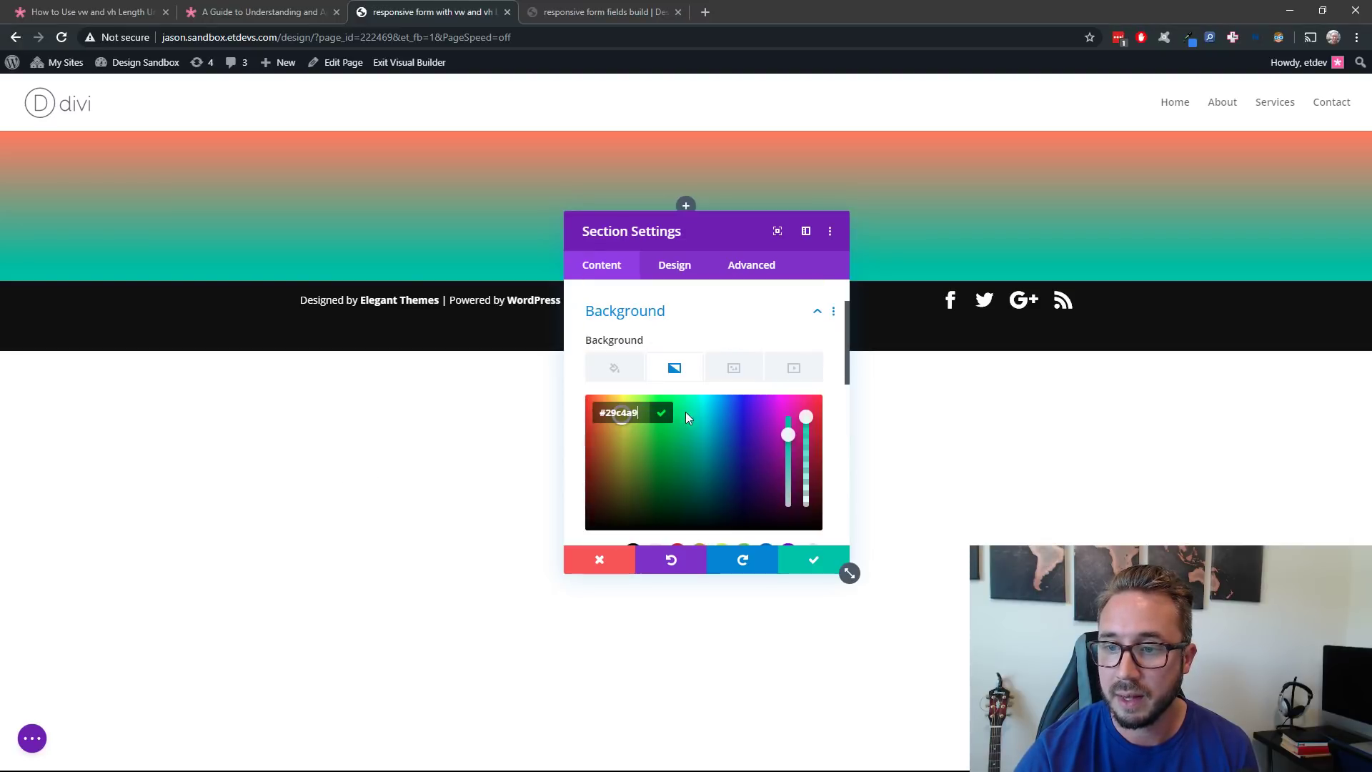
scroll(714, 427, "down", 1)
double_click(616, 372)
type("a82200")
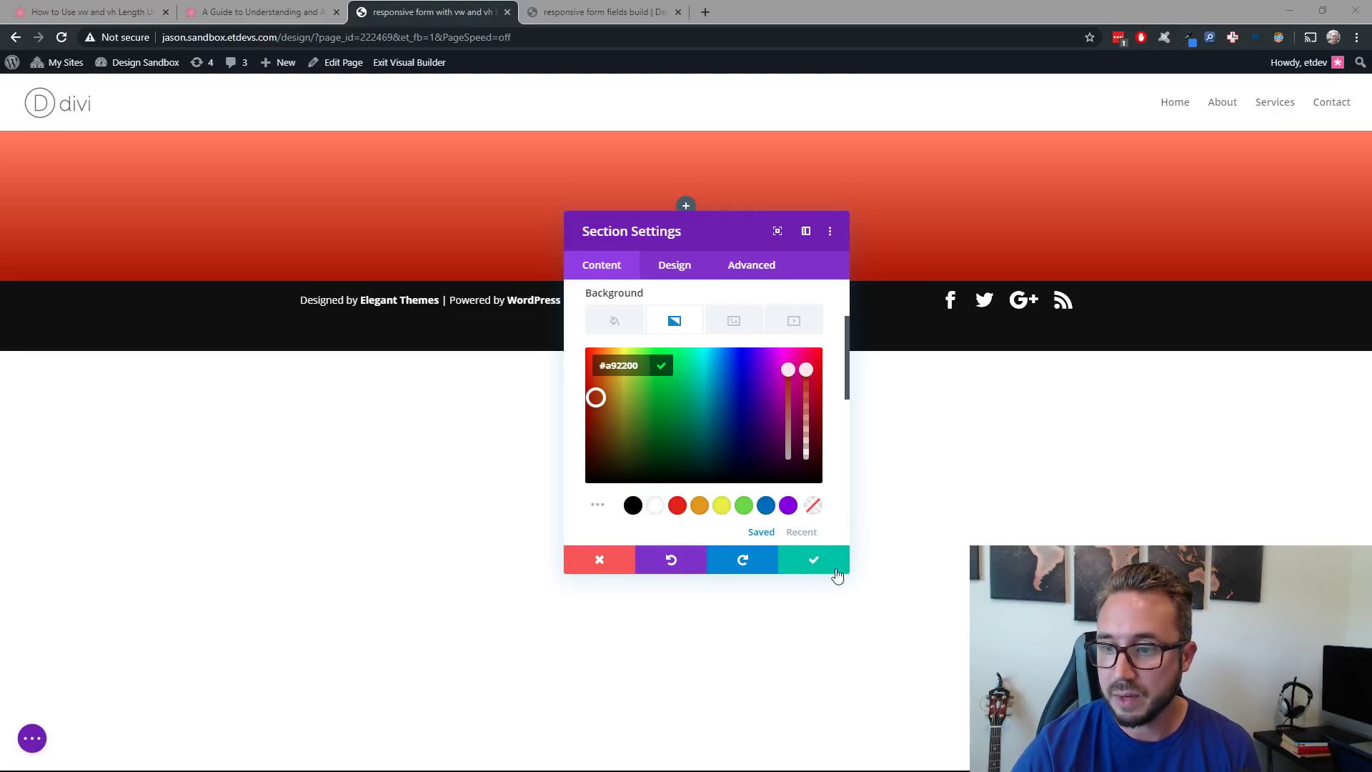
left_click(815, 560)
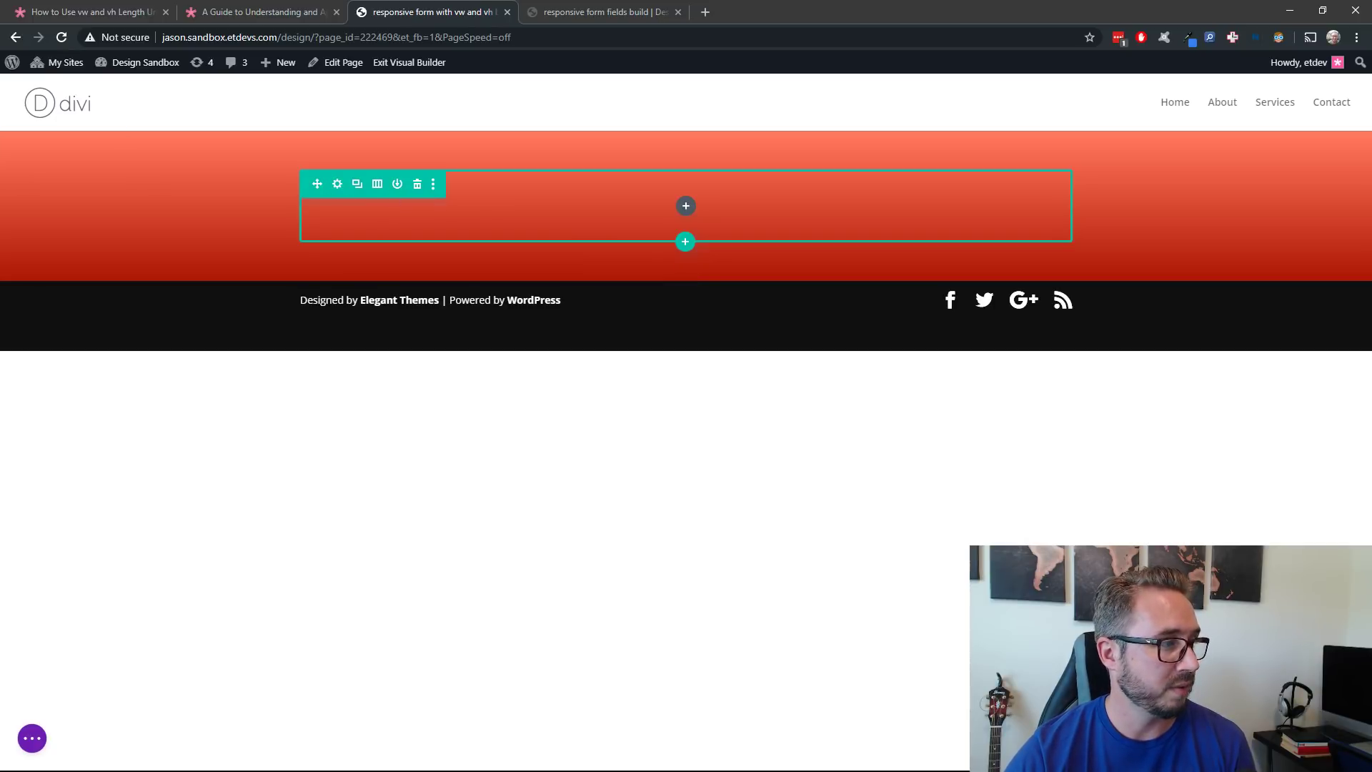
Add a background gradient to the row and set its first colour to #ffdb8b
left_click(337, 184)
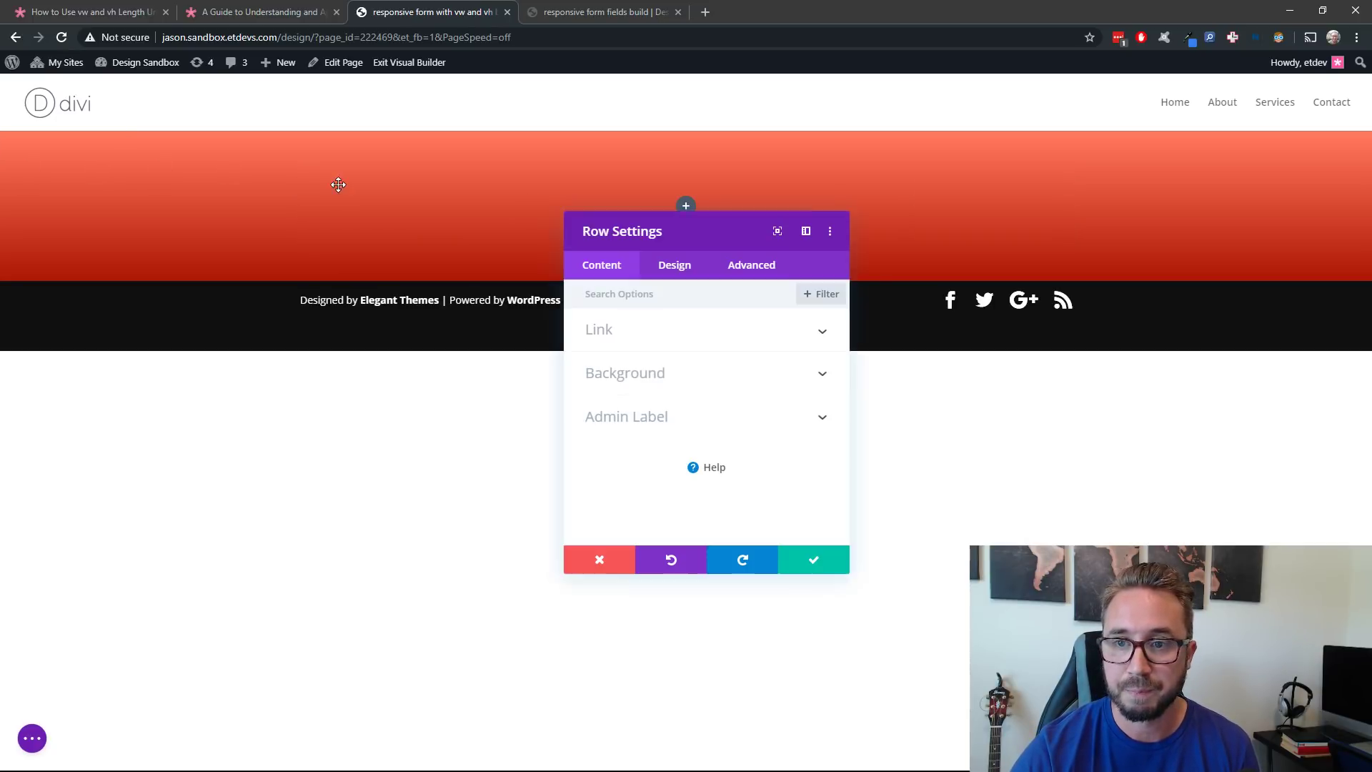
left_click(658, 387)
left_click(673, 359)
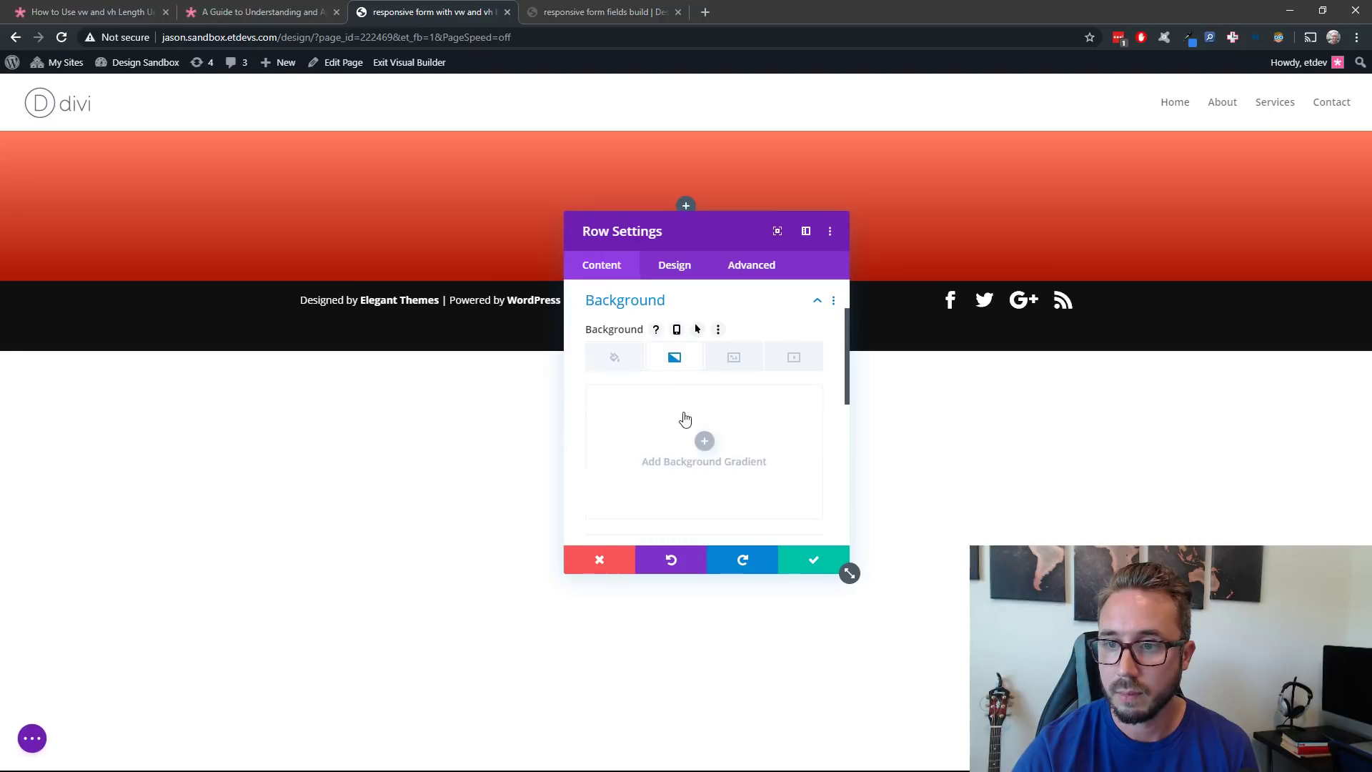
left_click_drag(728, 238, 1102, 170)
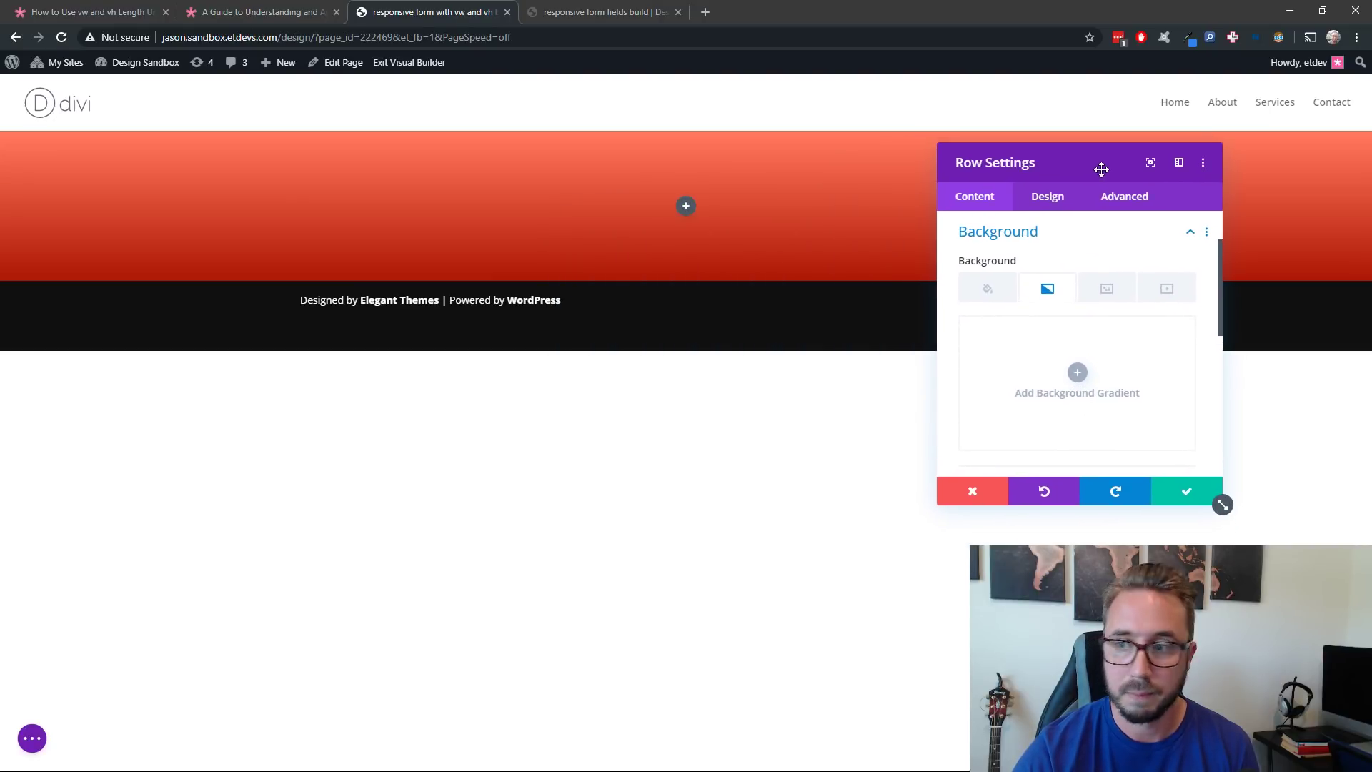
left_click(1077, 372)
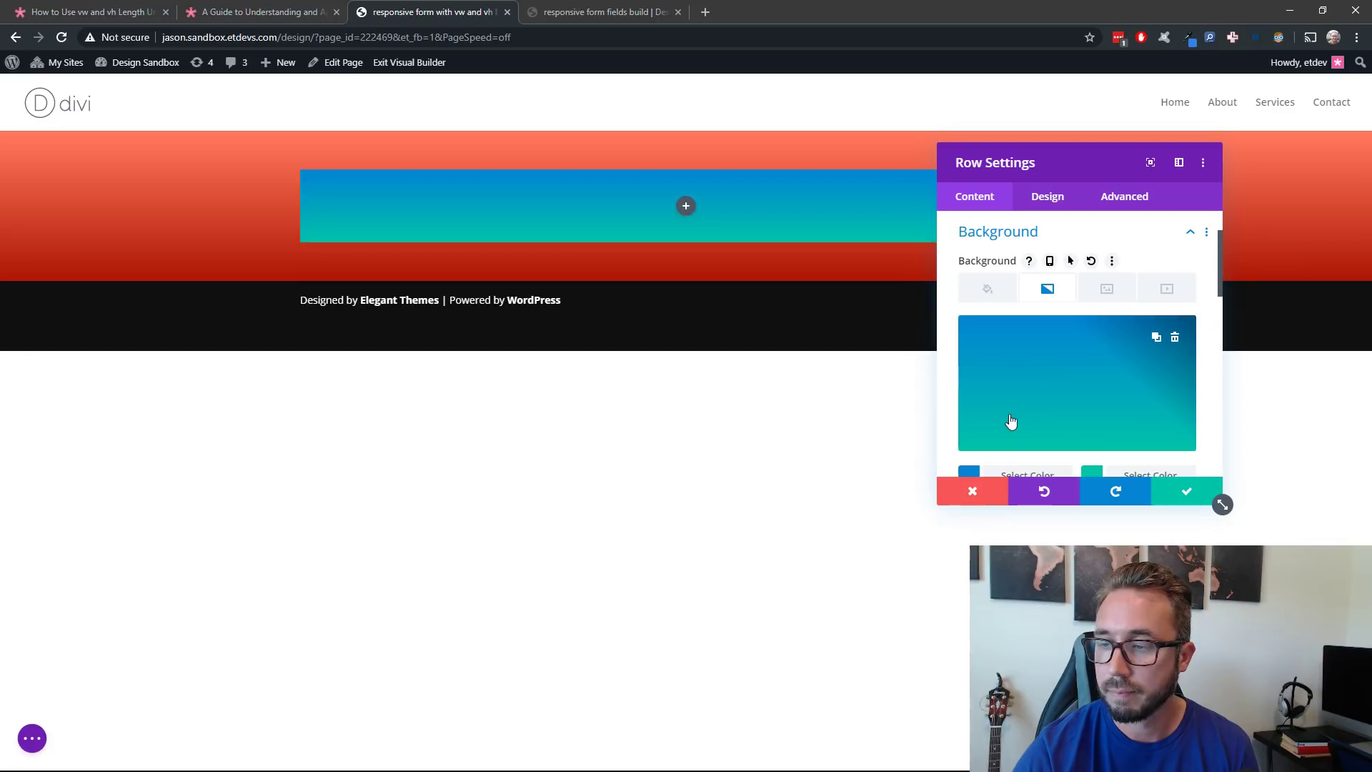
left_click(1017, 471)
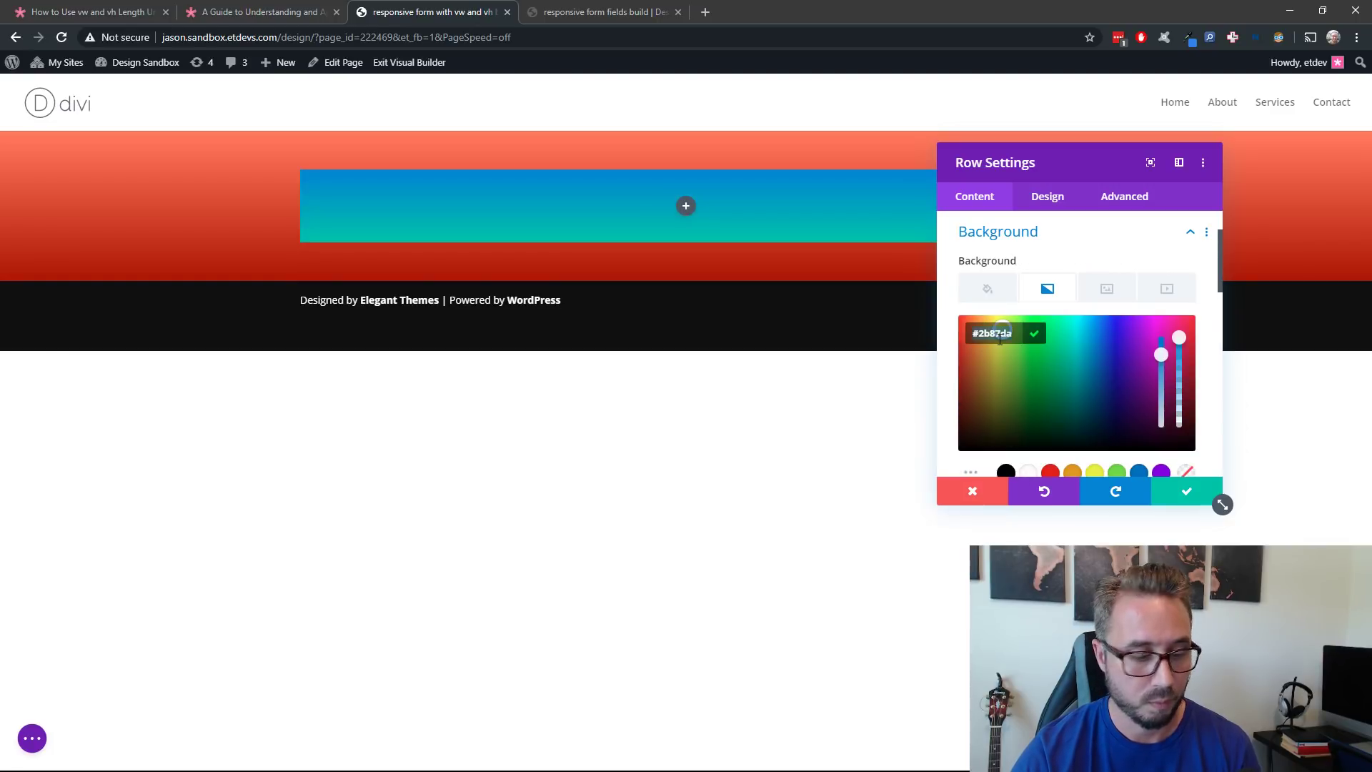
left_click(970, 366)
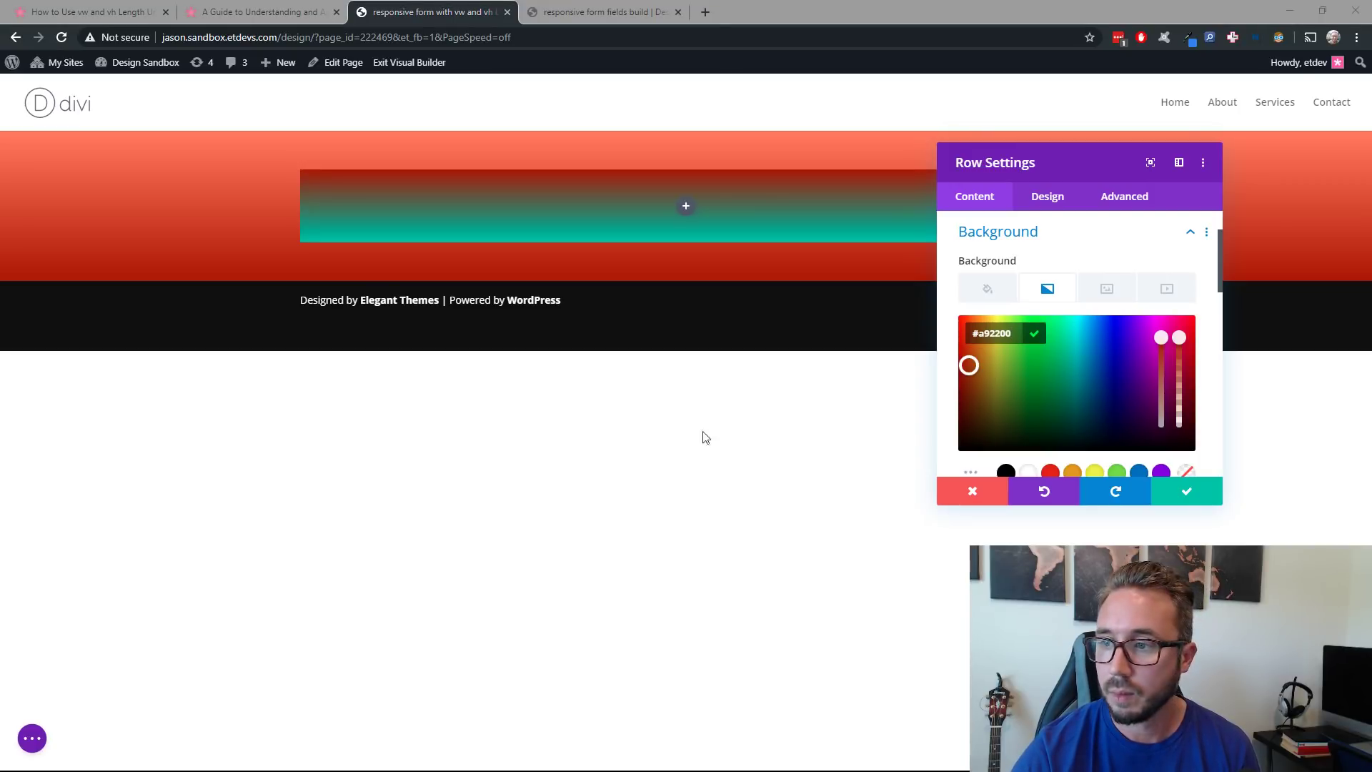
left_click(911, 384)
type("#ffdb8b")
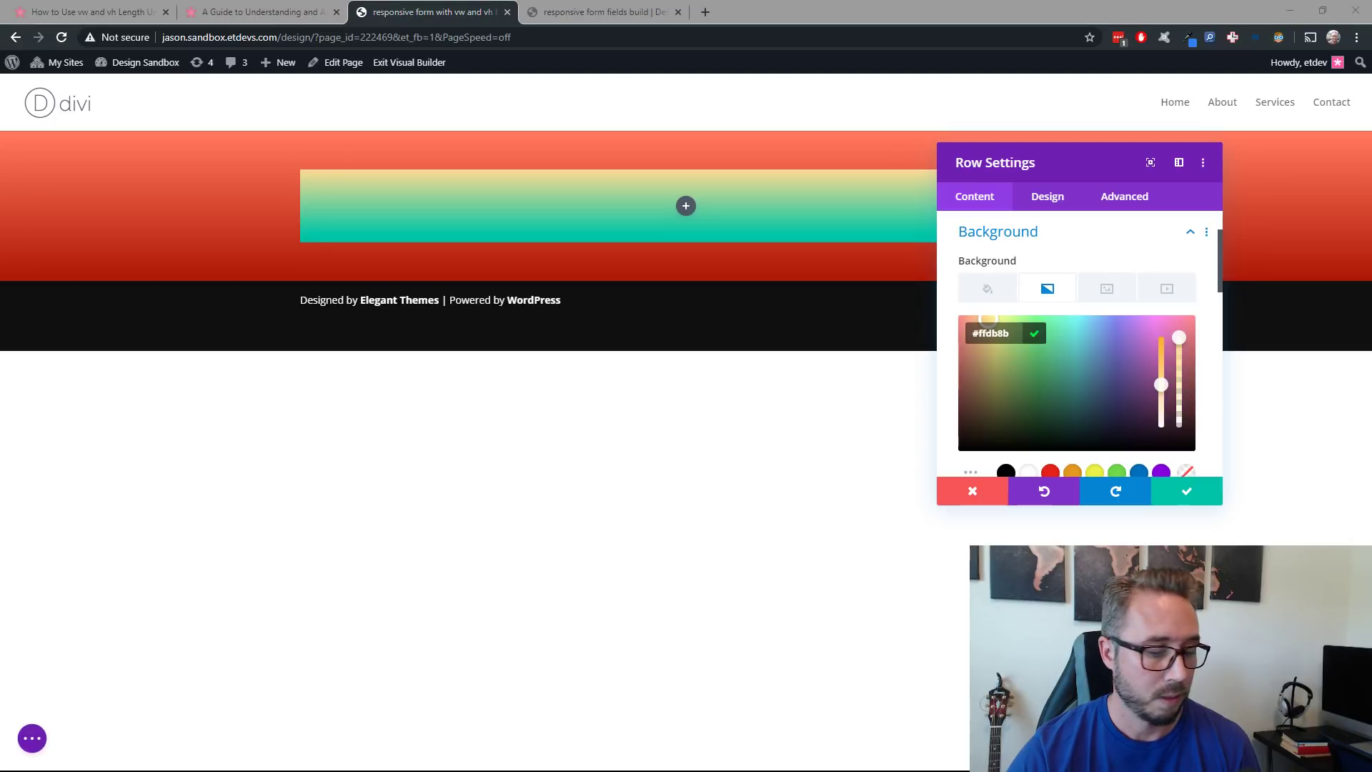
Set the second colour of the row's background gradient to #fdb15b
scroll(1032, 386, "down", 2)
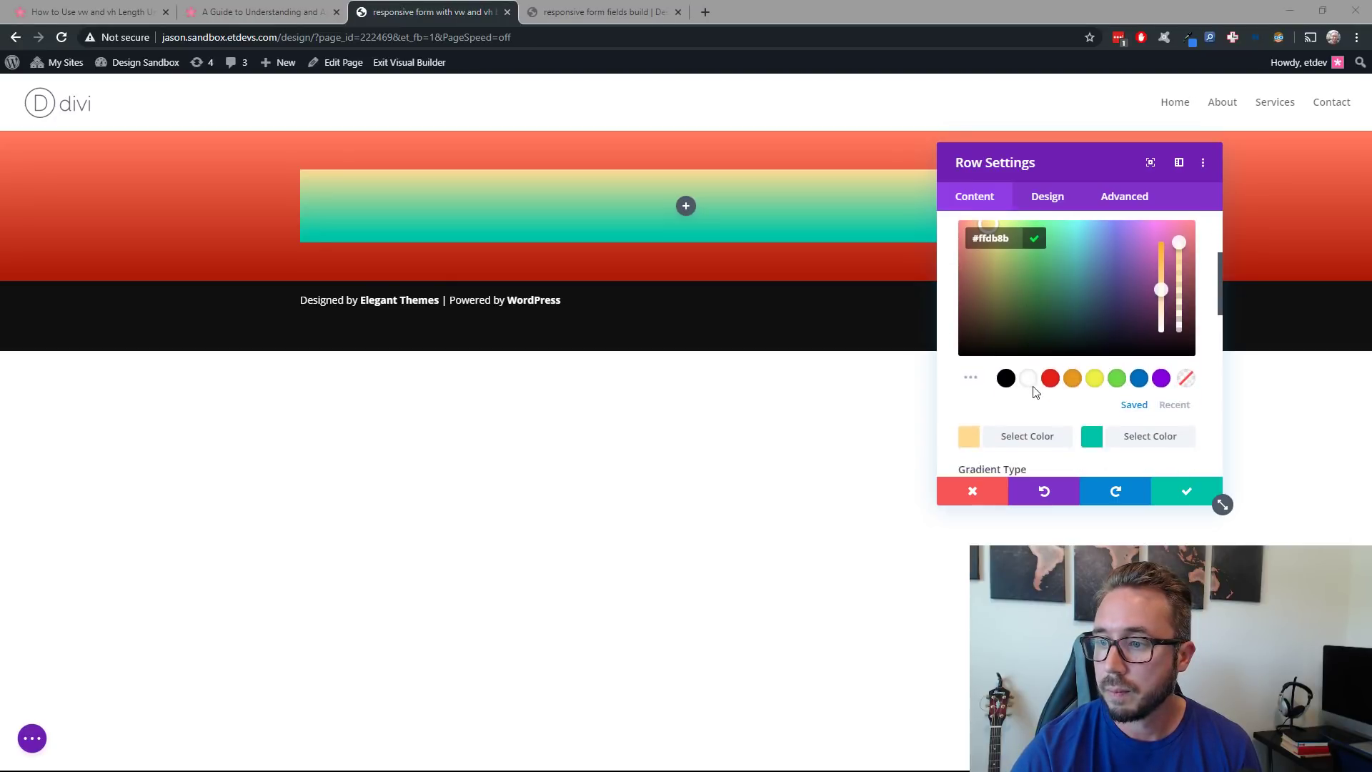
scroll(1032, 390, "up", 2)
scroll(1108, 429, "down", 3)
left_click(1115, 398)
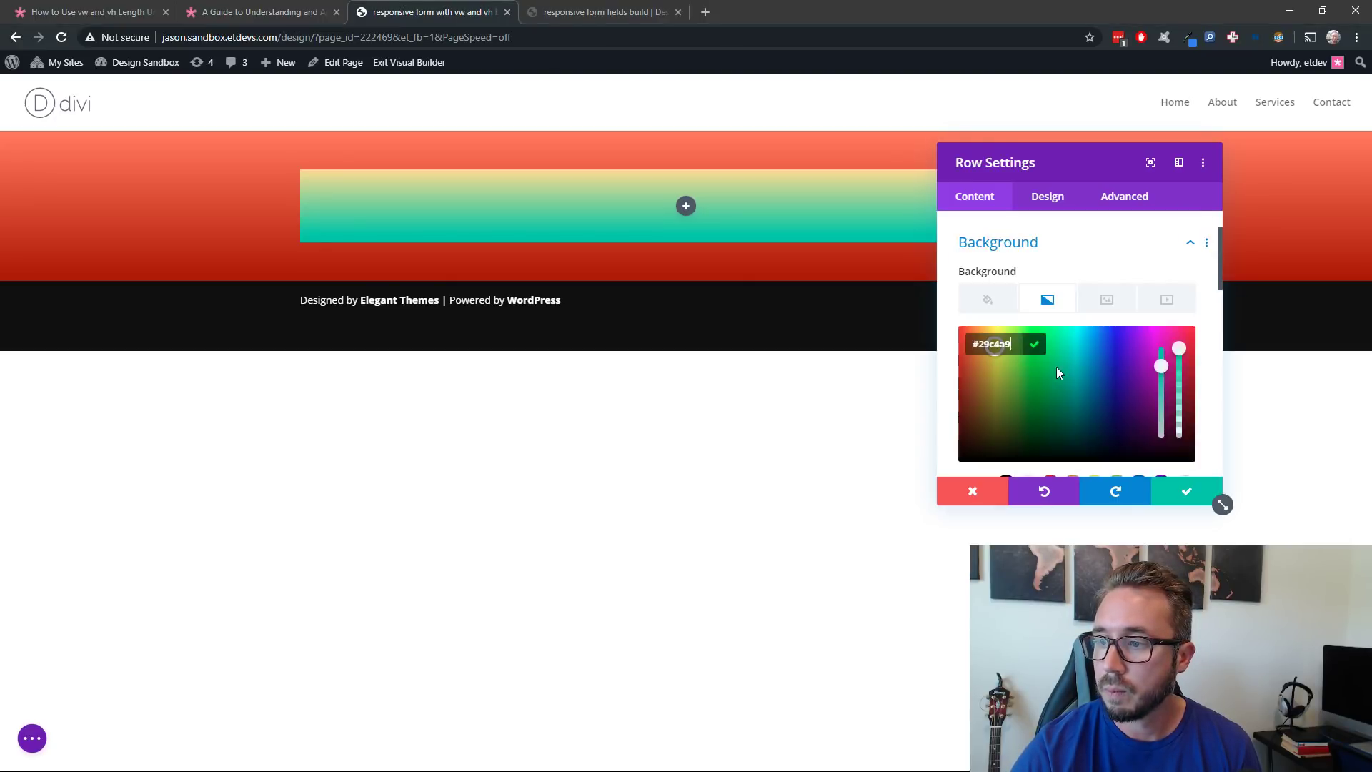
key("ctrl+a")
type("#fdb15b")
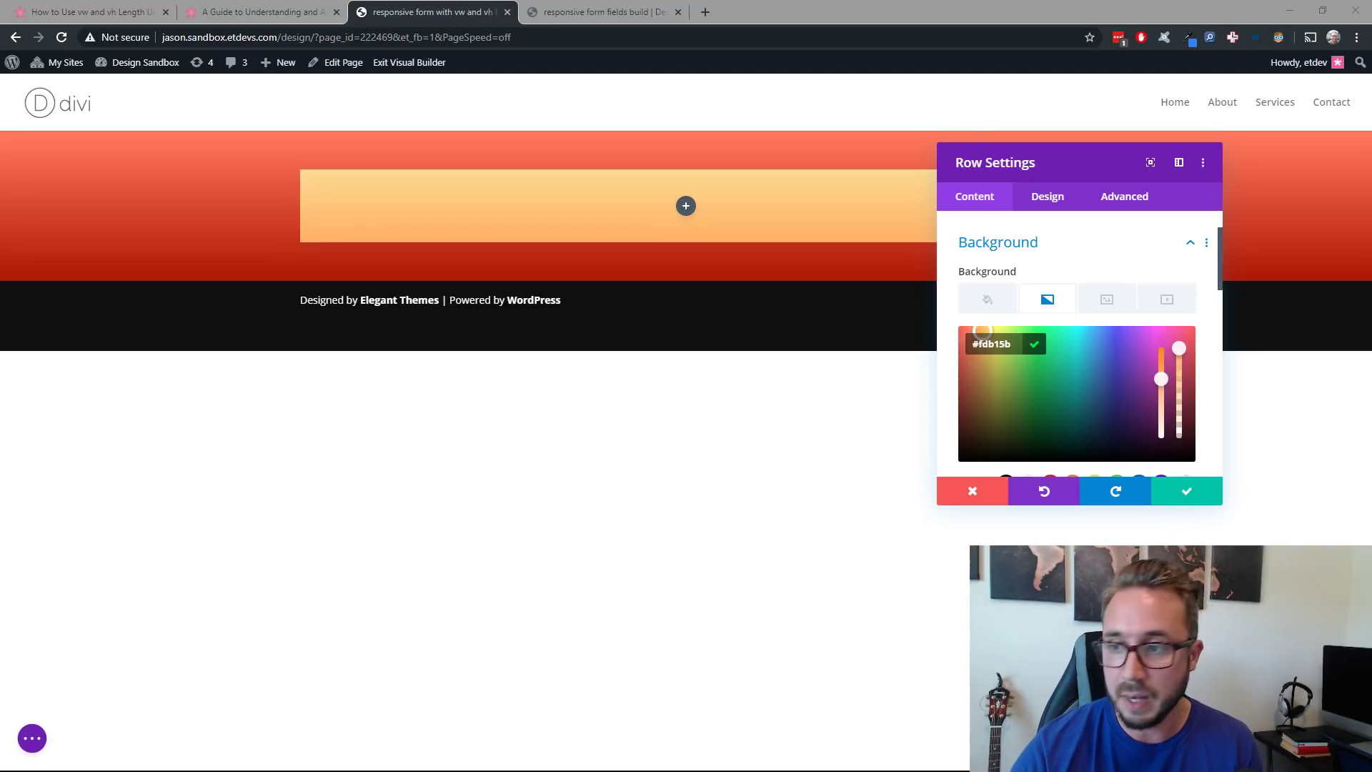
Review the row's gradient type, direction, position and column background options, then collapse the background settings
left_click(1065, 300)
scroll(1071, 349, "down", 3)
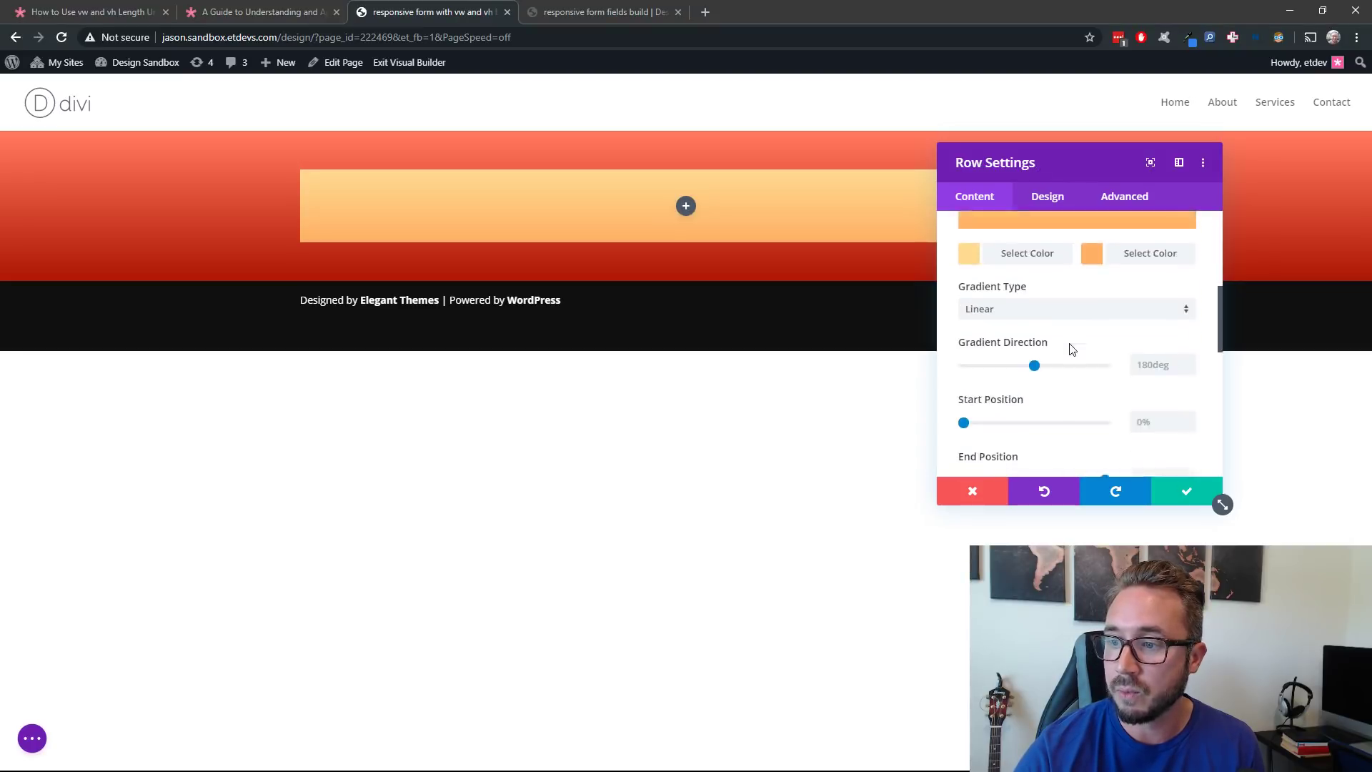
scroll(1070, 348, "down", 3)
scroll(1071, 348, "up", 3)
scroll(1071, 349, "down", 3)
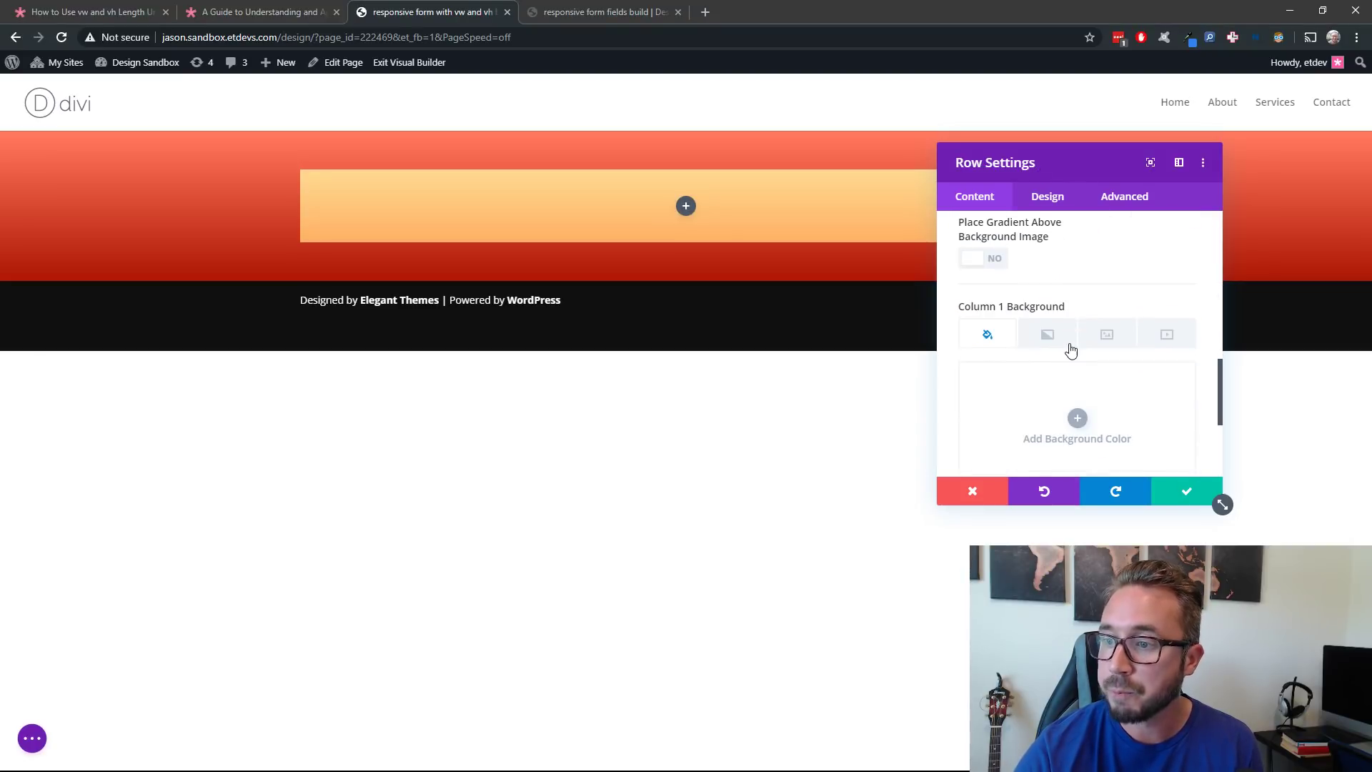
scroll(1071, 348, "down", 3)
scroll(1071, 349, "up", 5)
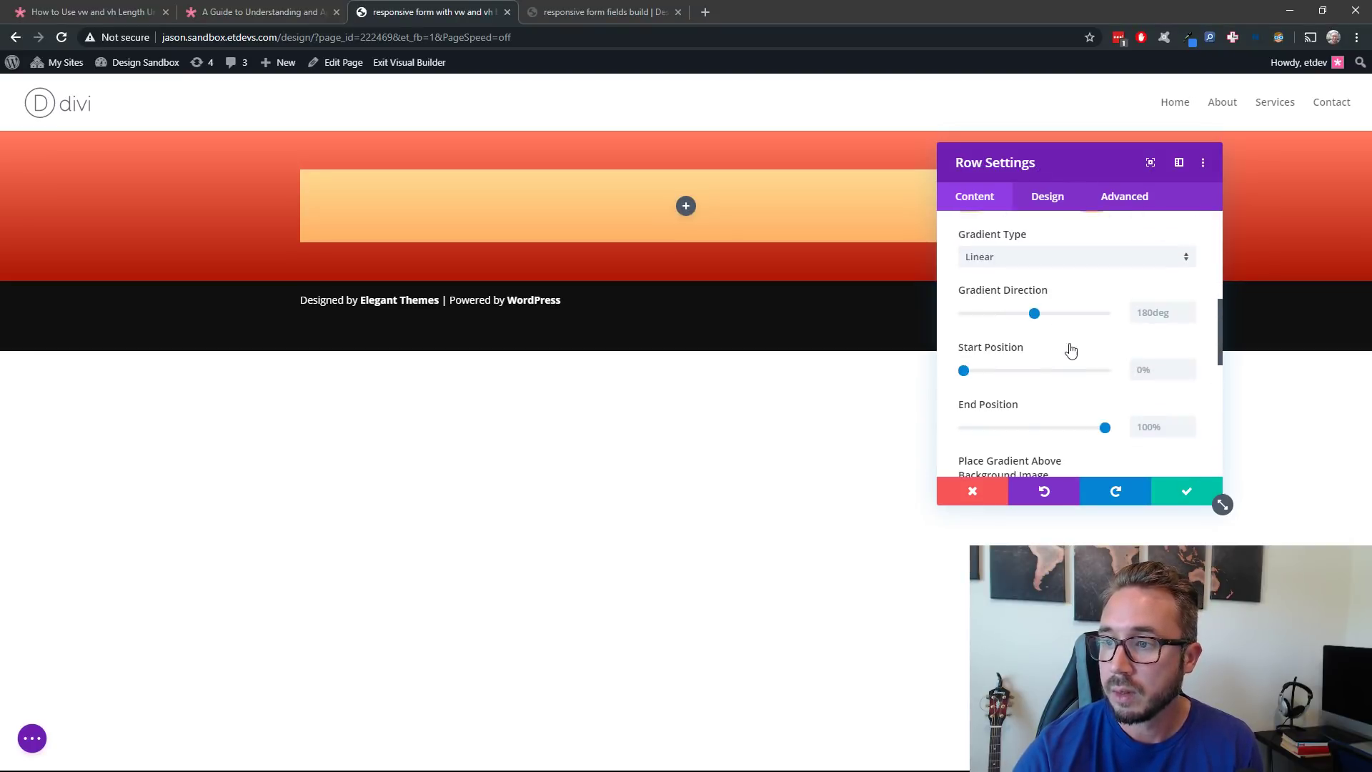
scroll(1071, 349, "up", 5)
left_click(1066, 308)
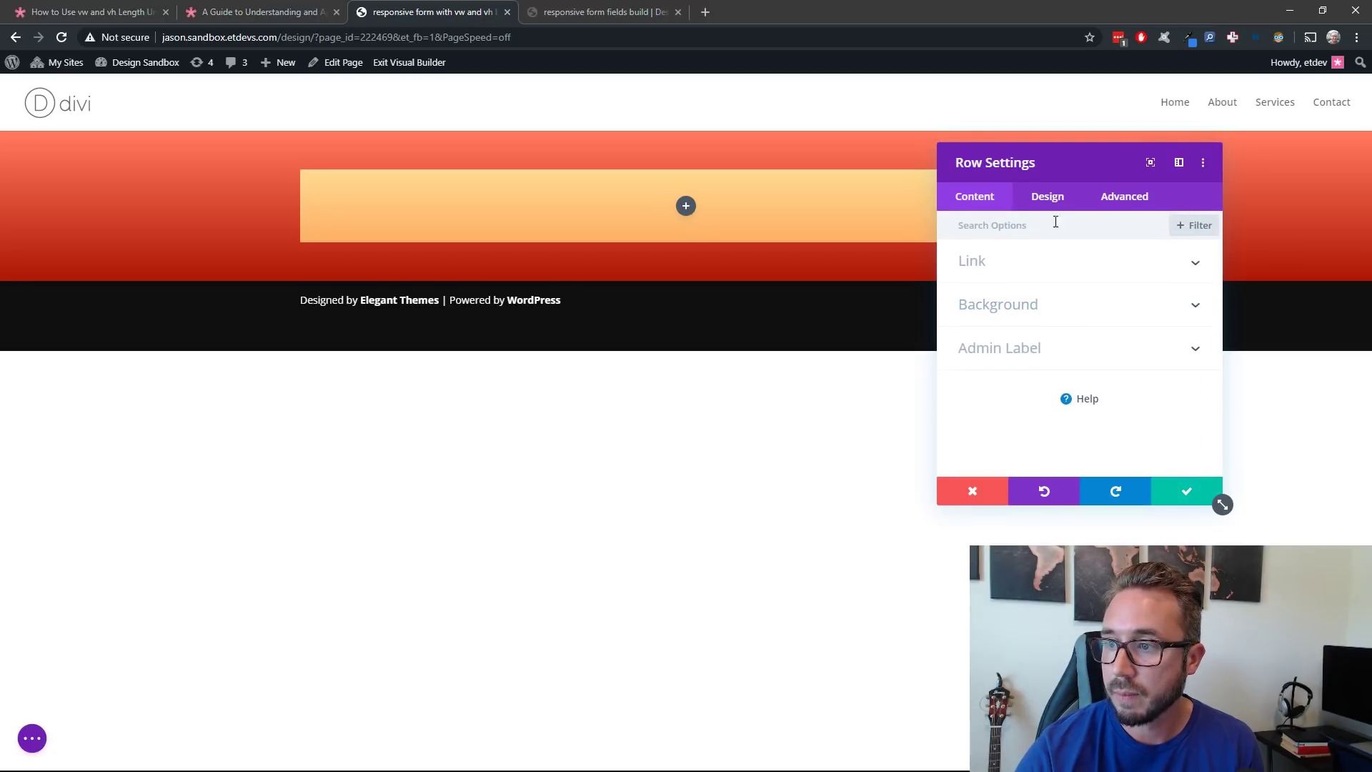
Set the row's width to 66vw in its sizing options
left_click(1048, 196)
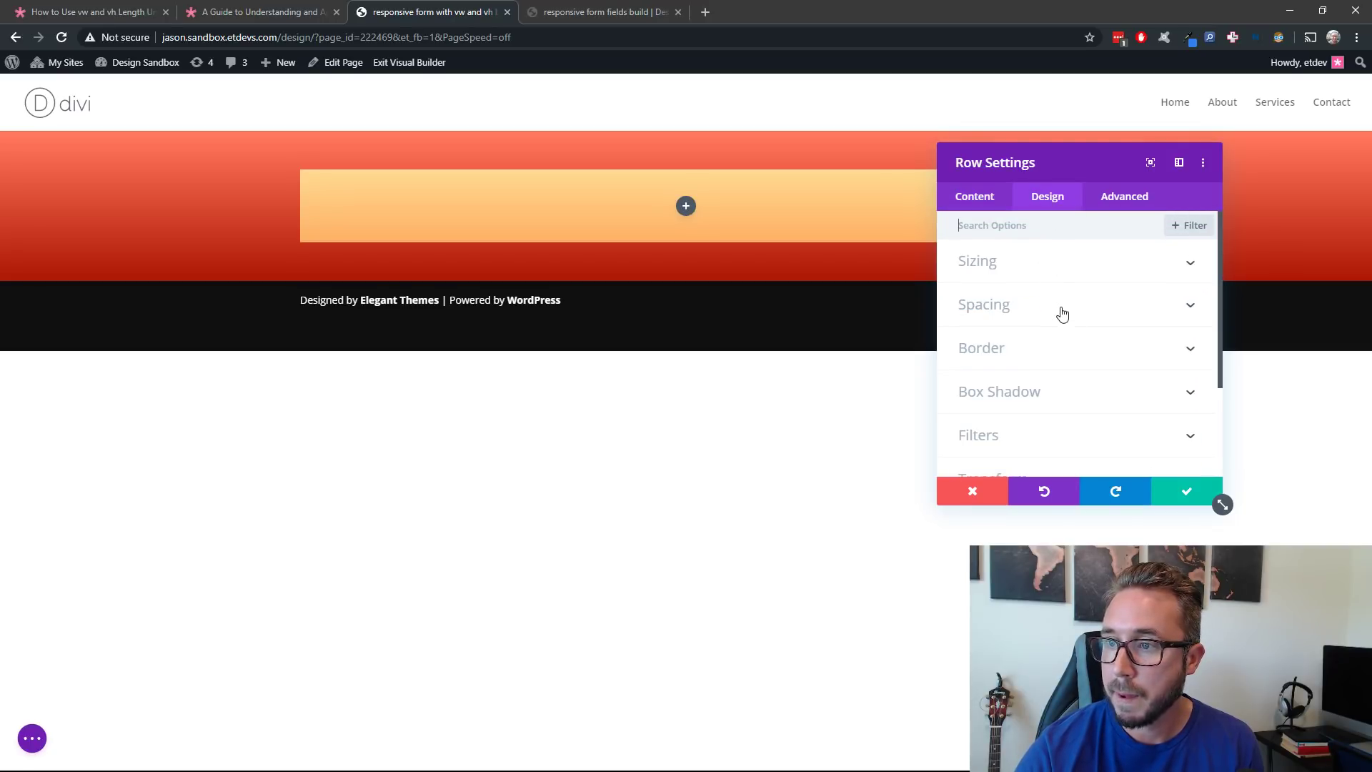
left_click(1050, 268)
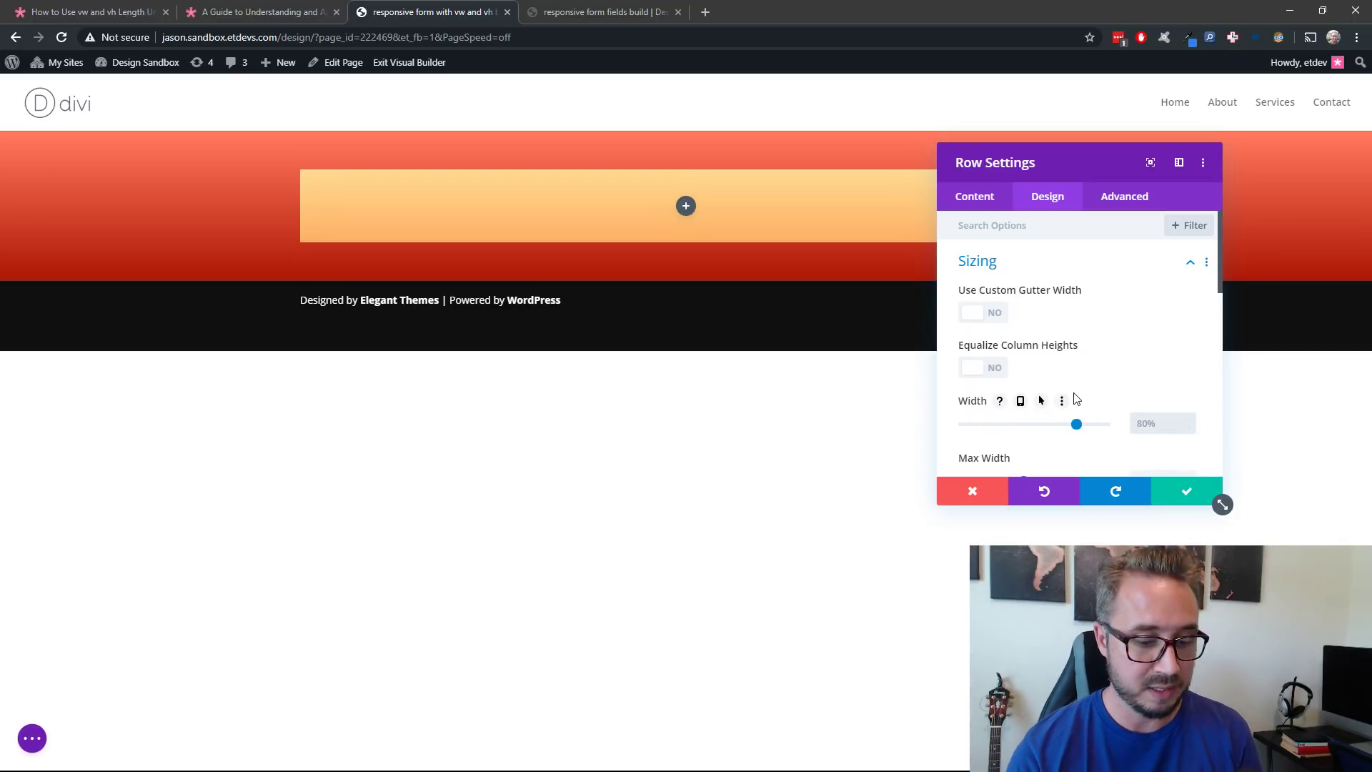
type("6vw")
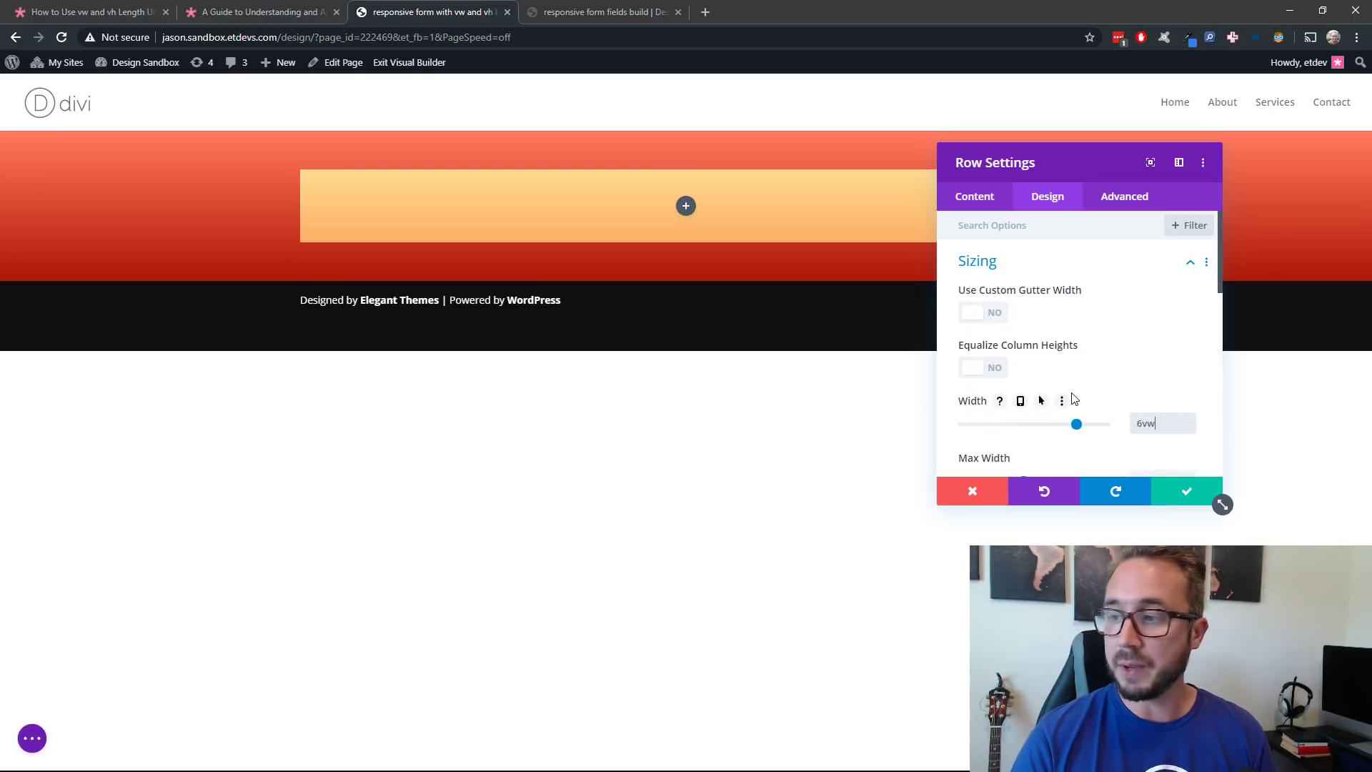
key("Left")
key("Left")
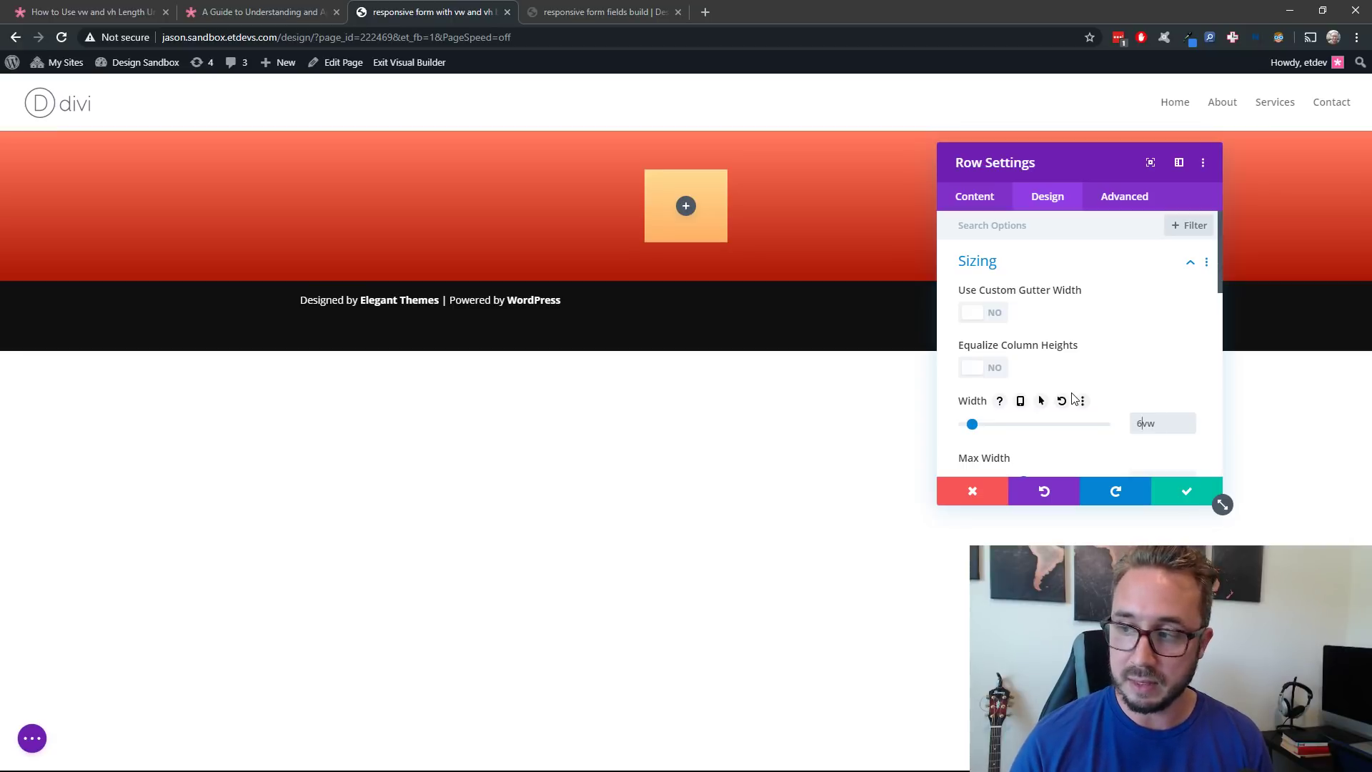
type("6")
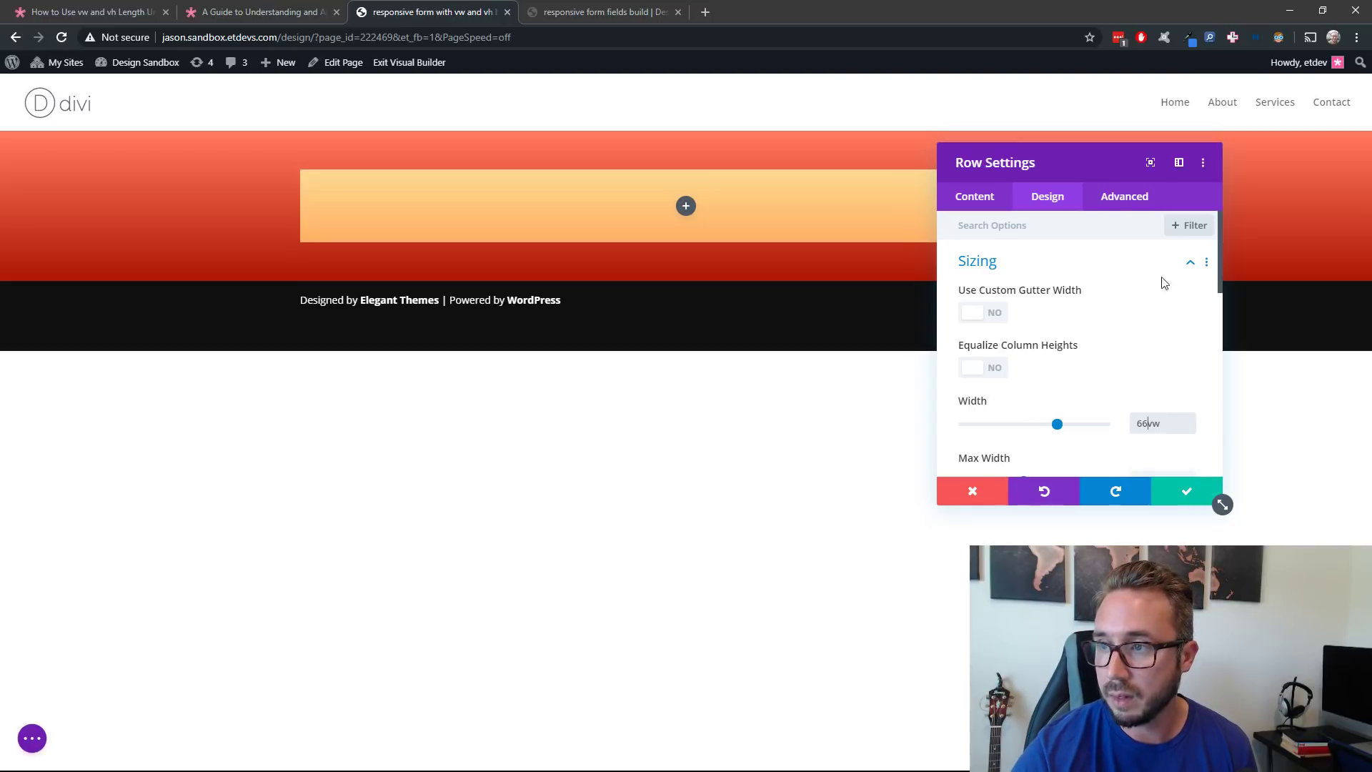
Enable responsive values for the row's width and set the tablet width to 66vw
left_click_drag(1104, 159, 1213, 165)
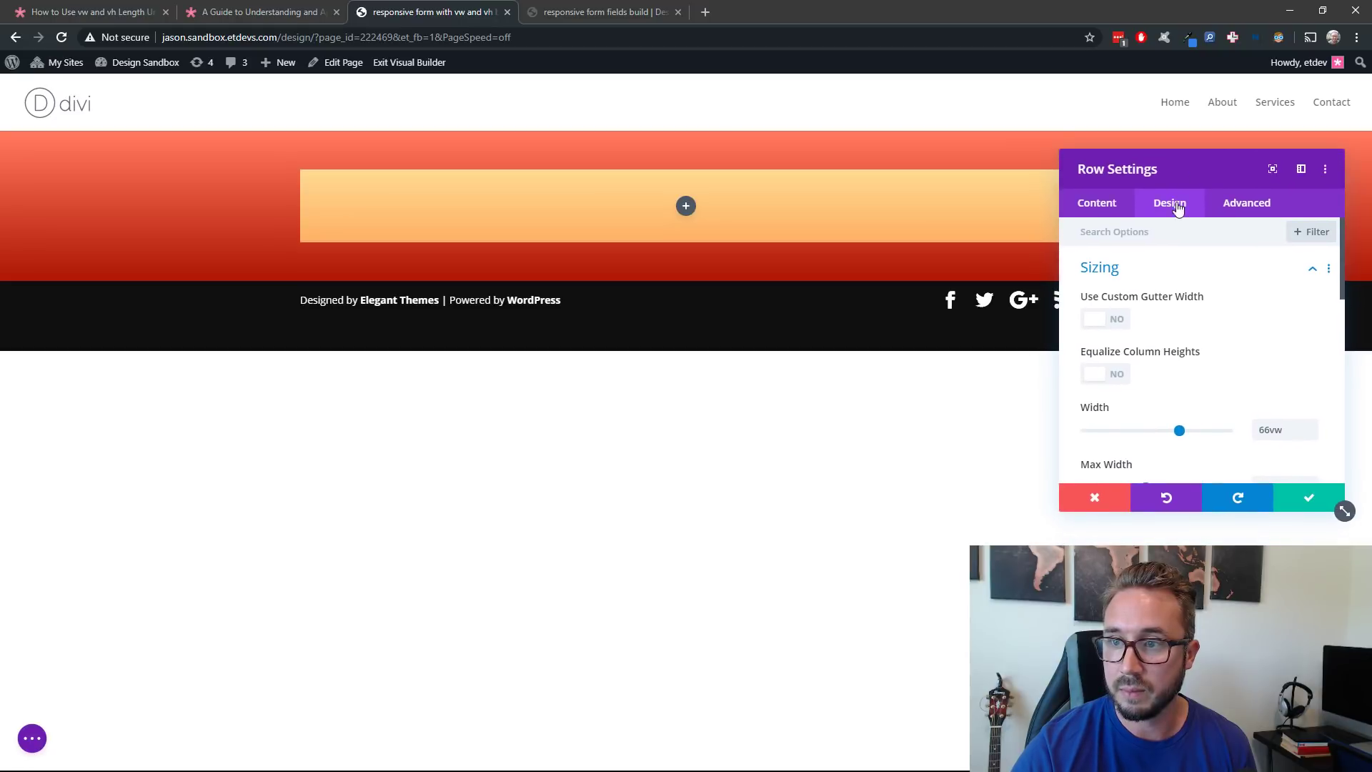
scroll(1091, 355, "down", 1)
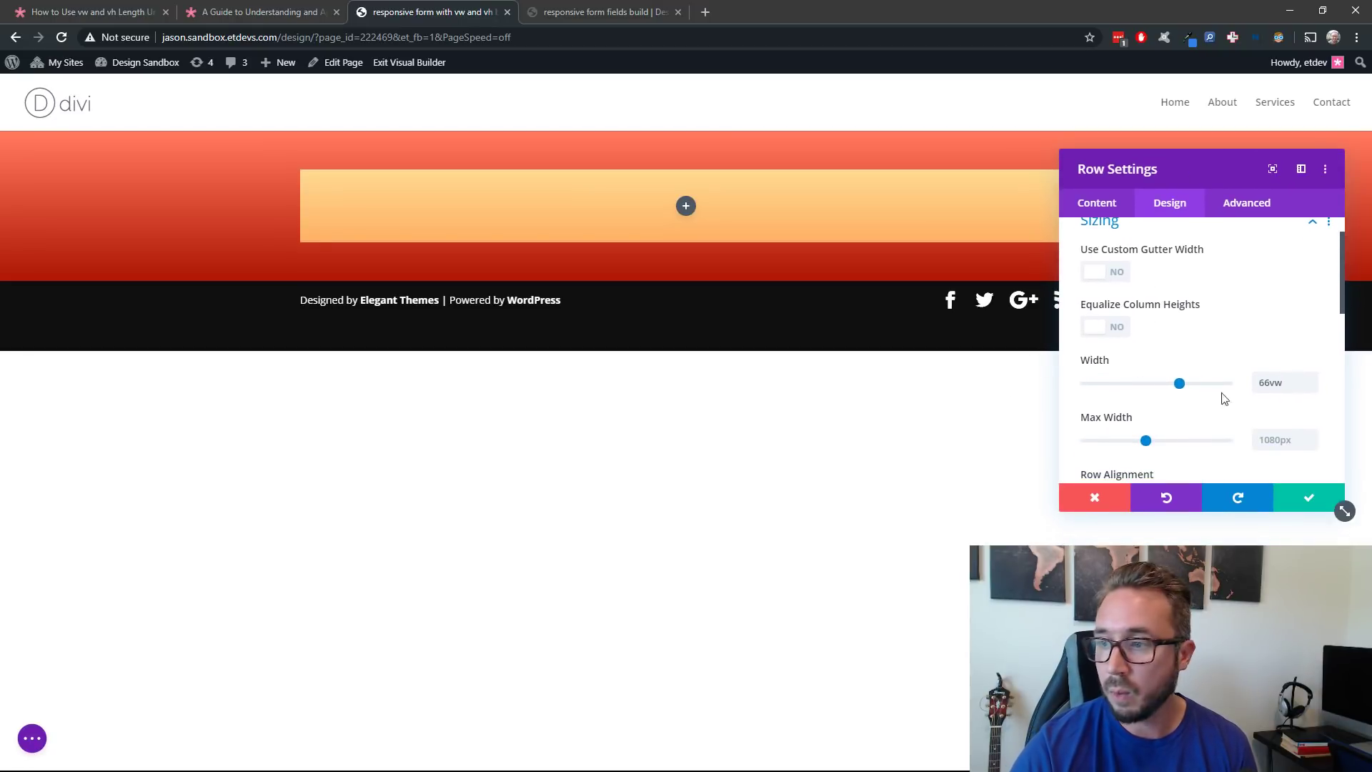
left_click(1143, 361)
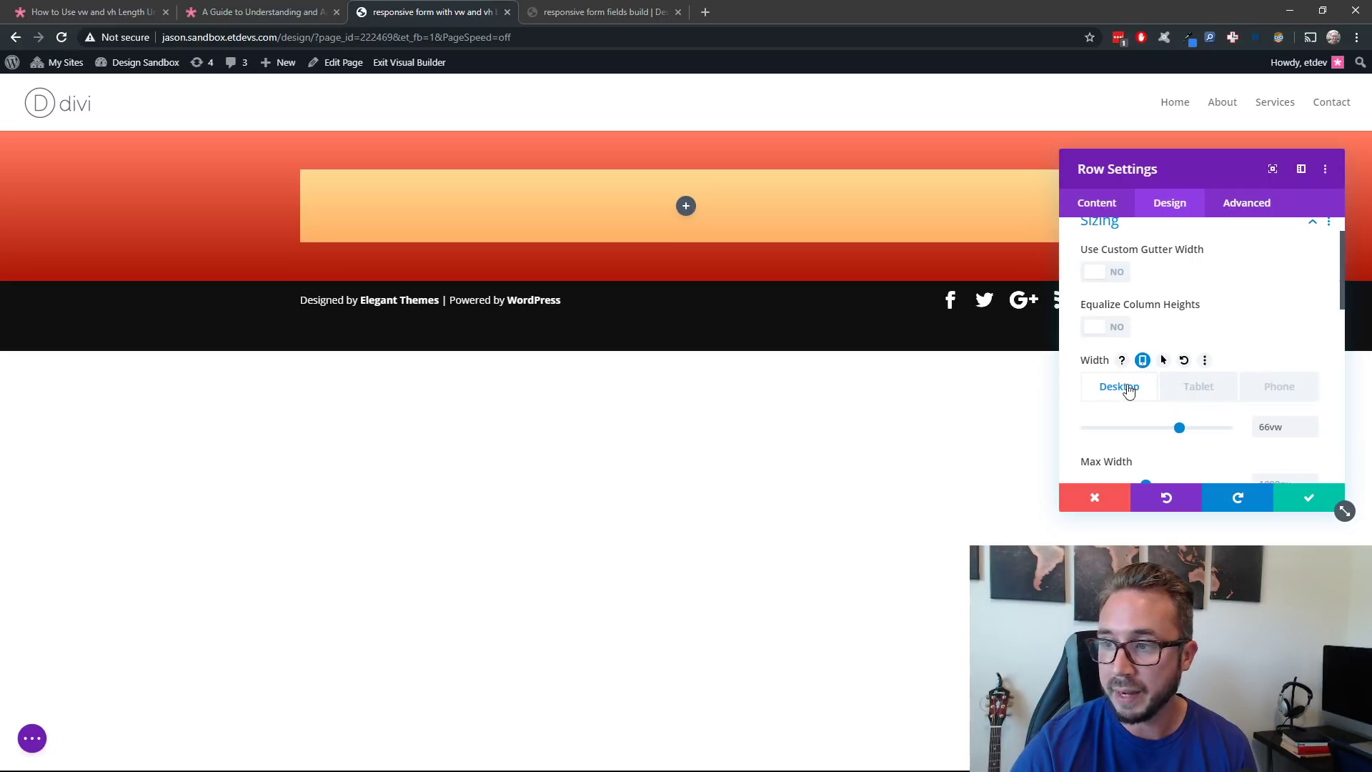
left_click(1205, 396)
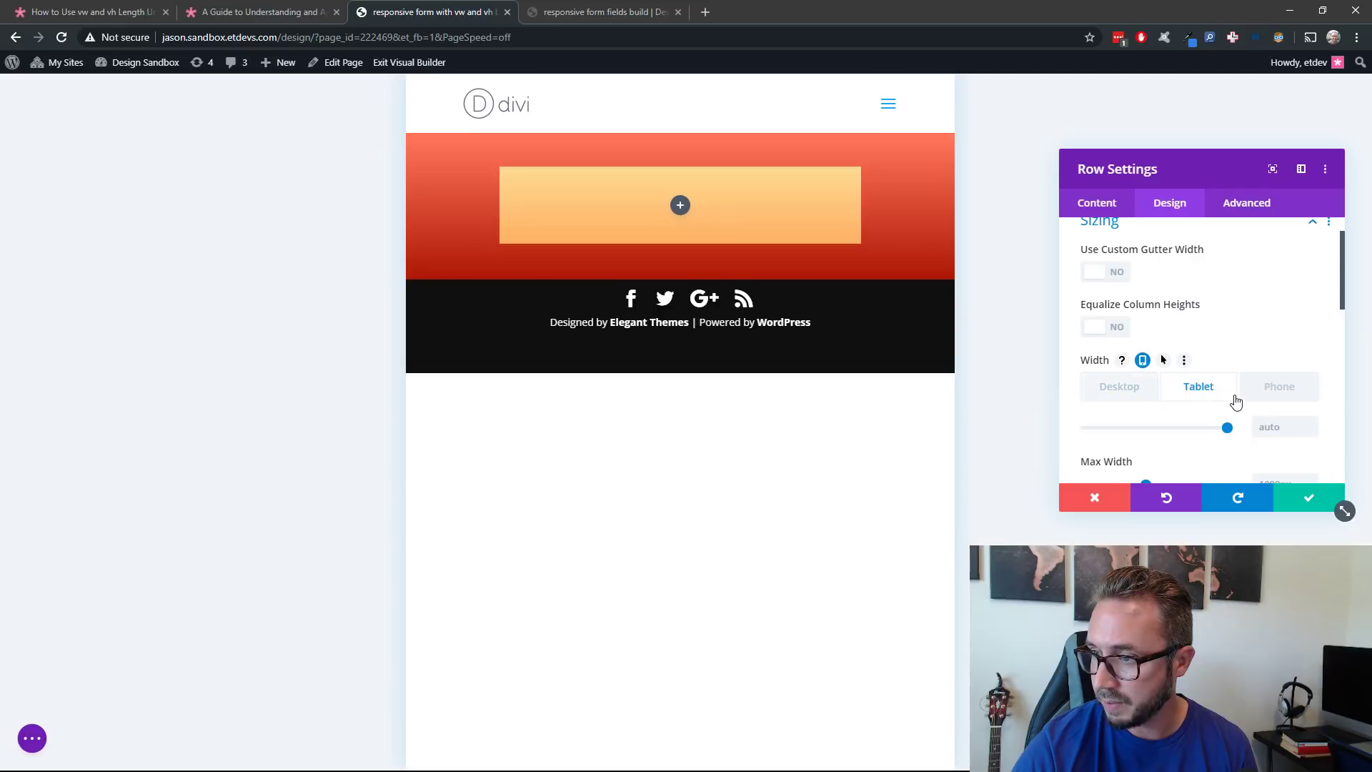
left_click(1274, 423)
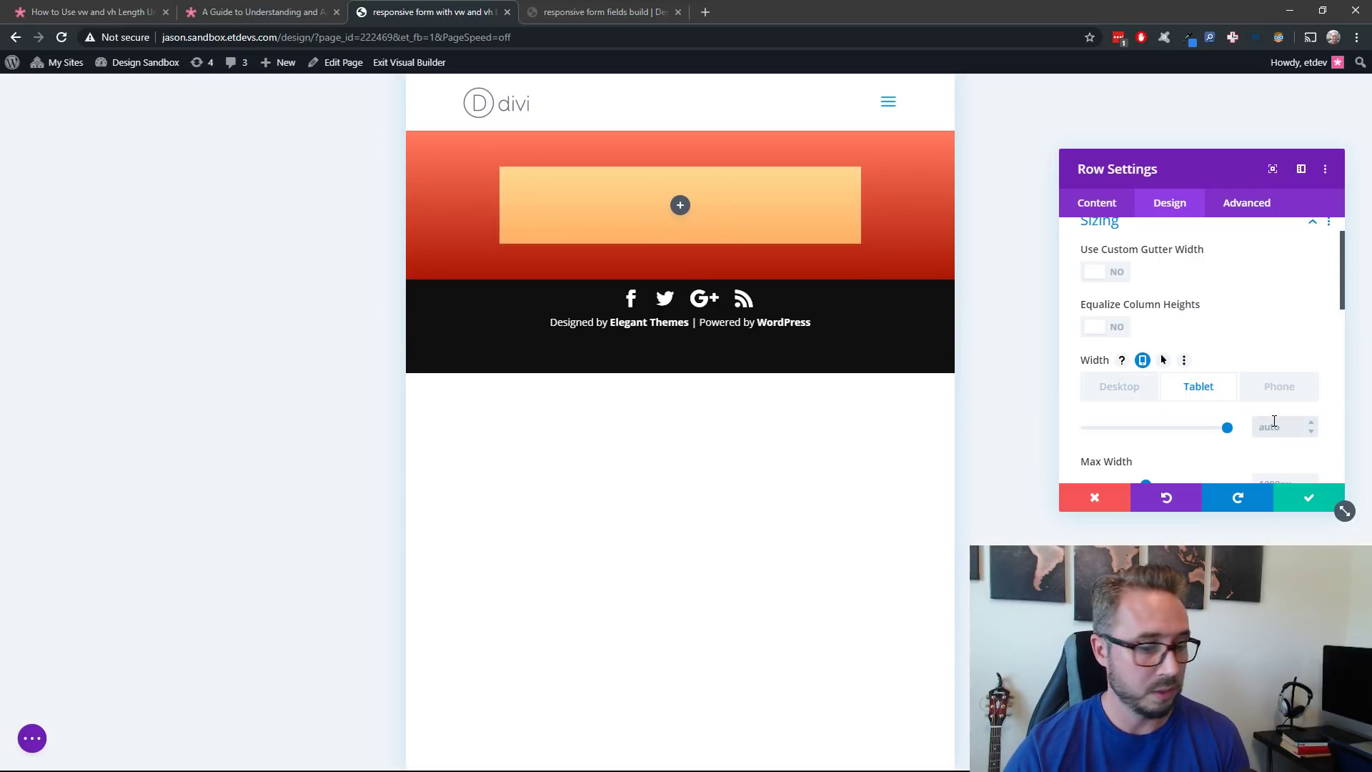
type("66vw")
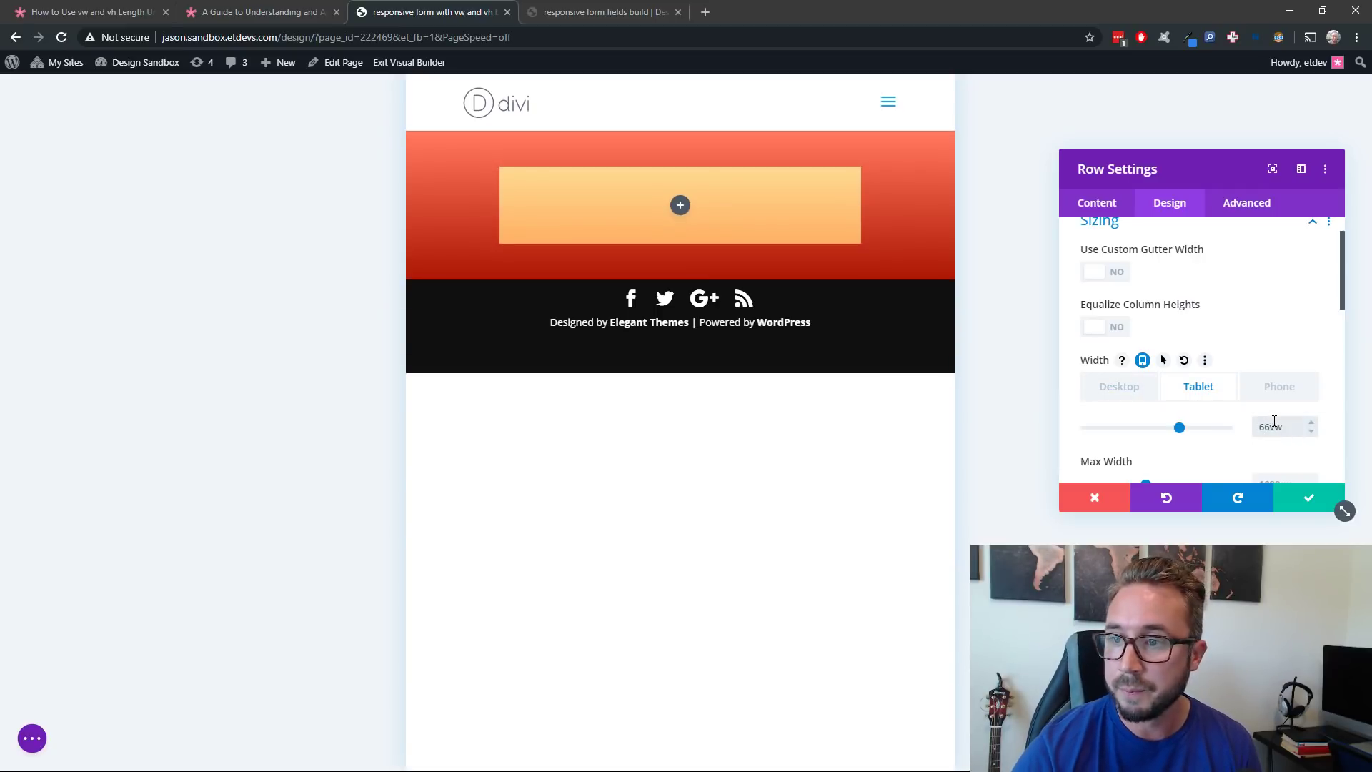
Set the row's phone width to 100%
left_click(1279, 391)
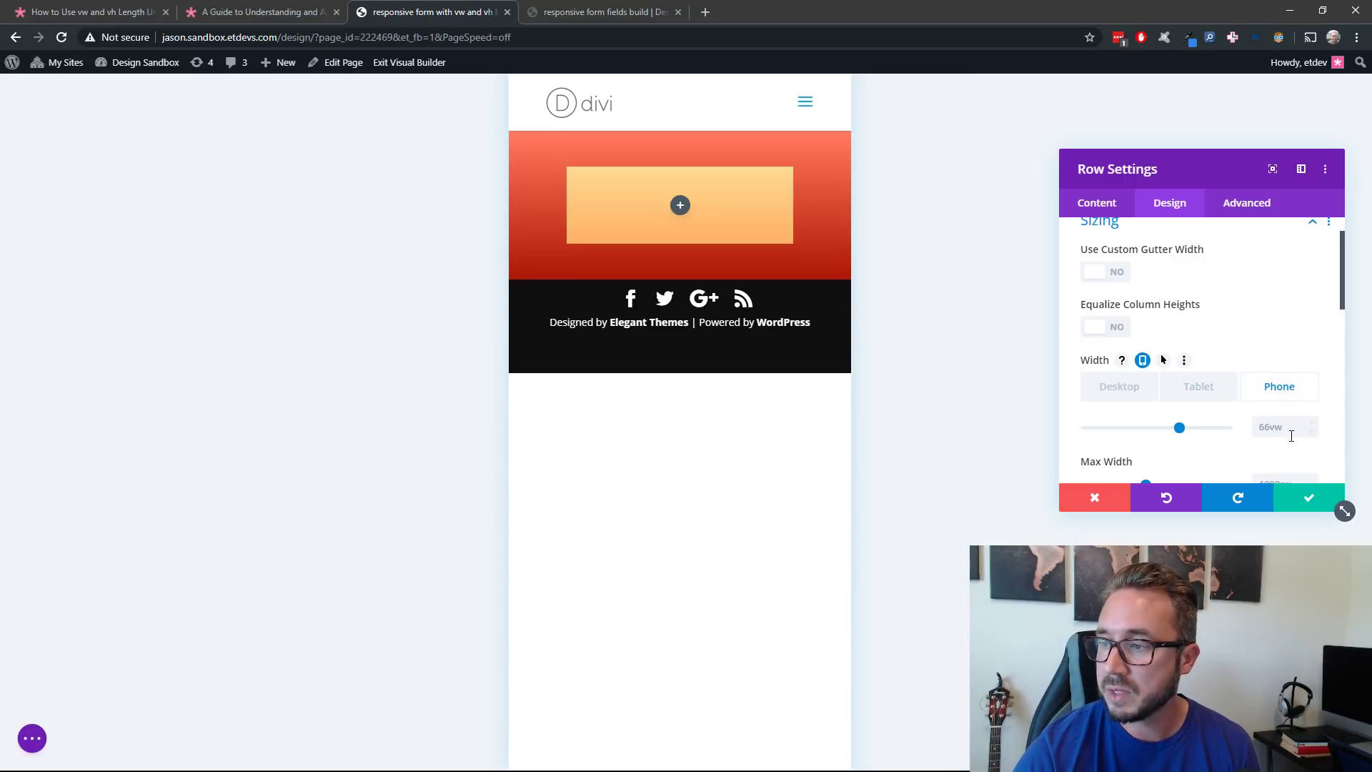
left_click(1285, 429)
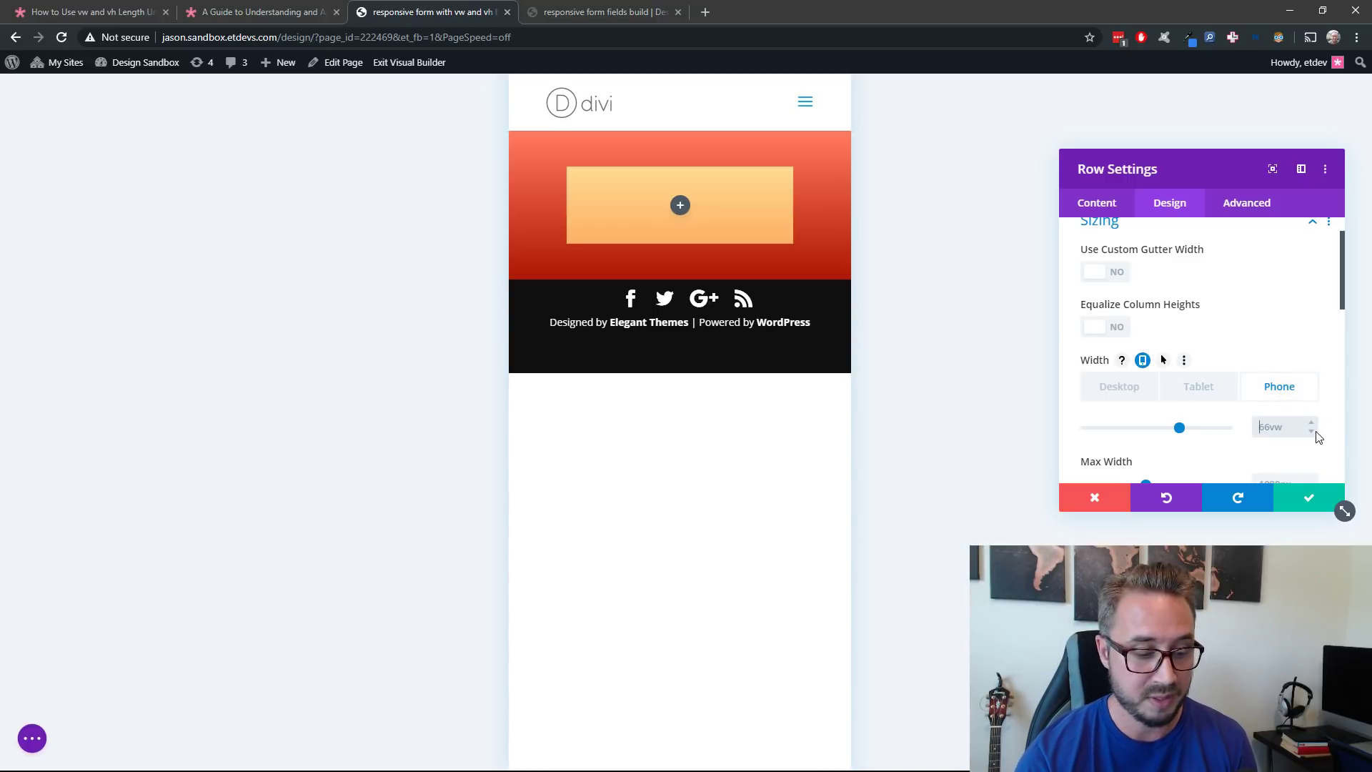
type("100%")
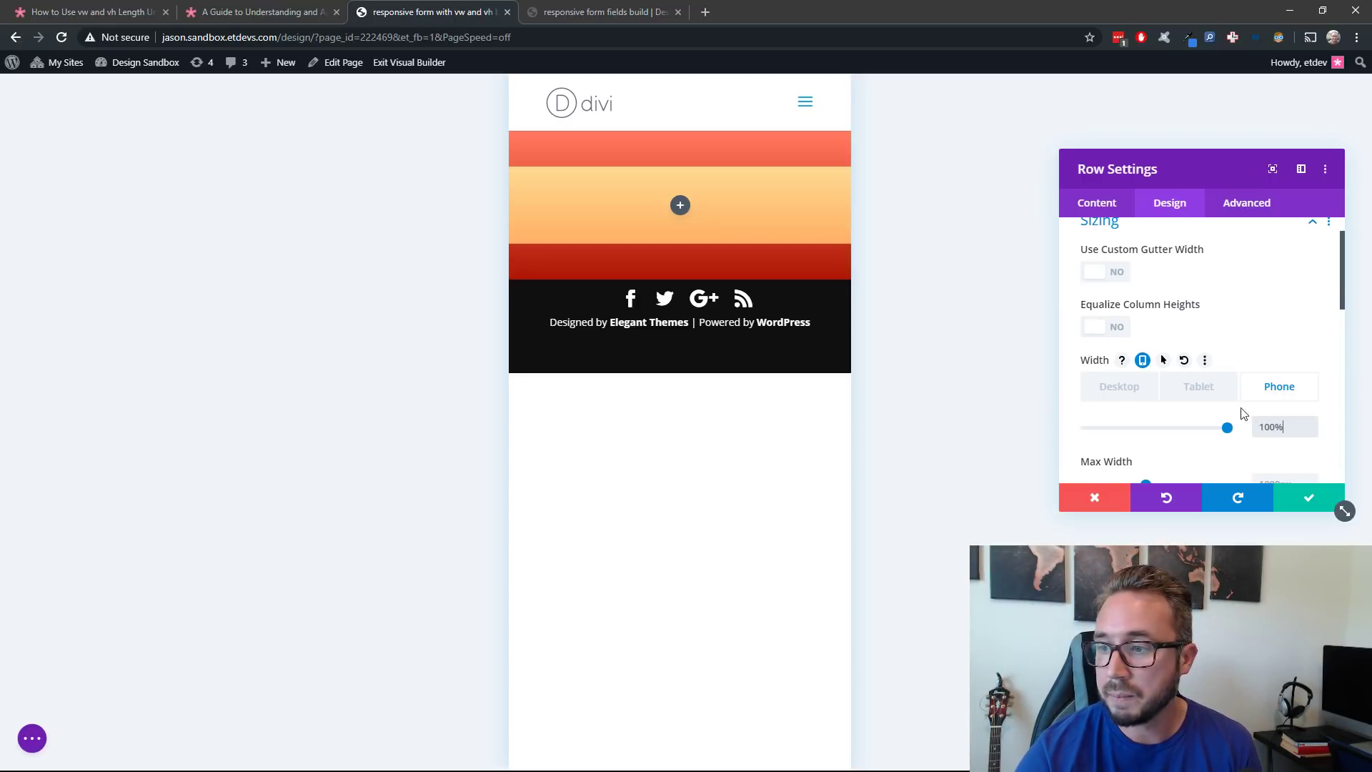
Enable responsive values for the row's max width and set it to 66vw for both desktop and tablet
scroll(1236, 419, "down", 2)
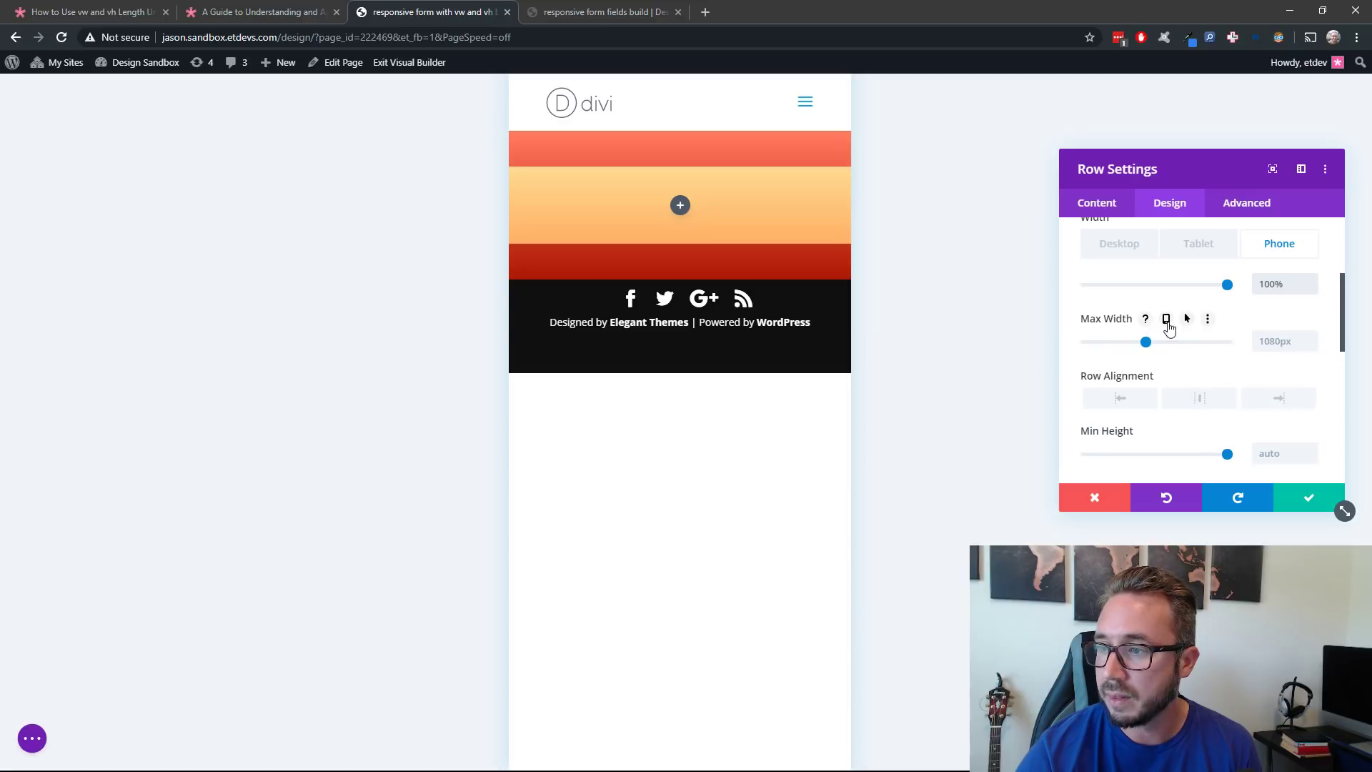
left_click(1166, 318)
left_click(1133, 354)
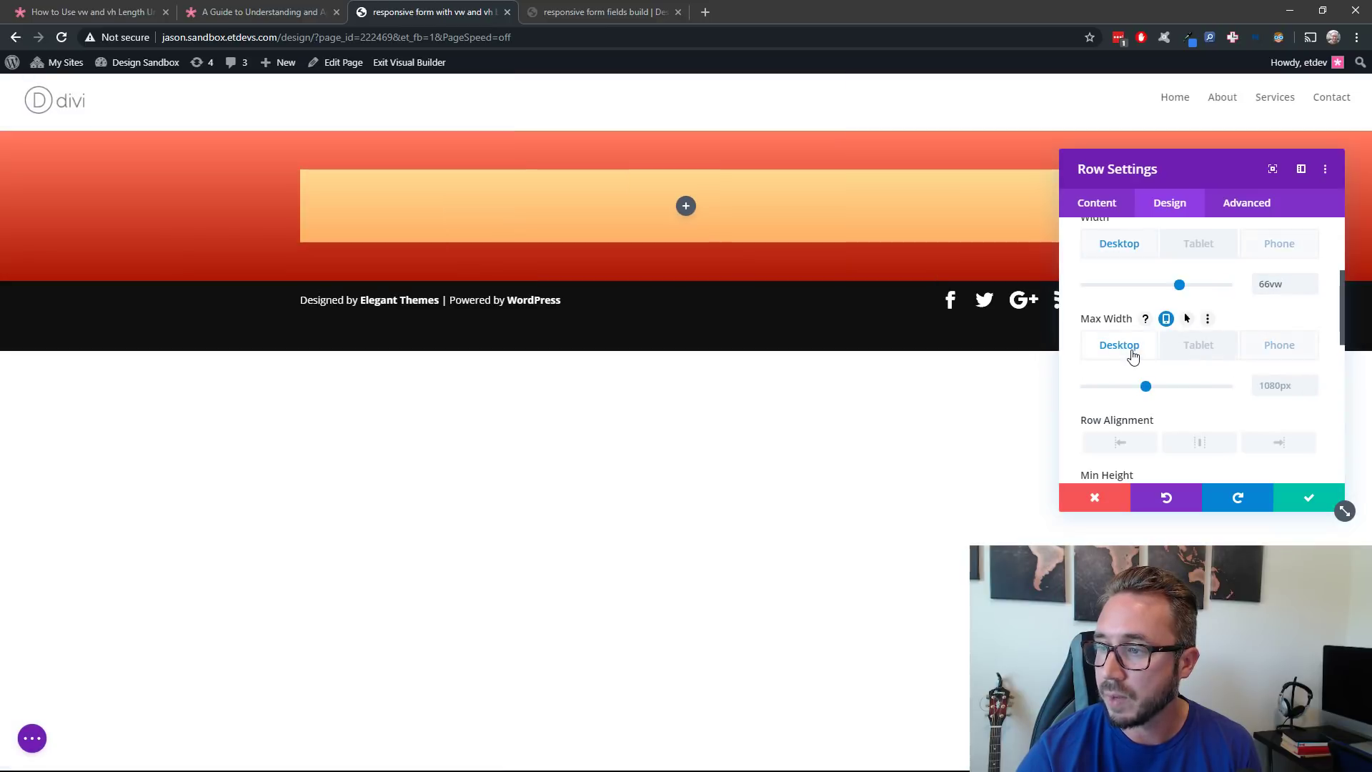
left_click(1271, 384)
type("66vw")
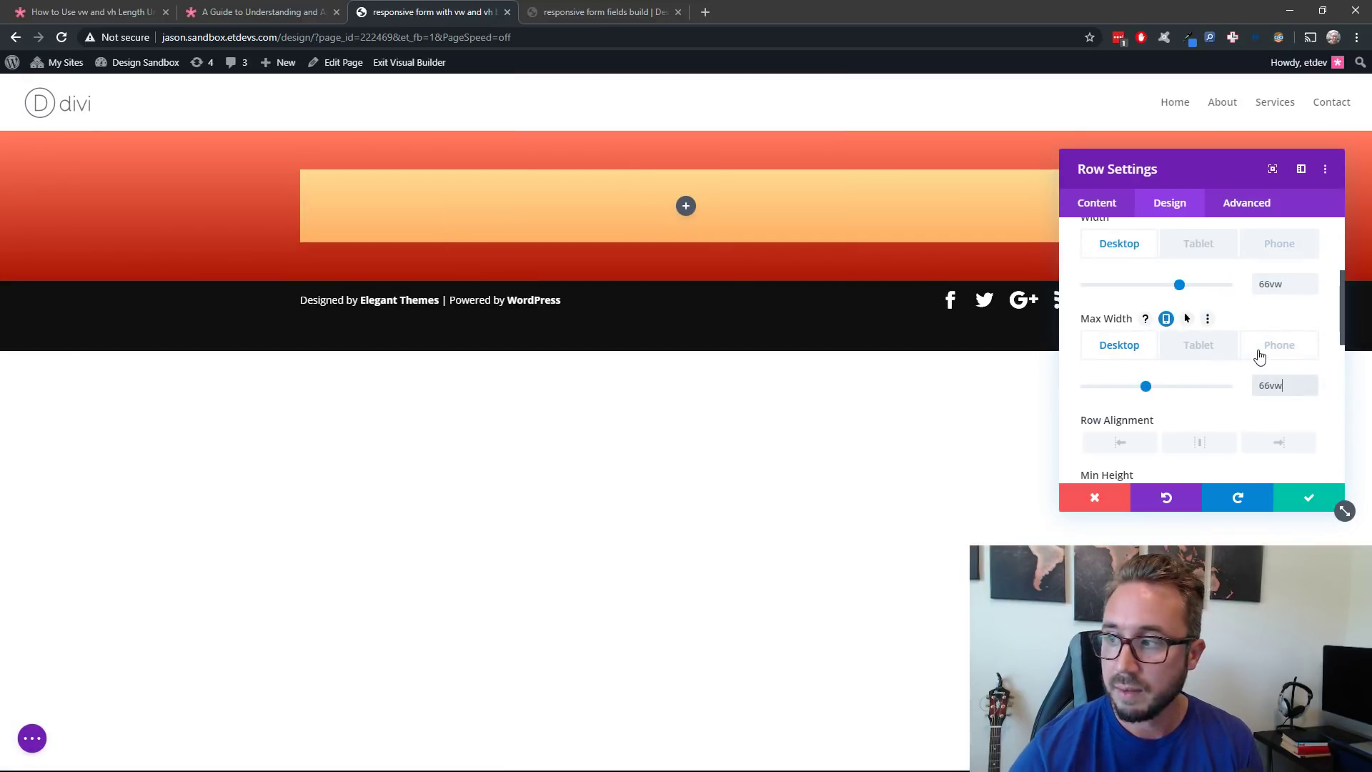
left_click(1208, 348)
left_click(1298, 386)
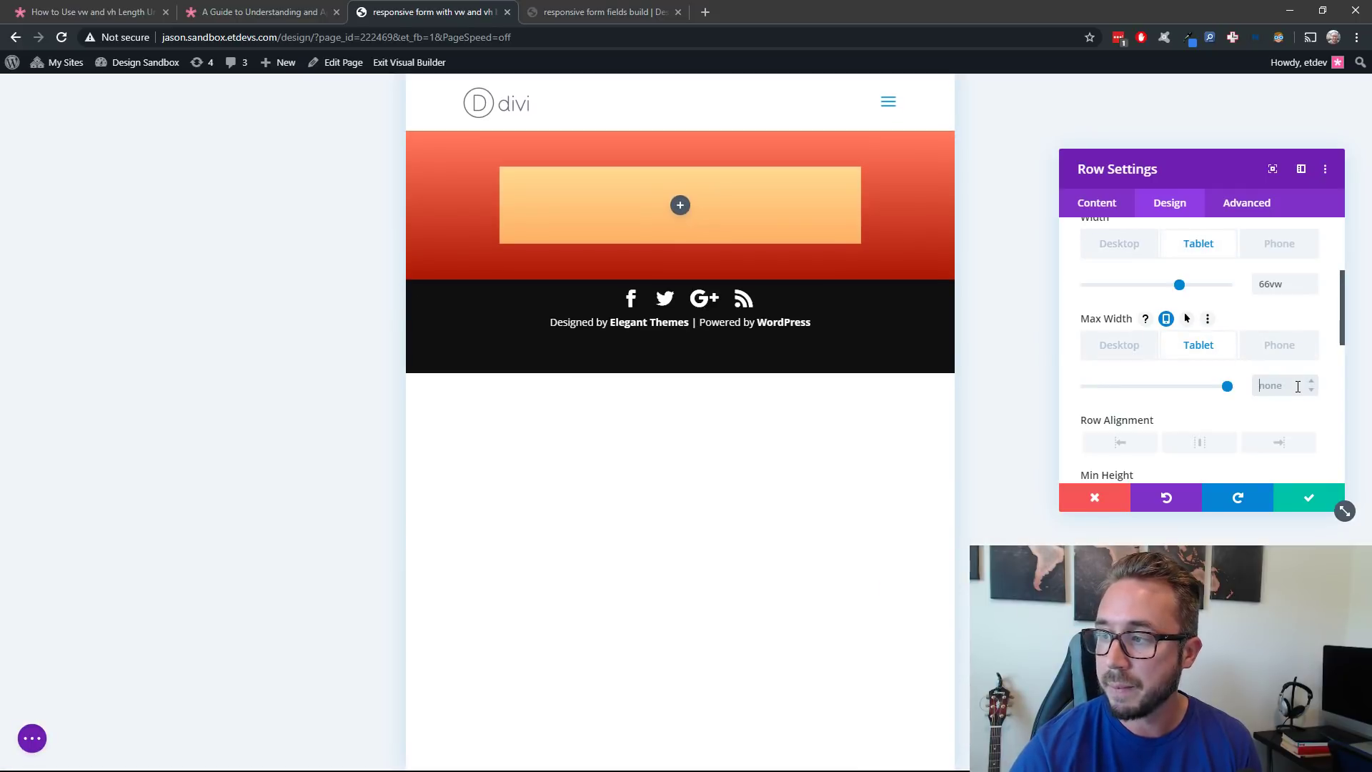
type("66vw")
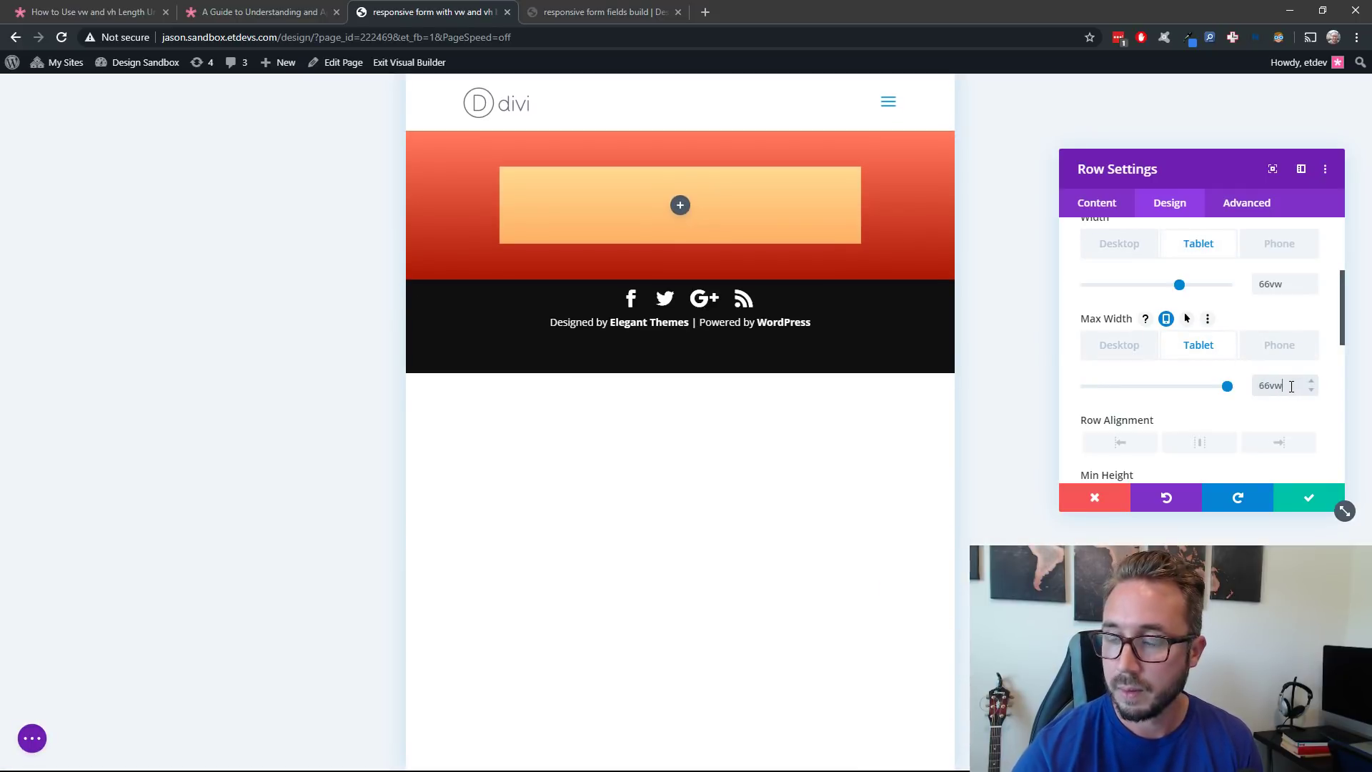
Set the row's phone max width to 100% and return to the desktop preview to check the row
left_click(1280, 346)
left_click(1282, 388)
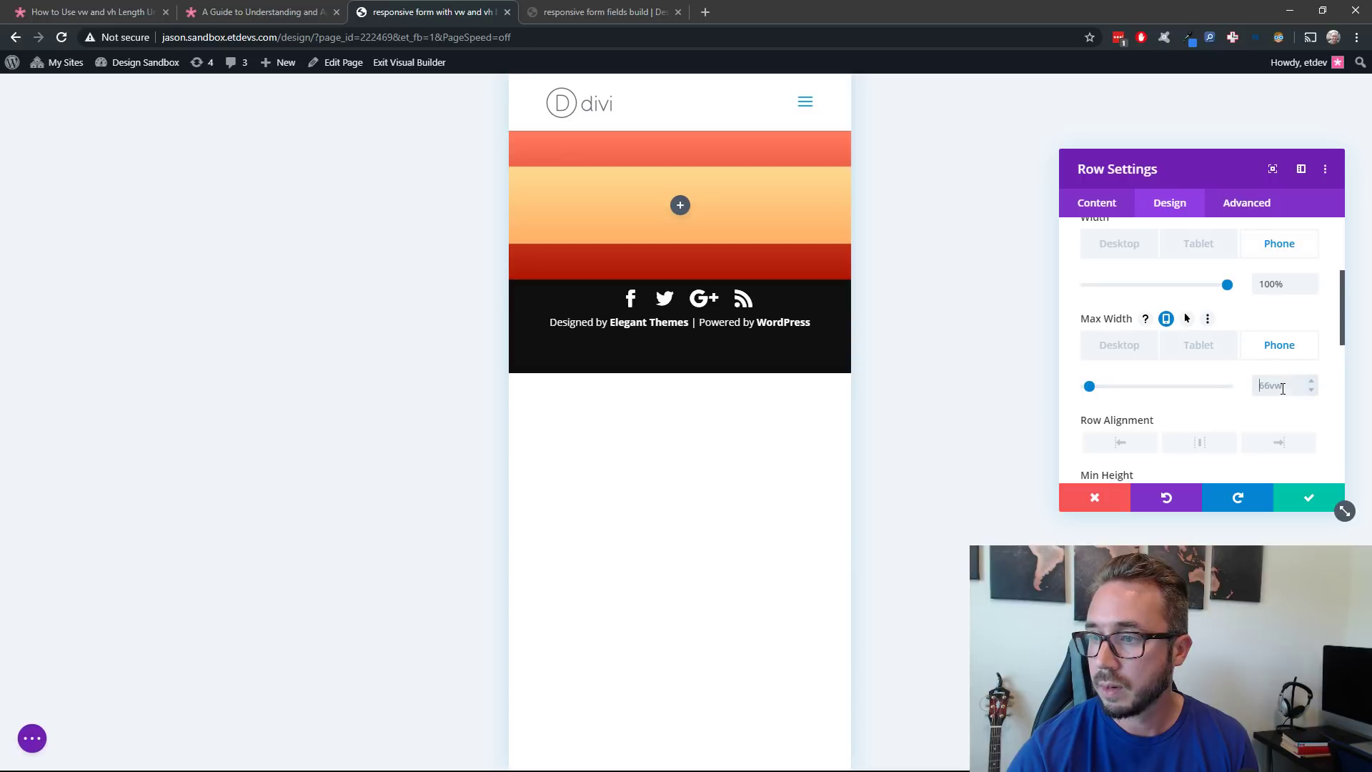
type("100%")
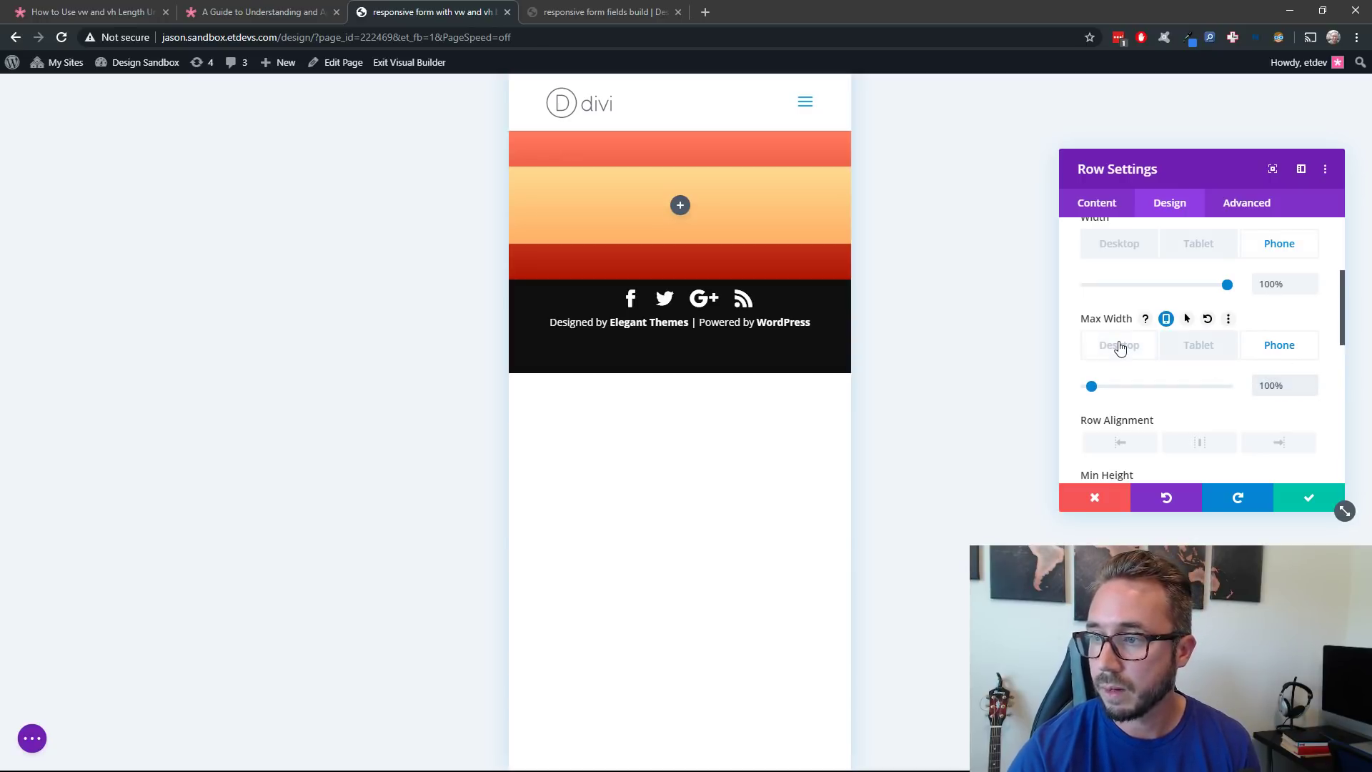
left_click(1119, 346)
left_click_drag(1179, 153, 1186, 276)
left_click_drag(1211, 327, 1189, 368)
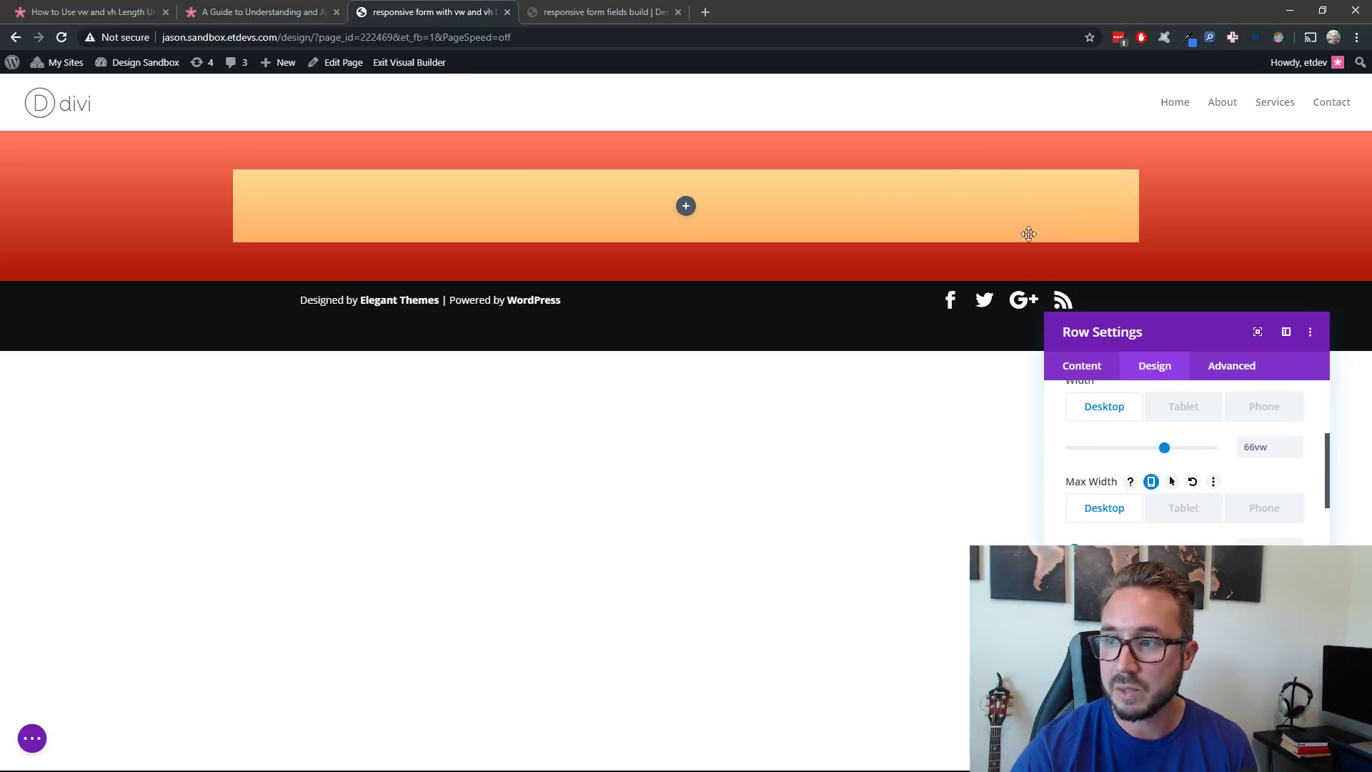
left_click_drag(1192, 326, 1161, 166)
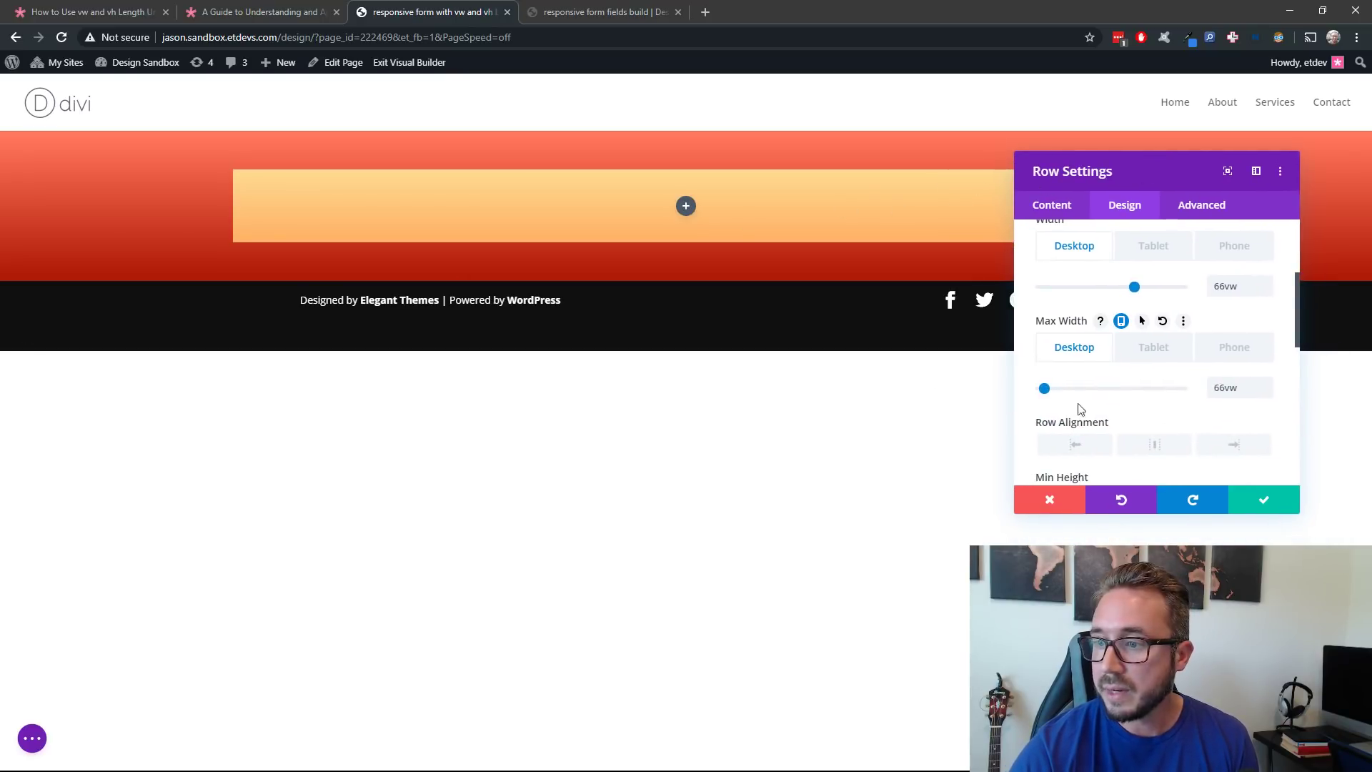
Set the row's top and bottom padding to 0px and save the row settings
scroll(1159, 407, "down", 3)
scroll(1159, 407, "down", 2)
scroll(1157, 406, "up", 2)
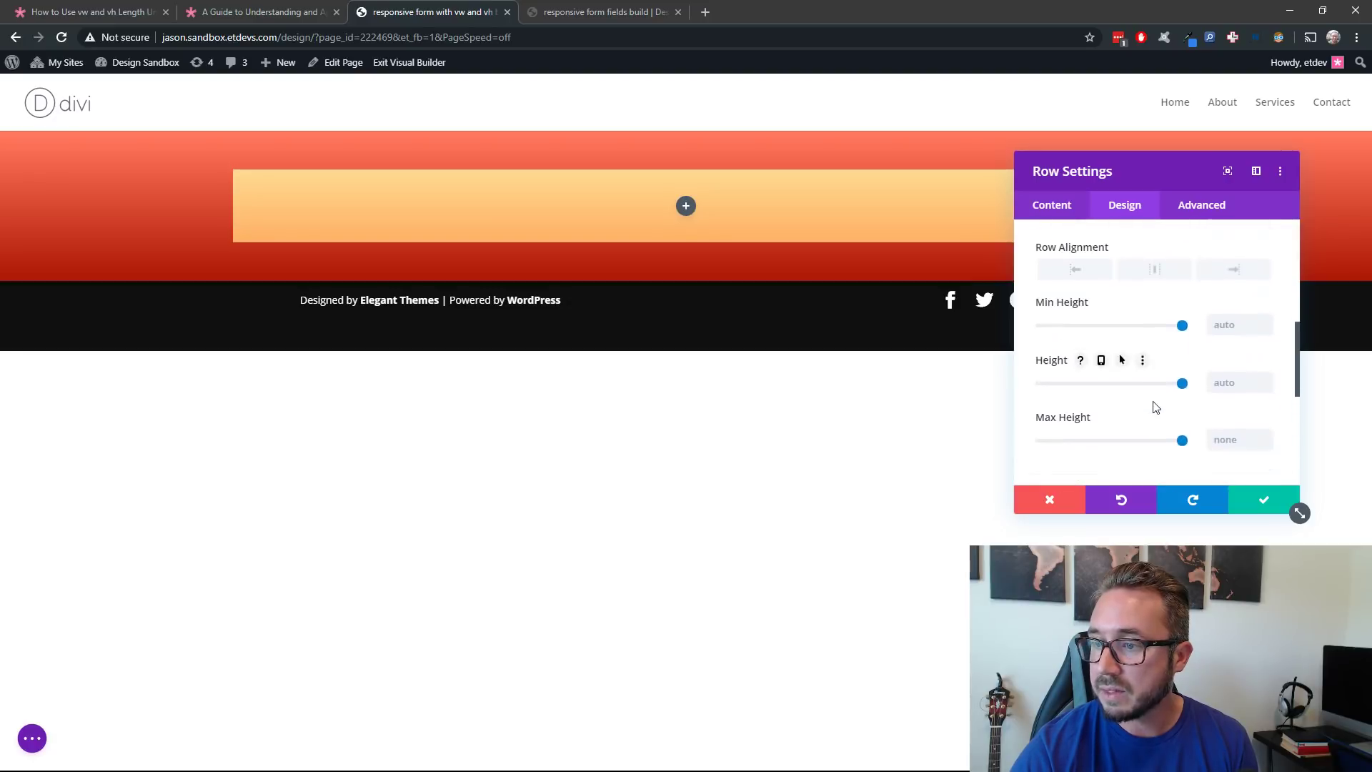
scroll(1155, 409, "down", 5)
scroll(1155, 408, "up", 2)
left_click(1146, 301)
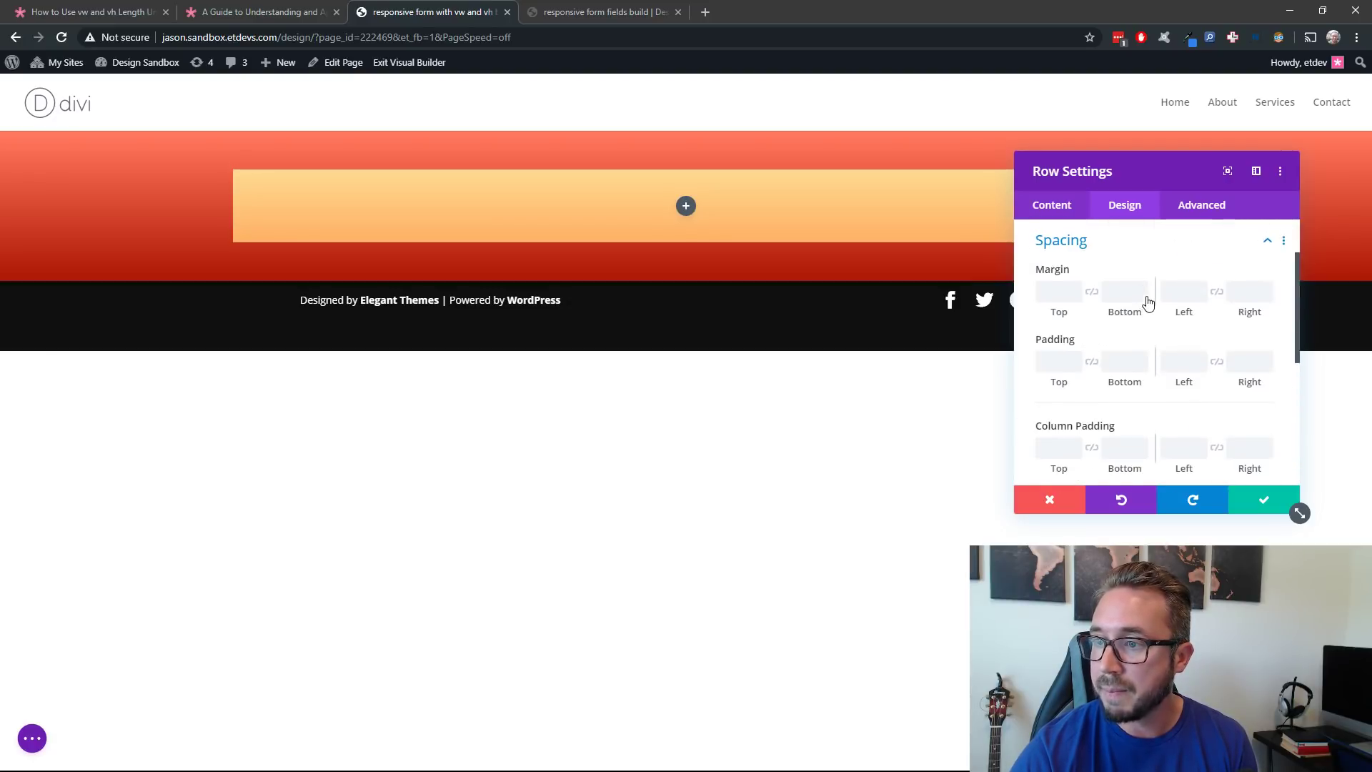
left_click(1075, 366)
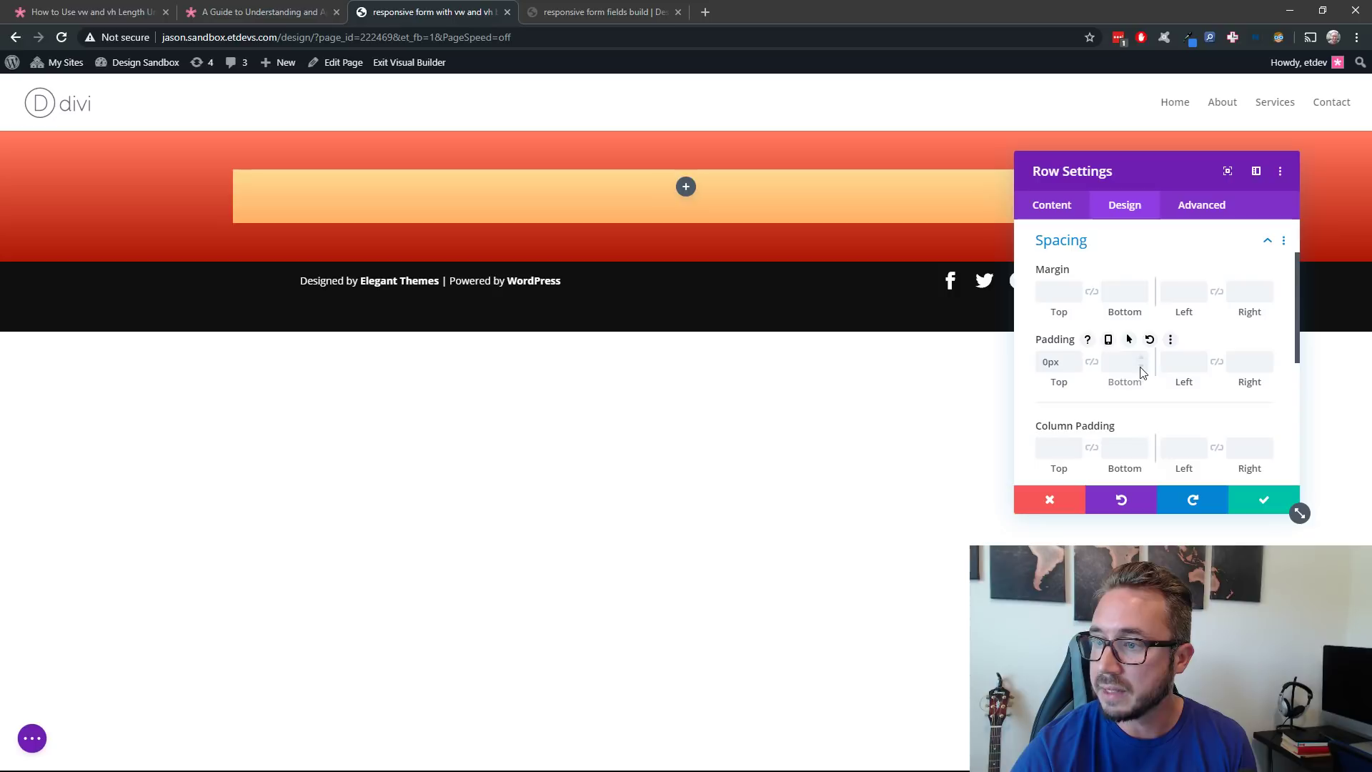
left_click(1141, 368)
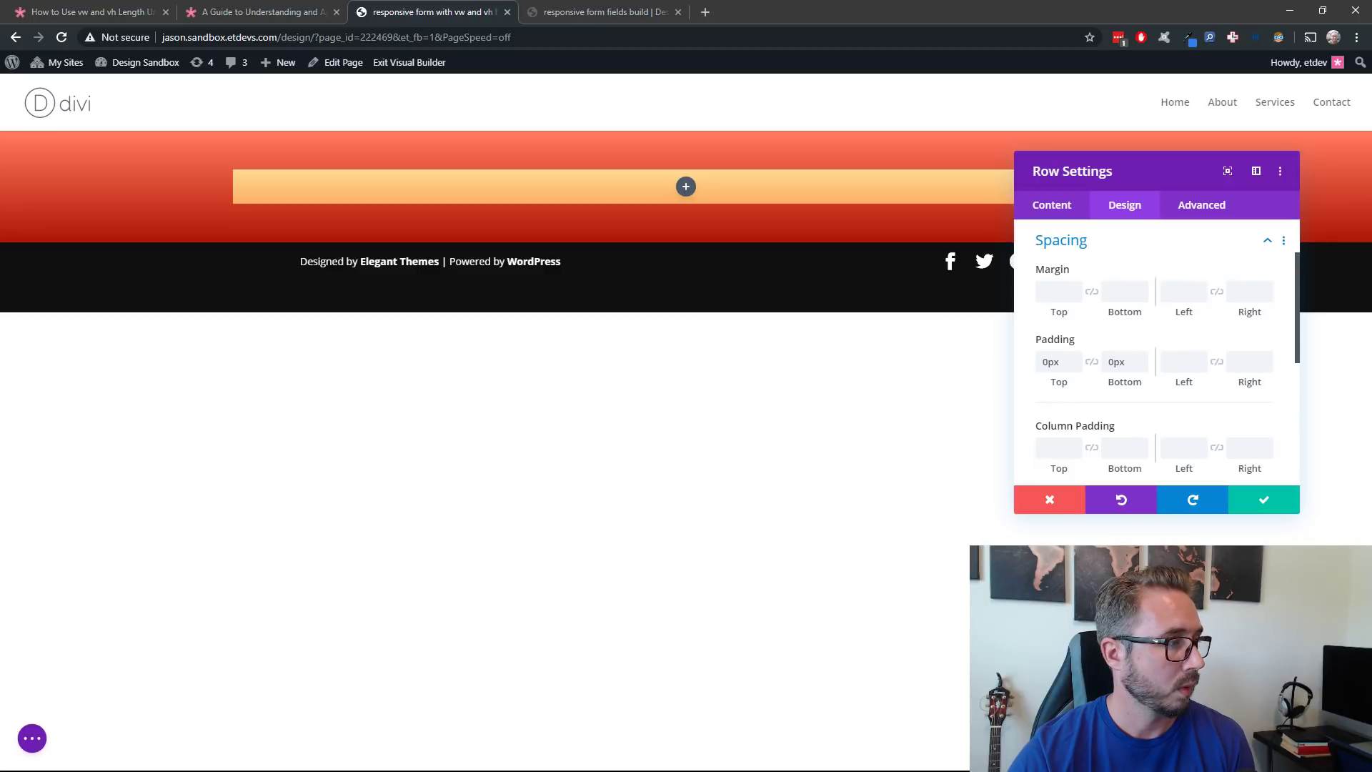
left_click(1264, 502)
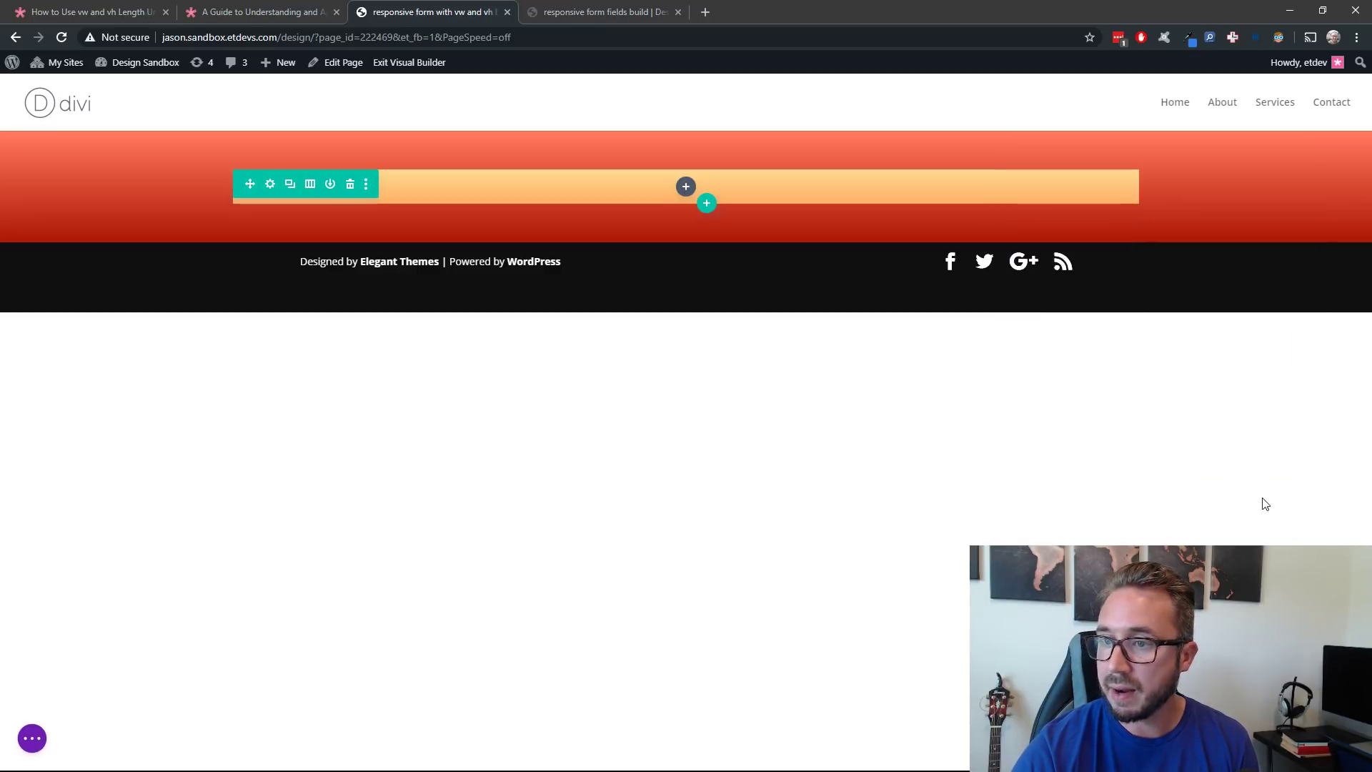
Insert a Contact Form module into the row's empty column
left_click(686, 189)
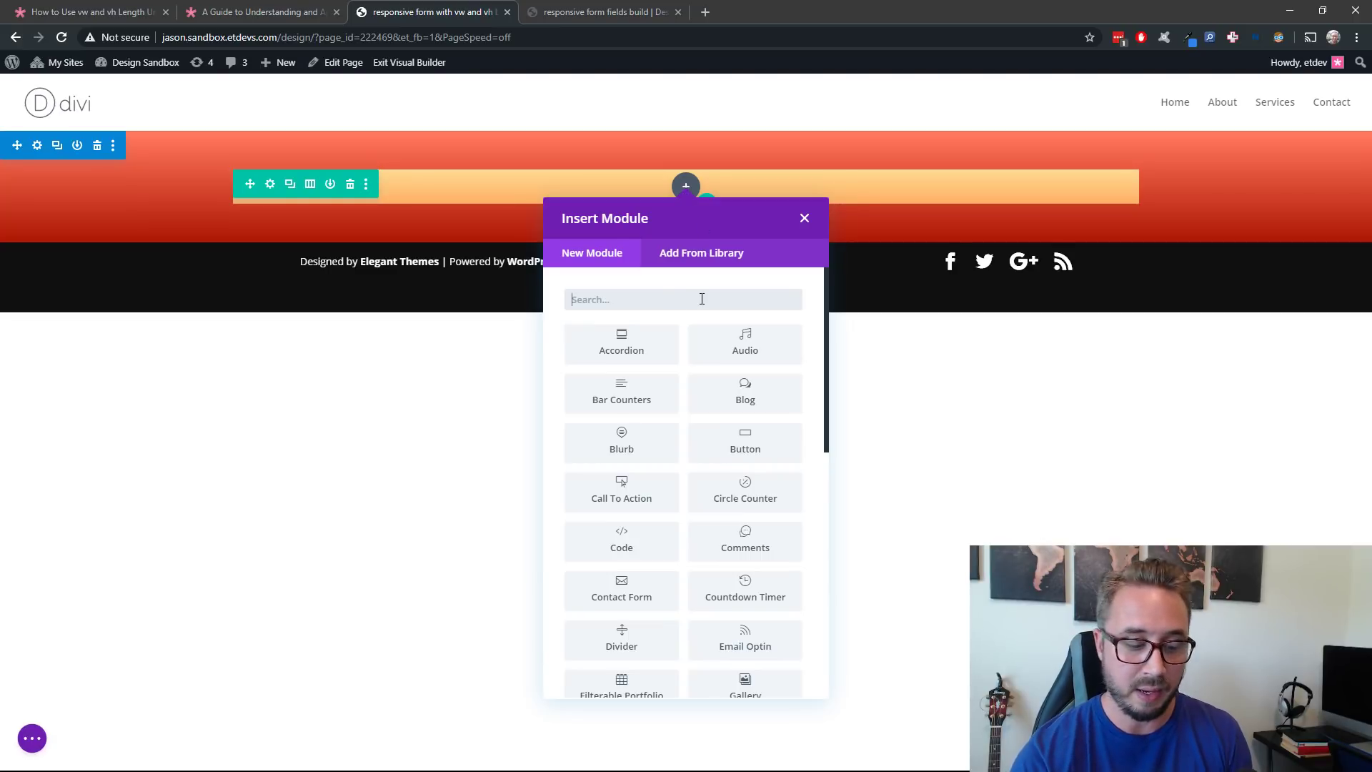
type("cont")
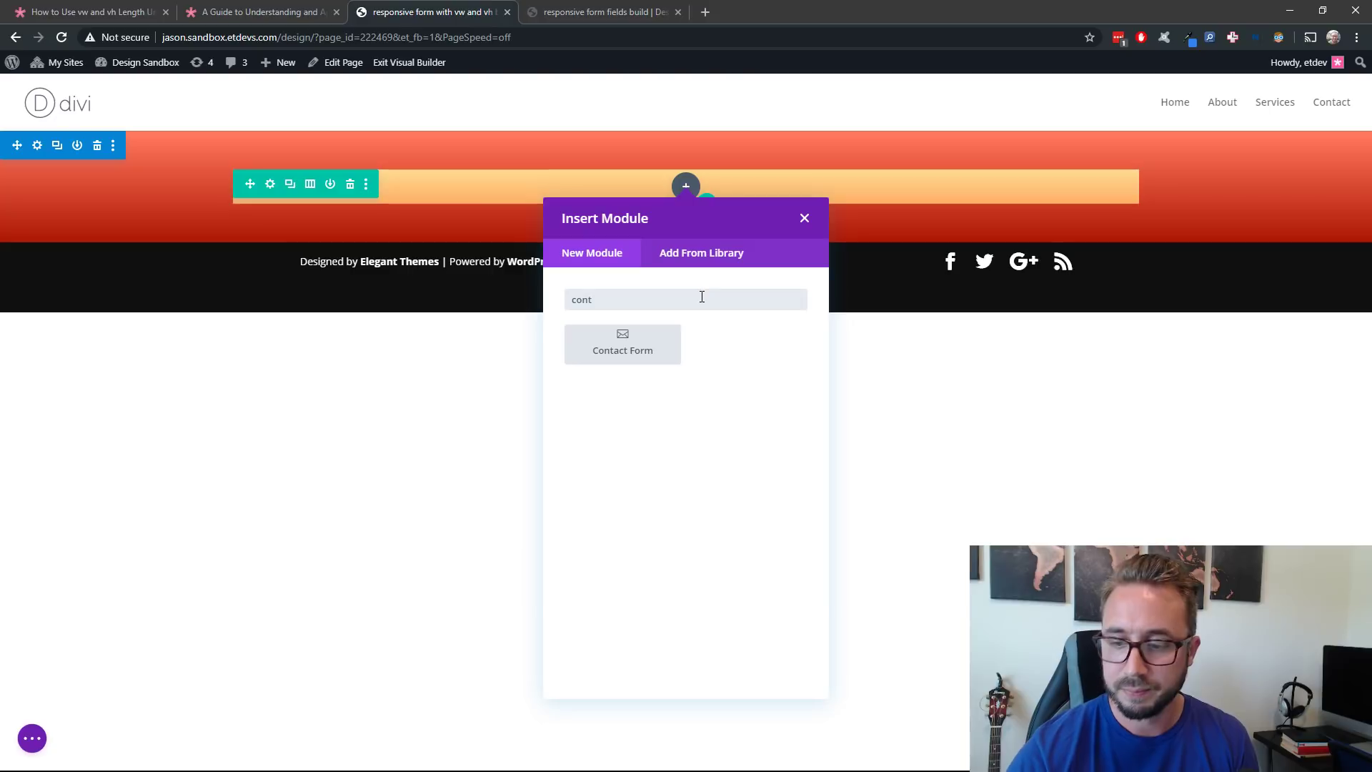
left_click(660, 345)
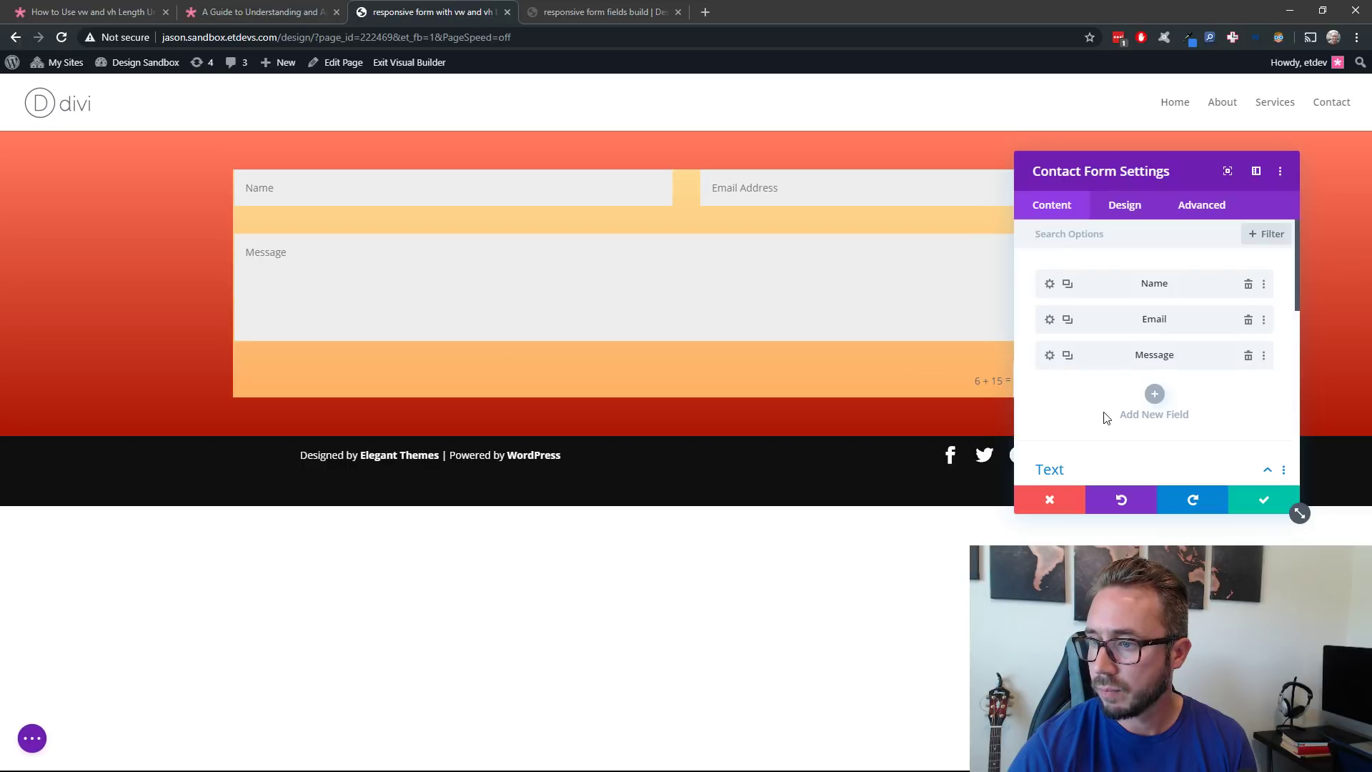
Give the contact form the title "Contact Us"
scroll(1108, 419, "down", 2)
scroll(1107, 418, "up", 1)
scroll(1106, 400, "down", 1)
left_click(1102, 377)
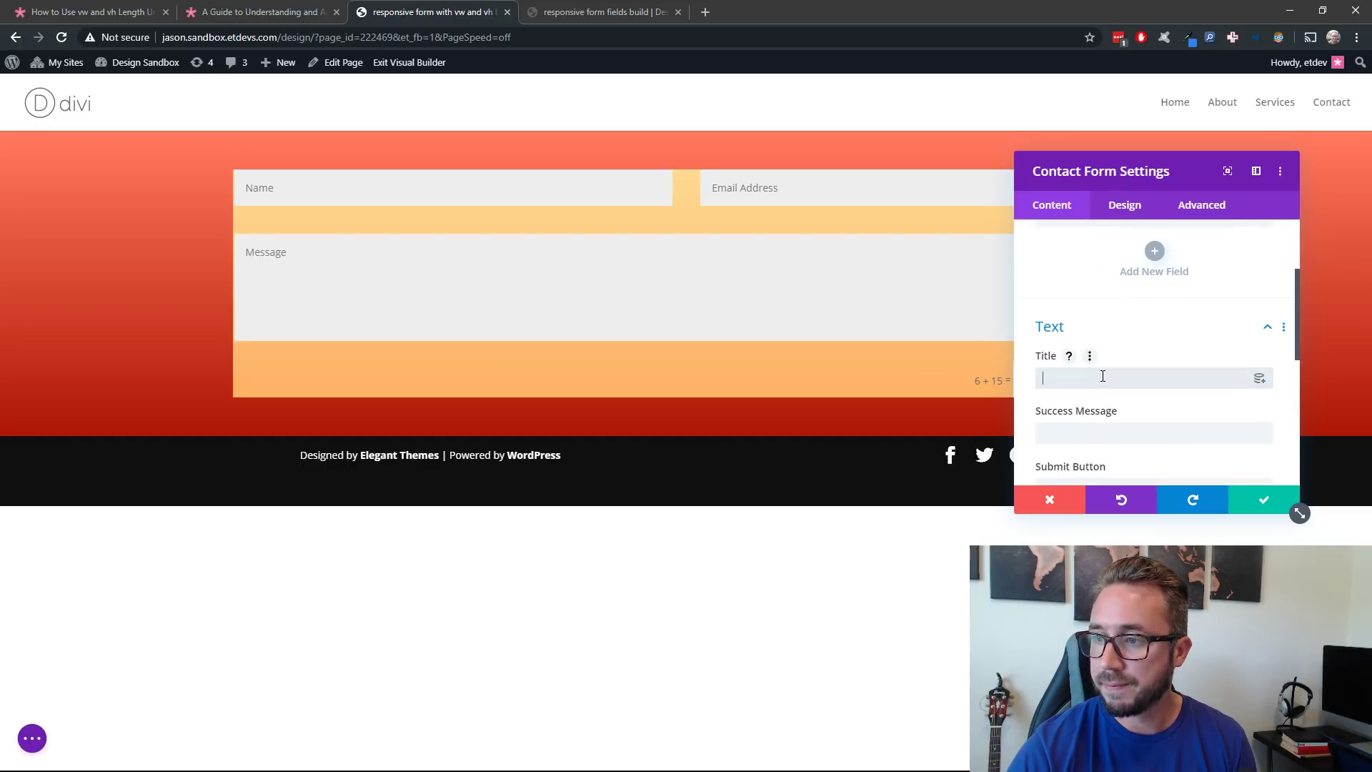
type("Conta c")
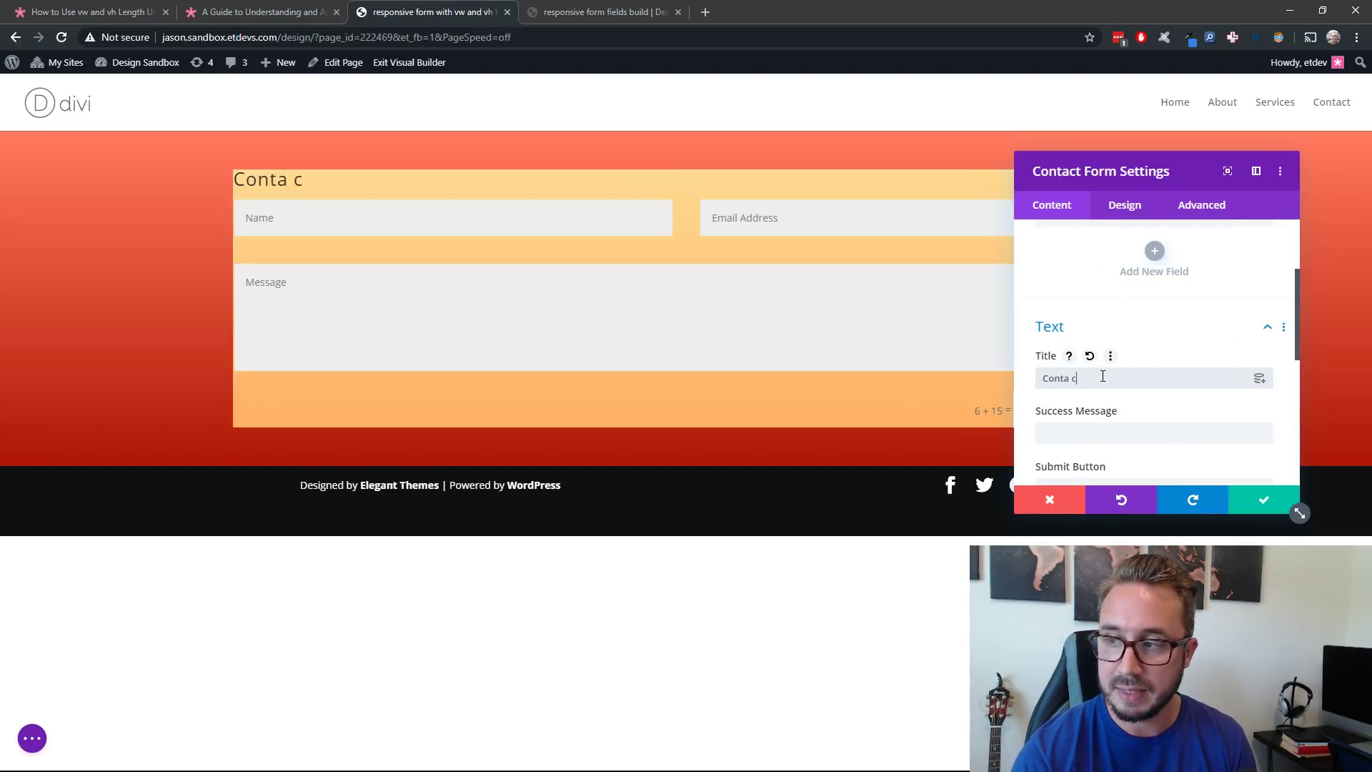
type("c")
key("BackSpace")
key("BackSpace")
key("BackSpace")
type("ct ")
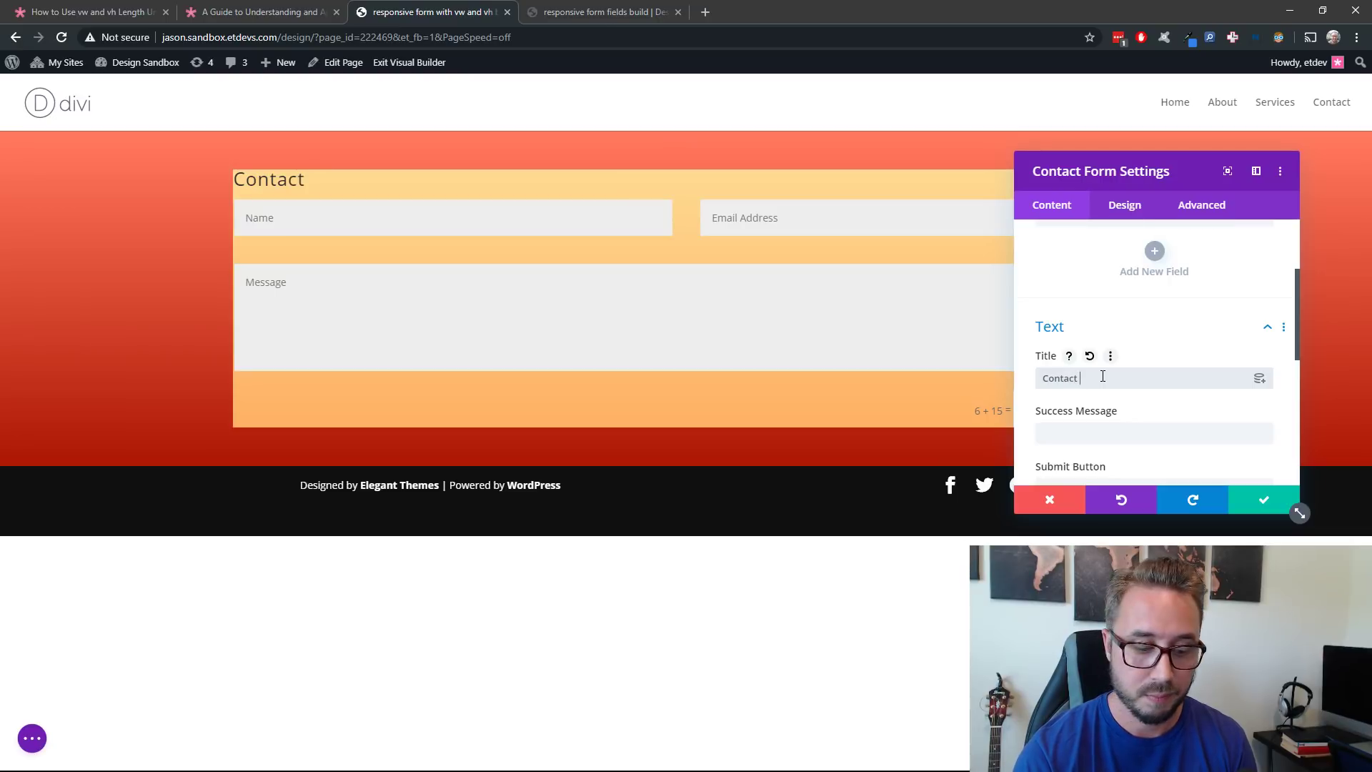
type("Us")
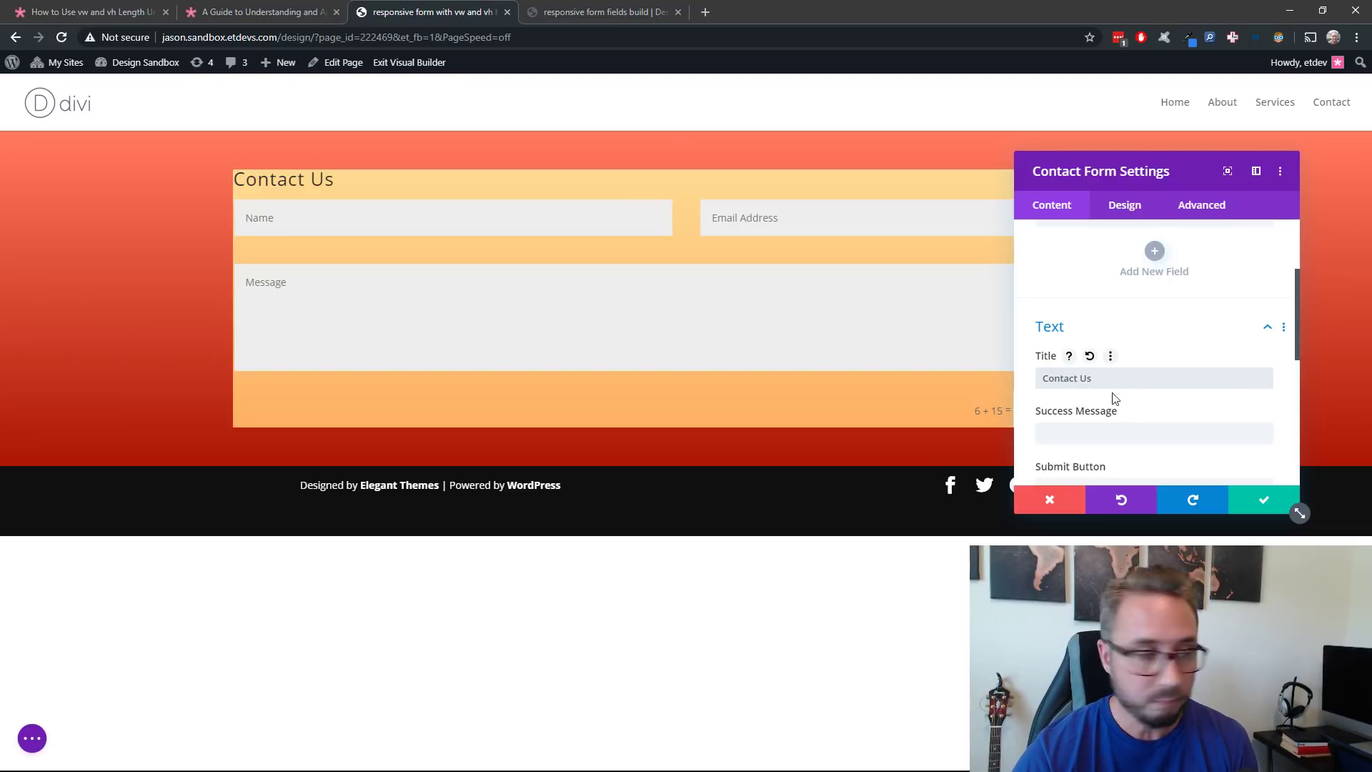
Look through the contact form's remaining content options, from the submit button text to the admin label
scroll(1189, 434, "down", 2)
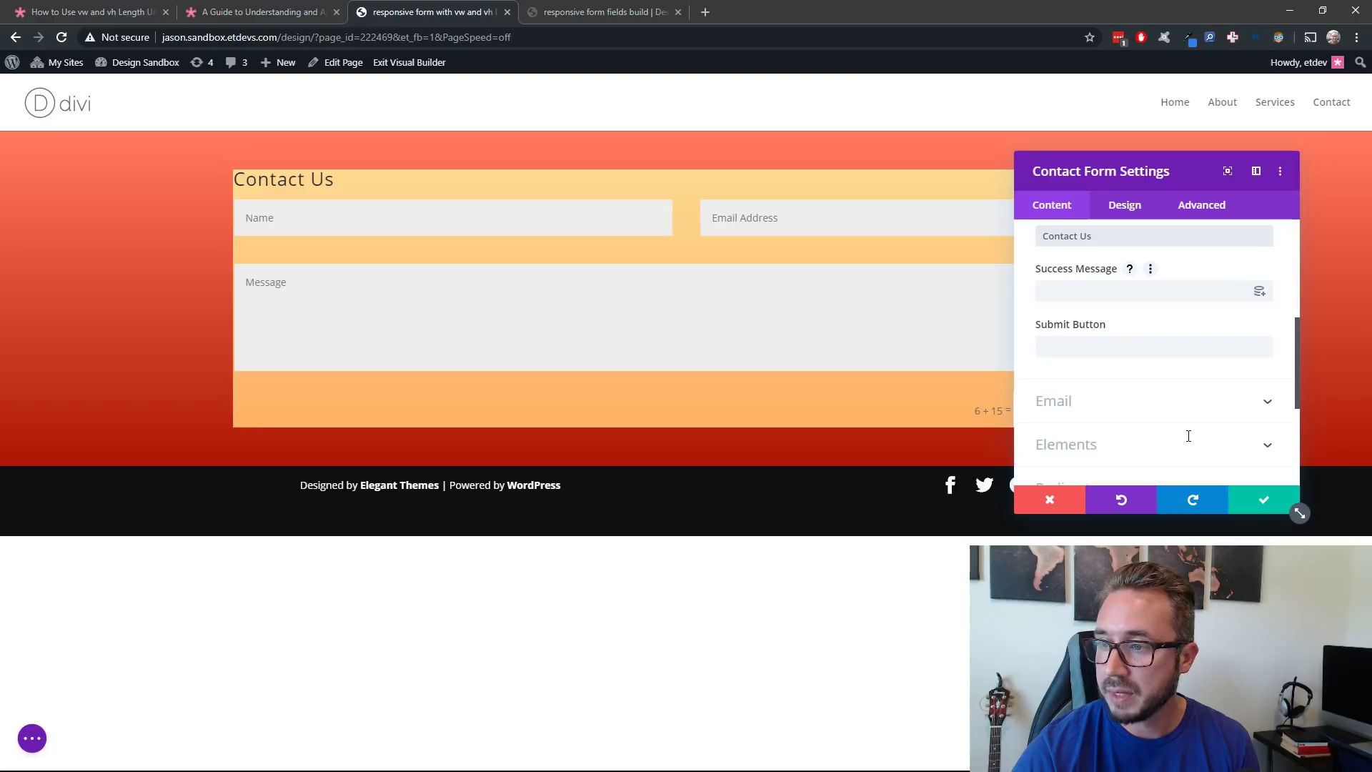
scroll(1151, 389, "down", 1)
scroll(1151, 383, "up", 1)
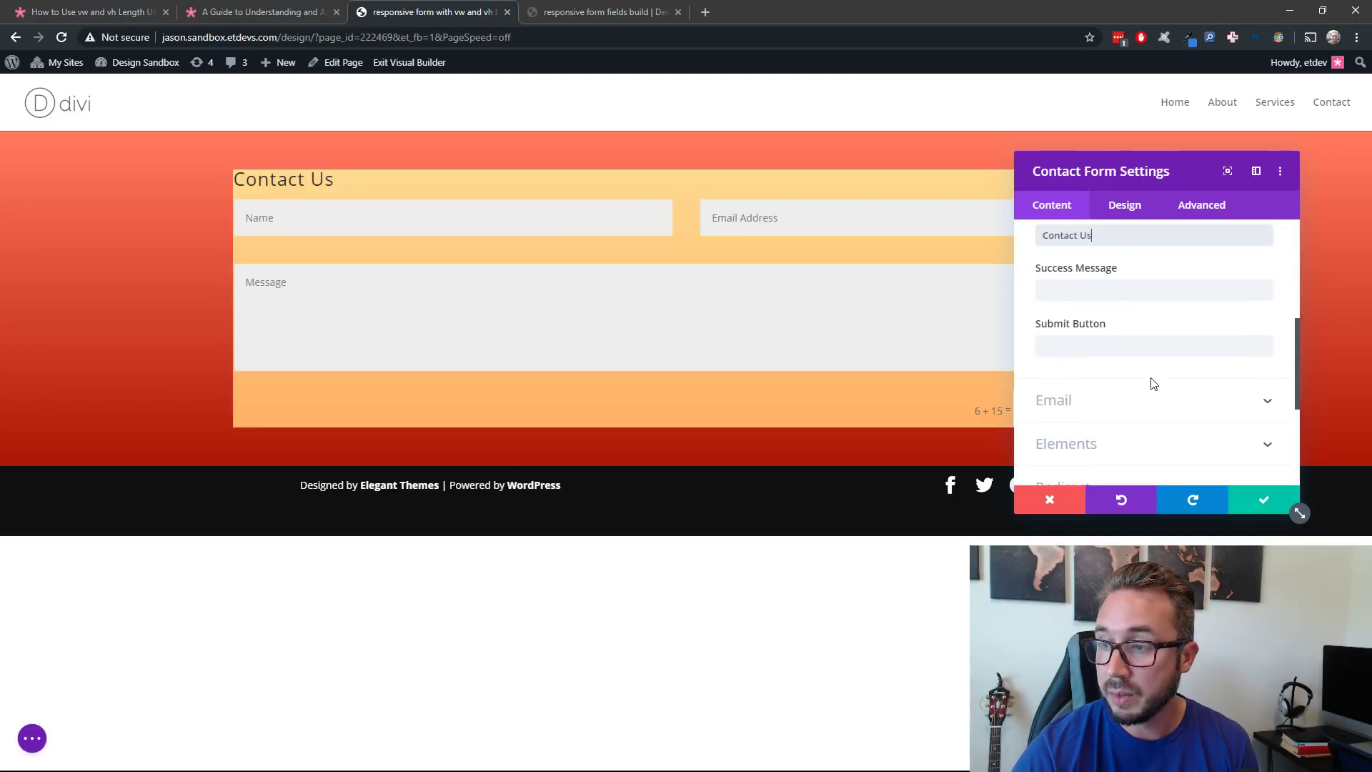
scroll(1151, 384, "up", 1)
scroll(1155, 410, "down", 2)
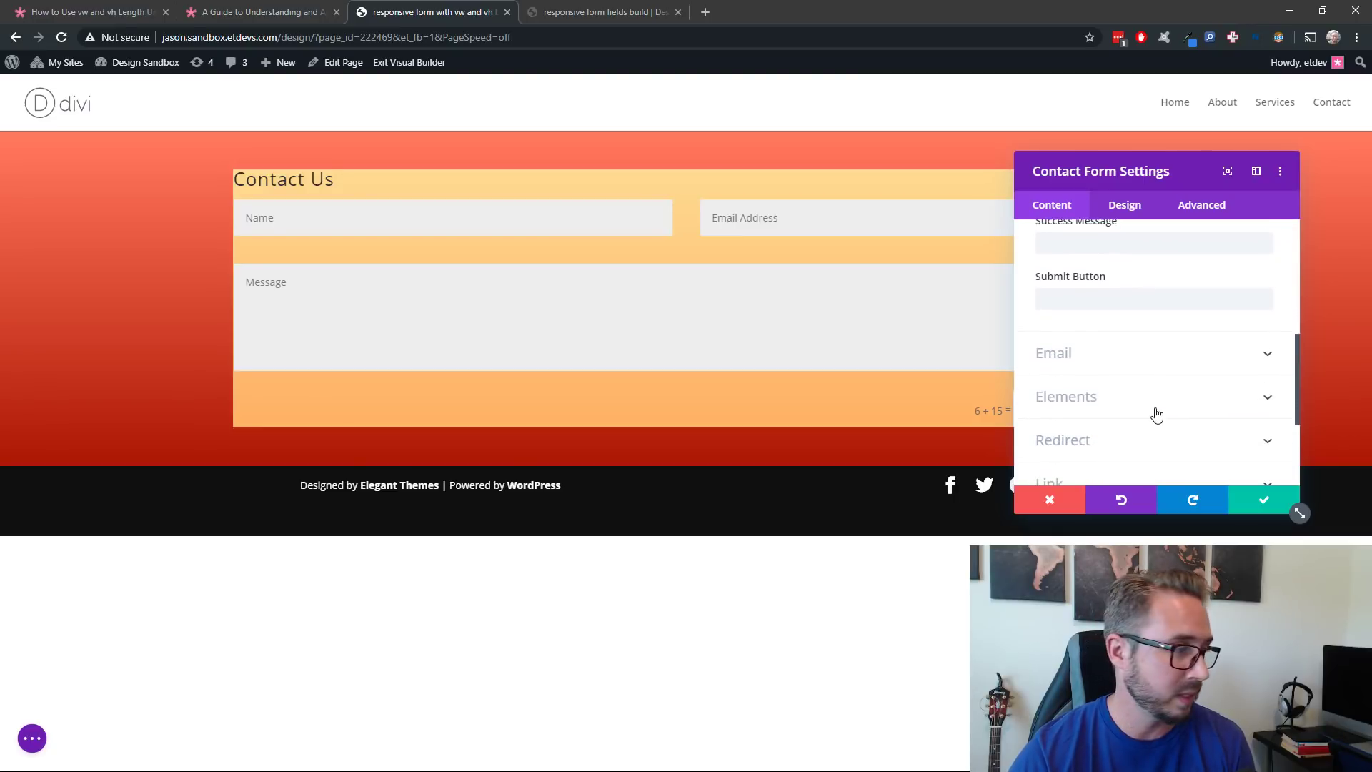
scroll(1157, 415, "down", 1)
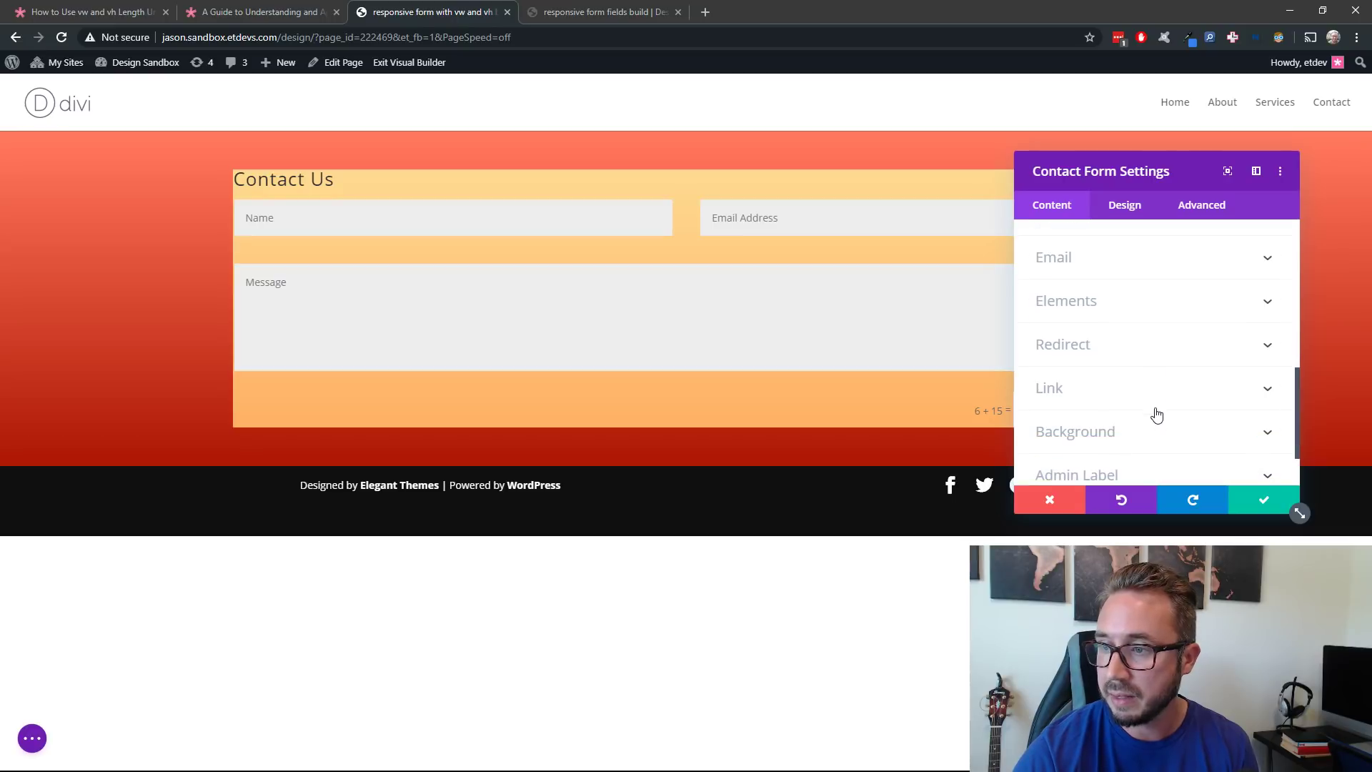
scroll(1157, 415, "up", 2)
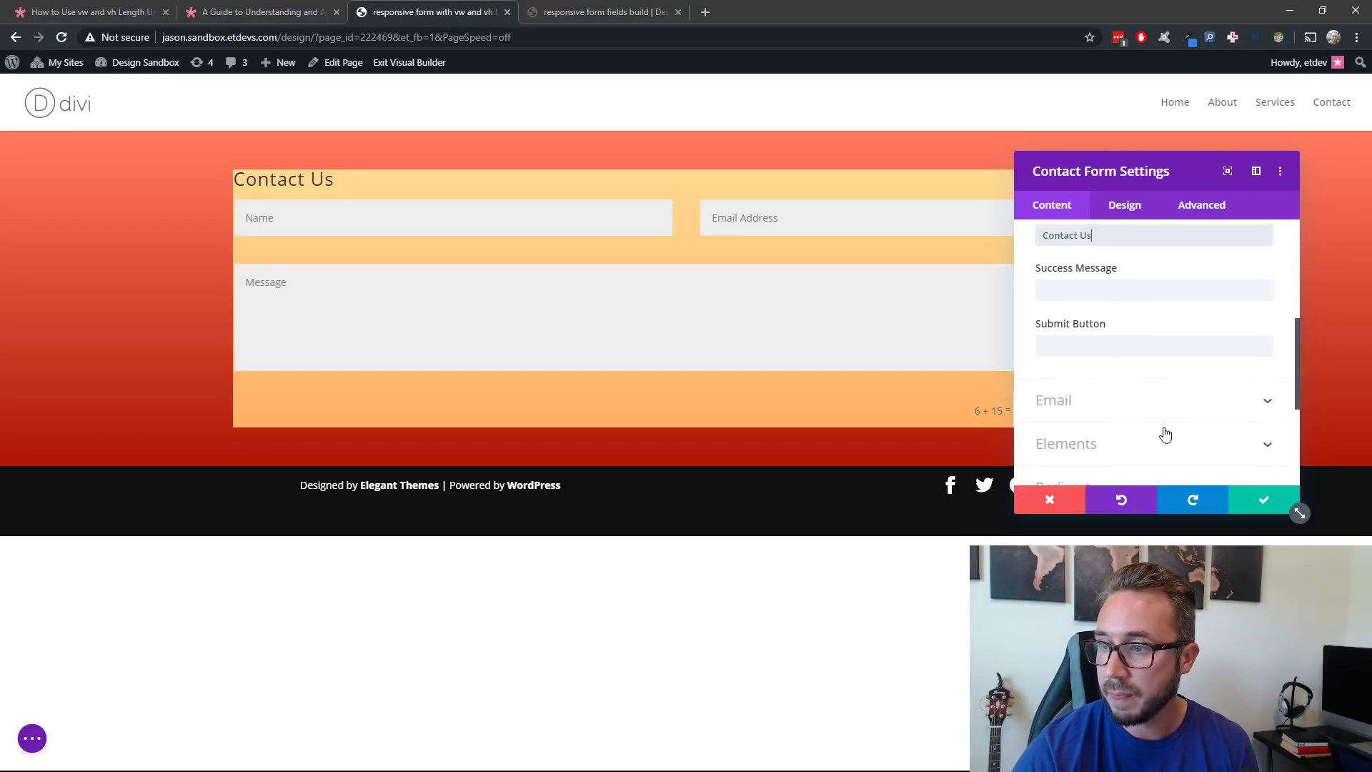
Turn off the contact form's captcha and dock the settings window beside the page preview
scroll(1147, 381, "up", 1)
scroll(1147, 381, "down", 3)
scroll(1148, 383, "up", 1)
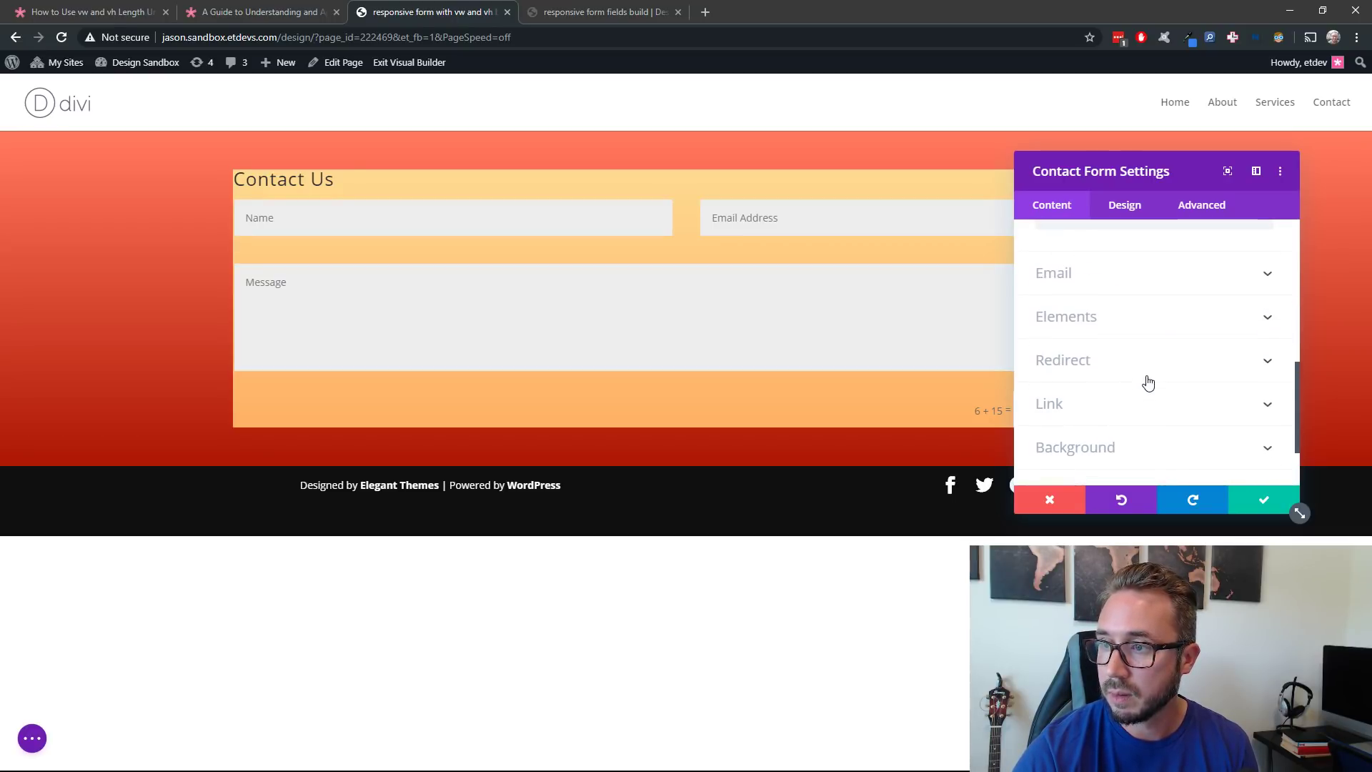
left_click(1140, 327)
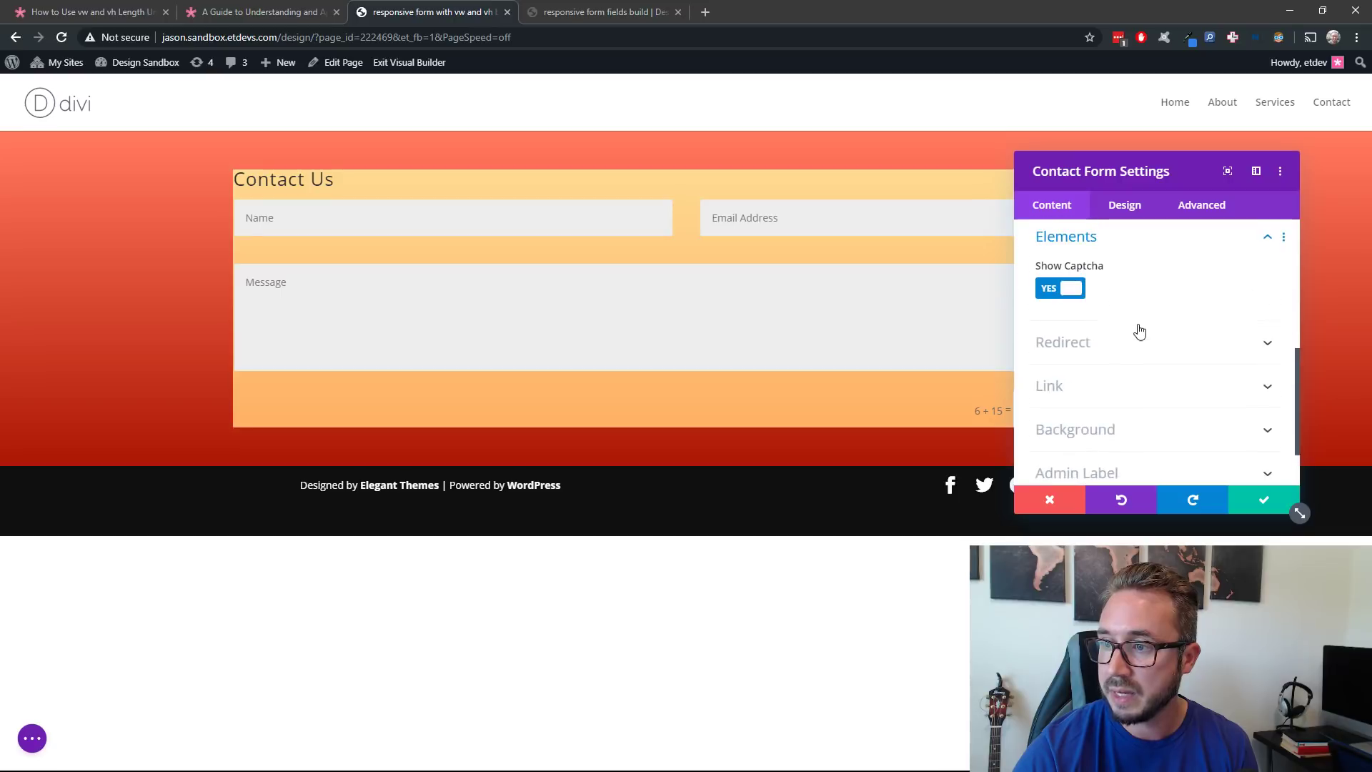
left_click(1077, 300)
left_click_drag(1169, 165, 1366, 158)
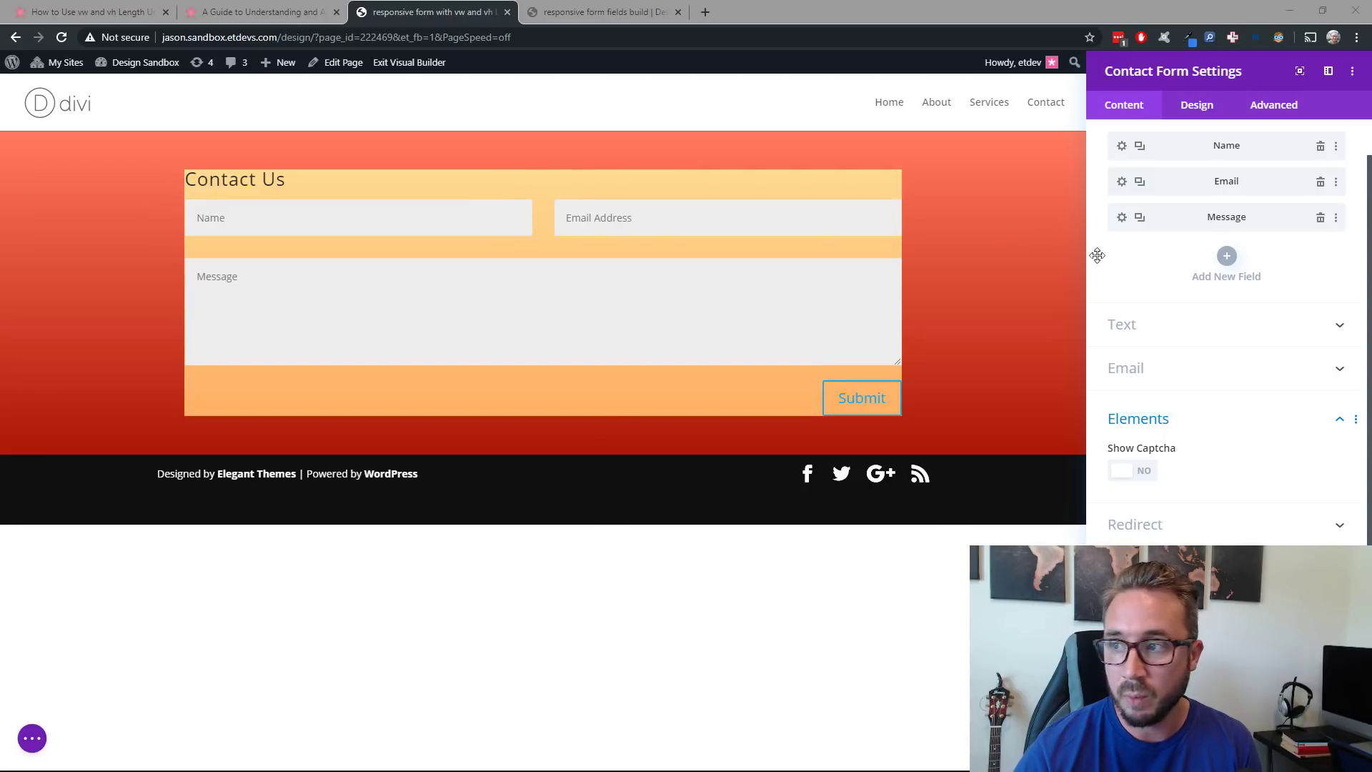
Make the form's Name field fullwidth and return to the contact form settings
left_click(1124, 149)
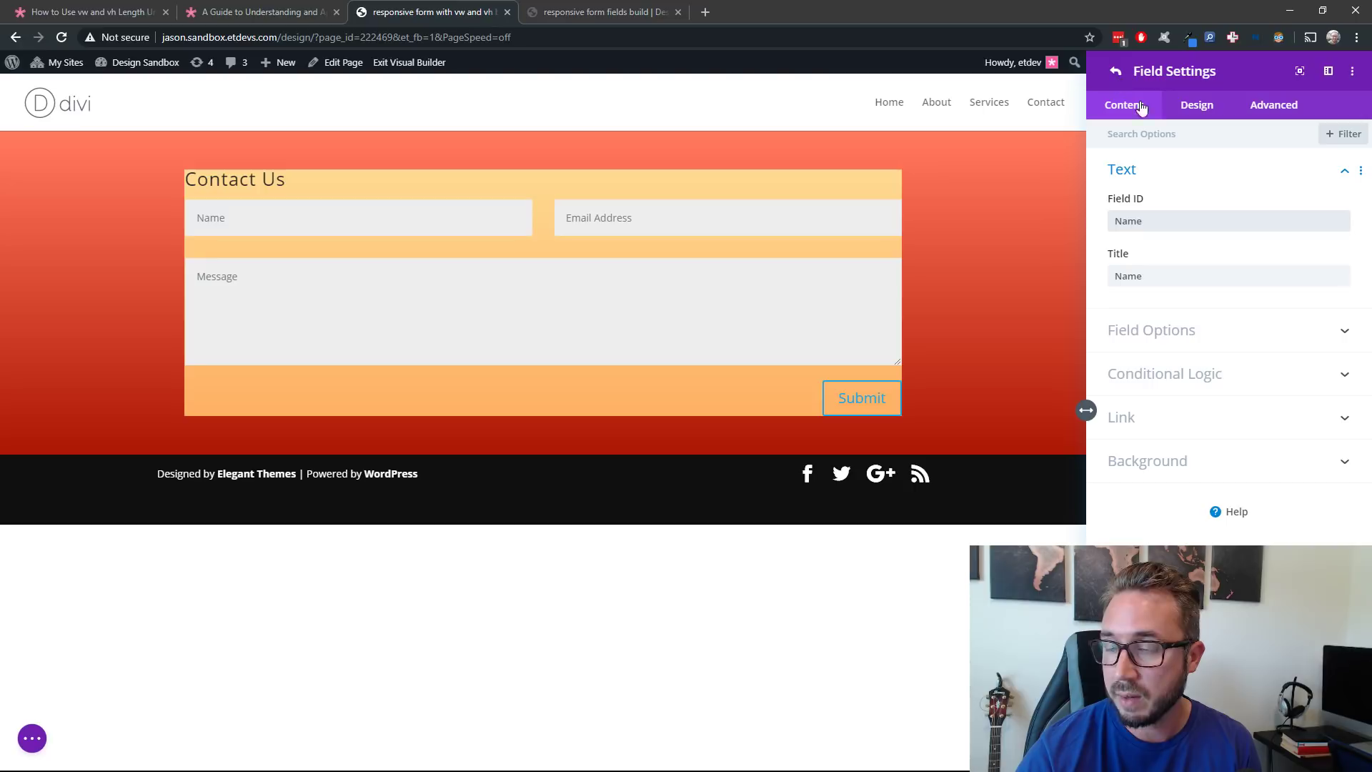
left_click(1200, 109)
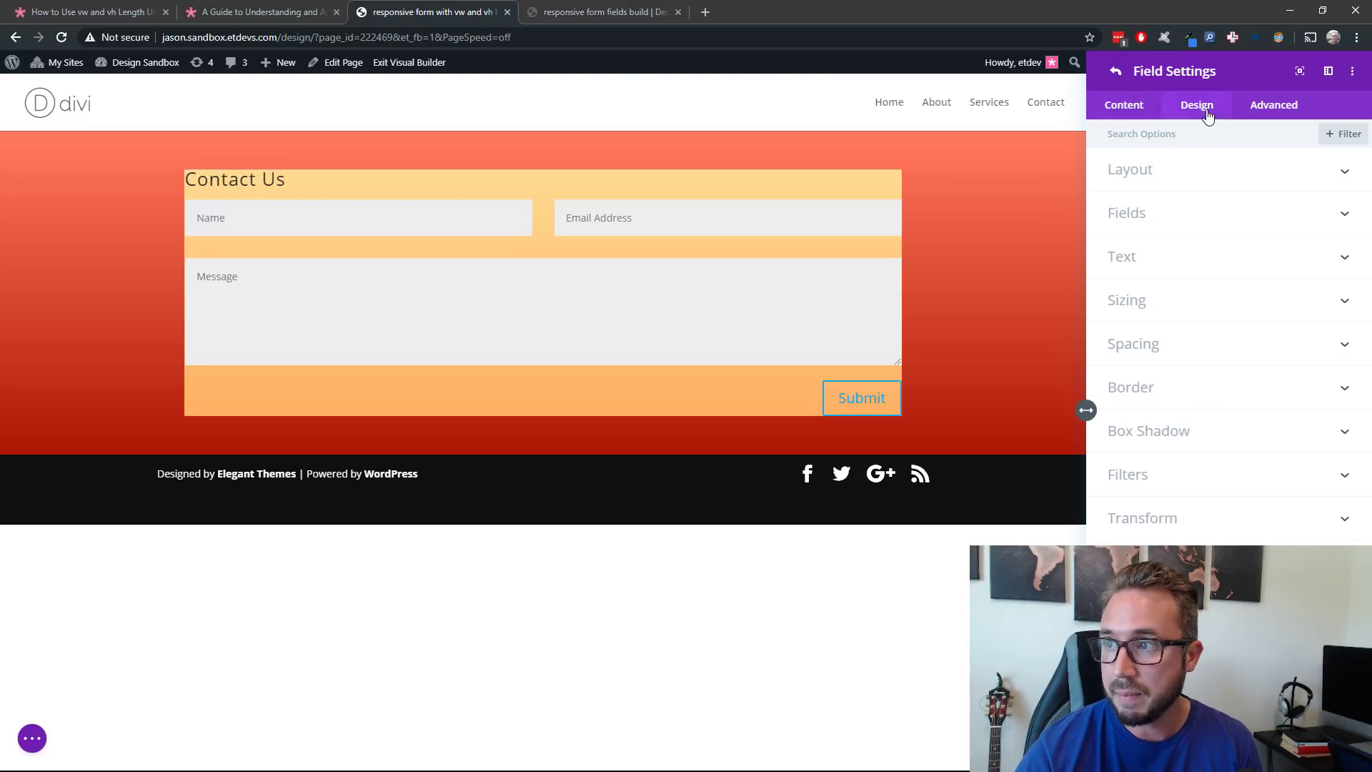
left_click(1198, 177)
left_click(1148, 224)
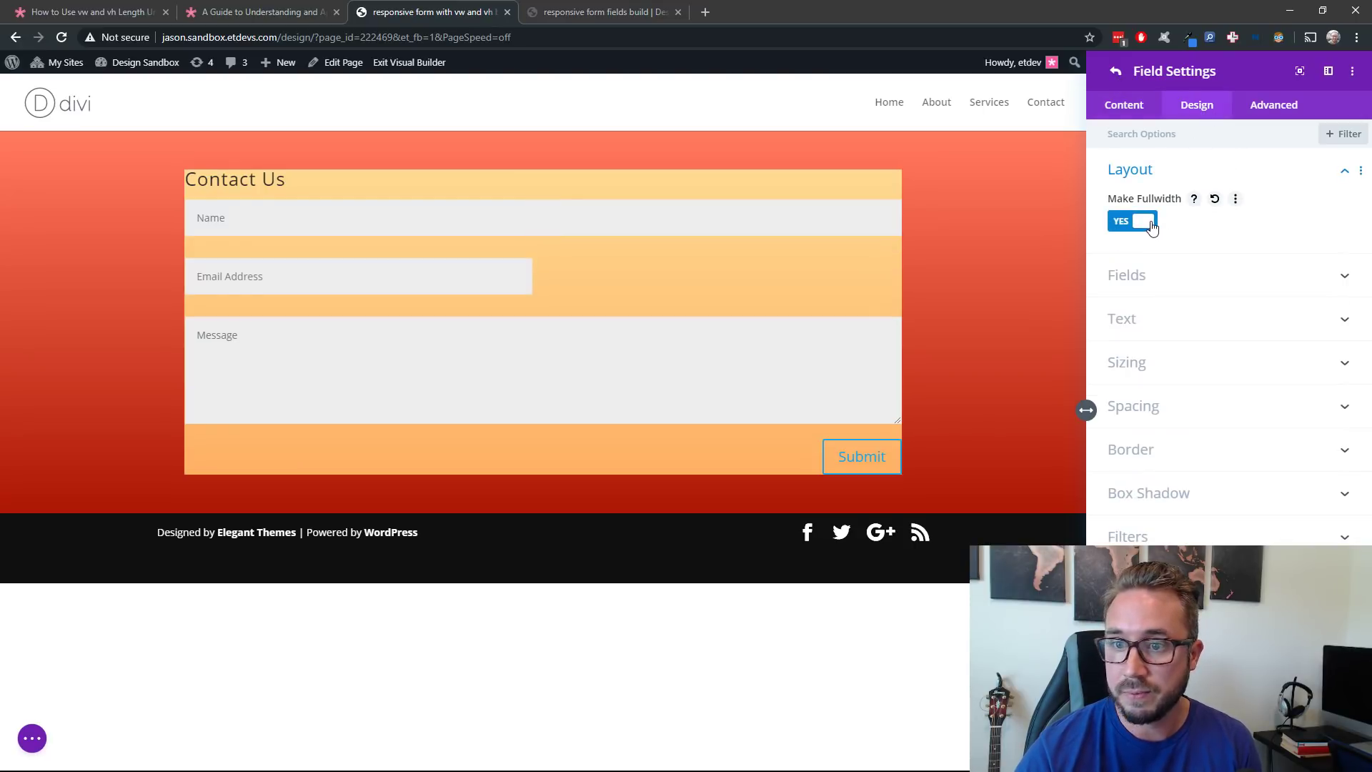
left_click(1131, 111)
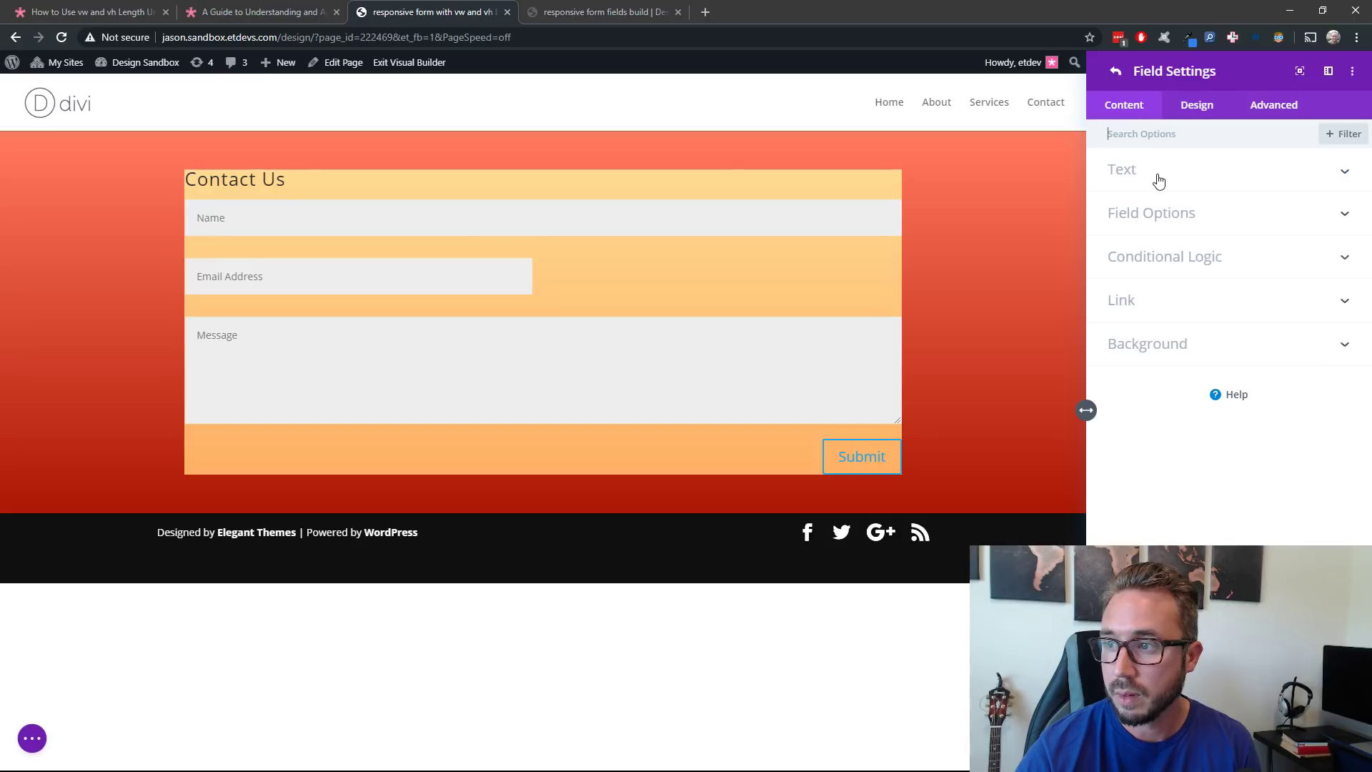
left_click(1117, 72)
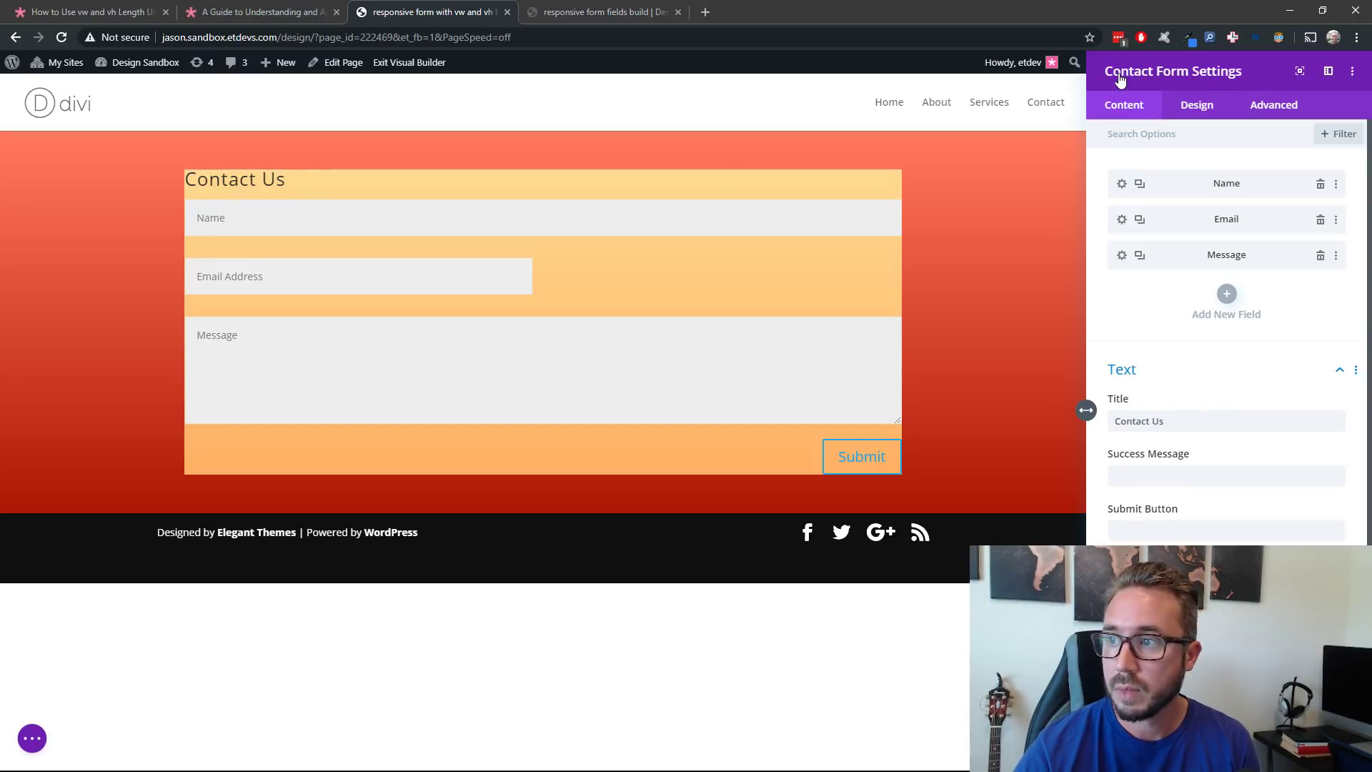
Make the form's Email field fullwidth and return to the contact form settings
left_click(1124, 218)
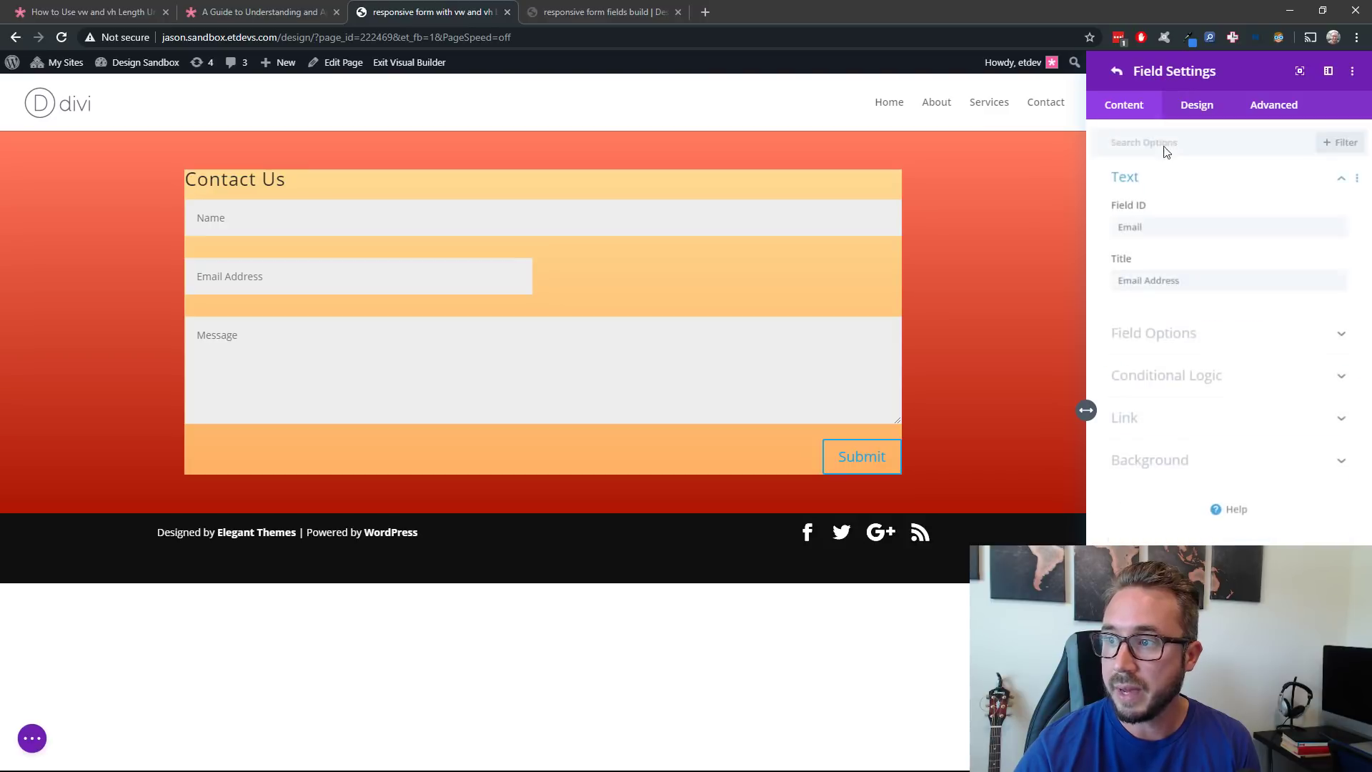
left_click(1193, 107)
left_click(1143, 223)
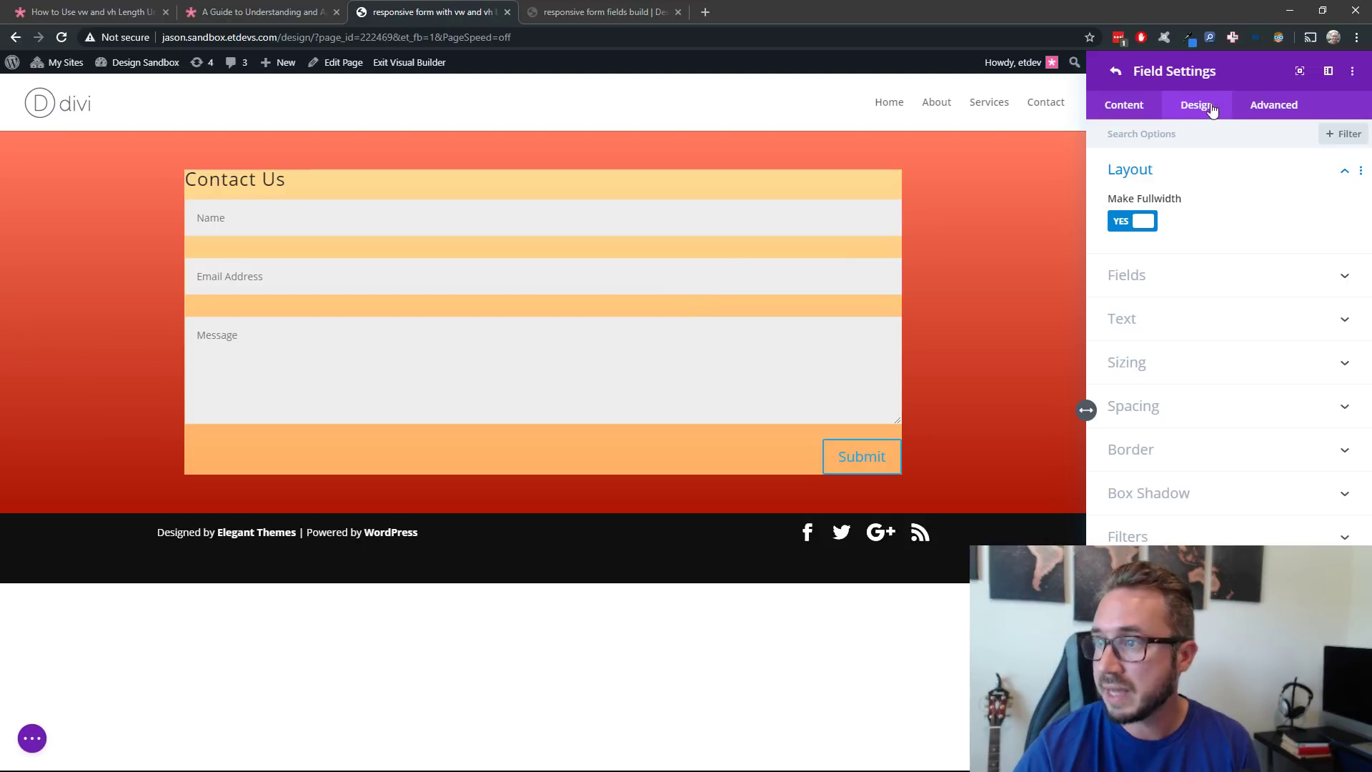
left_click(1118, 74)
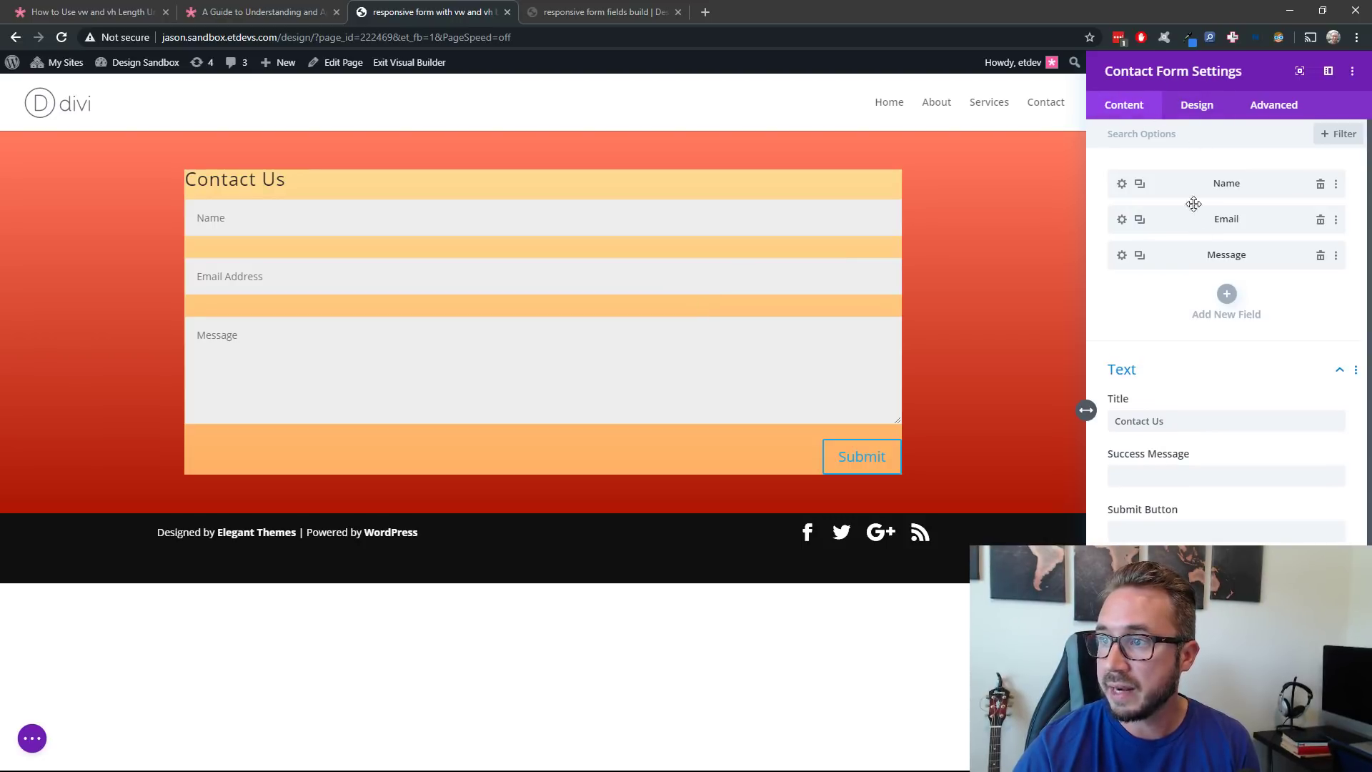
Set the text color of the contact form's fields to #333333
left_click(1196, 114)
left_click(1155, 181)
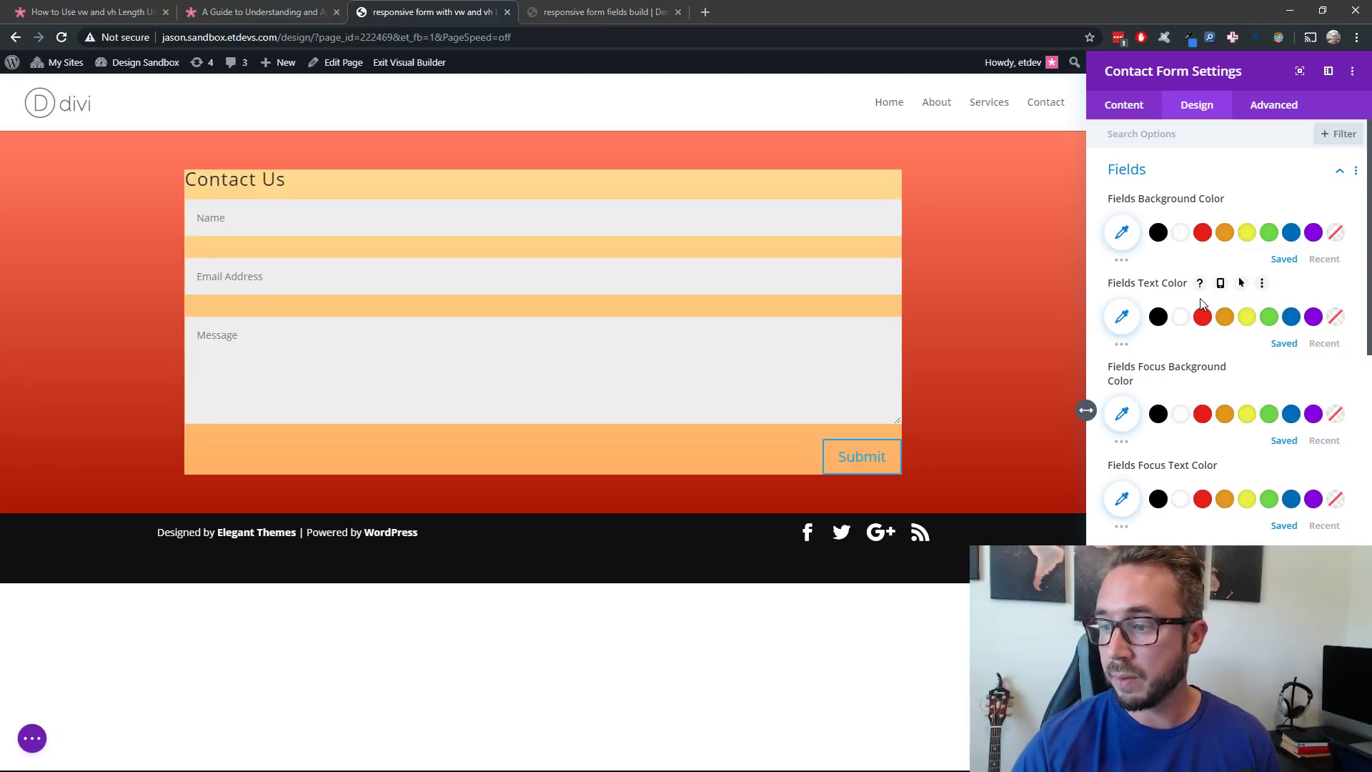
scroll(1201, 303, "down", 4)
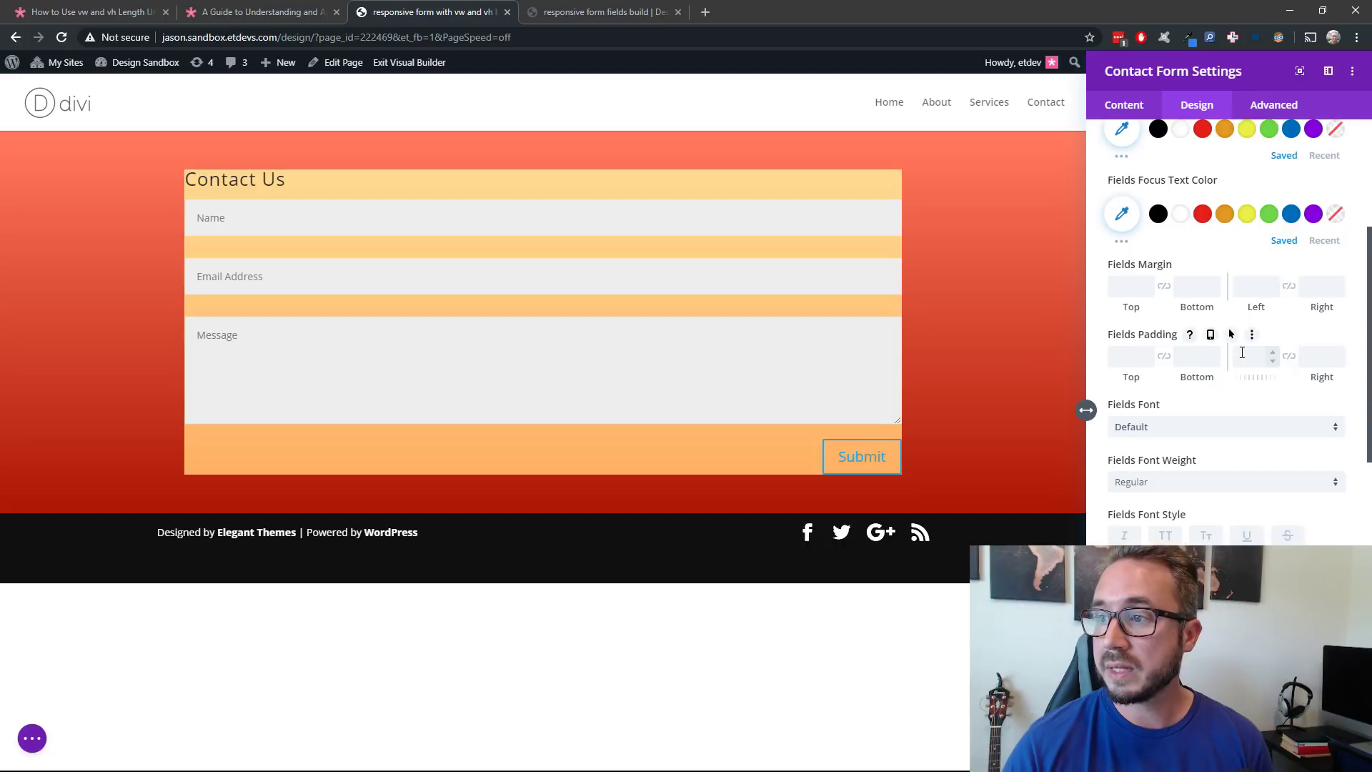
scroll(1242, 352, "up", 3)
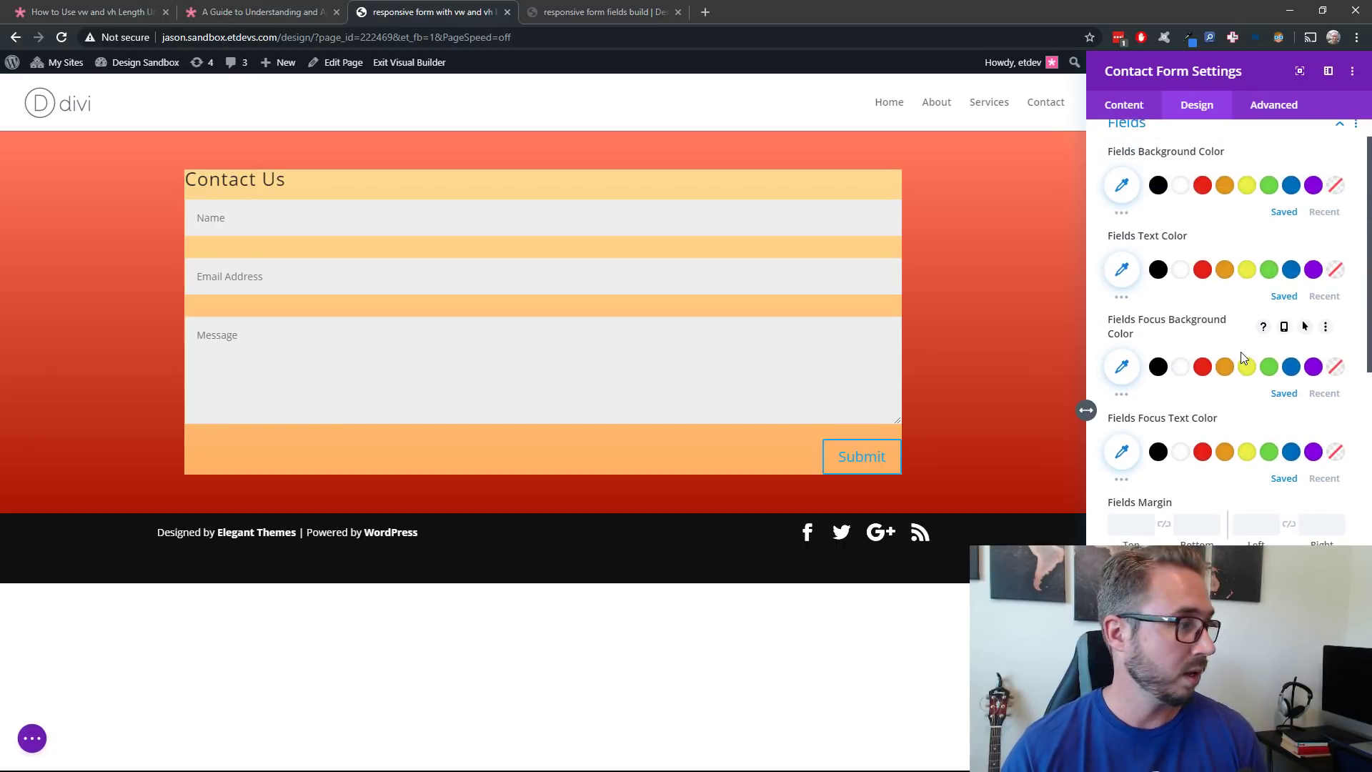
left_click(1125, 276)
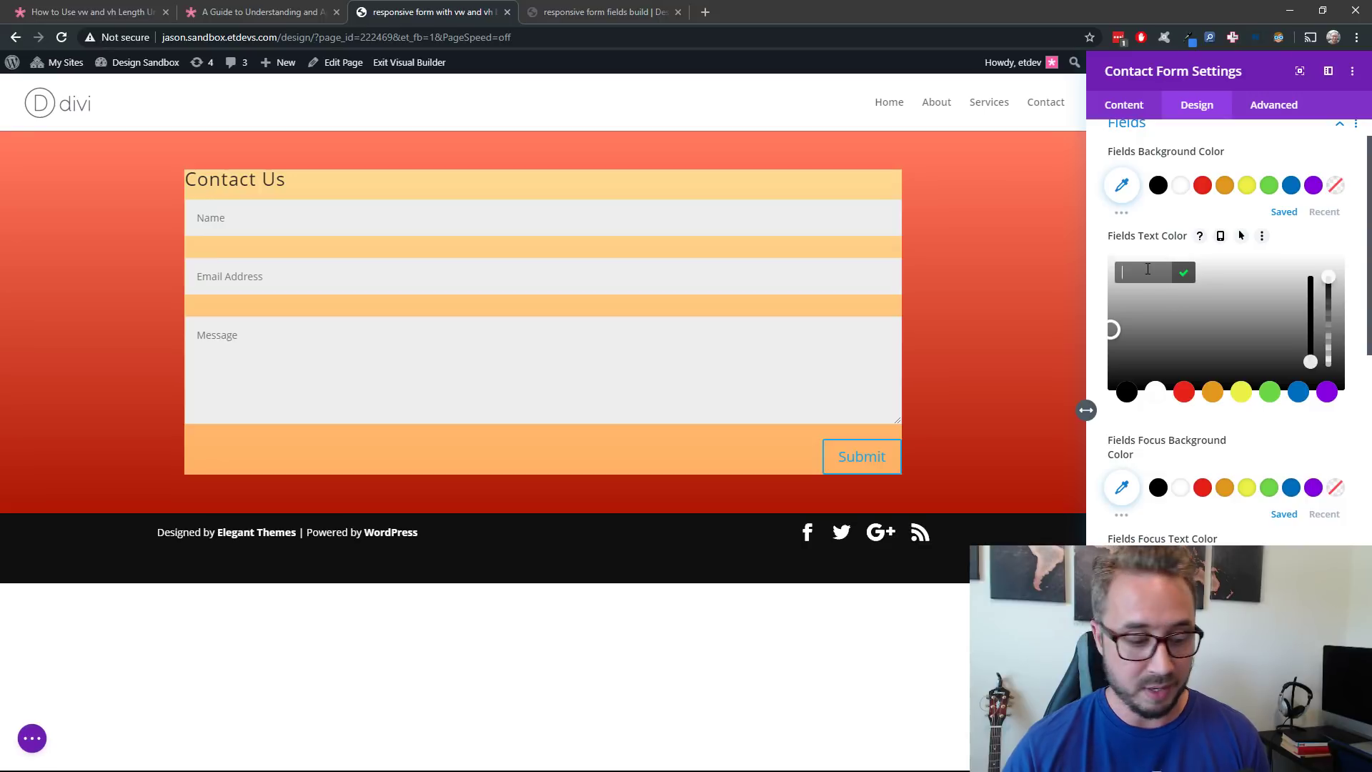
type("333333")
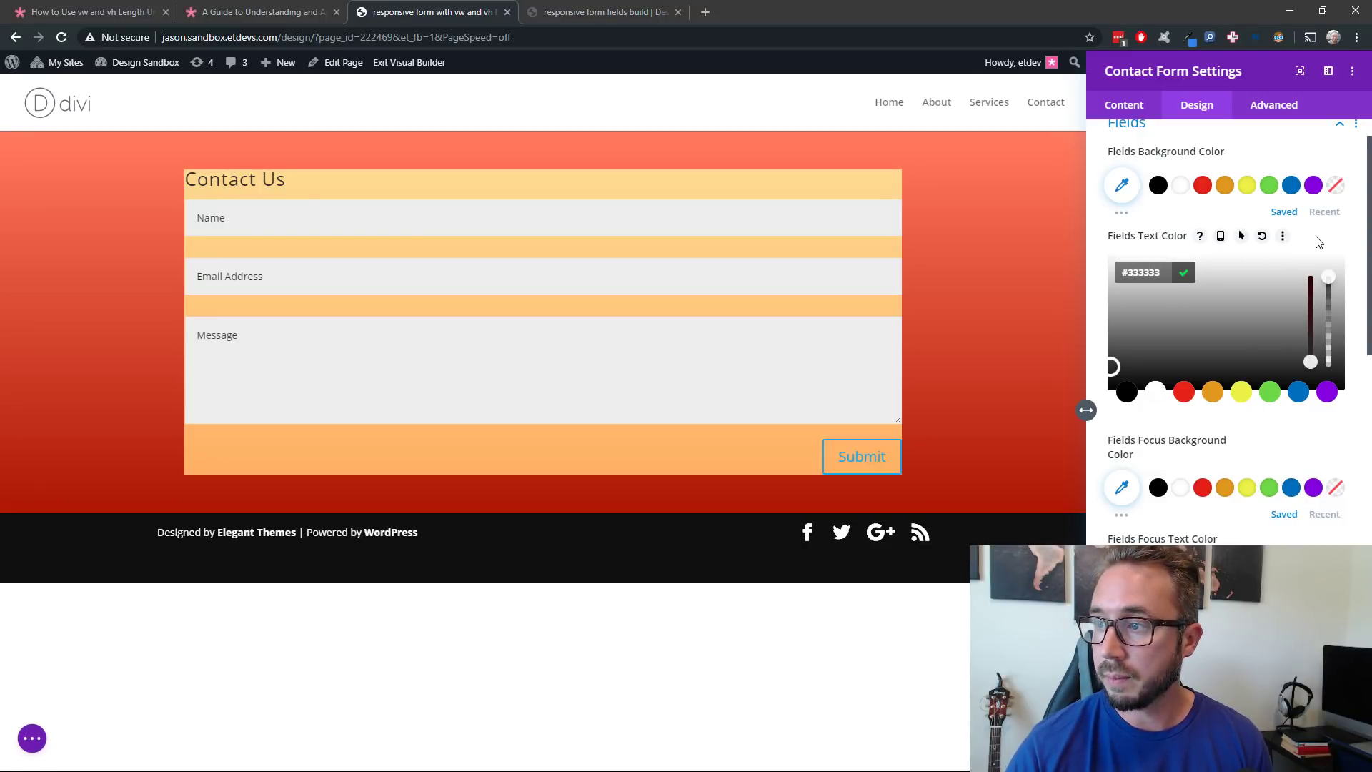
left_click(1320, 241)
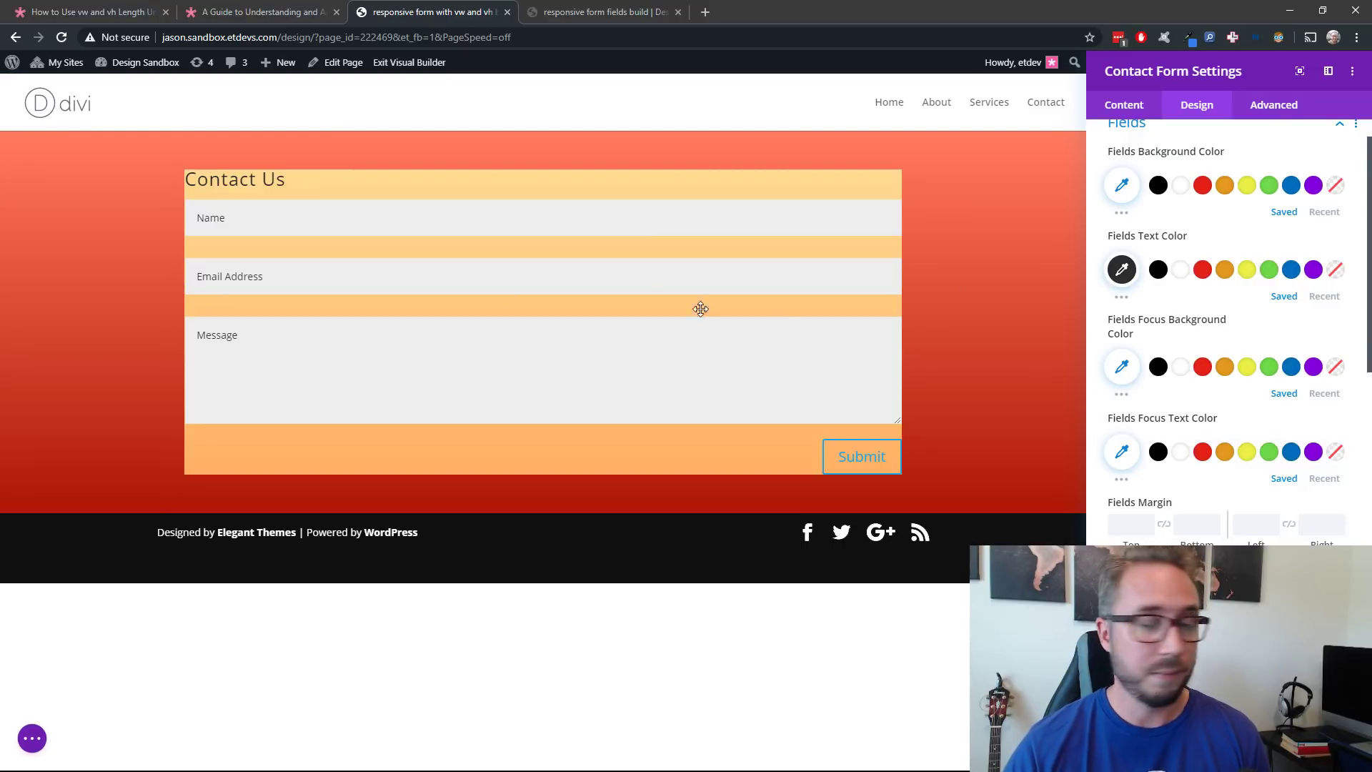
Set the form fields' top and bottom margin to linked values of 2vw for desktop
scroll(1167, 351, "down", 3)
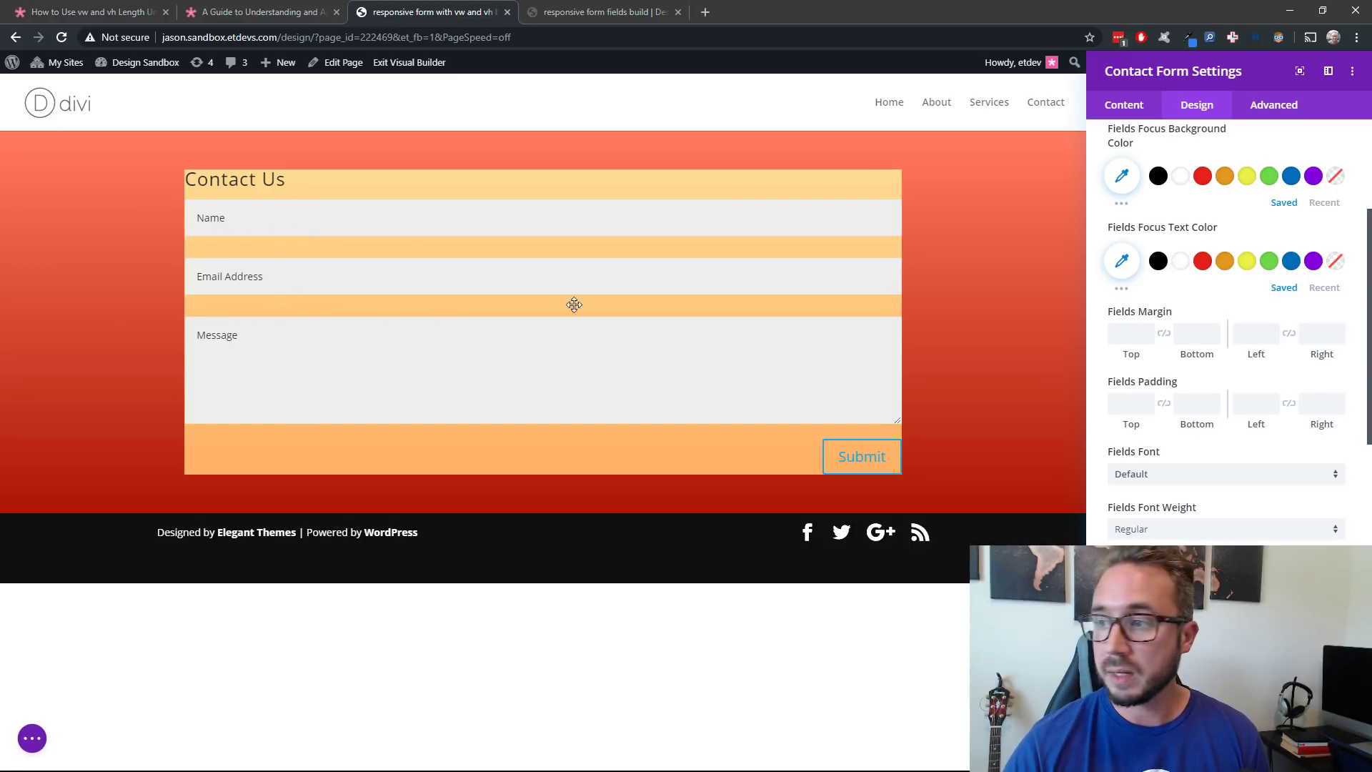
left_click(1146, 334)
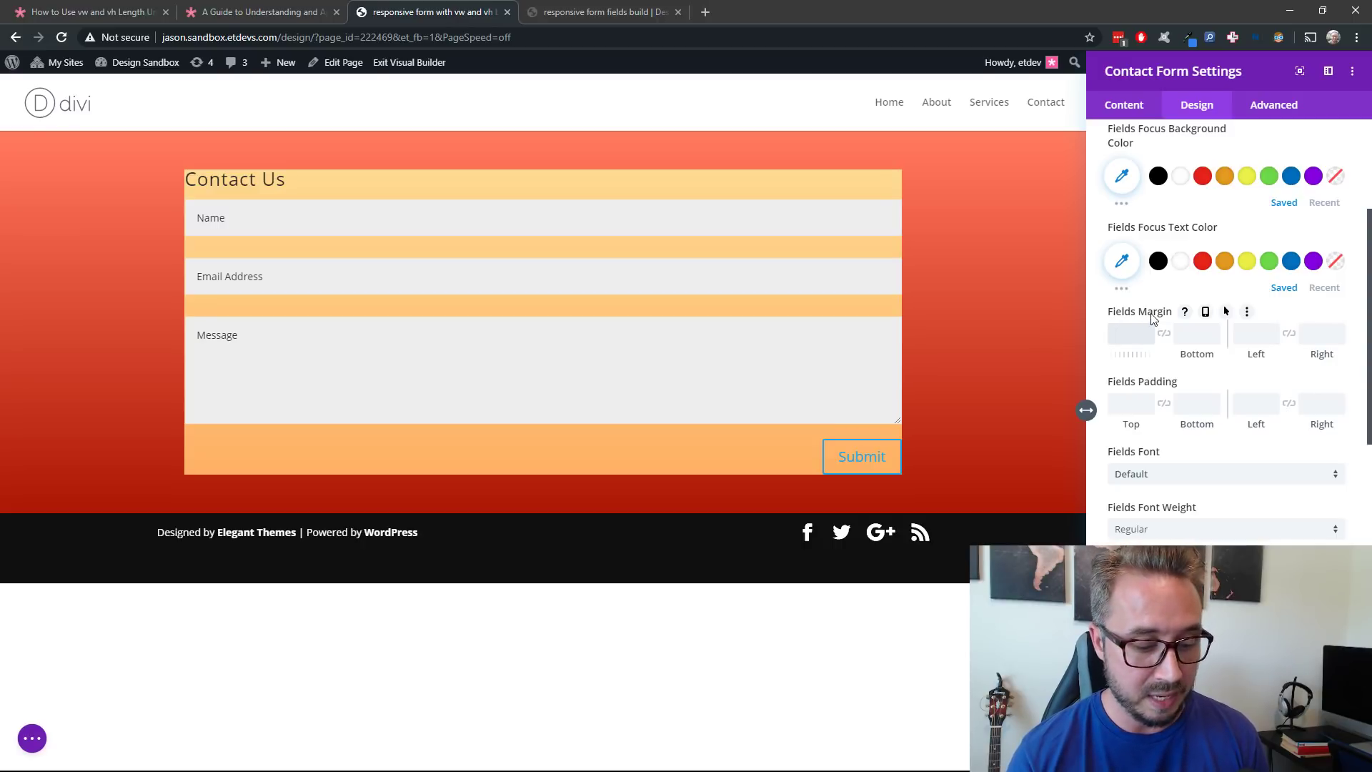
type("2vw")
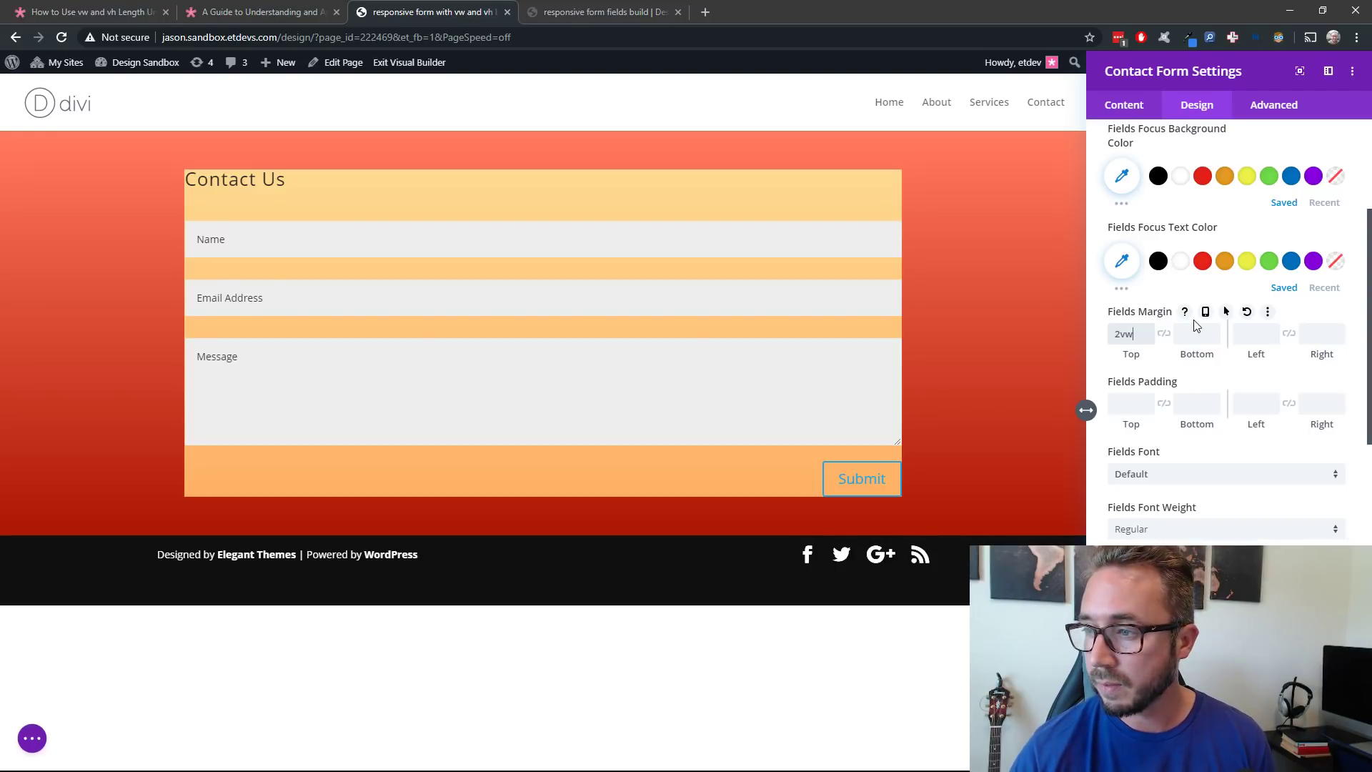
left_click(1164, 334)
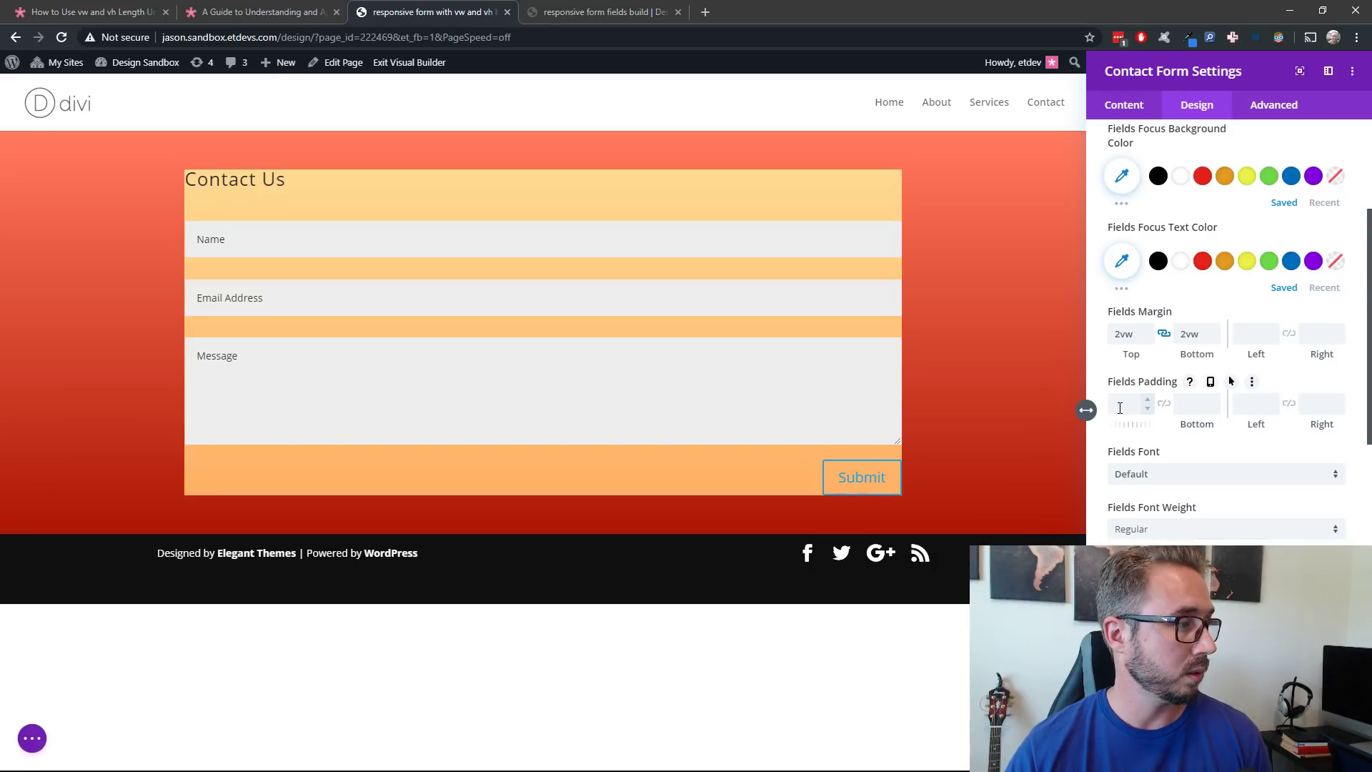
Enable responsive values for the fields margin and set the phone top and bottom margin to a linked 2vh
left_click(1207, 312)
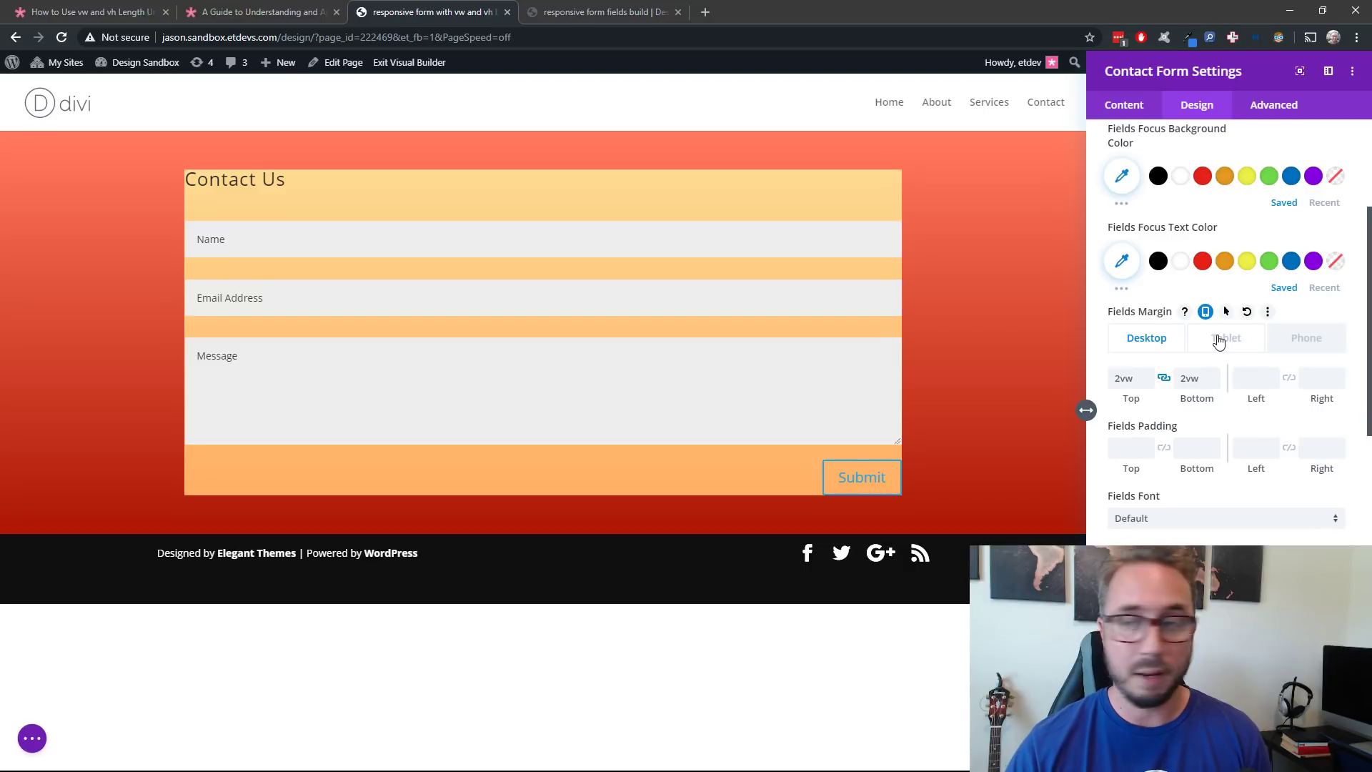
left_click(1245, 346)
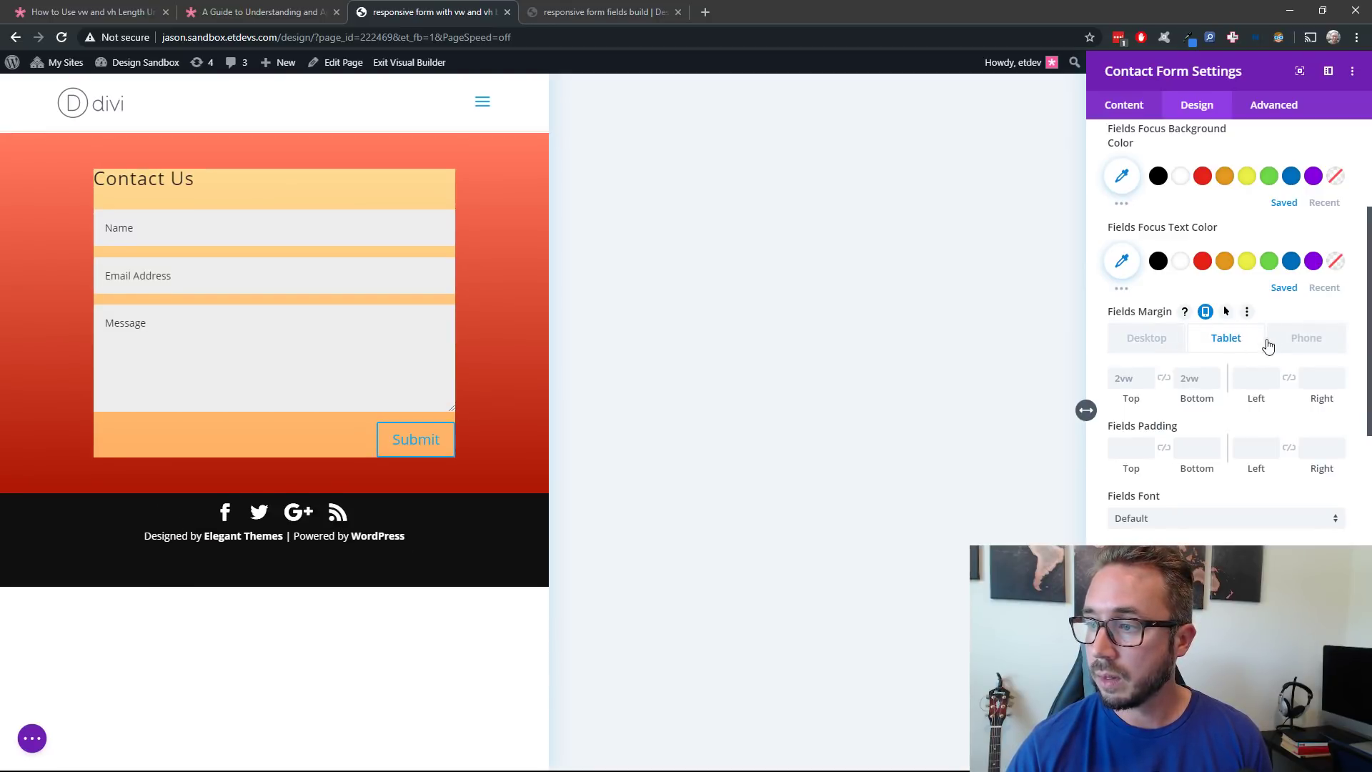
left_click(1300, 340)
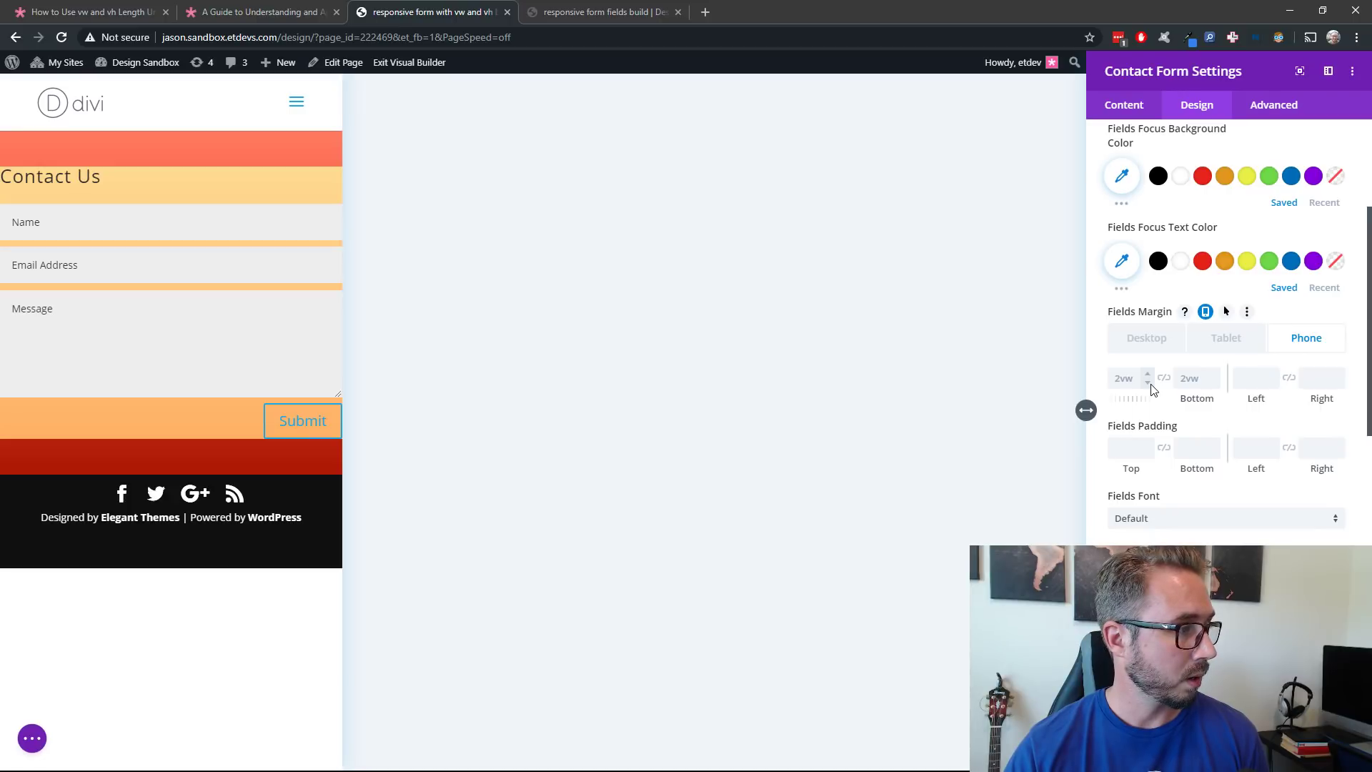
left_click(1132, 379)
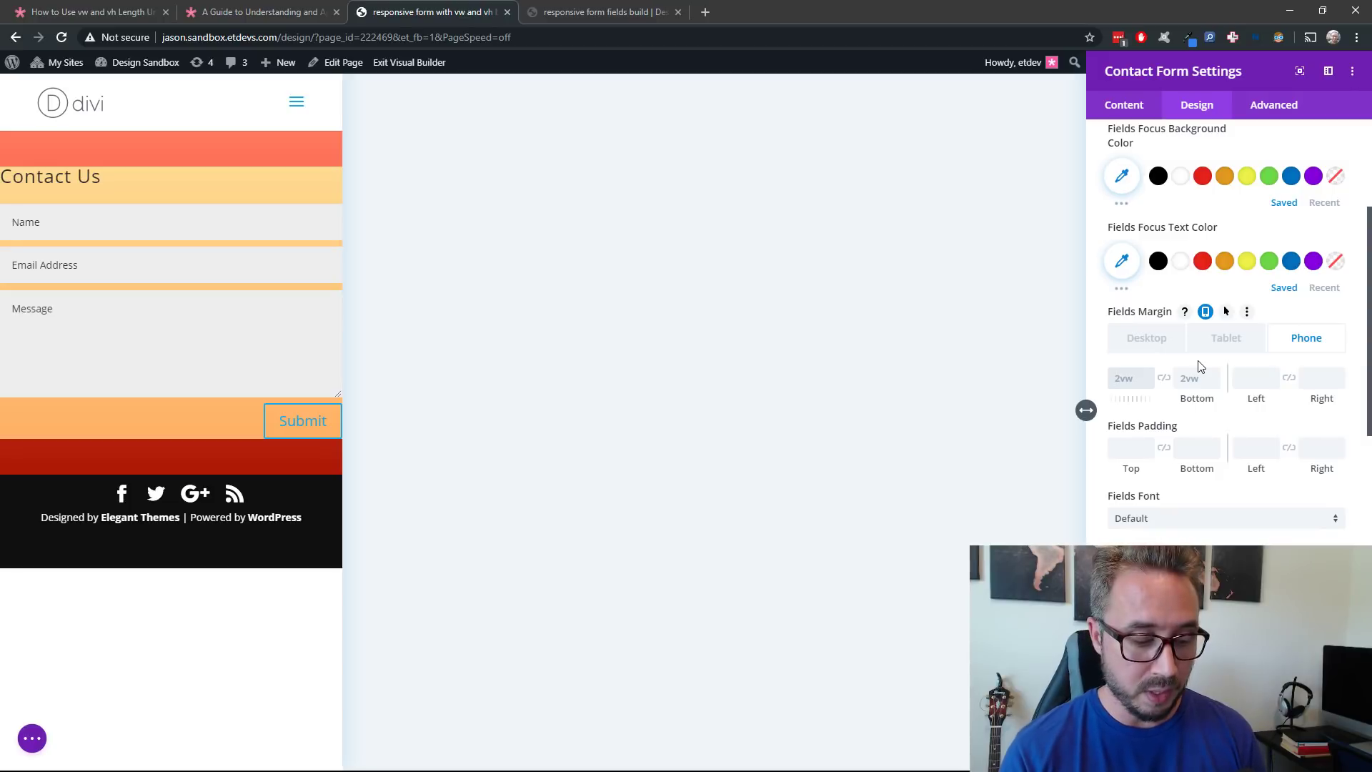
type("2vh")
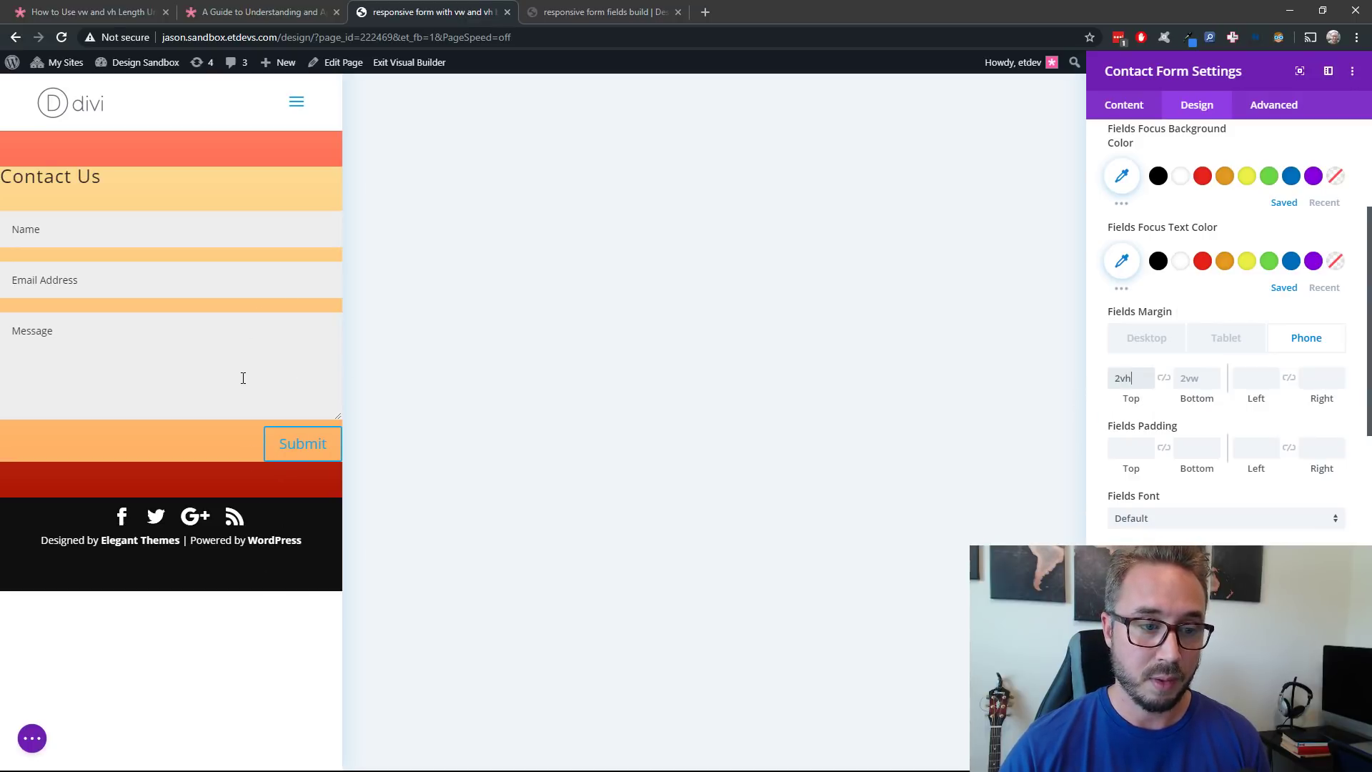
left_click(1164, 377)
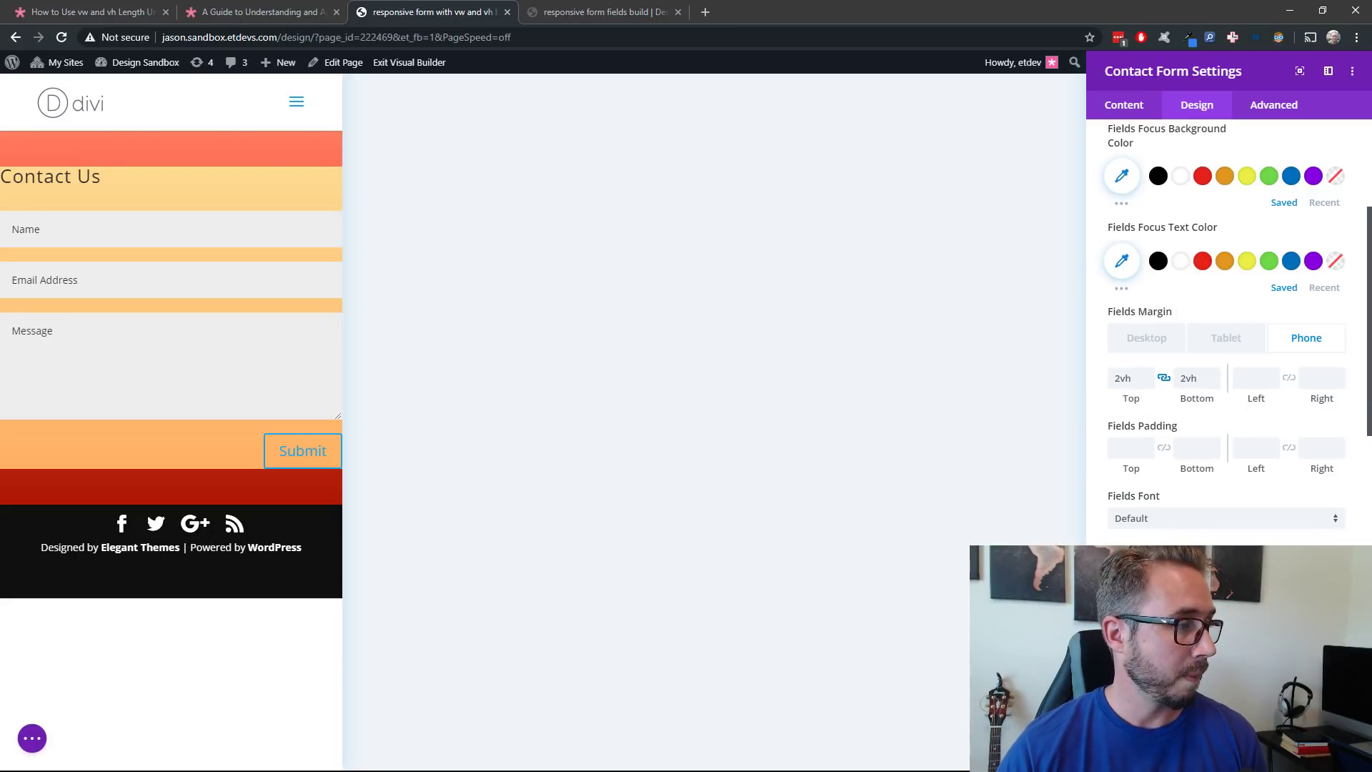
Set the form fields' desktop padding to 1vw top and bottom and 2vw left and right, linking each pair
left_click(1129, 455)
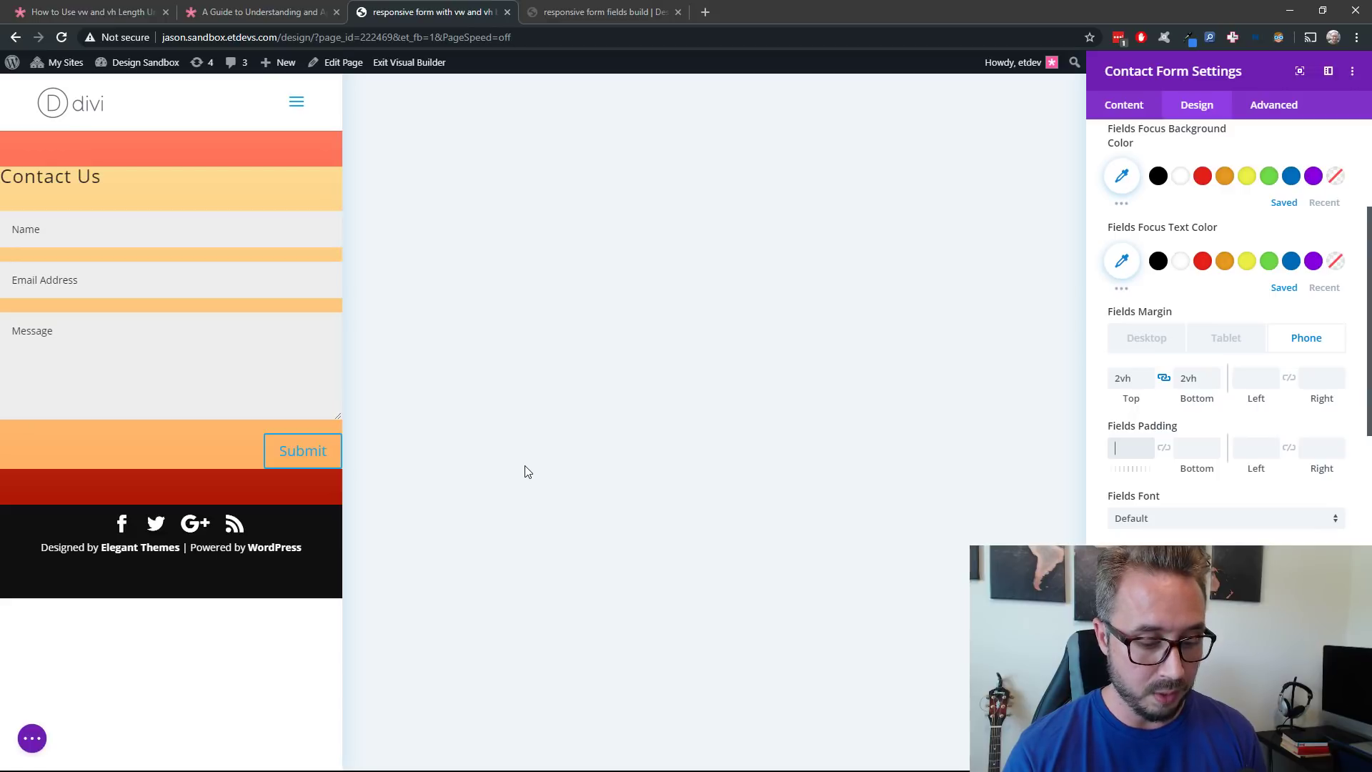
type("vw")
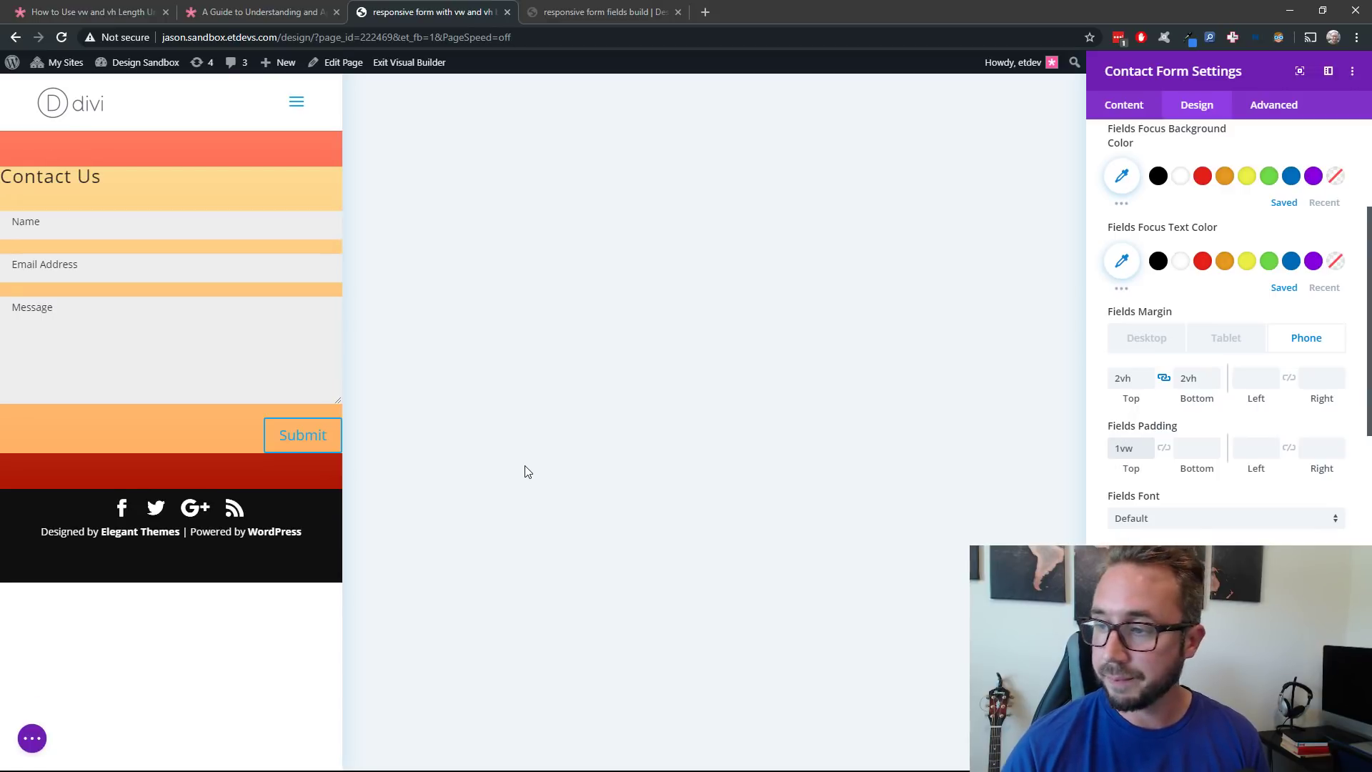
left_click(1163, 448)
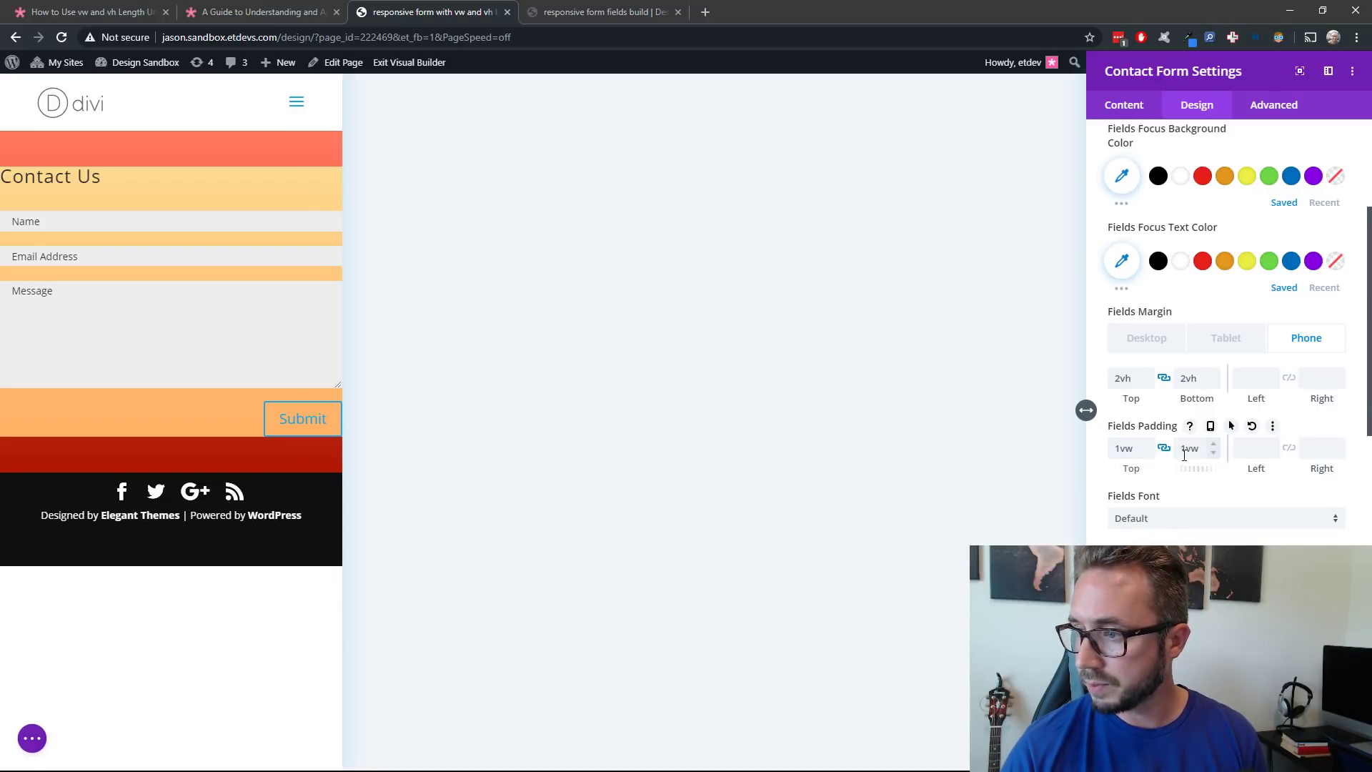
left_click(1168, 341)
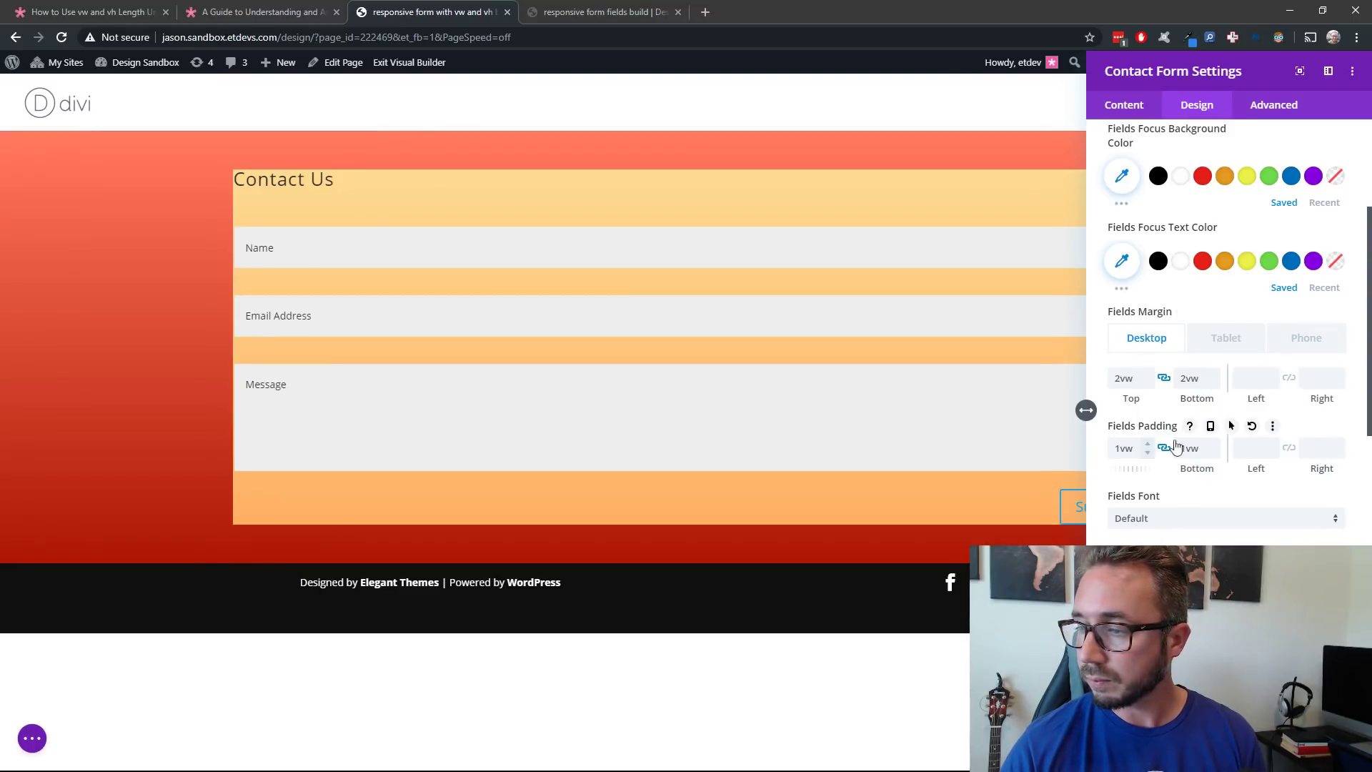
left_click(1257, 449)
type("2vw")
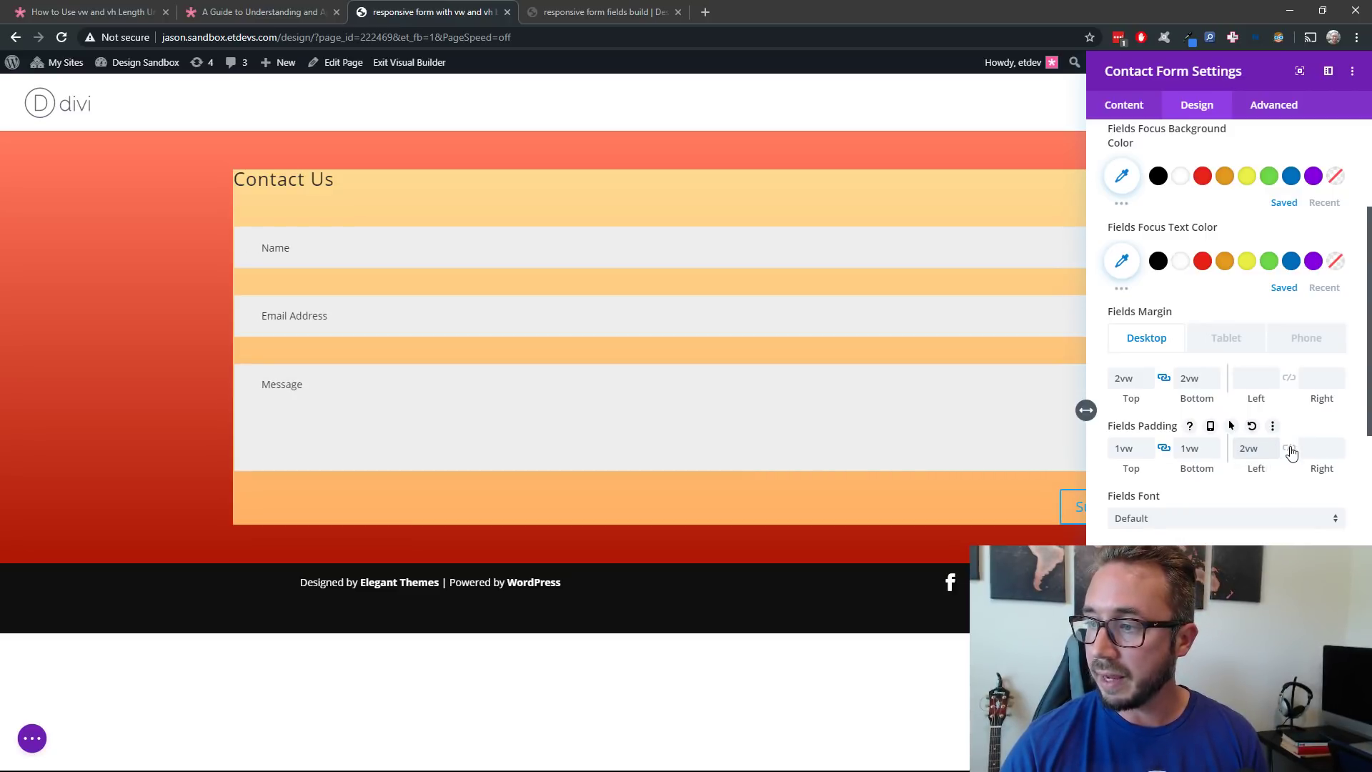
left_click(1289, 449)
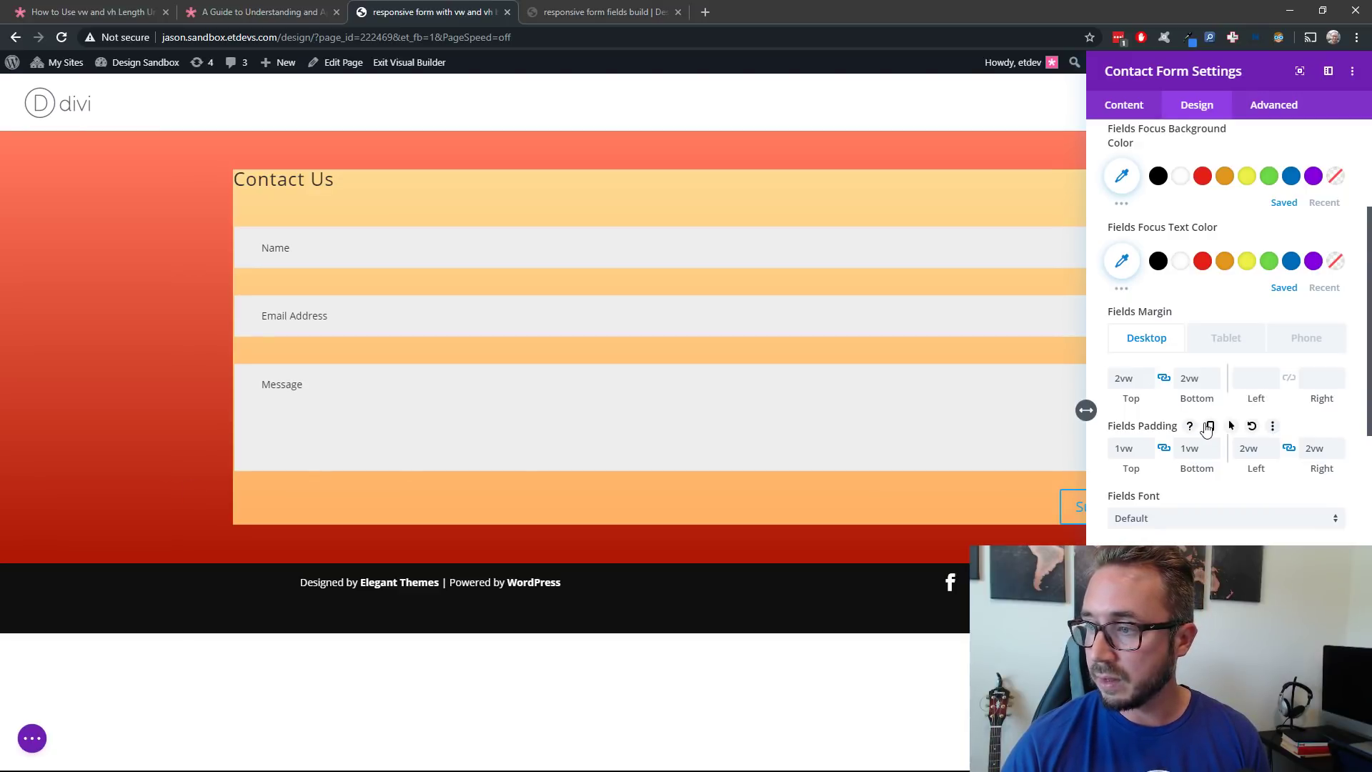
Enable responsive values for the fields padding and set the phone top and bottom padding to a linked 2vh
left_click(1209, 427)
left_click(1304, 456)
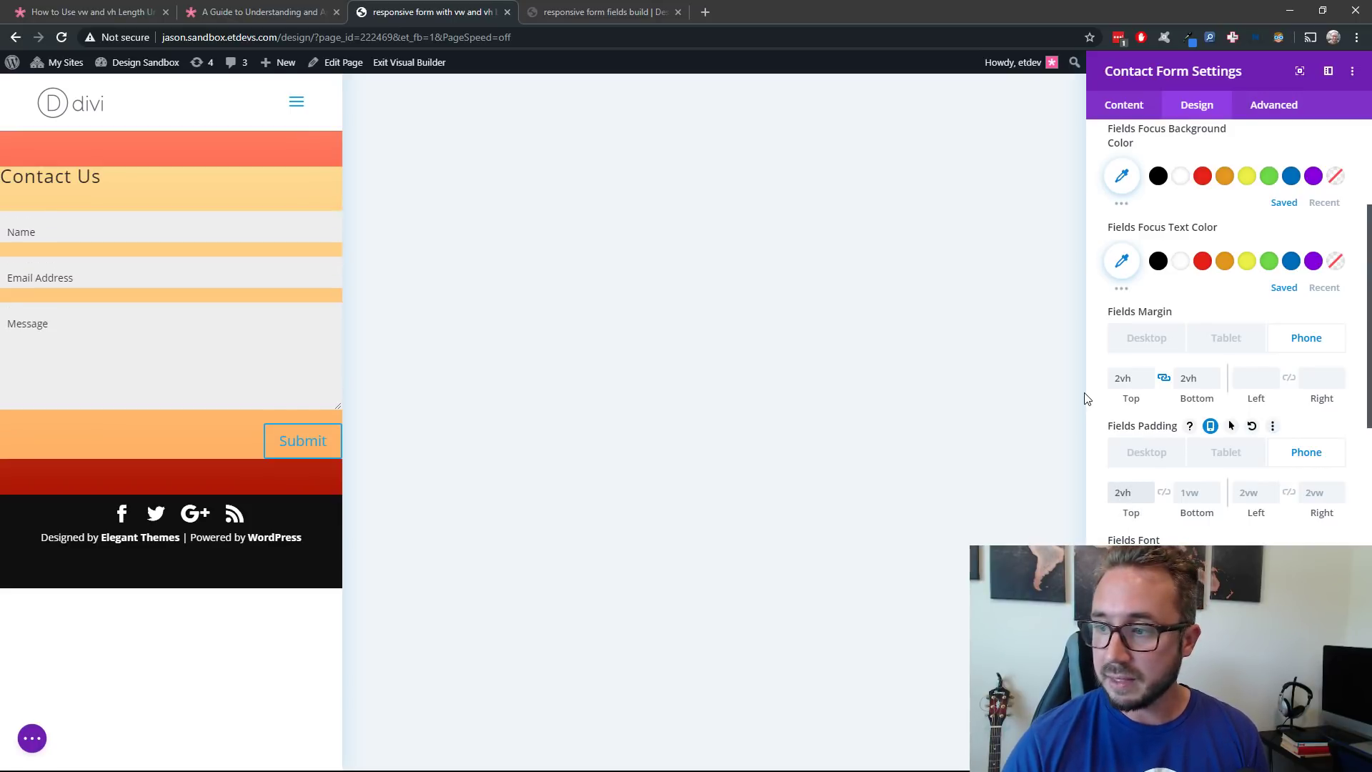
left_click(1163, 493)
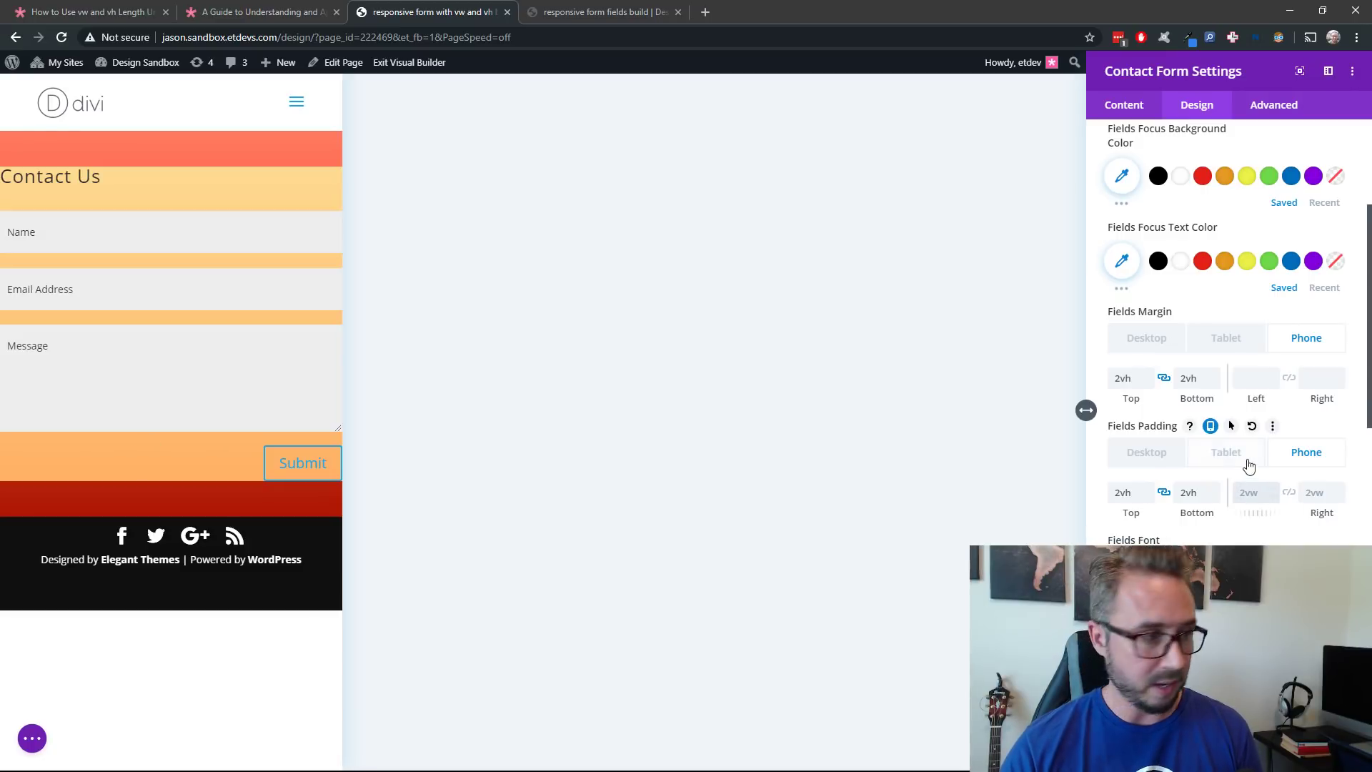
Set the fields' phone left and right padding to a linked 2vh
type("2vh")
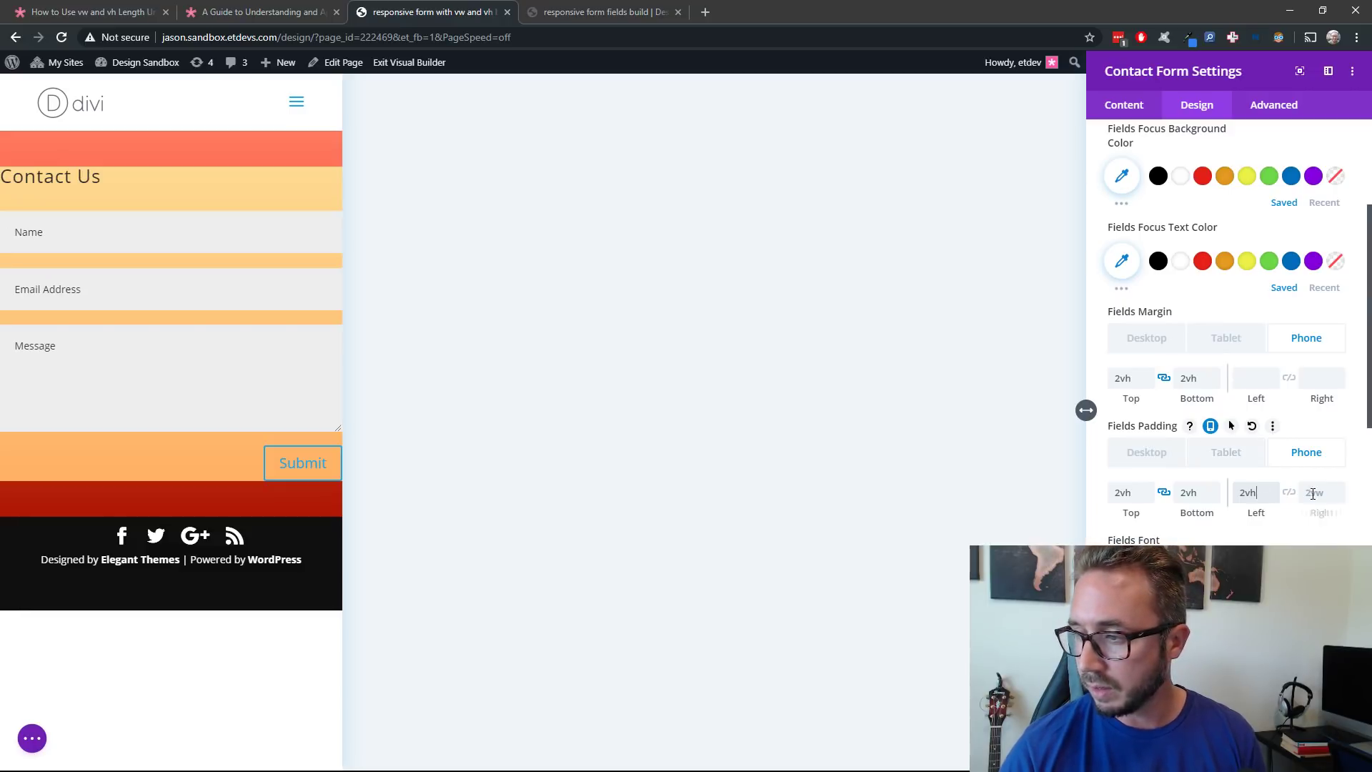
left_click(1288, 493)
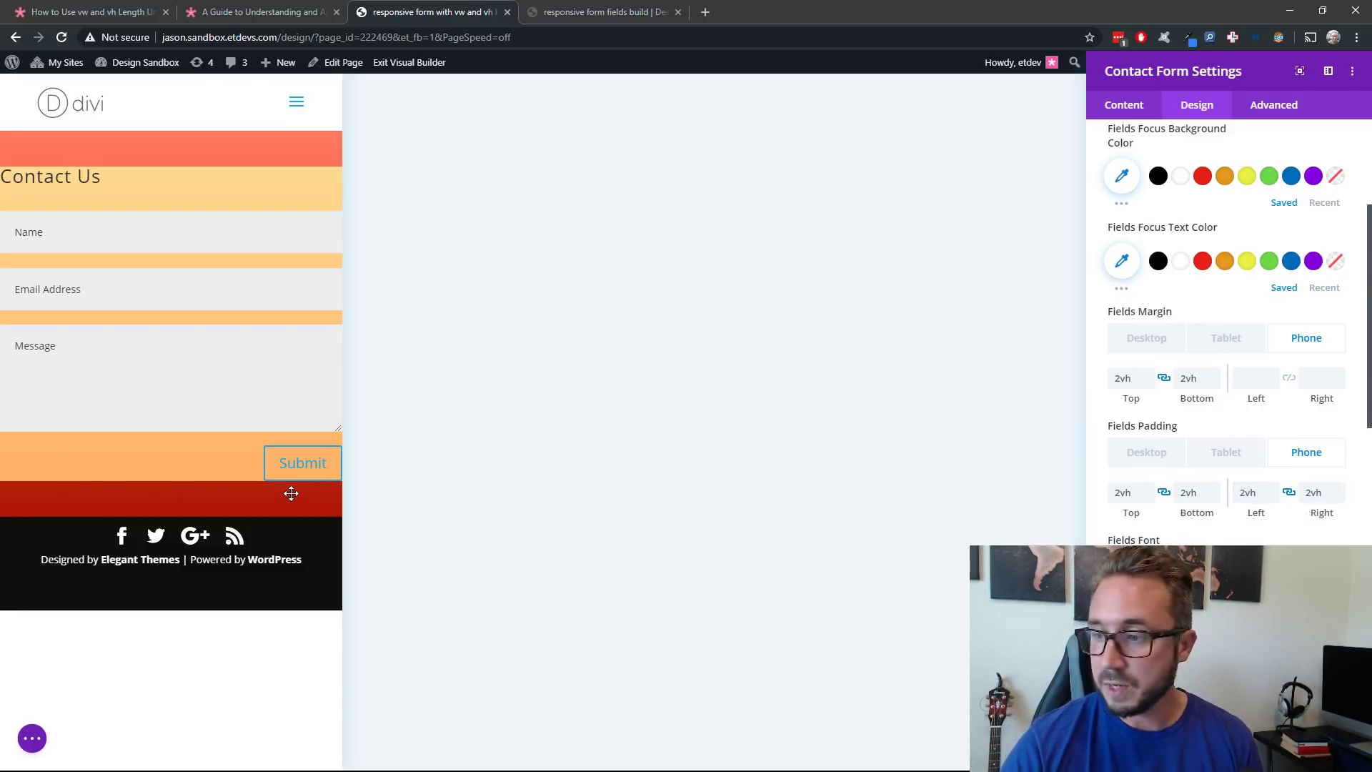
Return to the desktop values and set the fields' text size to 2.5vw
left_click(1156, 455)
scroll(1235, 469, "down", 2)
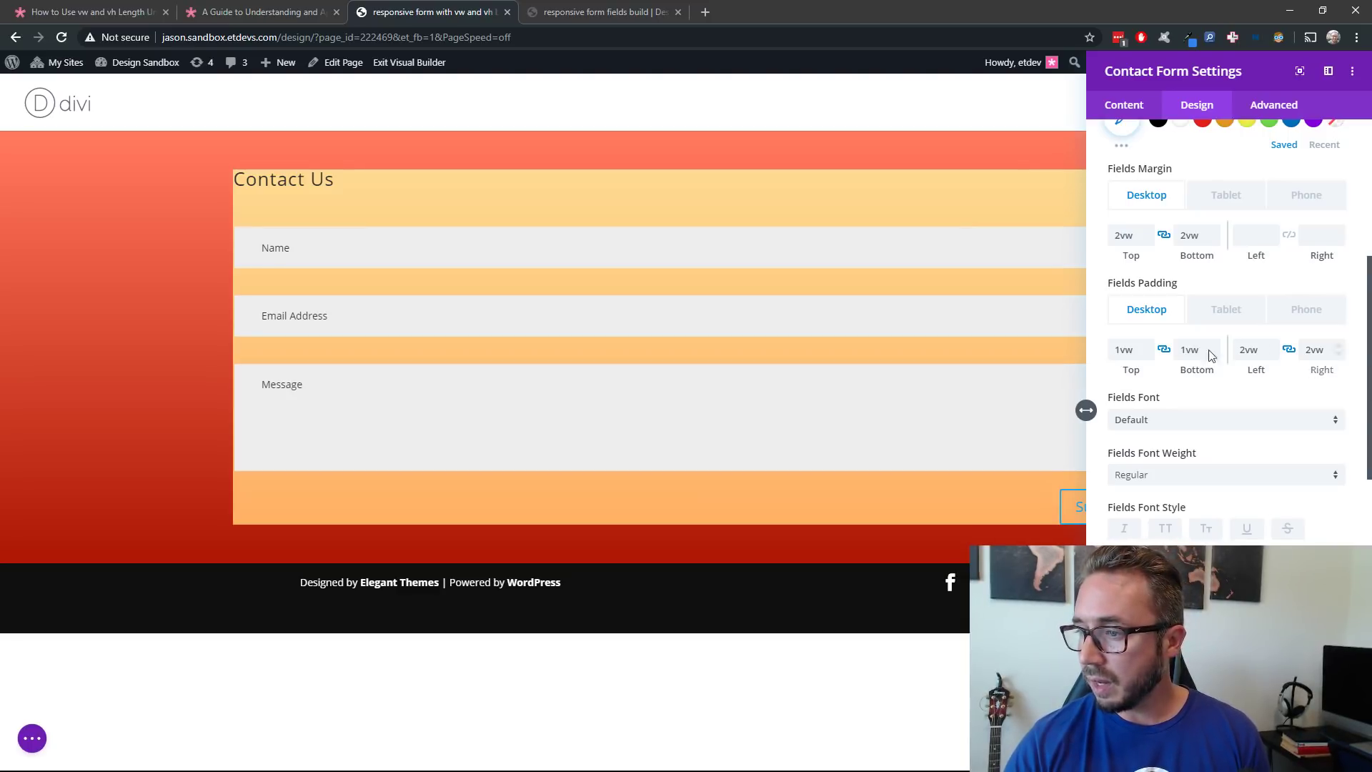
scroll(1247, 500, "down", 2)
scroll(1252, 508, "down", 1)
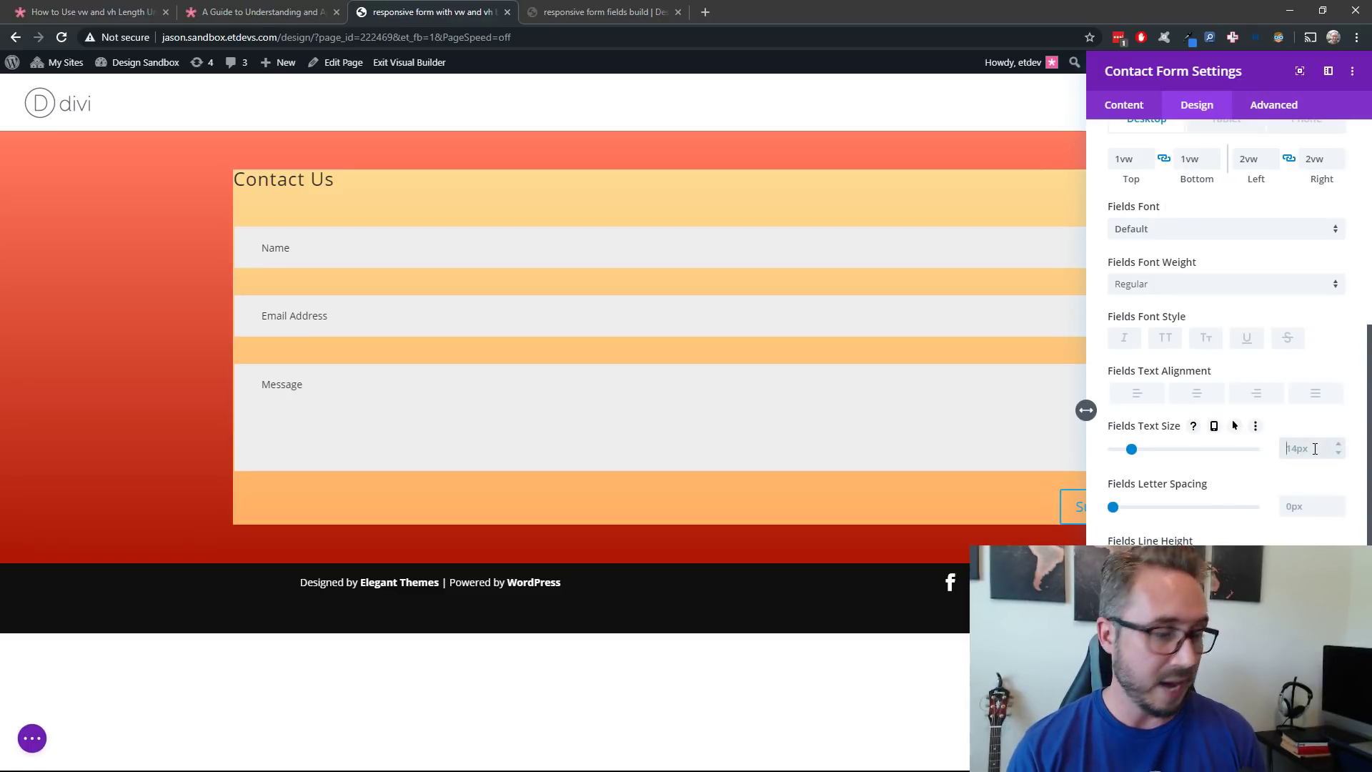
type("2.5vw")
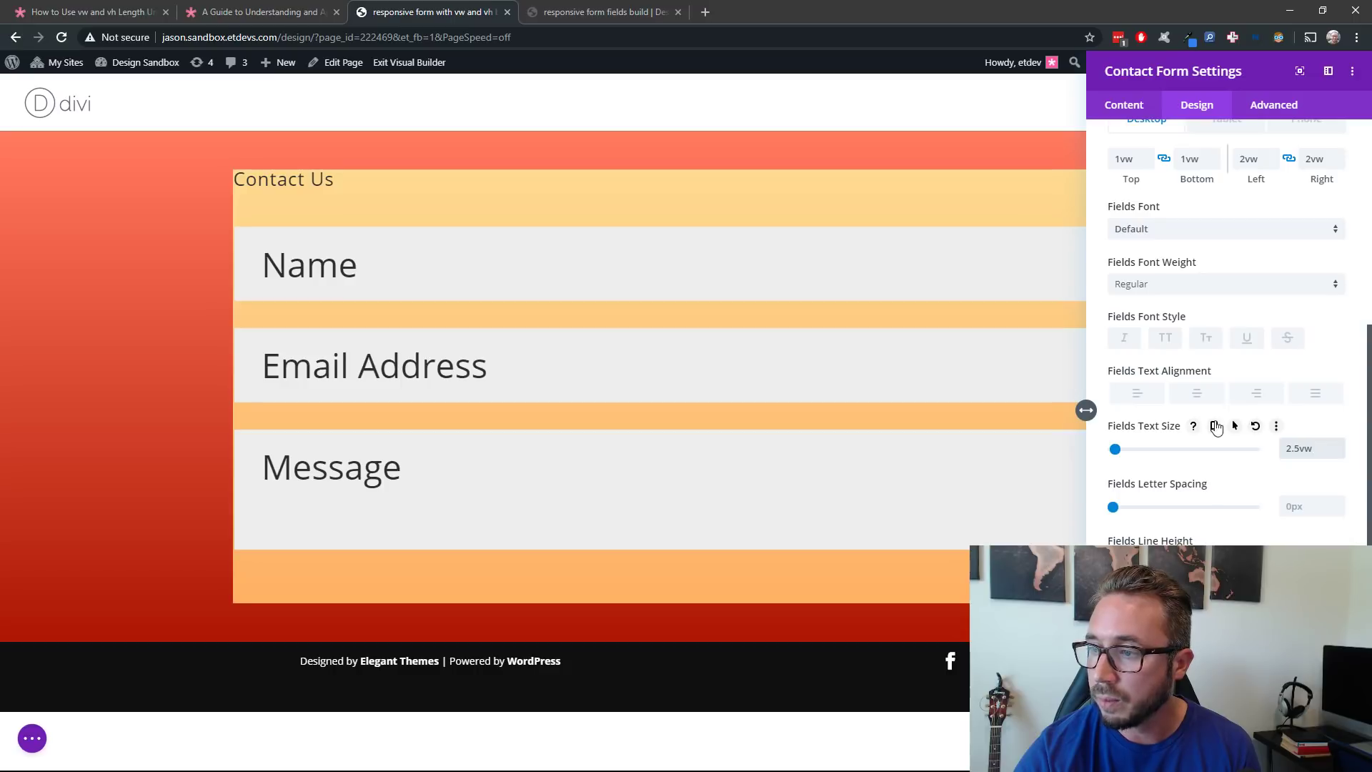
Enable responsive values for the fields' text size and set the phone size to 4vh
left_click(1217, 427)
left_click(1293, 463)
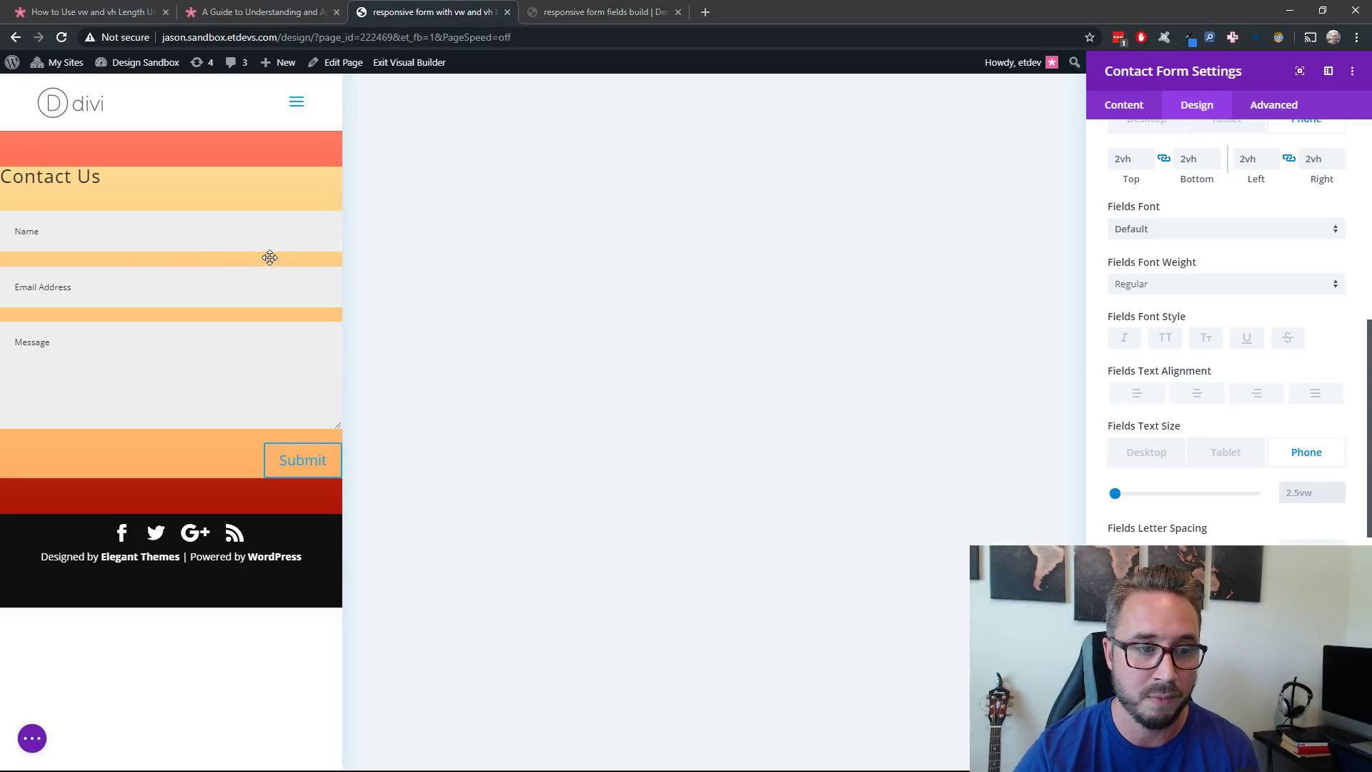
left_click(76, 292)
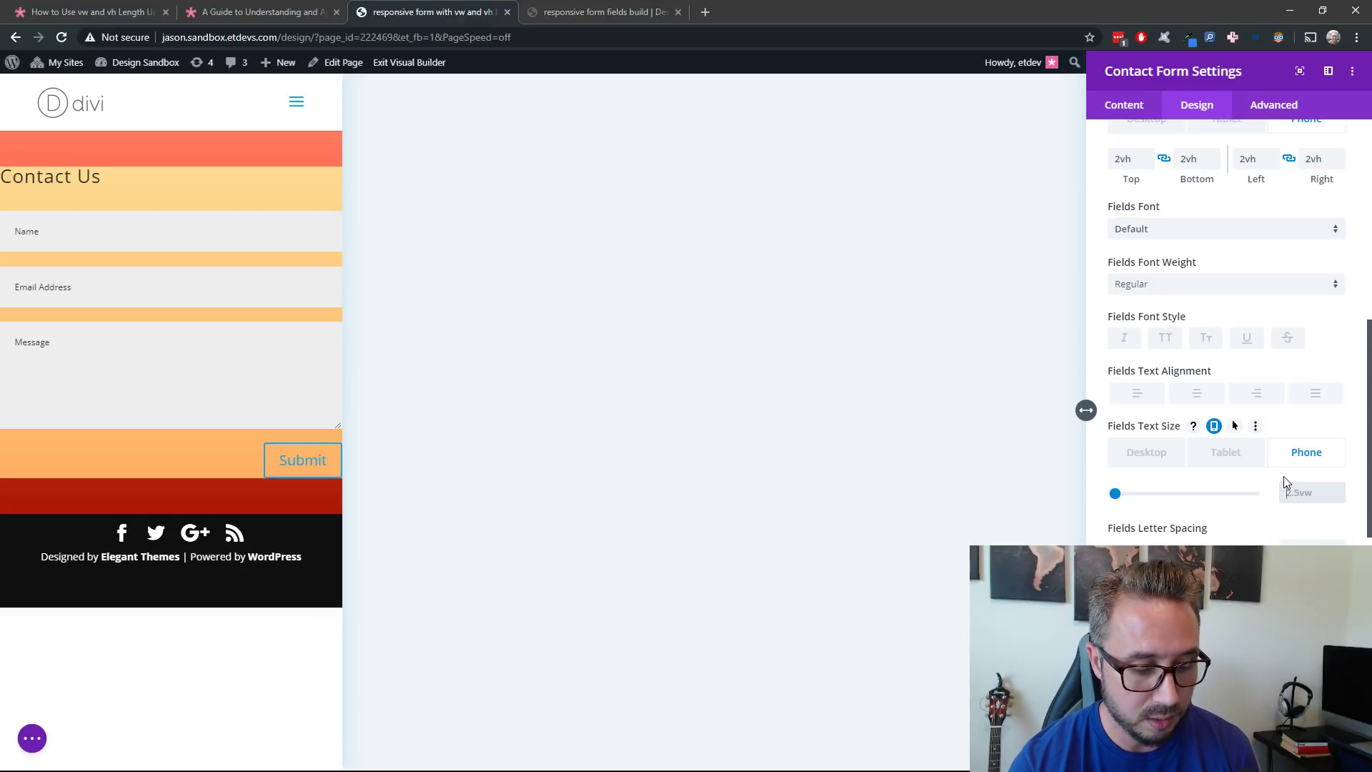
type("4vh")
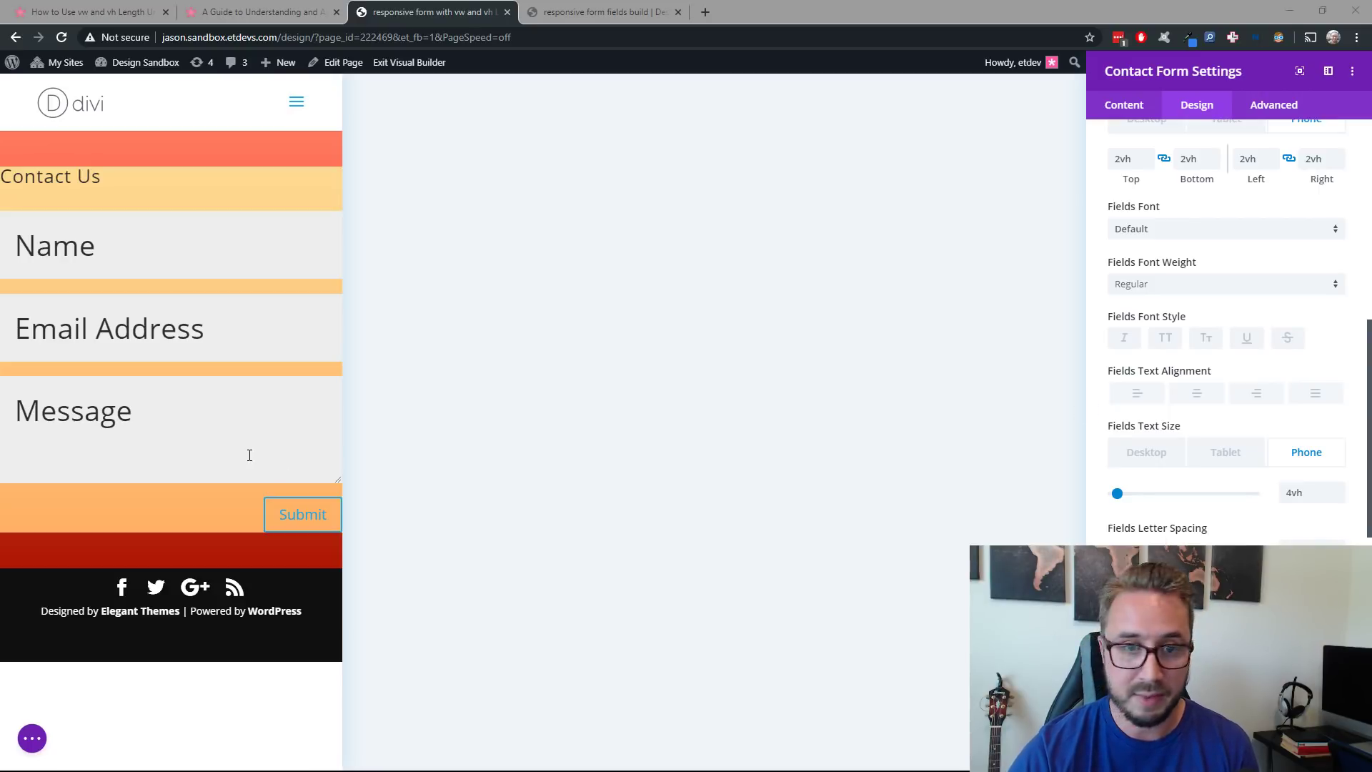
Set the form title to heading level H2 in the Karla font with bold weight
scroll(1227, 476, "down", 6)
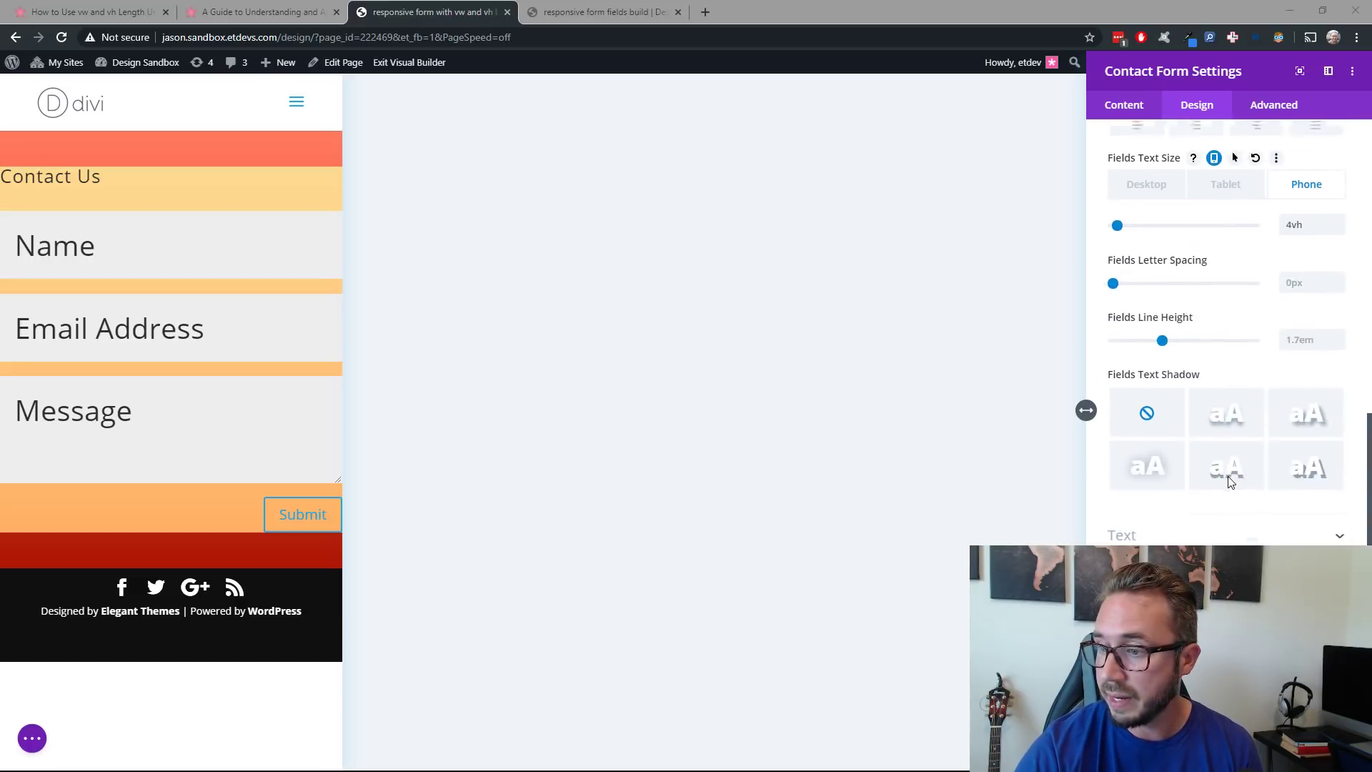
scroll(1182, 453, "down", 1)
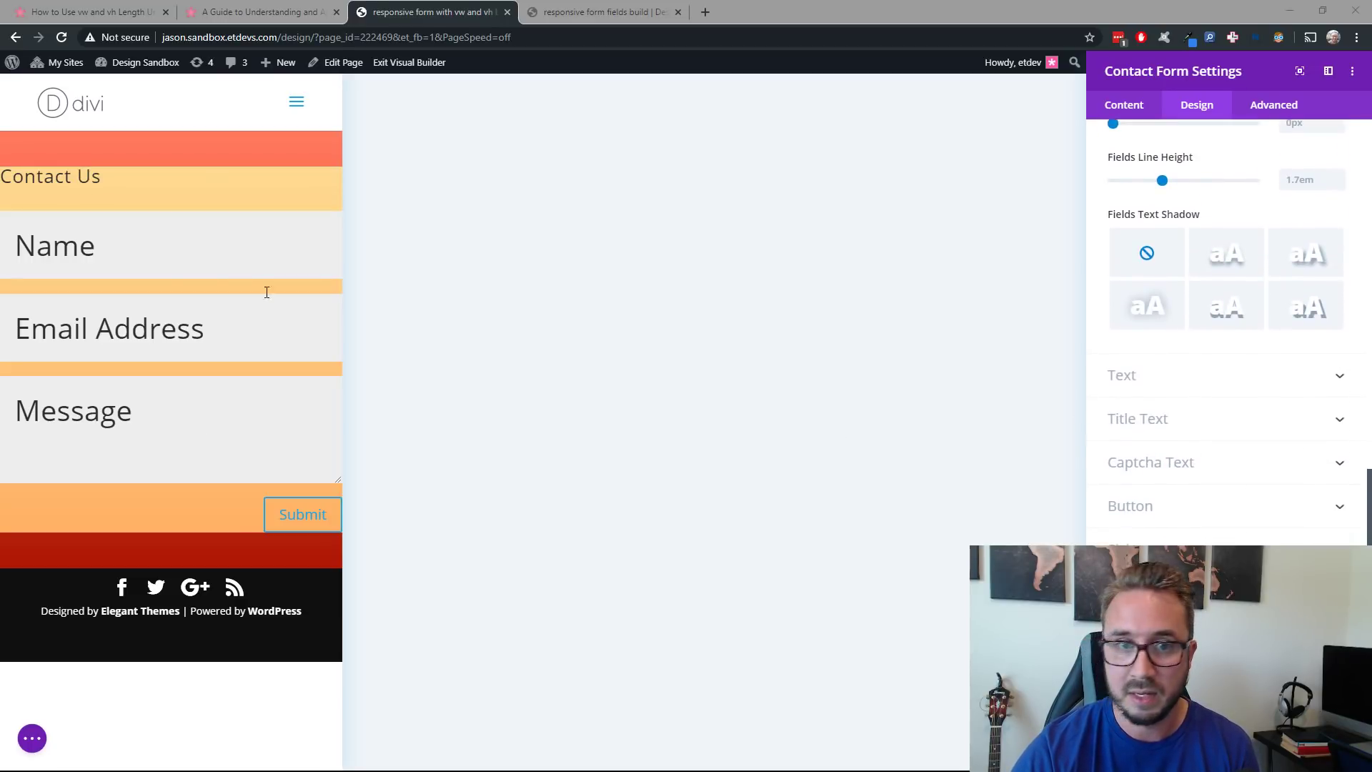
left_click_drag(132, 174, 2, 176)
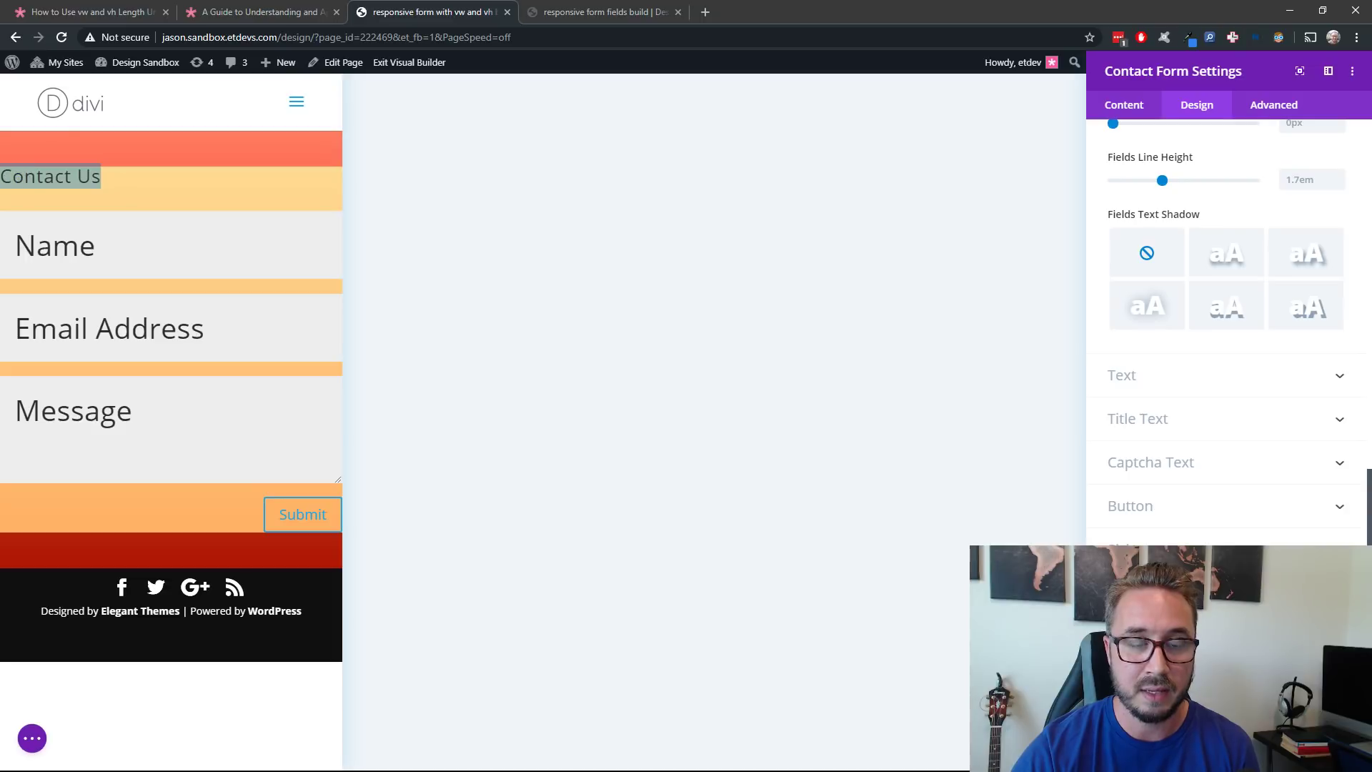
left_click(1190, 421)
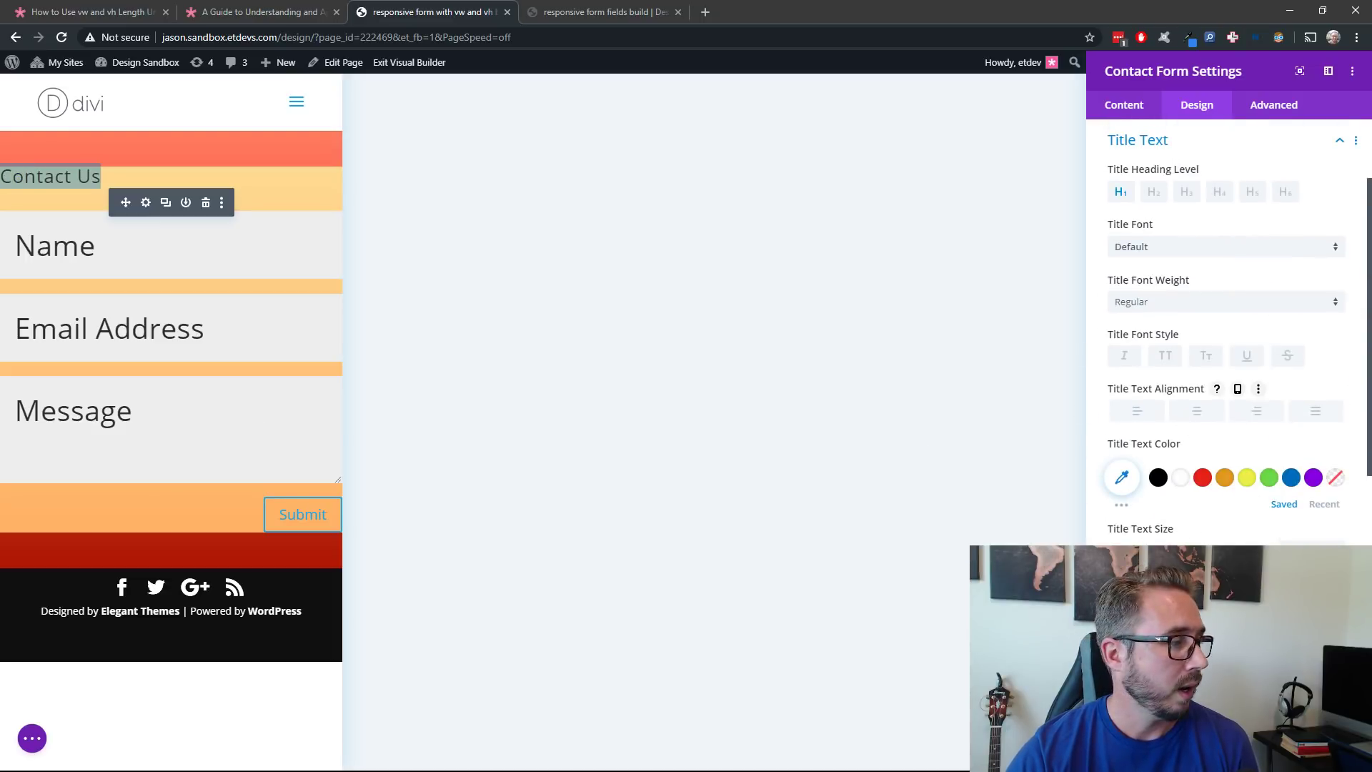
left_click(1152, 193)
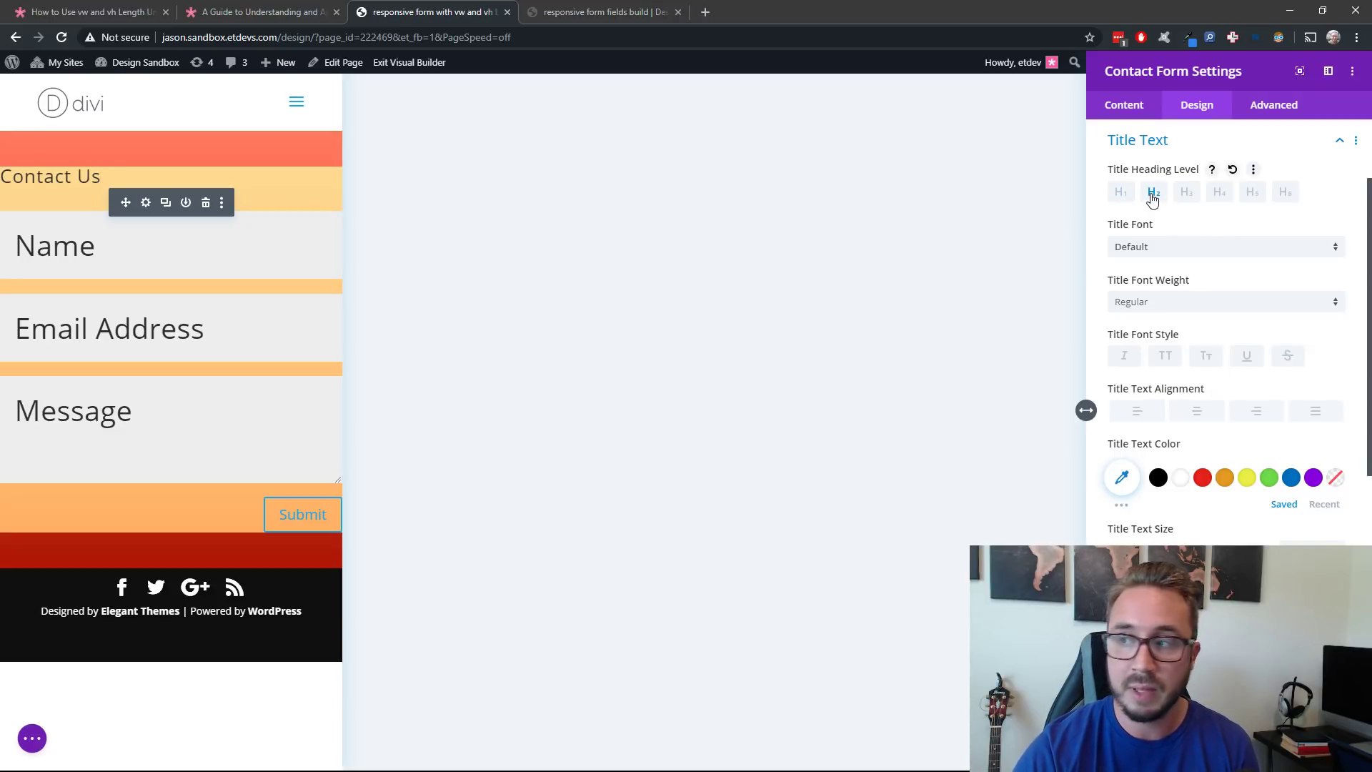
left_click(1240, 251)
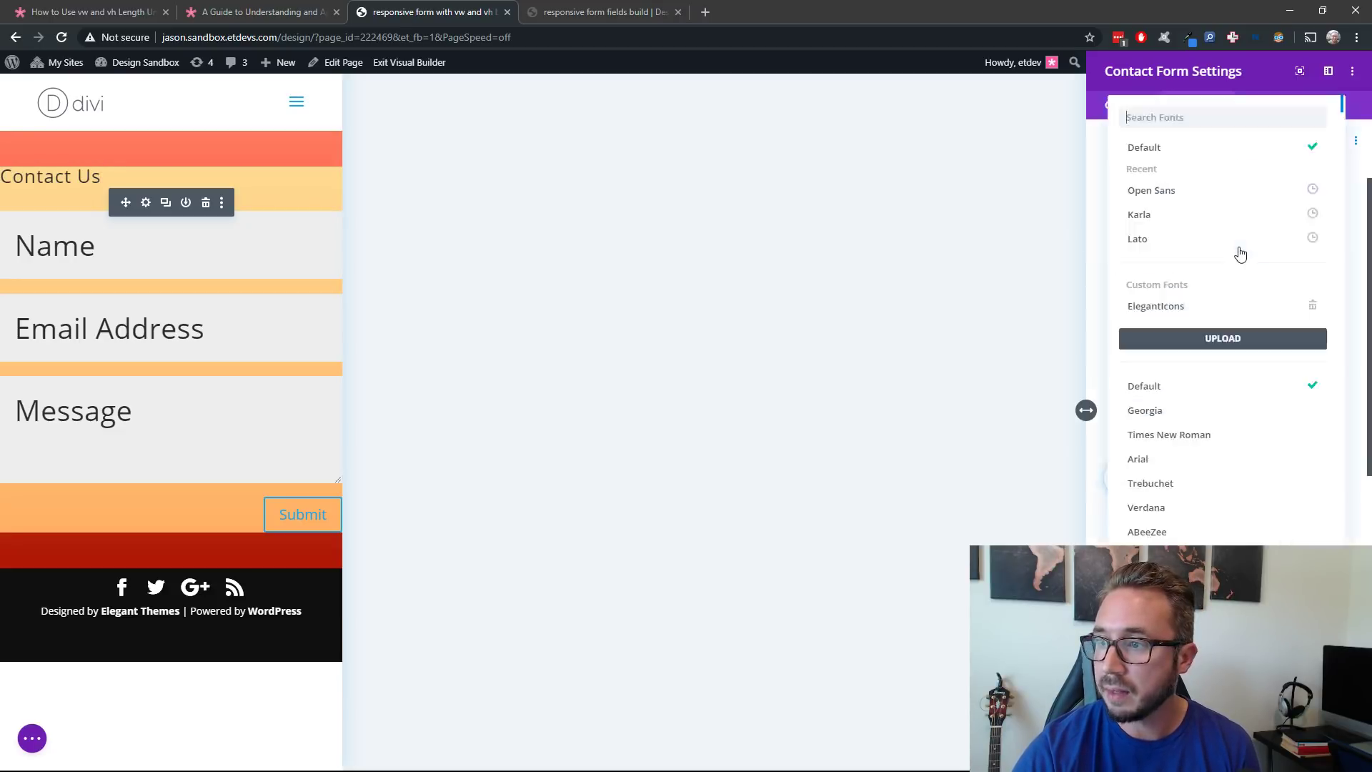
left_click(1193, 216)
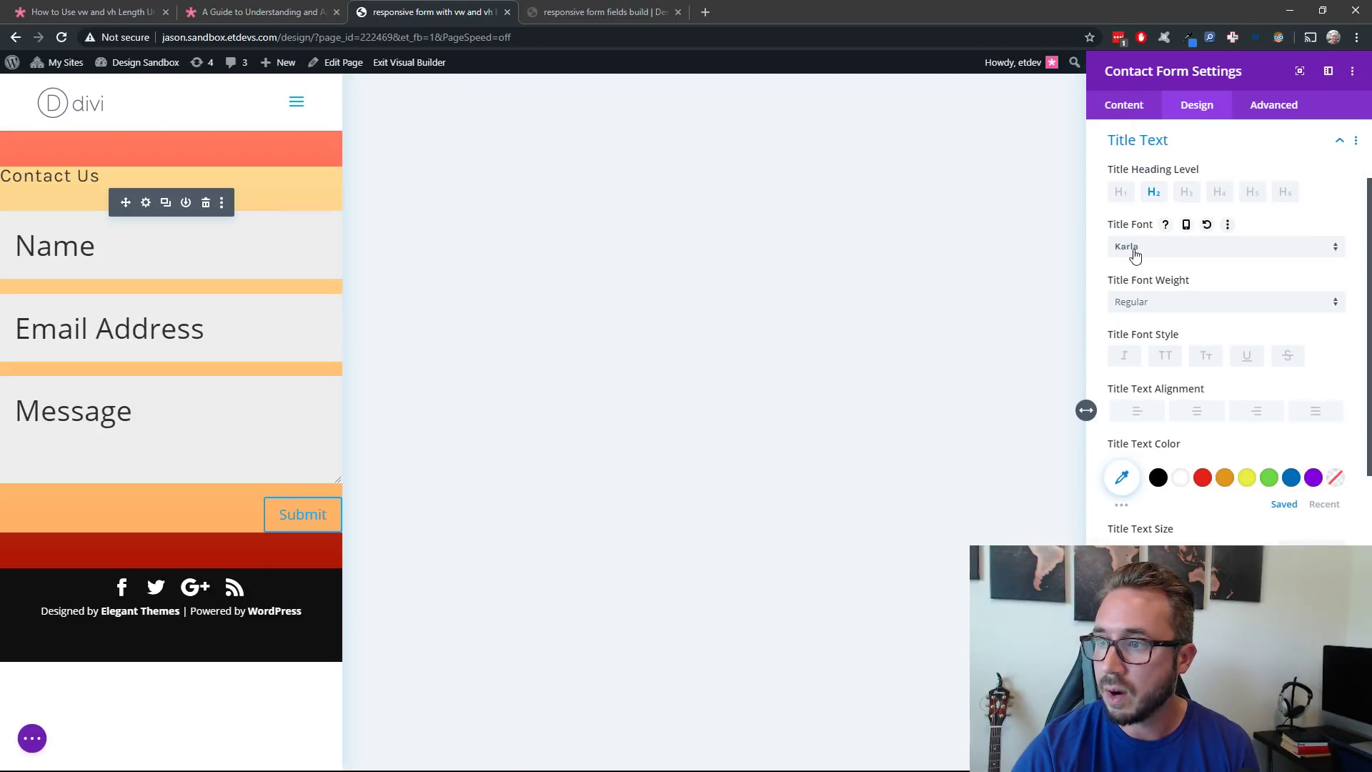
left_click(1205, 303)
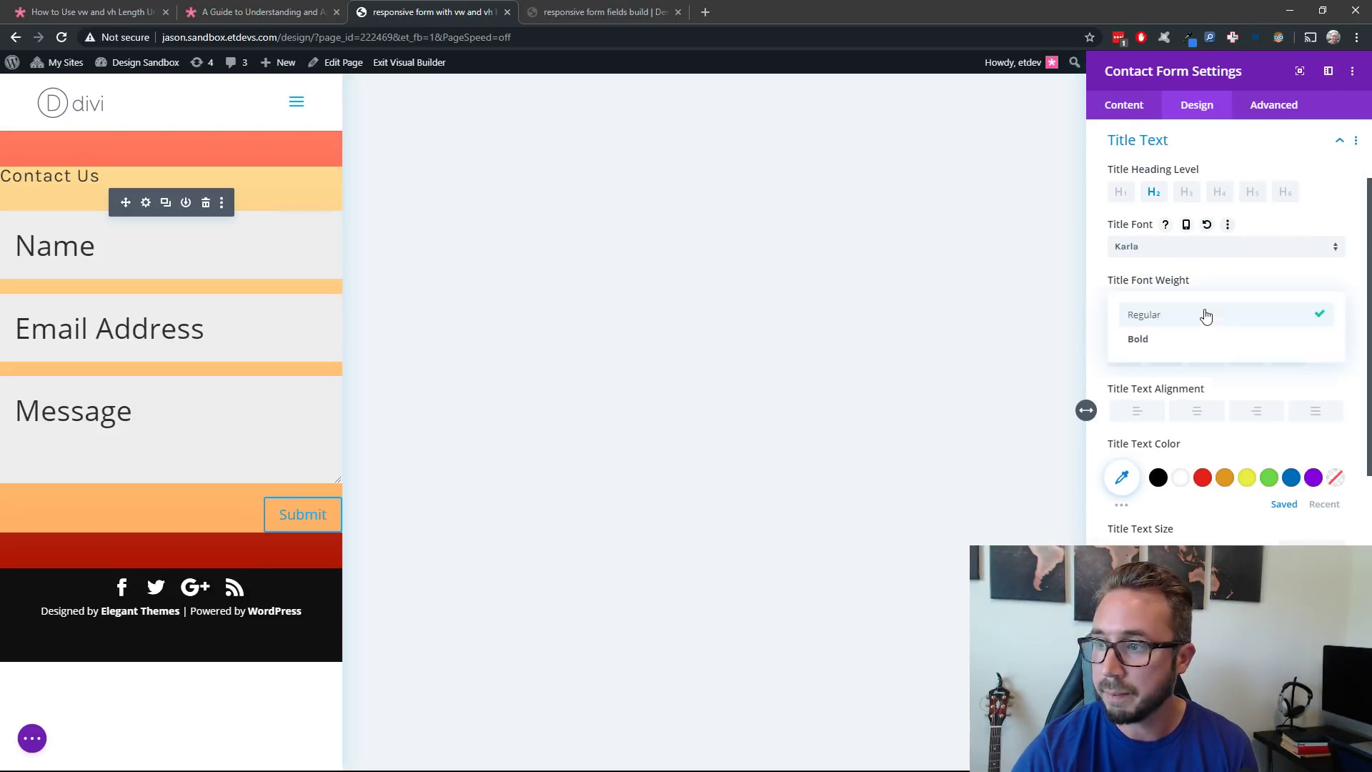
left_click(1190, 341)
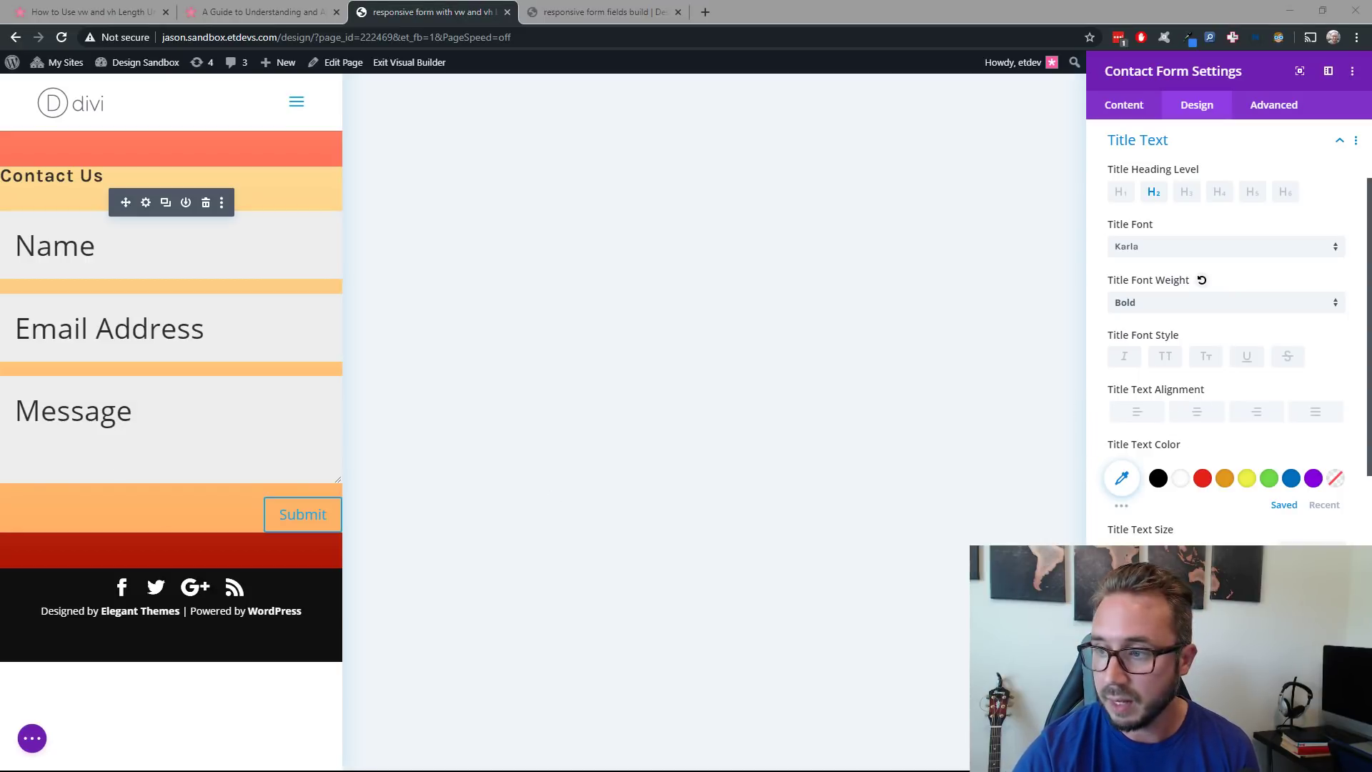
Set the title text color to #f56845 and the title text size to 7vw
left_click(1121, 479)
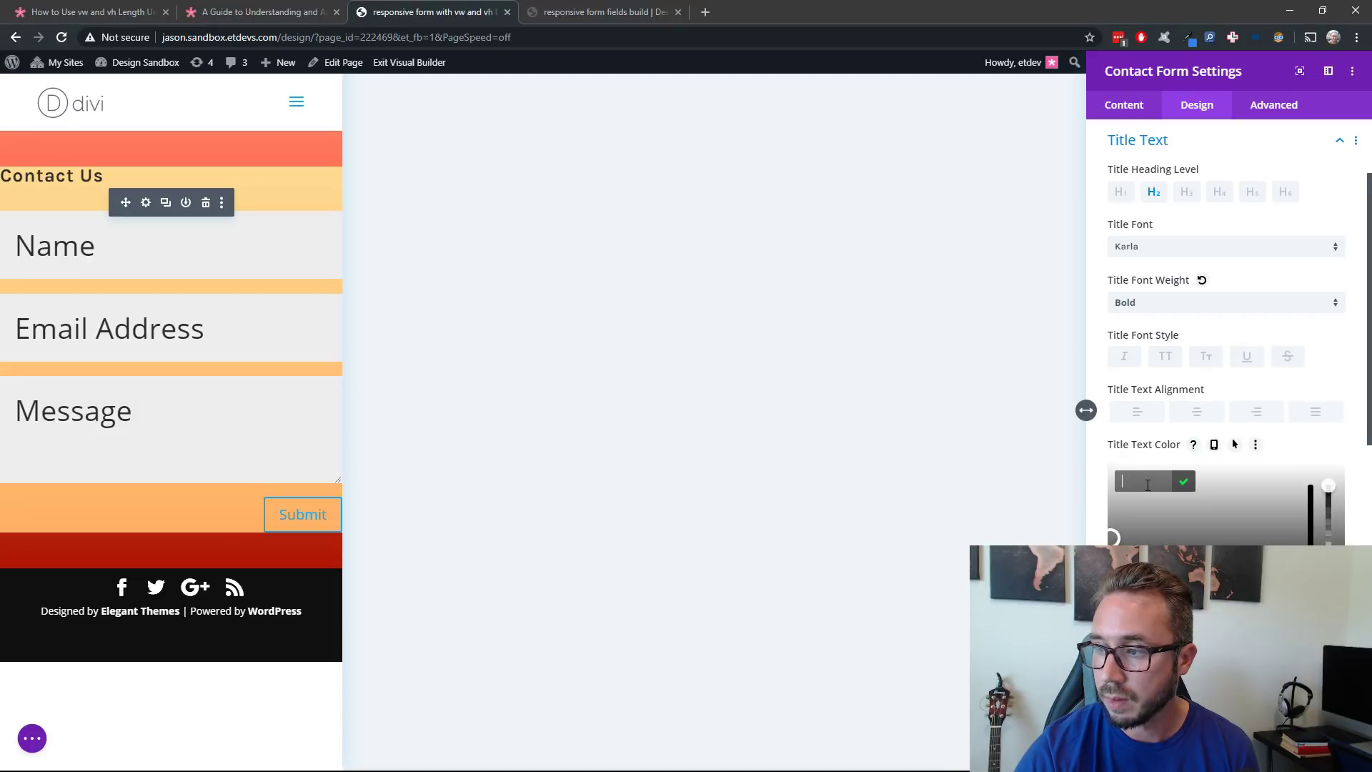
type("#f56845")
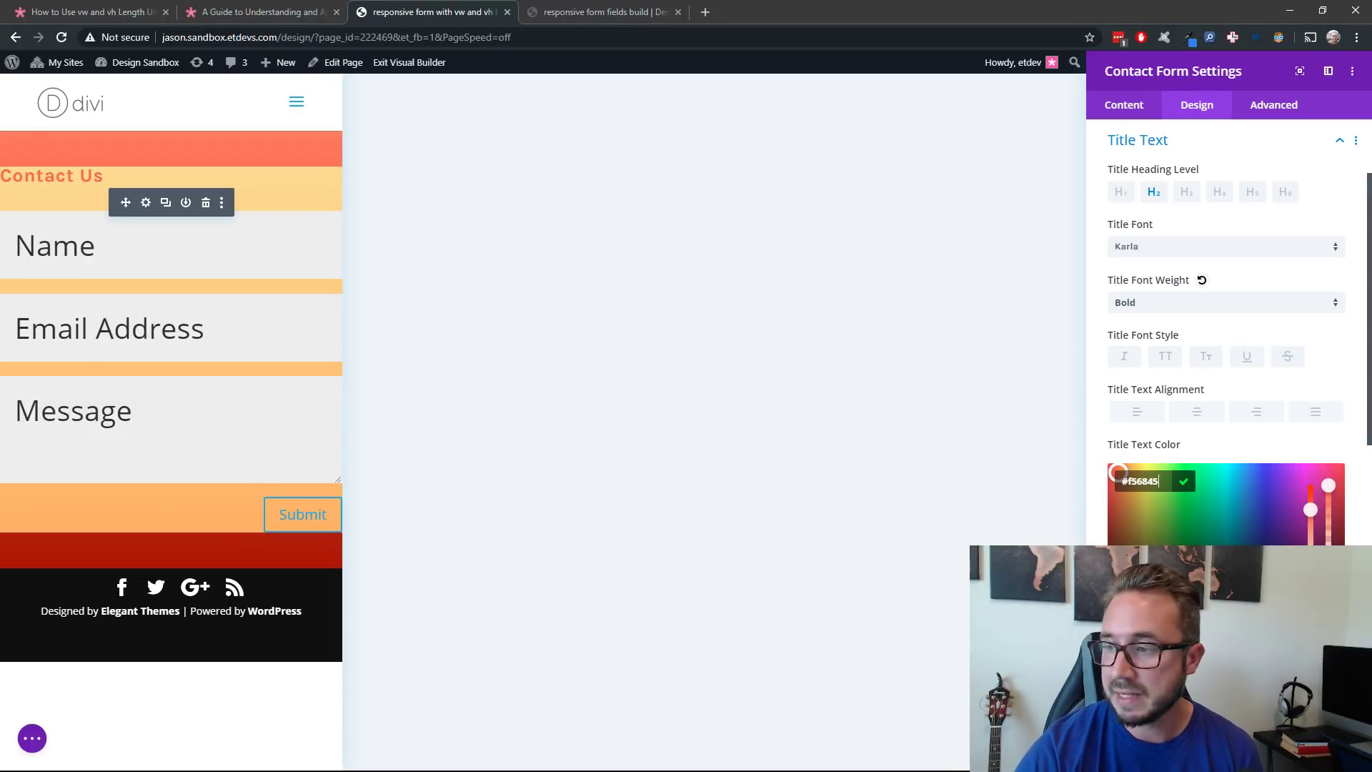
scroll(1264, 429, "down", 3)
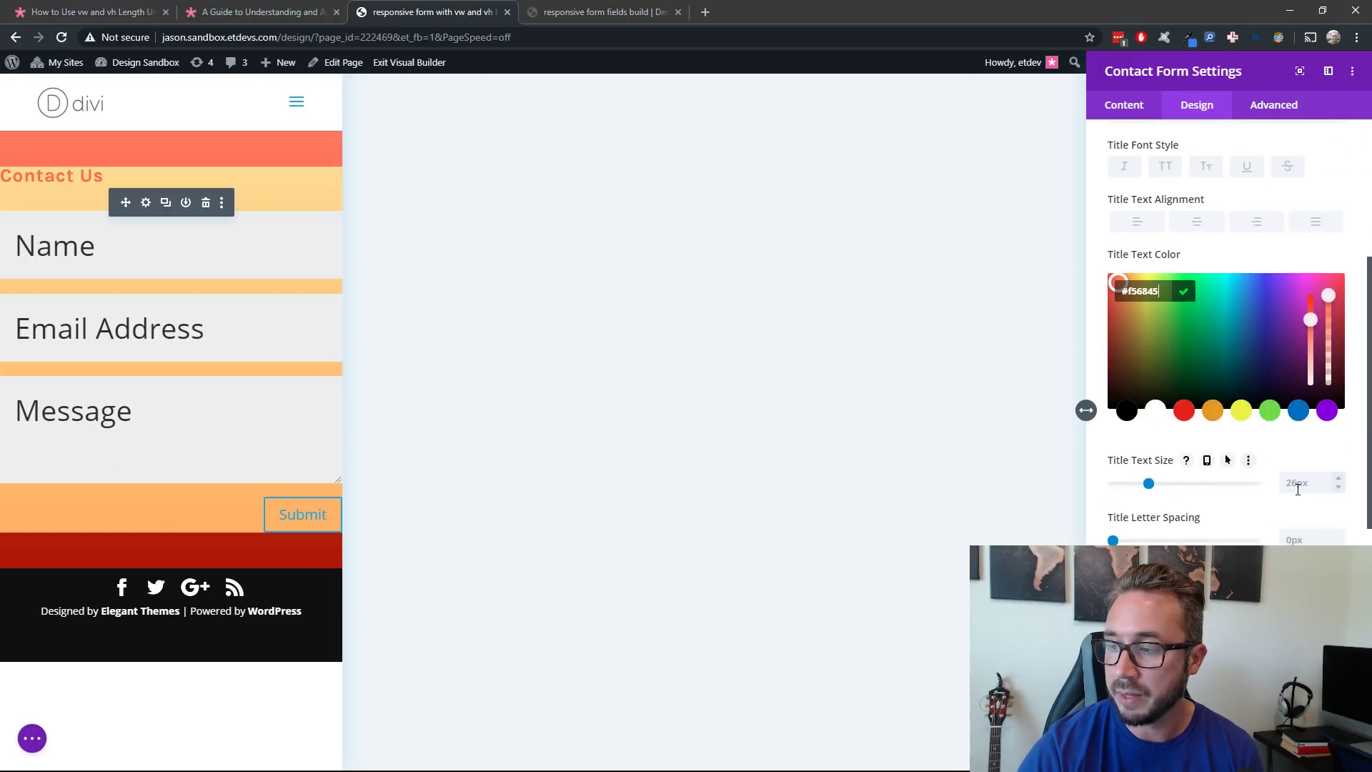
left_click(1299, 489)
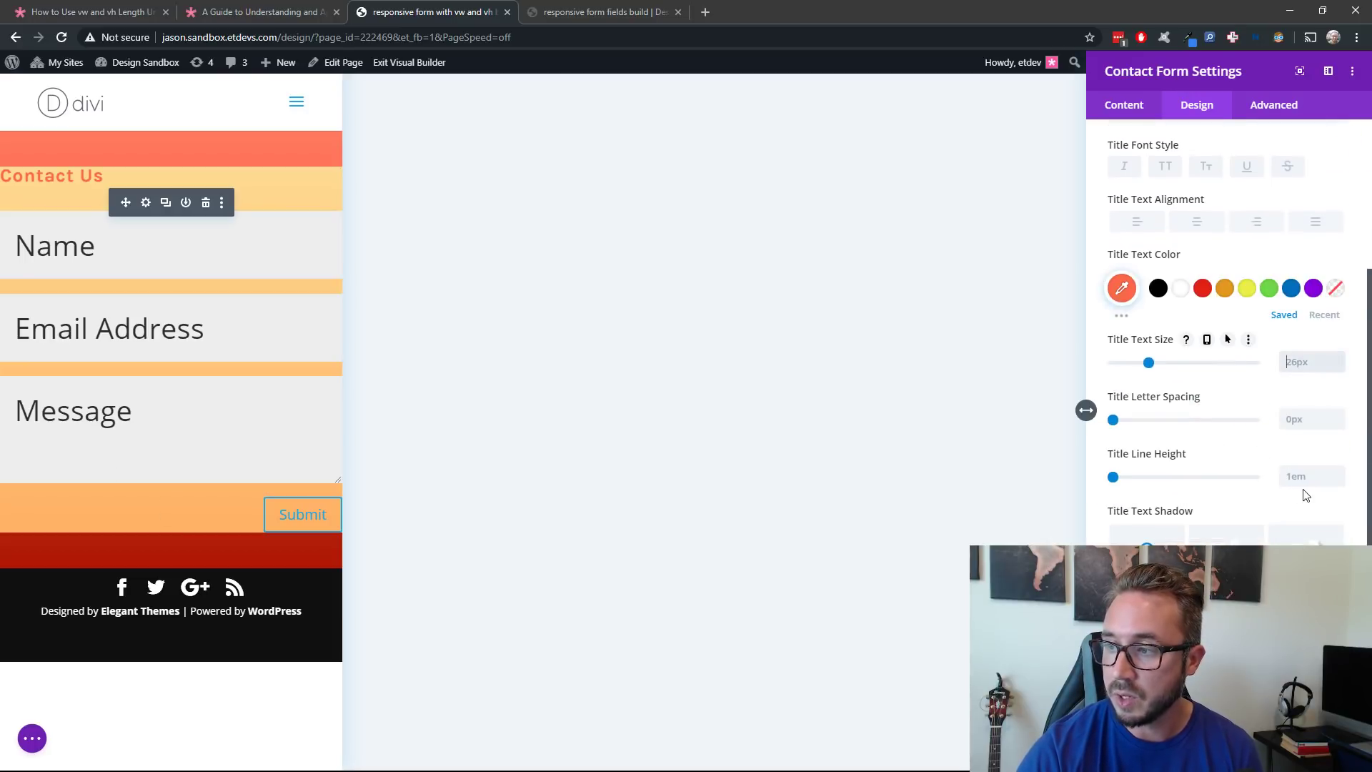
left_click(1315, 361)
type("7vw")
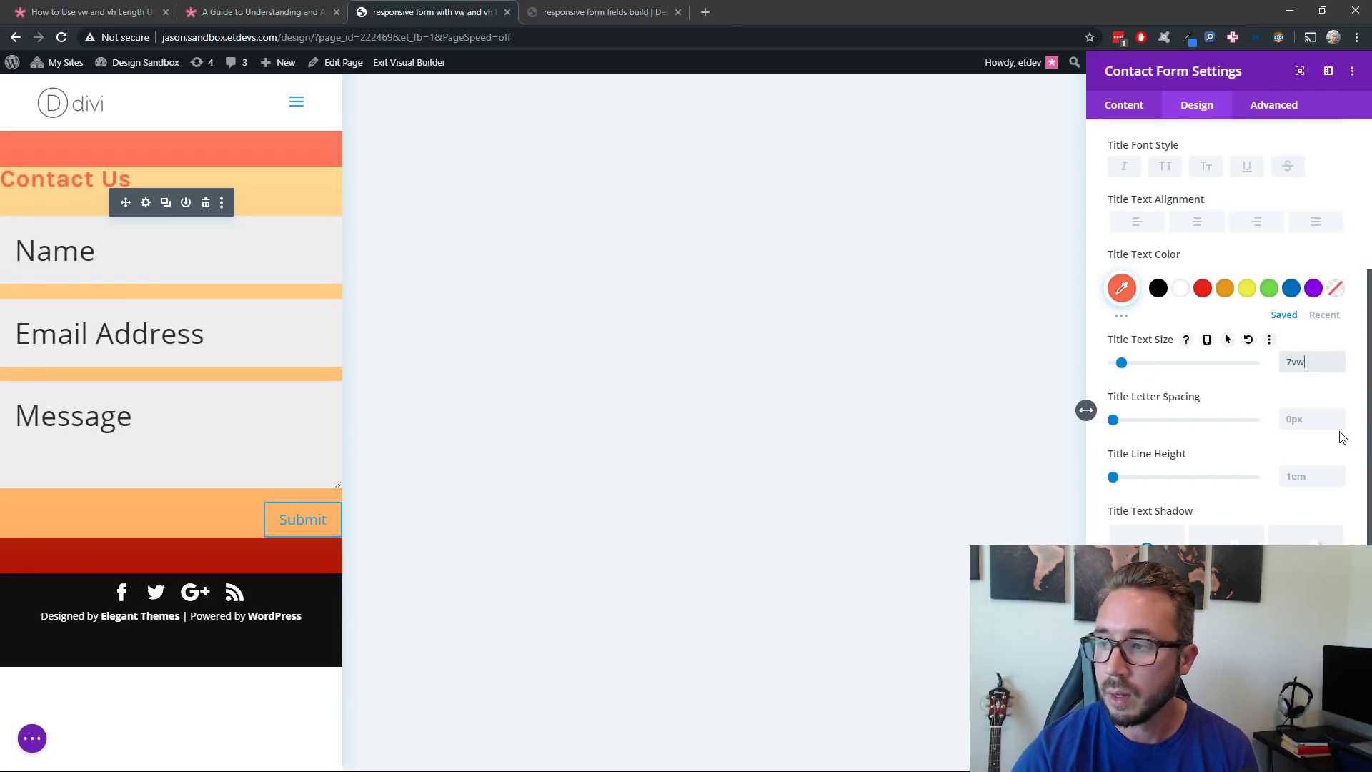
Switch the page preview to desktop view to check the title size
scroll(1280, 374, "up", 3)
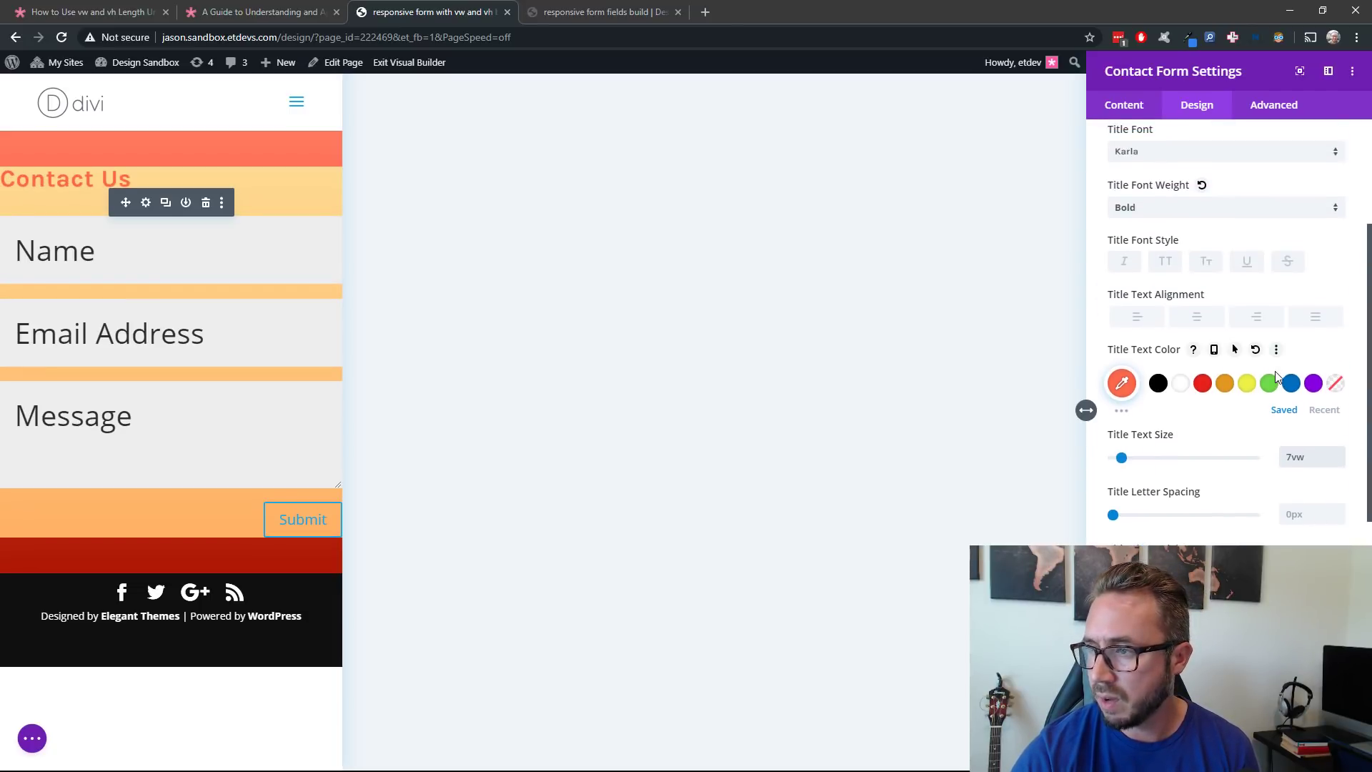
scroll(1229, 330, "up", 2)
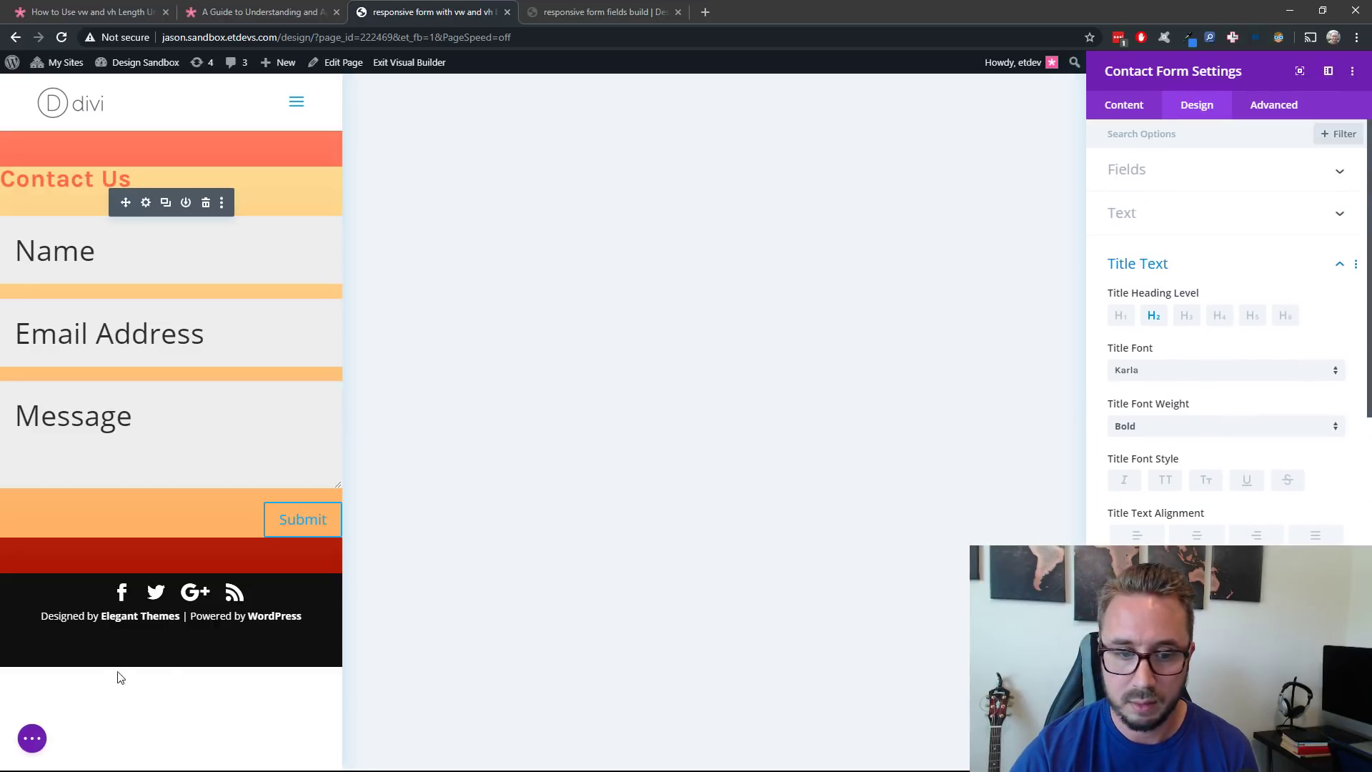
left_click(32, 732)
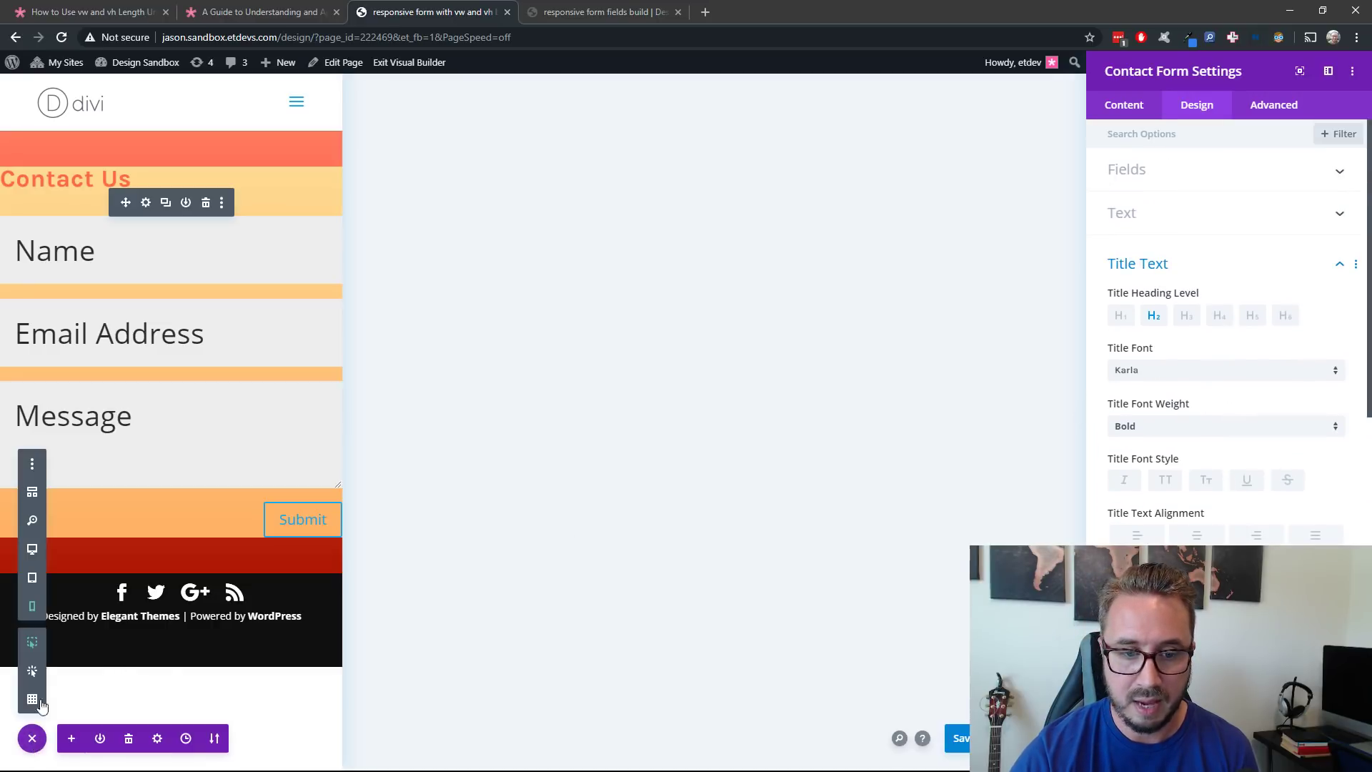
left_click(32, 550)
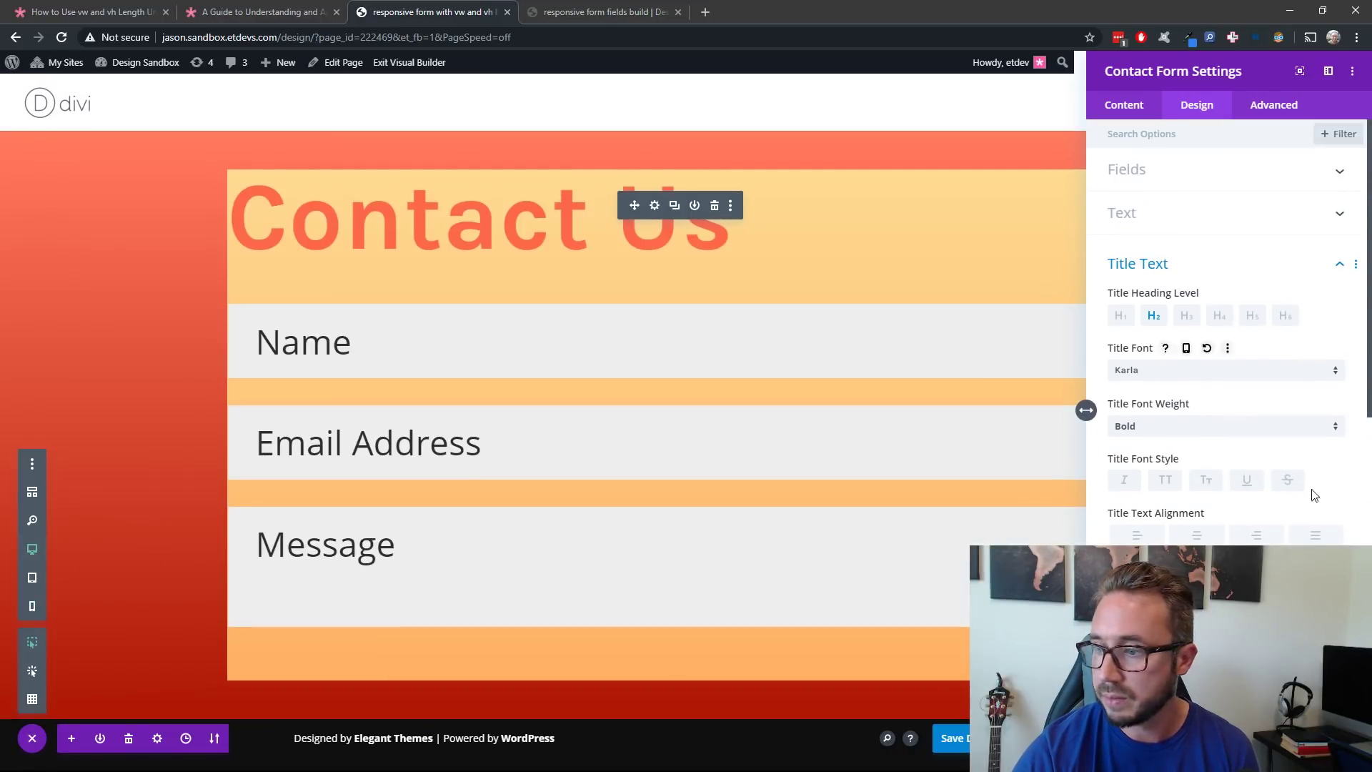
Enable responsive values for the title text size and set the phone size to 8vh
scroll(1312, 500, "down", 2)
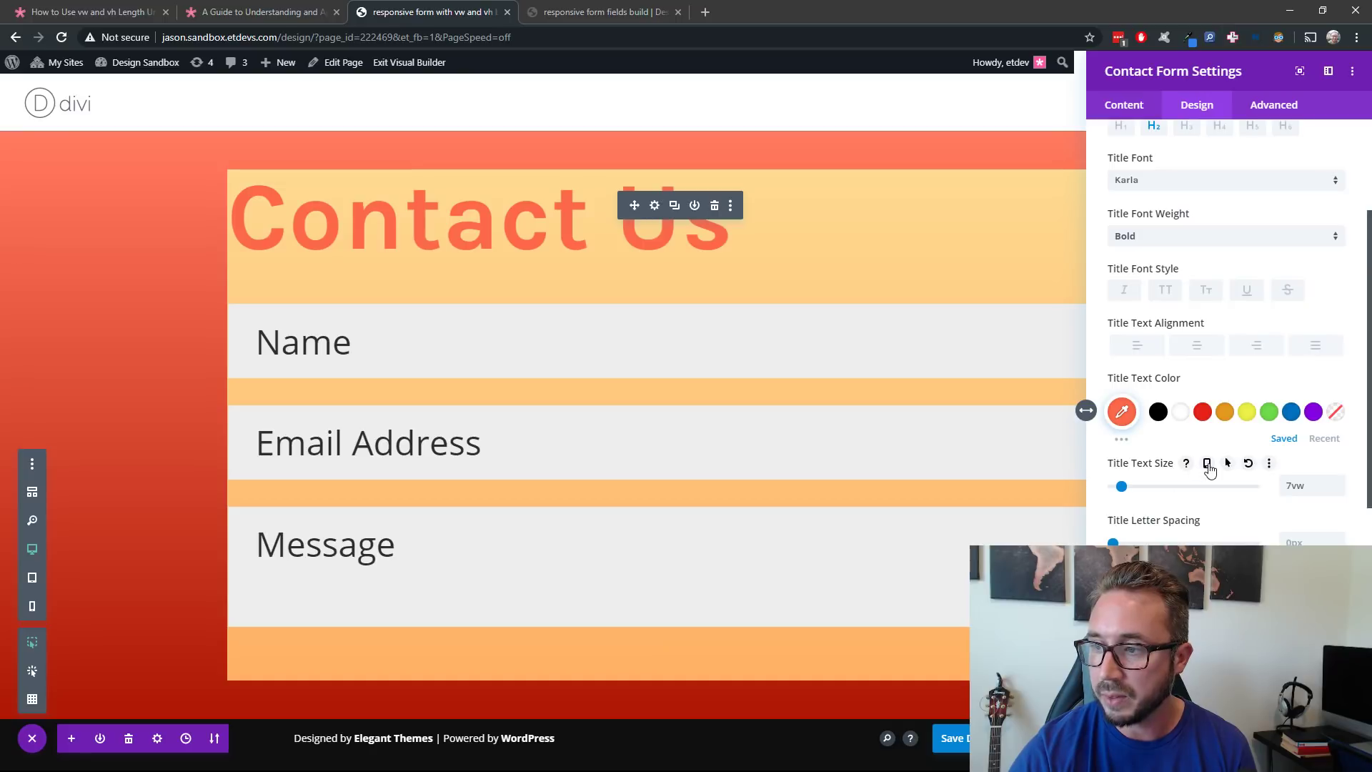
left_click(1206, 463)
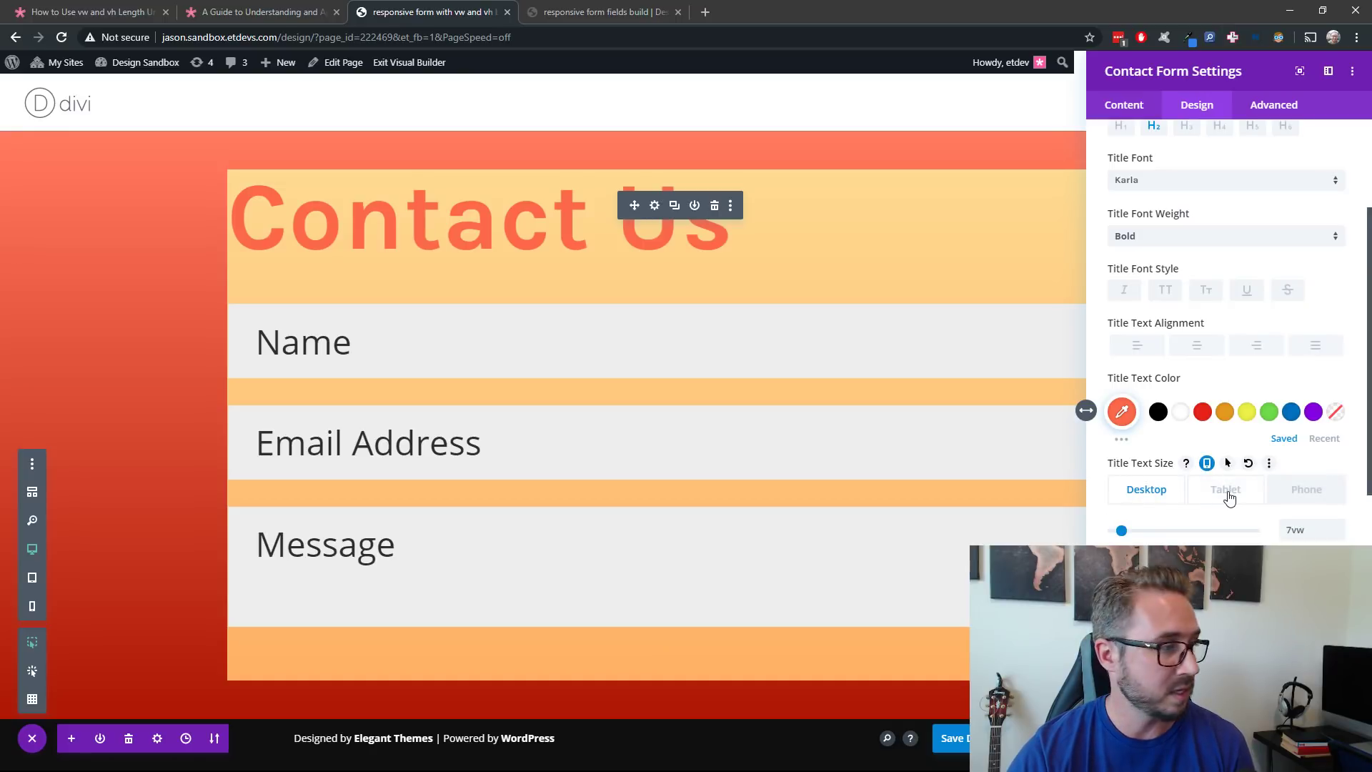
left_click(1297, 492)
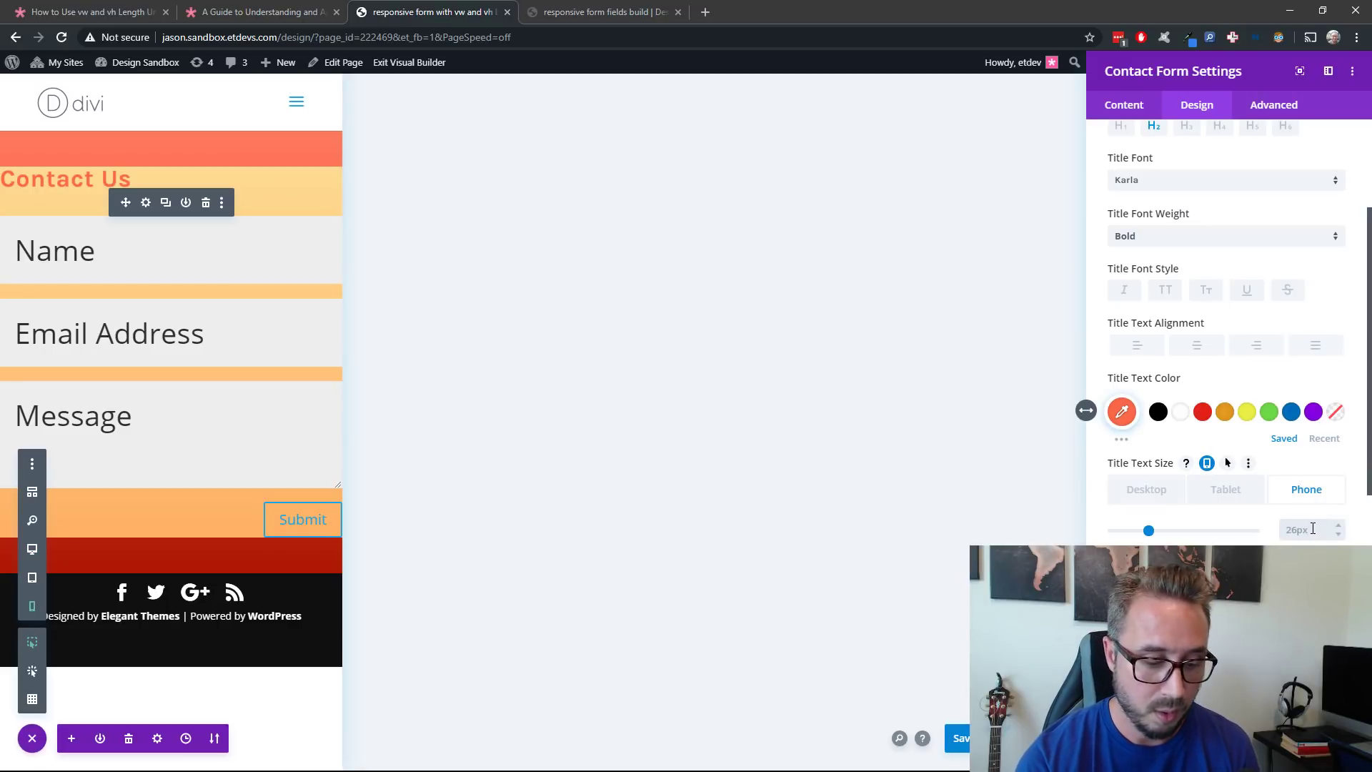
left_click(1313, 529)
type("8vh")
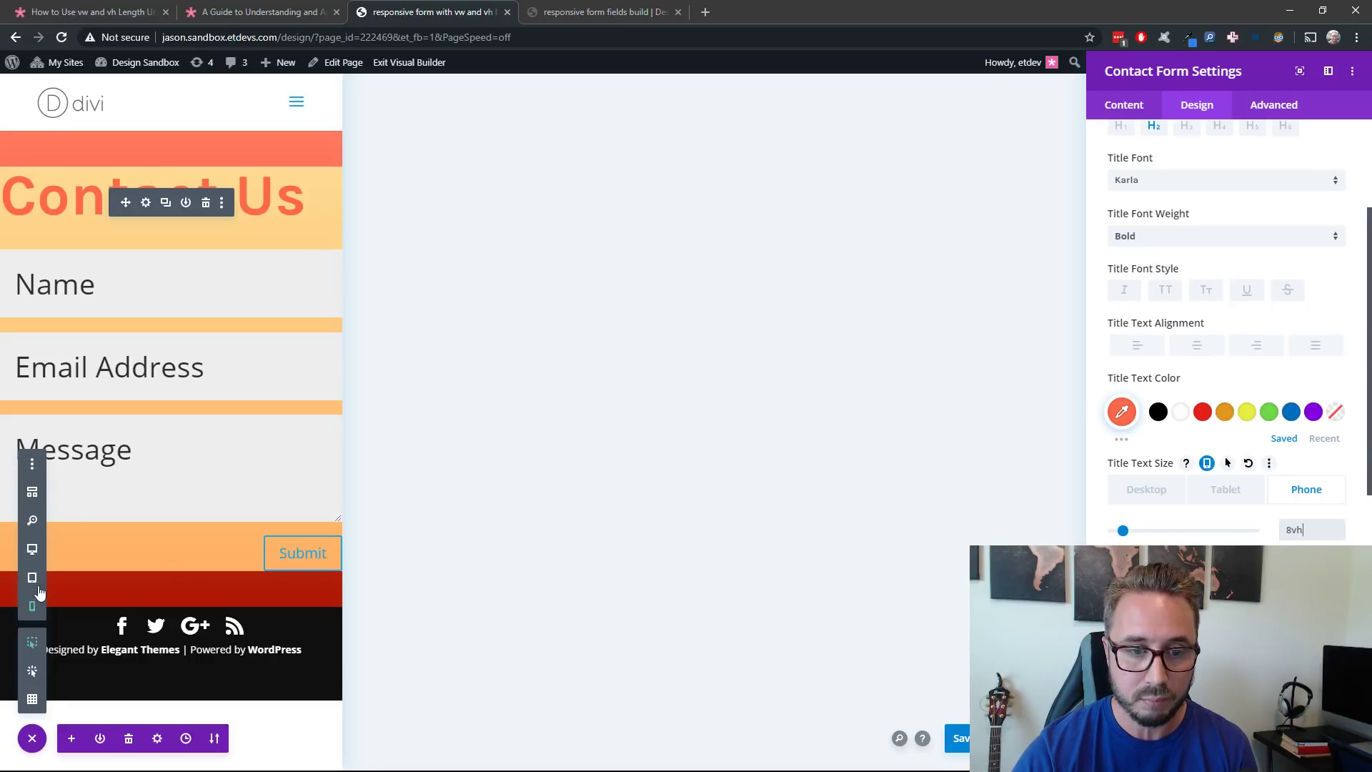
Return the page preview to desktop view and set the title line height to 1em
left_click(32, 549)
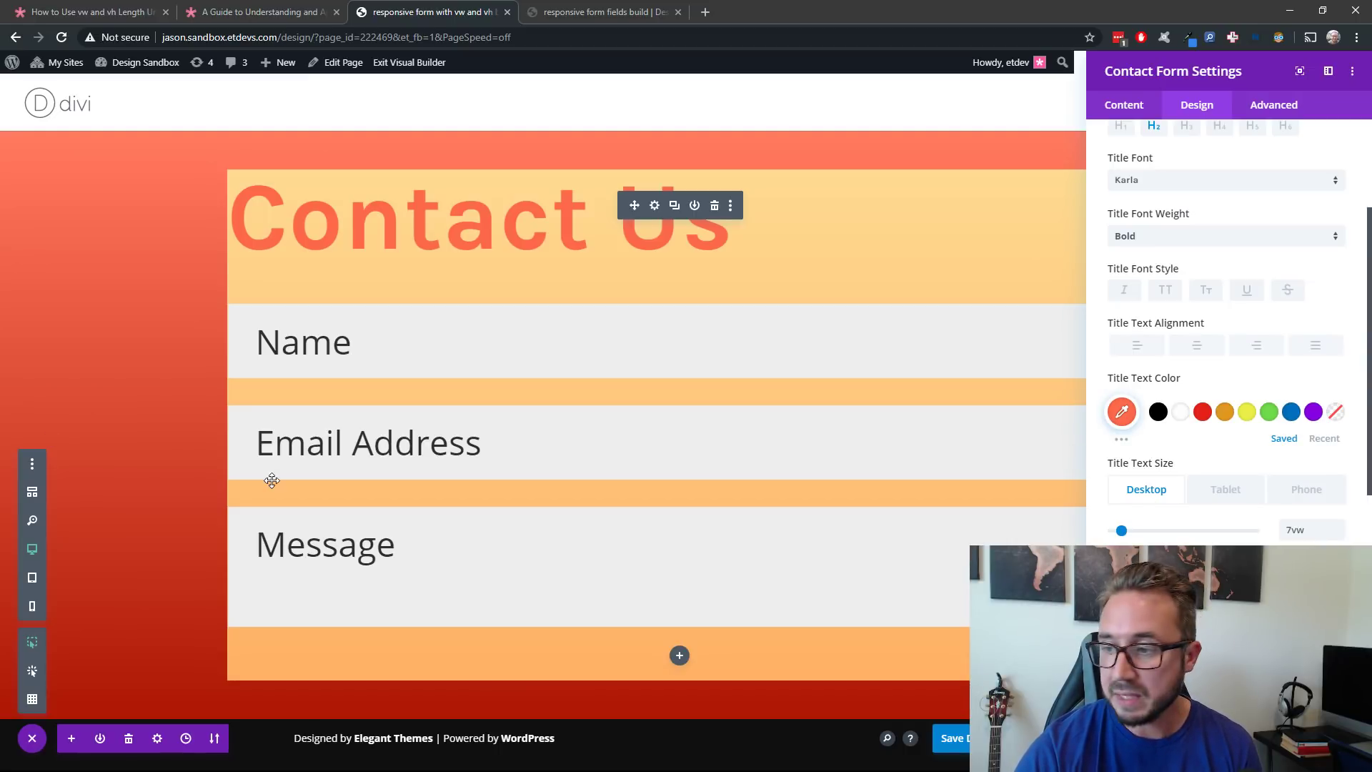
scroll(1086, 410, "down", 1)
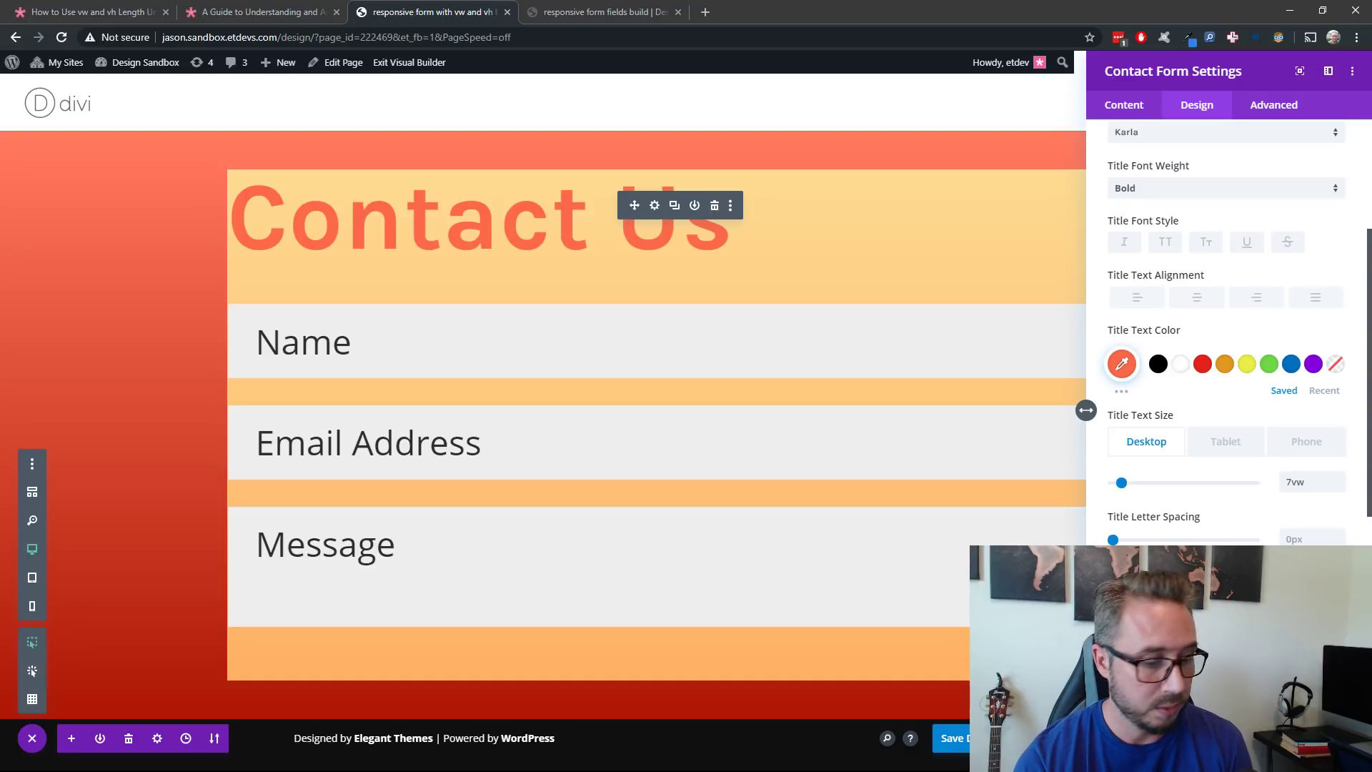
scroll(1087, 410, "down", 1)
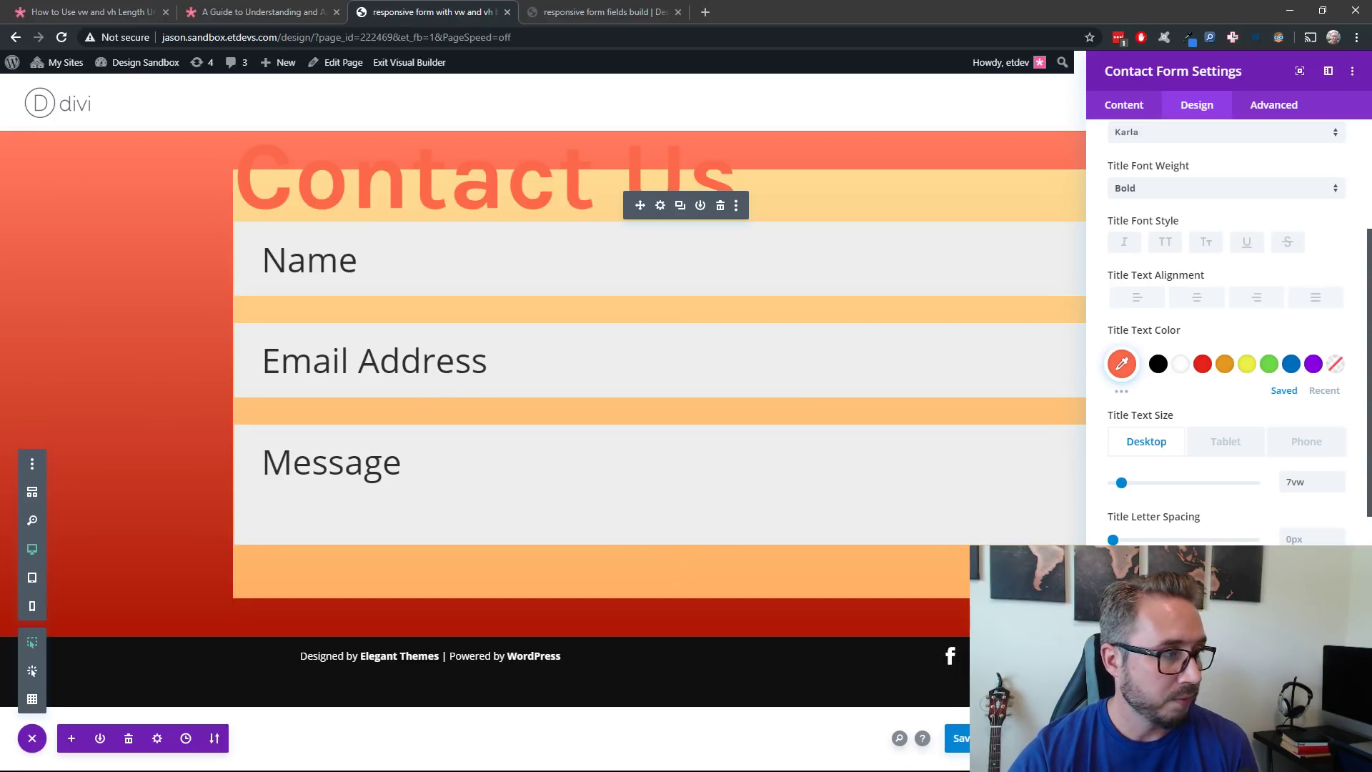
scroll(1086, 410, "down", 1)
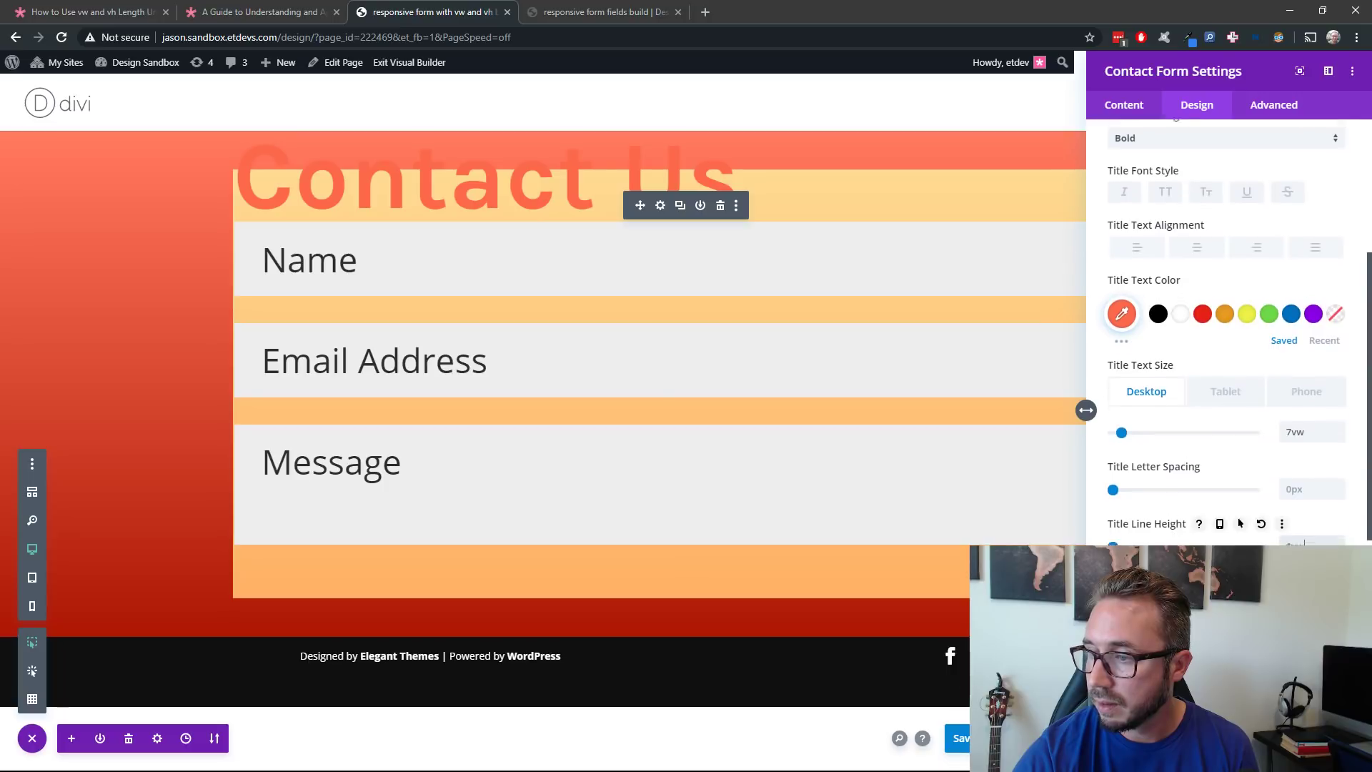
double_click(1279, 503)
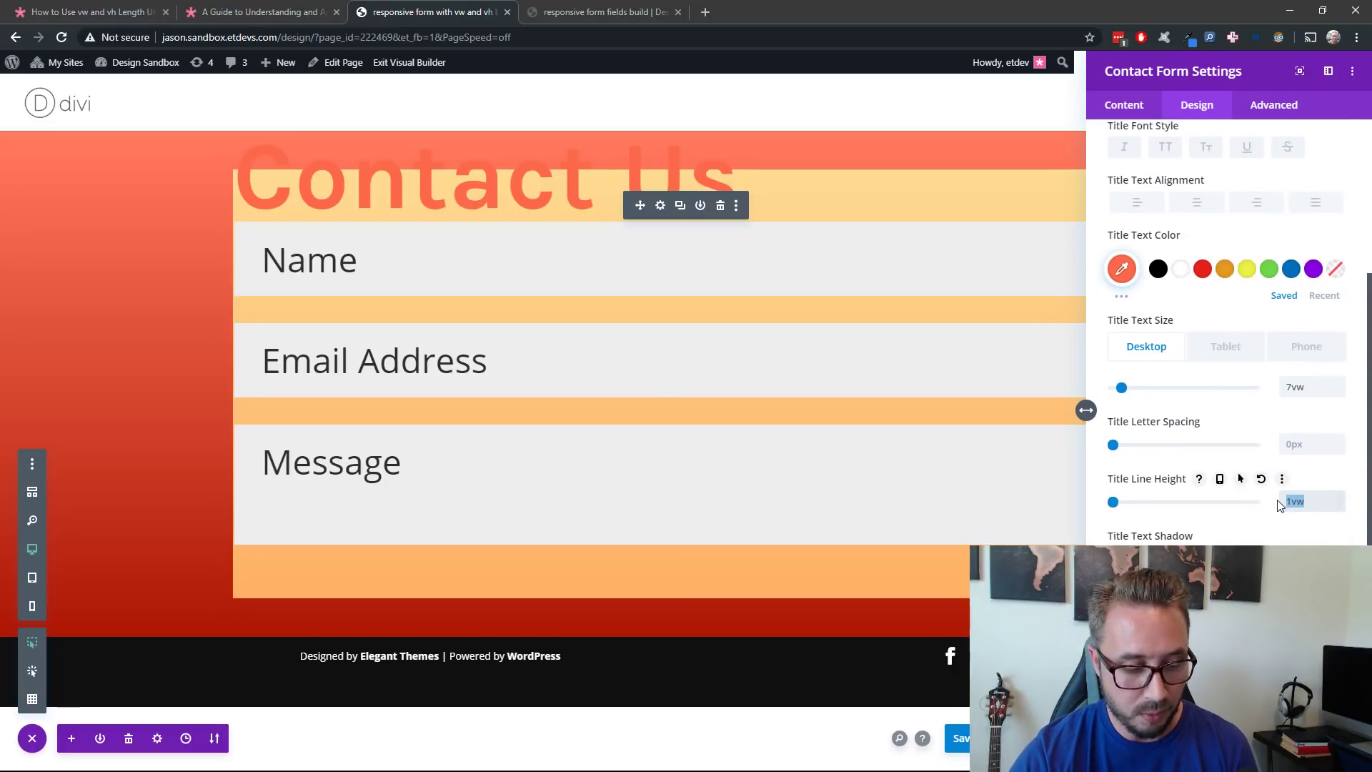
type("1em")
Set the title letter spacing to 1vw and the title line height to 0.6em
left_click(1300, 446)
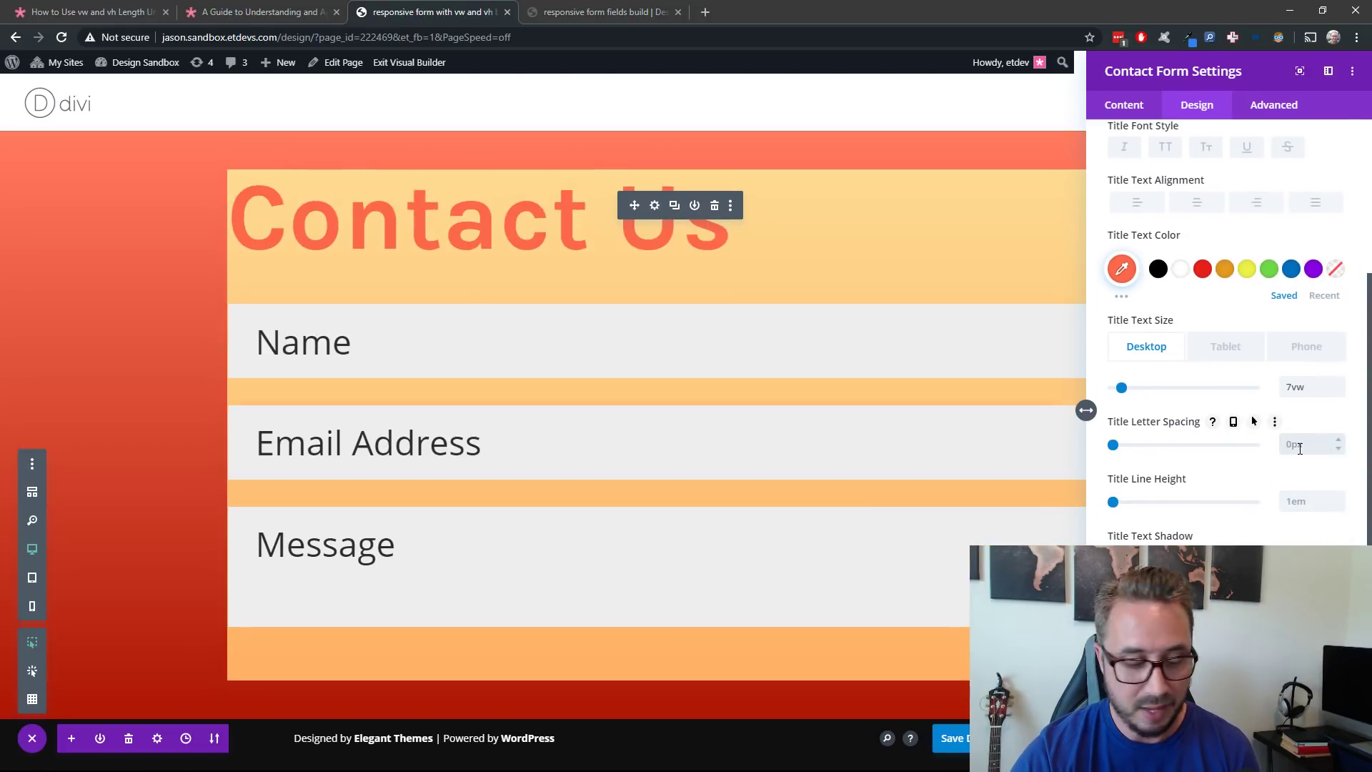
type("1vw")
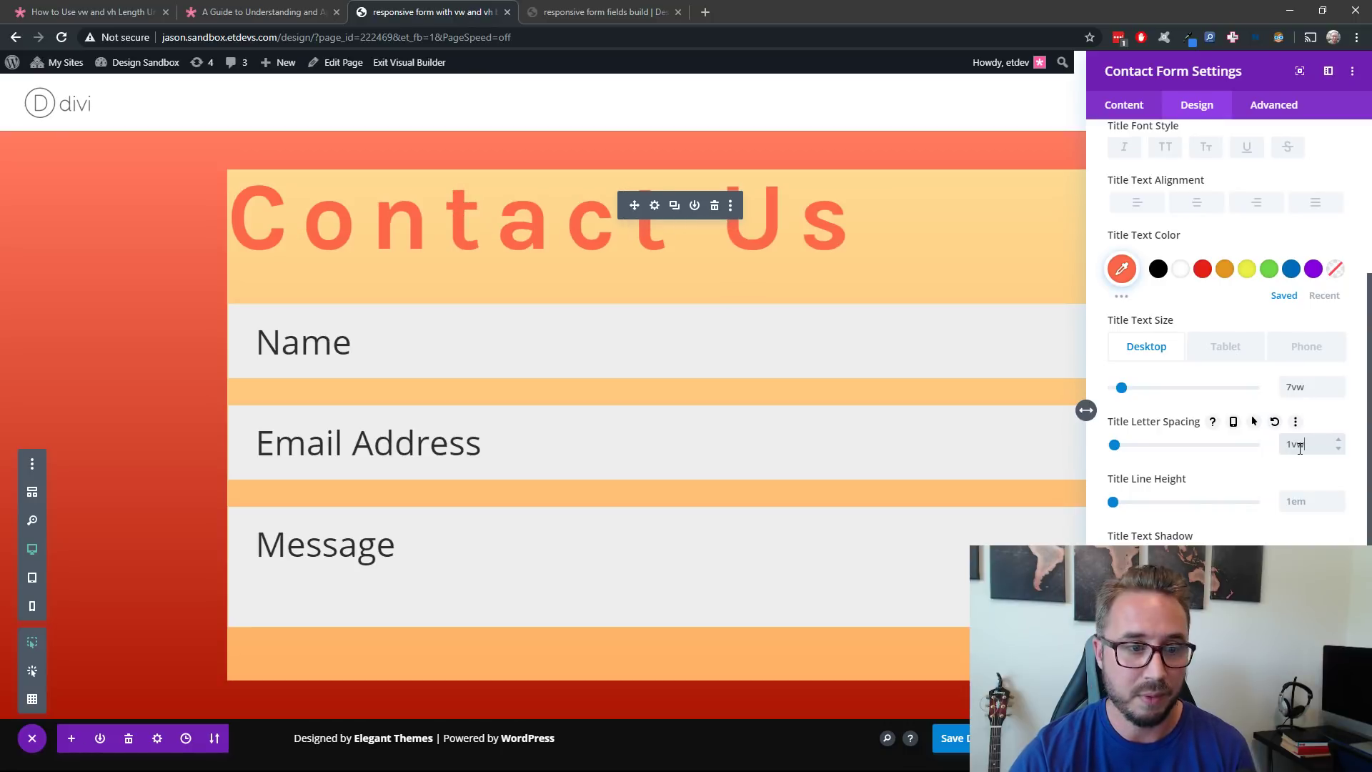
scroll(1301, 448, "down", 2)
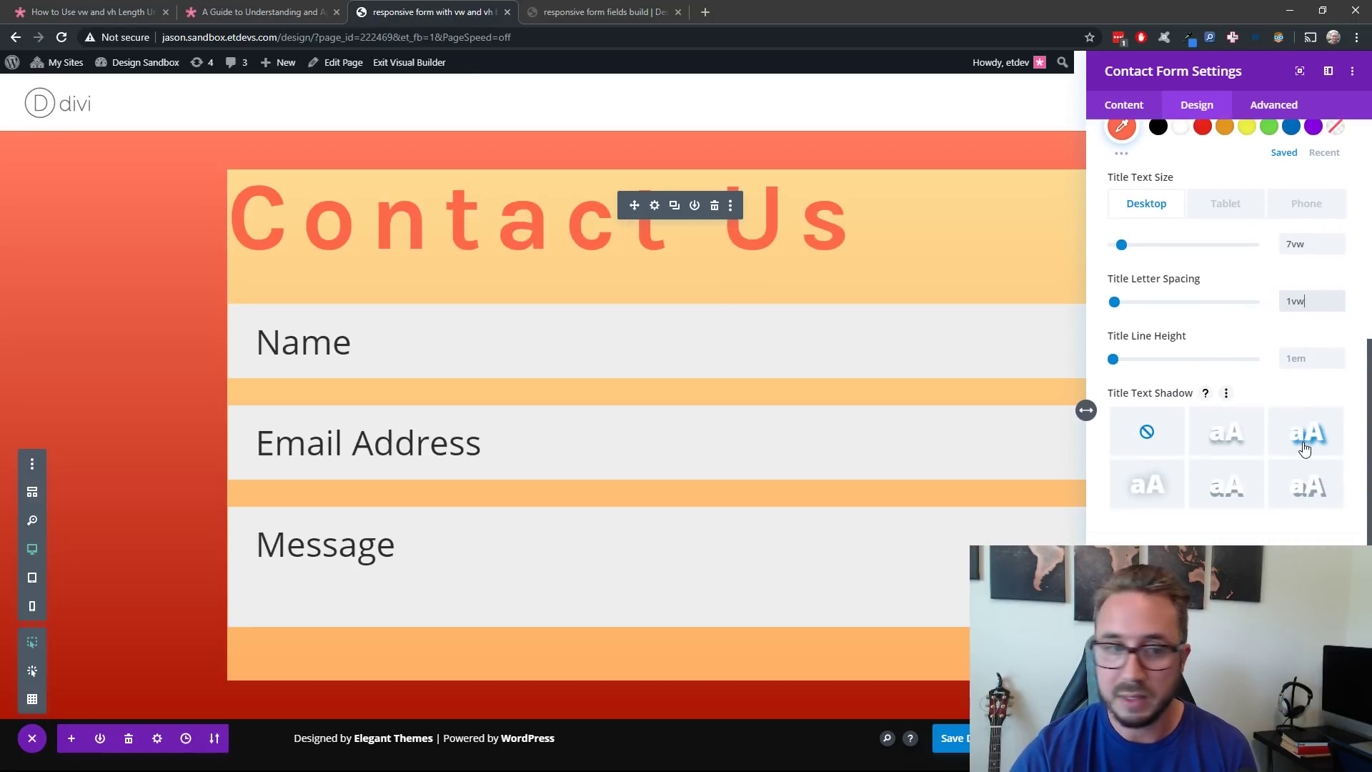
scroll(1305, 447, "down", 1)
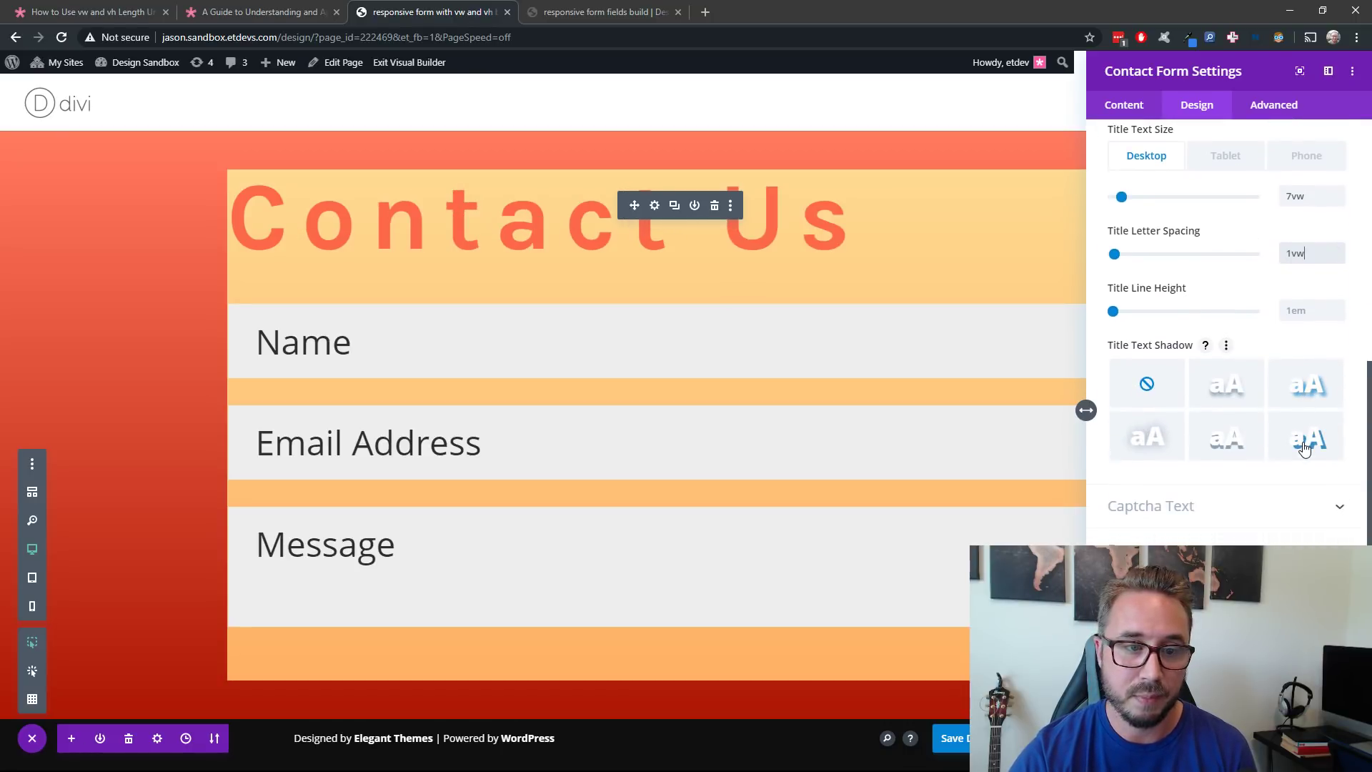
left_click(1308, 310)
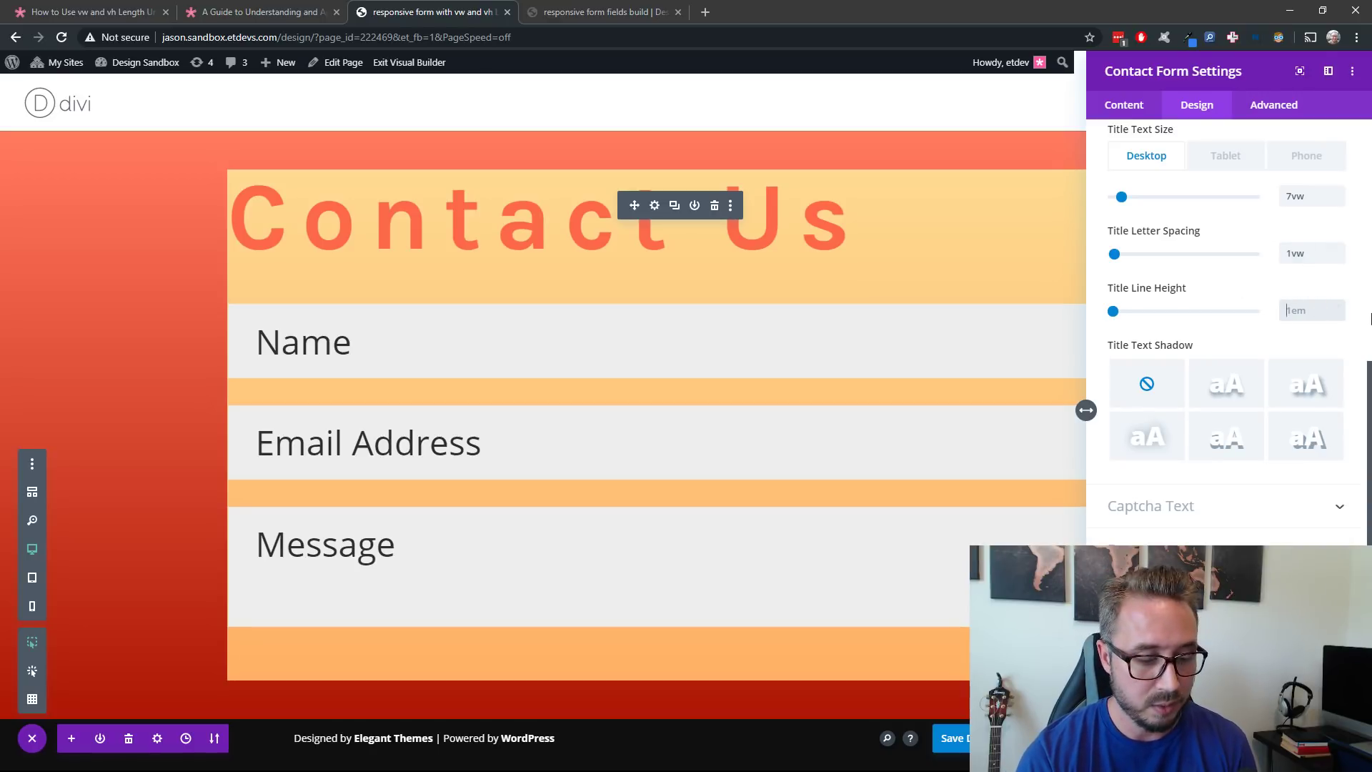
type("0.6em")
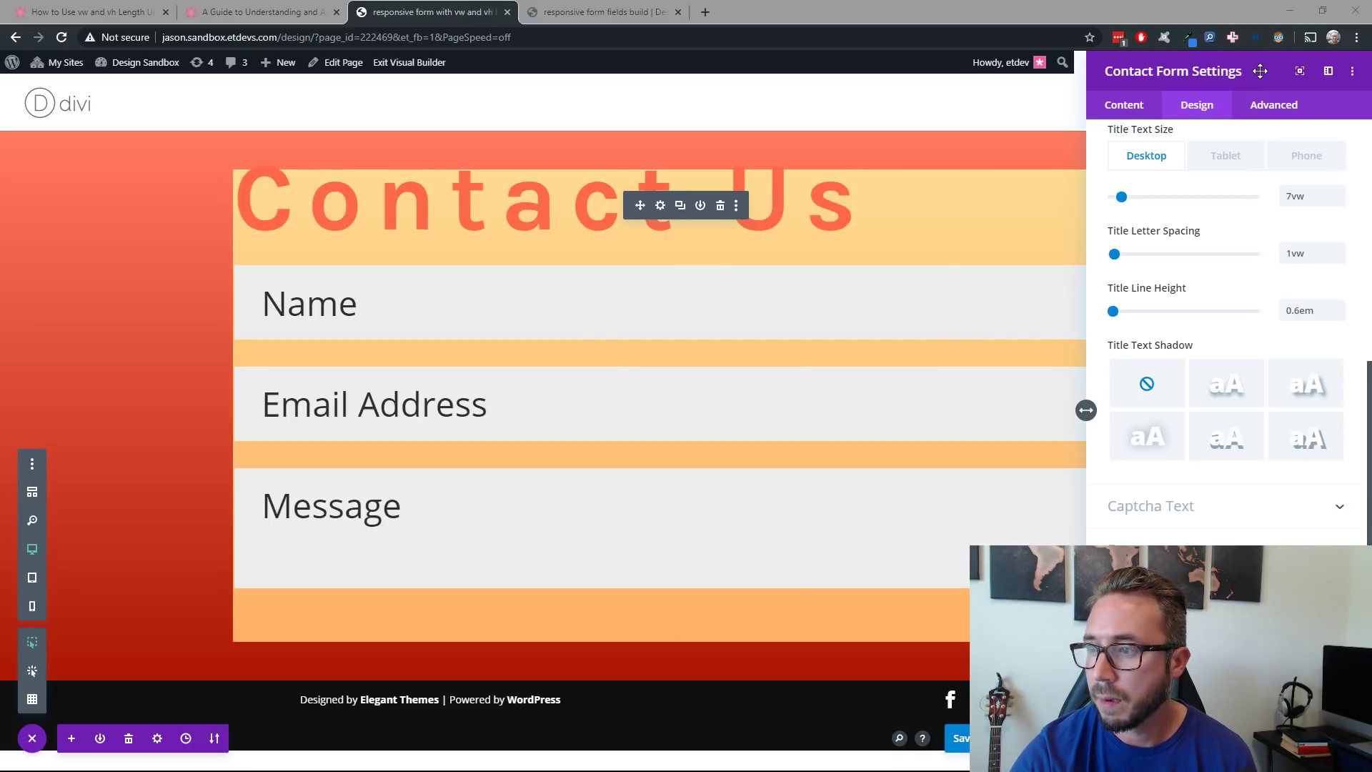
left_click_drag(1259, 69, 1368, 90)
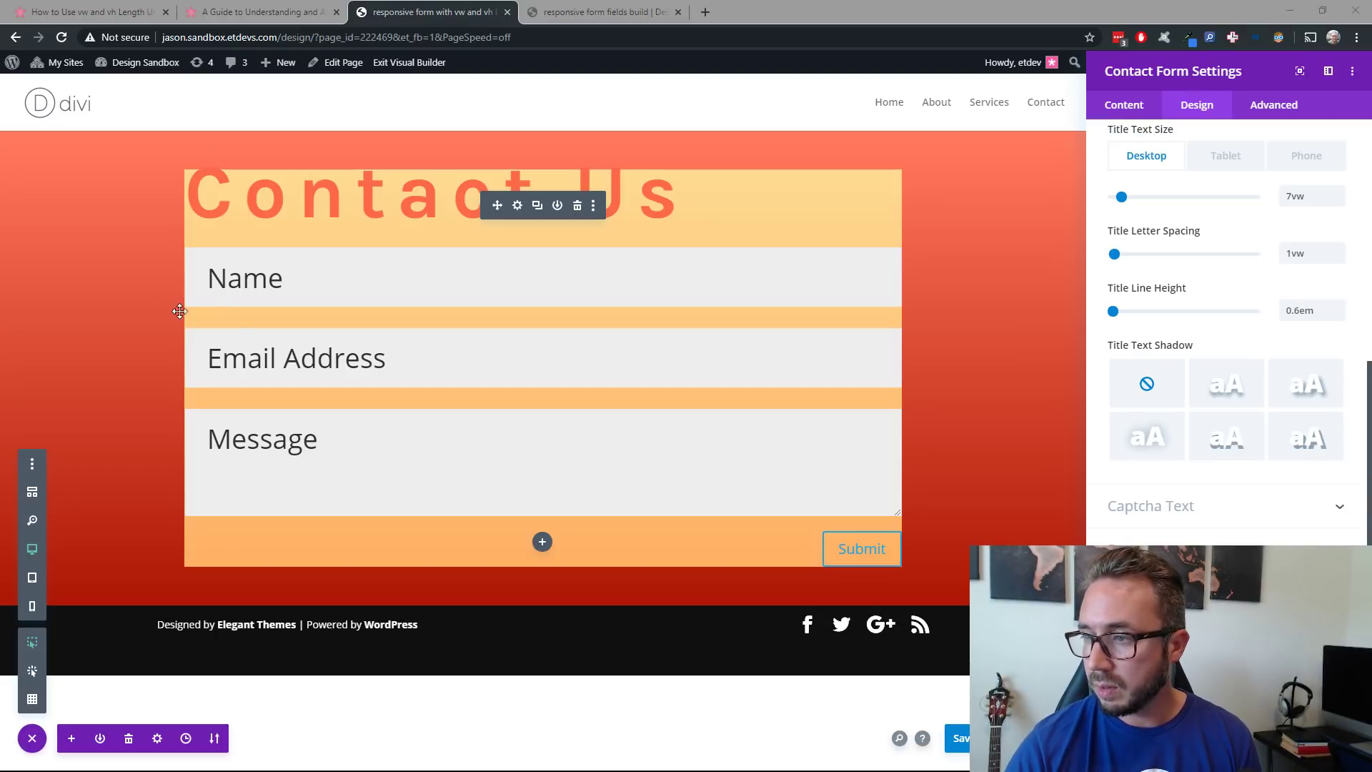
Look through the contact form's captcha text styling options and review the title text settings
scroll(1240, 500, "down", 3)
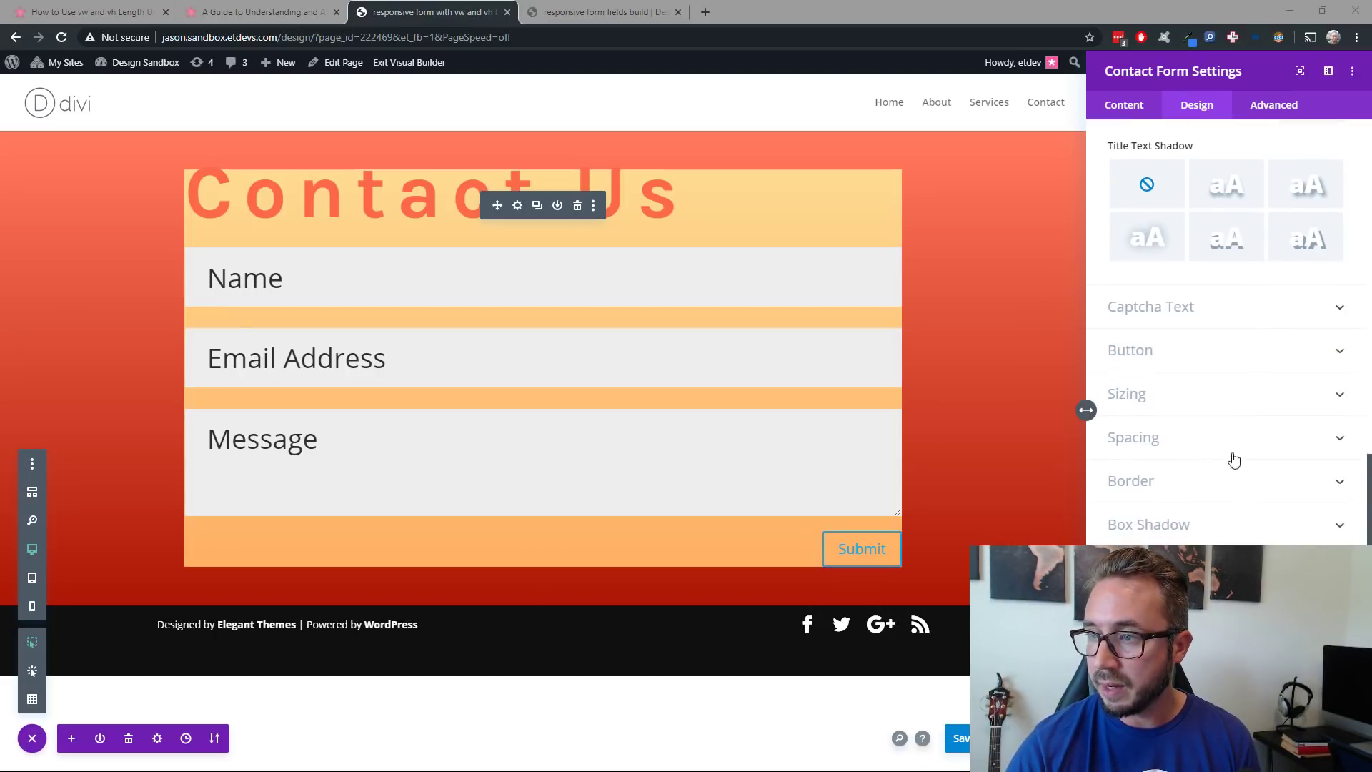
left_click(1207, 315)
scroll(1215, 343, "down", 2)
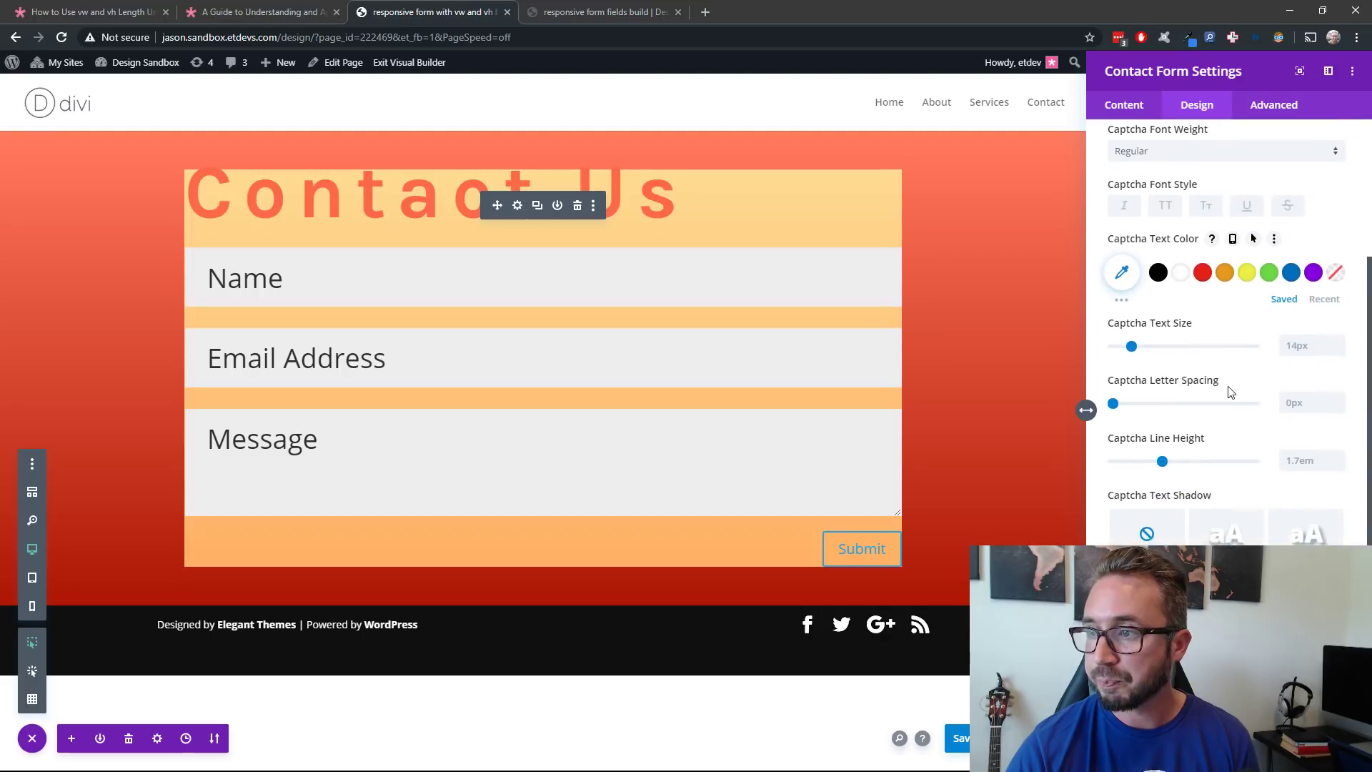
scroll(1226, 386, "up", 2)
scroll(1229, 392, "down", 1)
scroll(1230, 392, "up", 1)
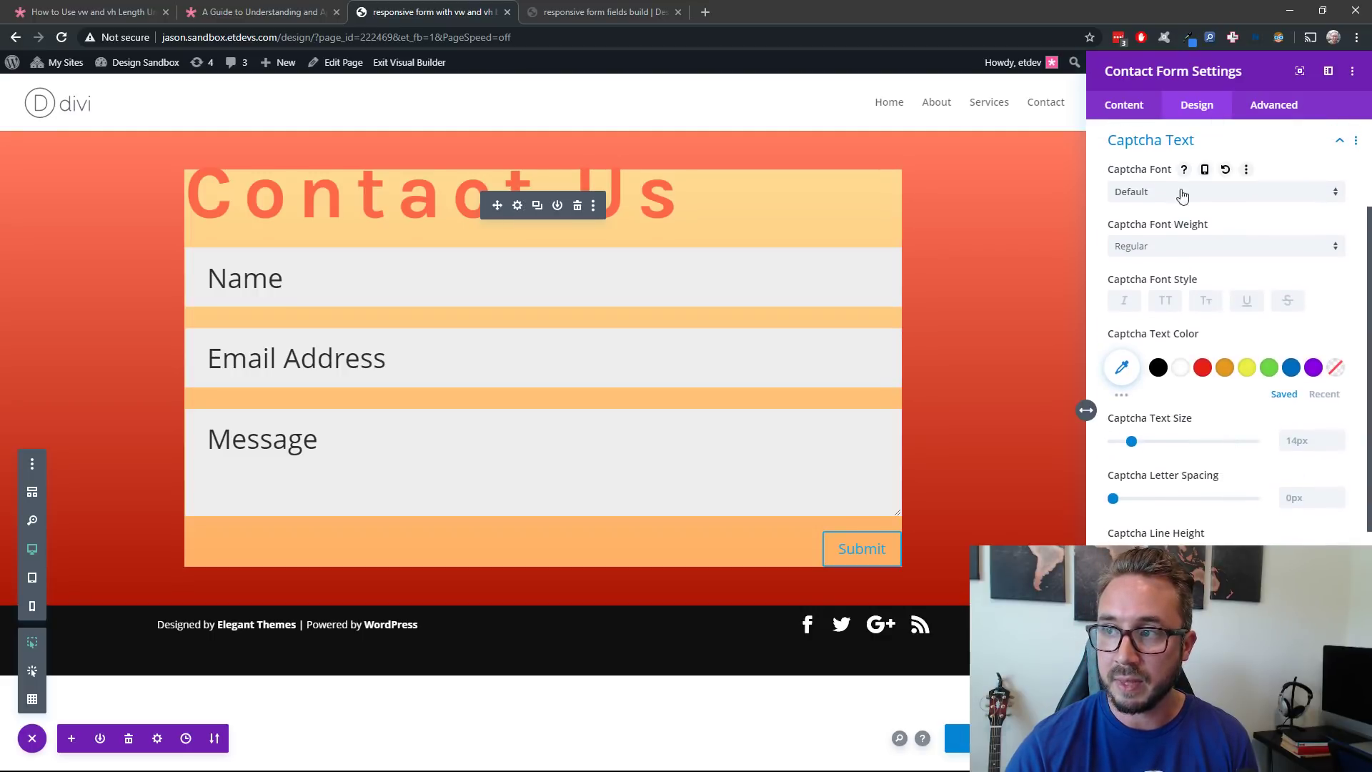
scroll(1228, 251, "down", 1)
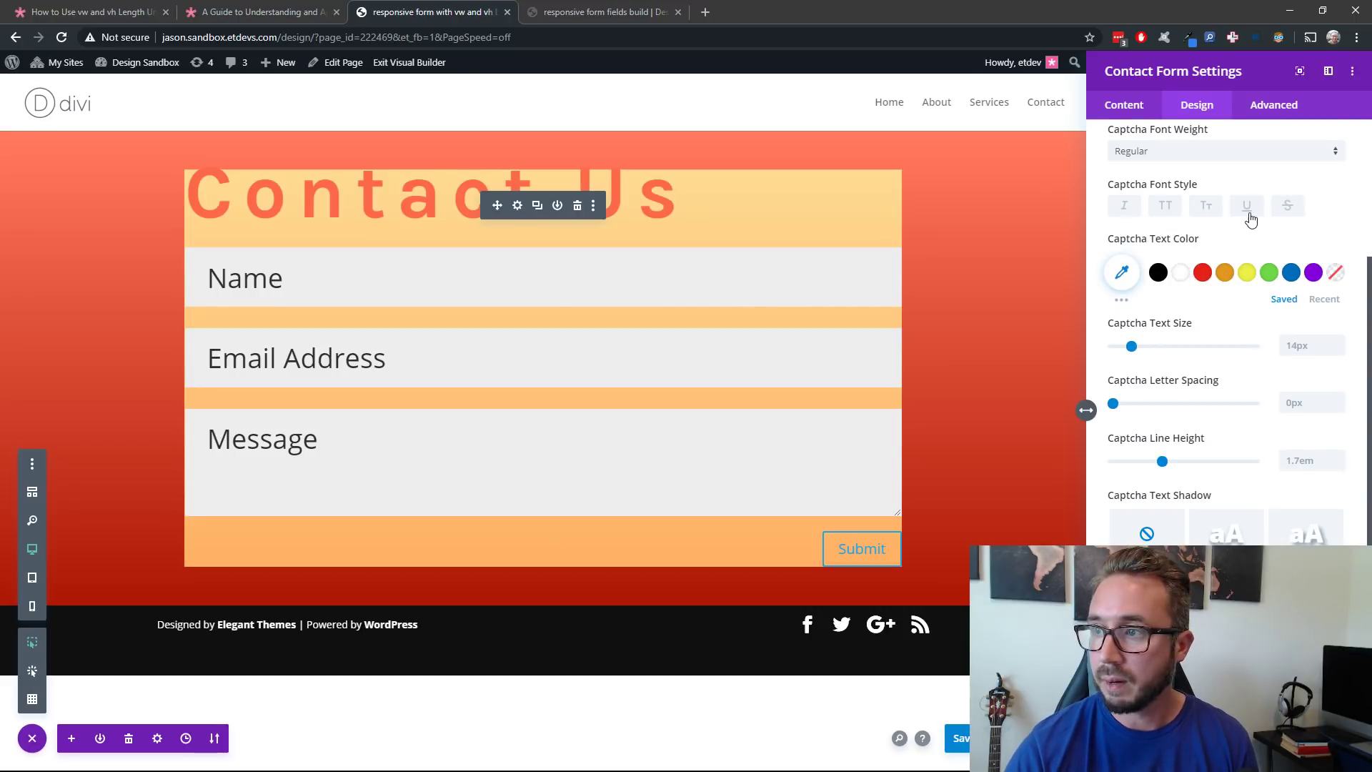
scroll(1243, 229, "up", 3)
left_click(1239, 263)
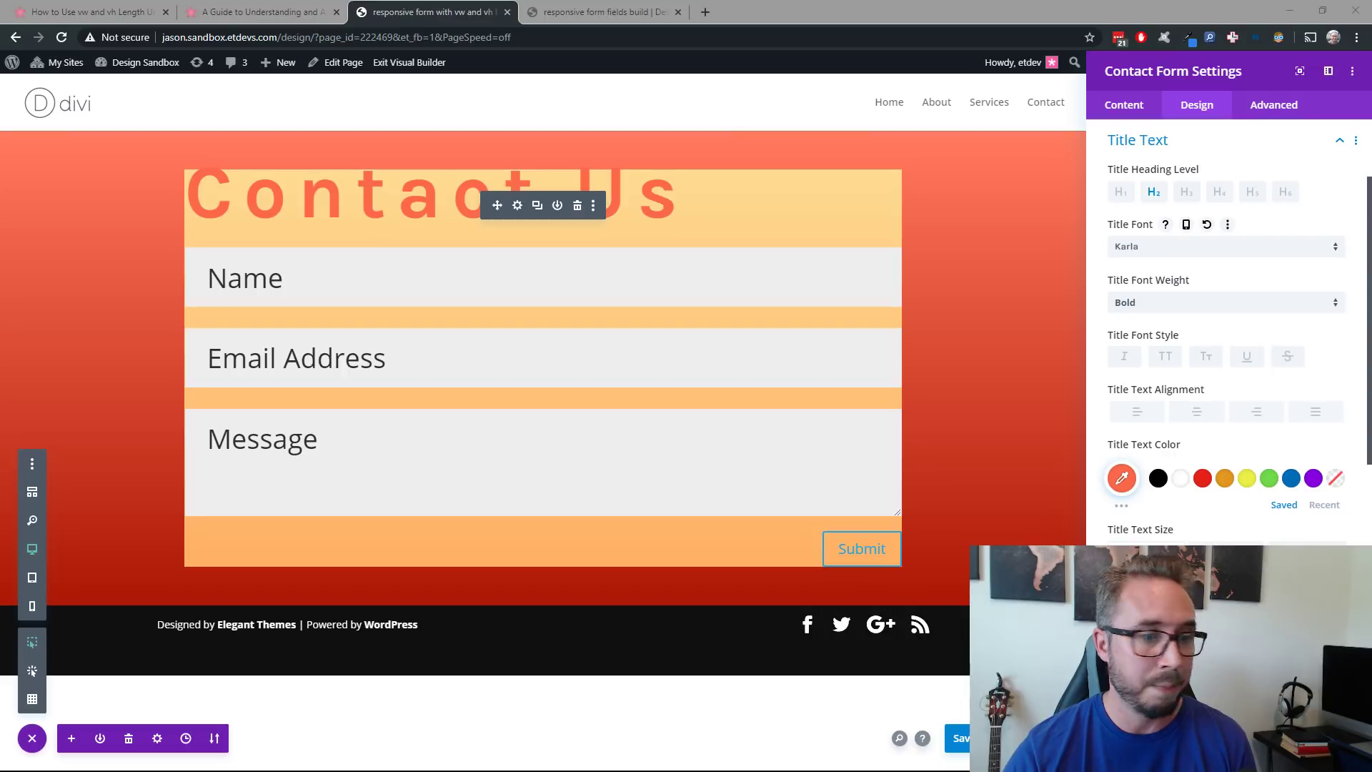
scroll(1081, 450, "down", 6)
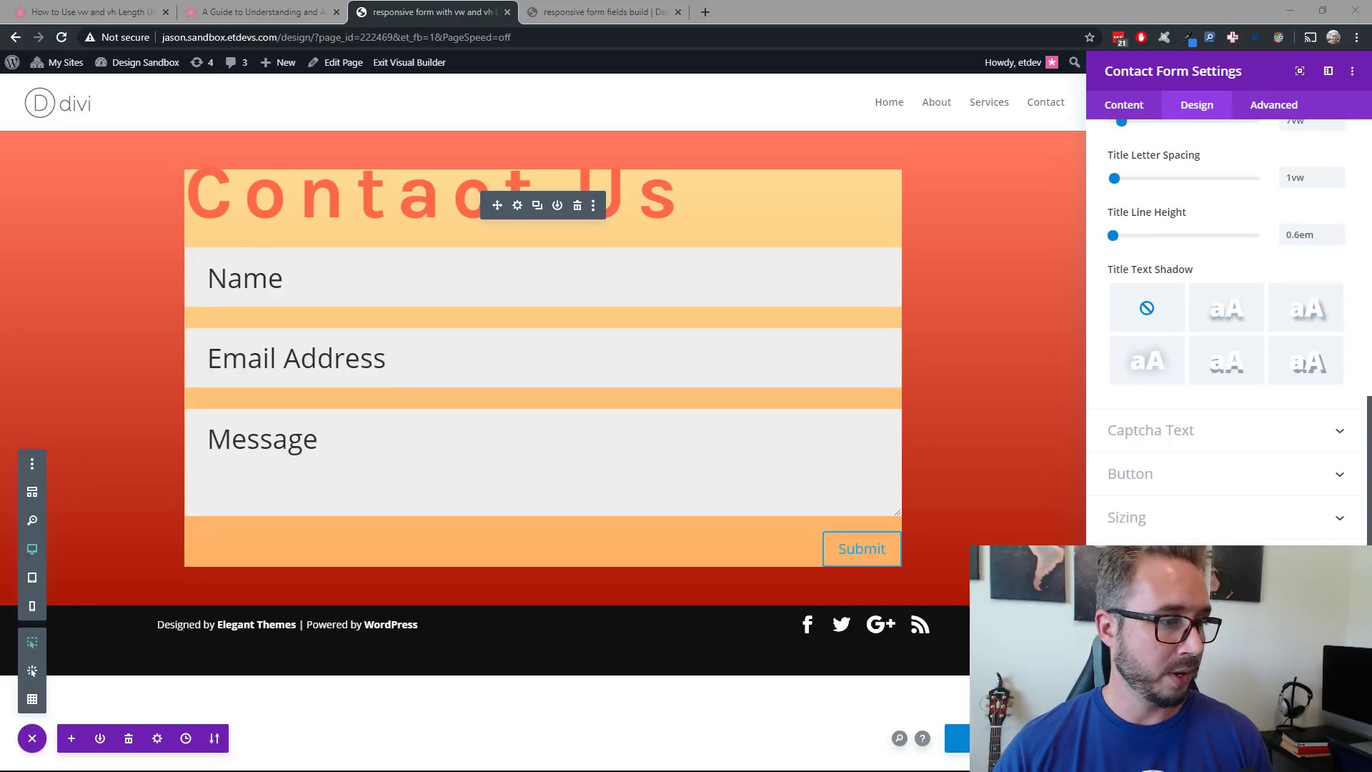
Enable custom styles for the form's submit button and set the button text size to 2.5vw
left_click(1219, 469)
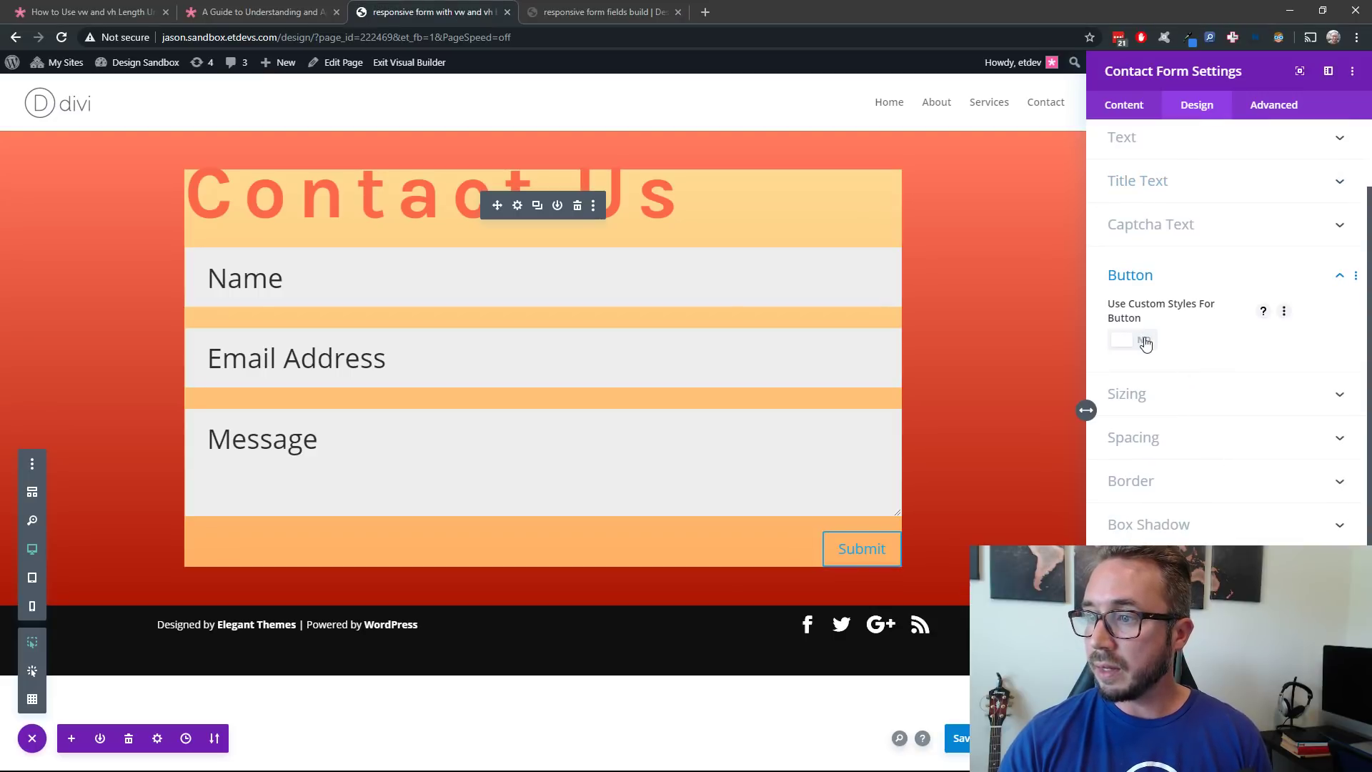
left_click(1145, 344)
scroll(1253, 373, "down", 3)
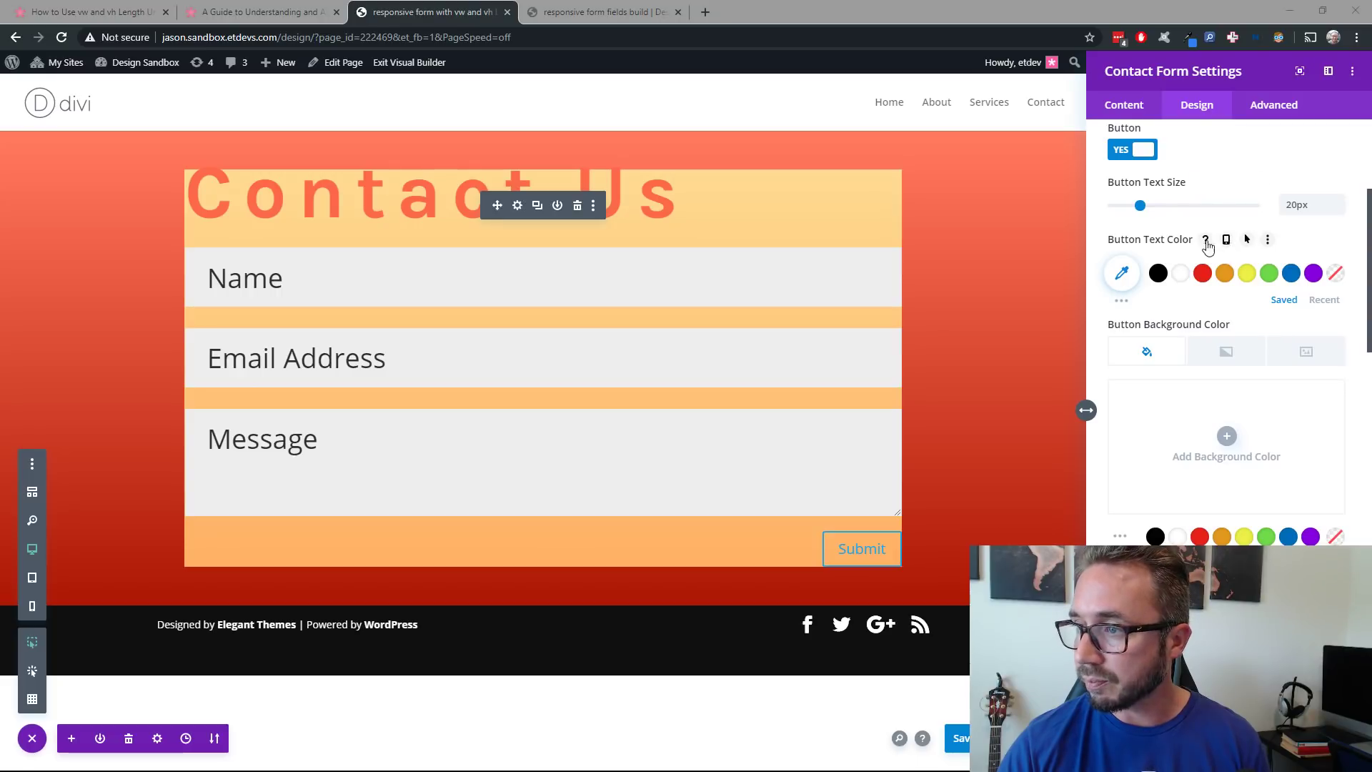
left_click(1307, 204)
double_click(1314, 203)
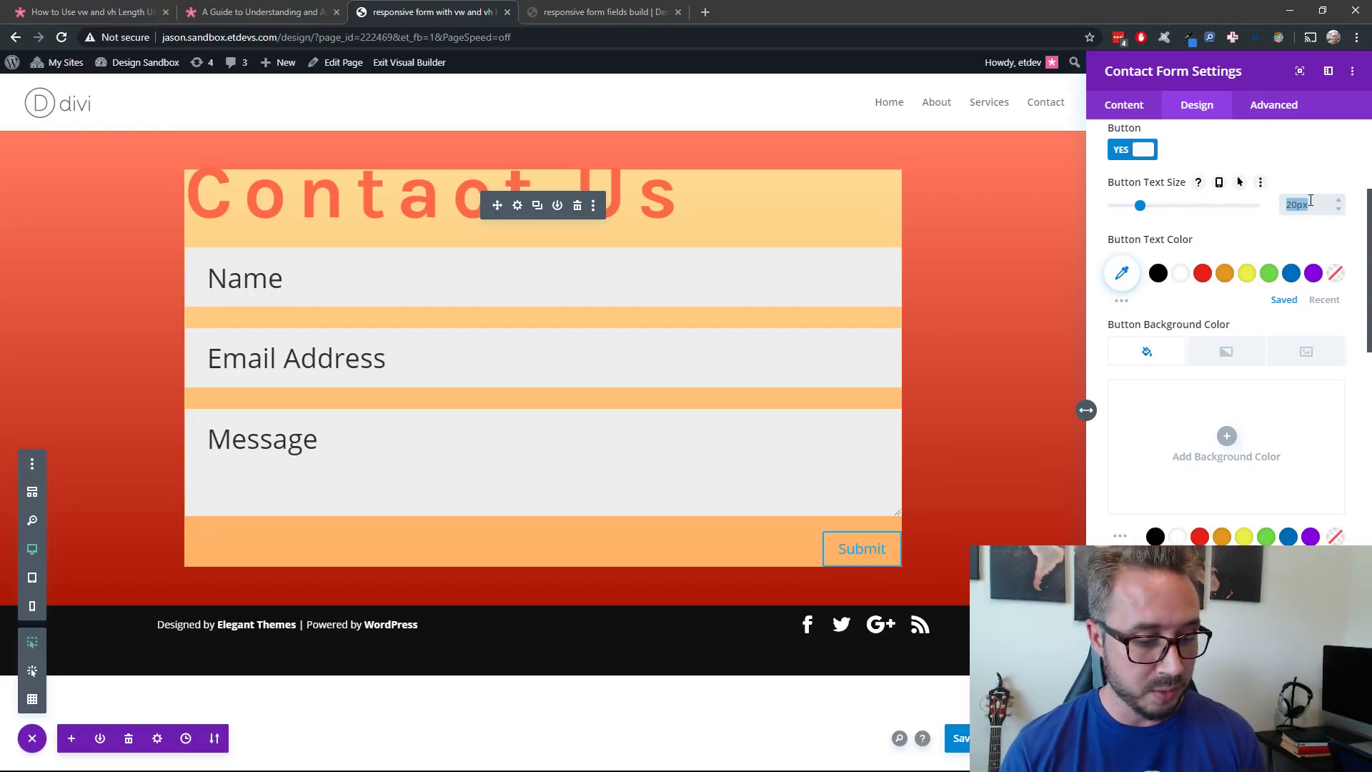
type("2.5vw")
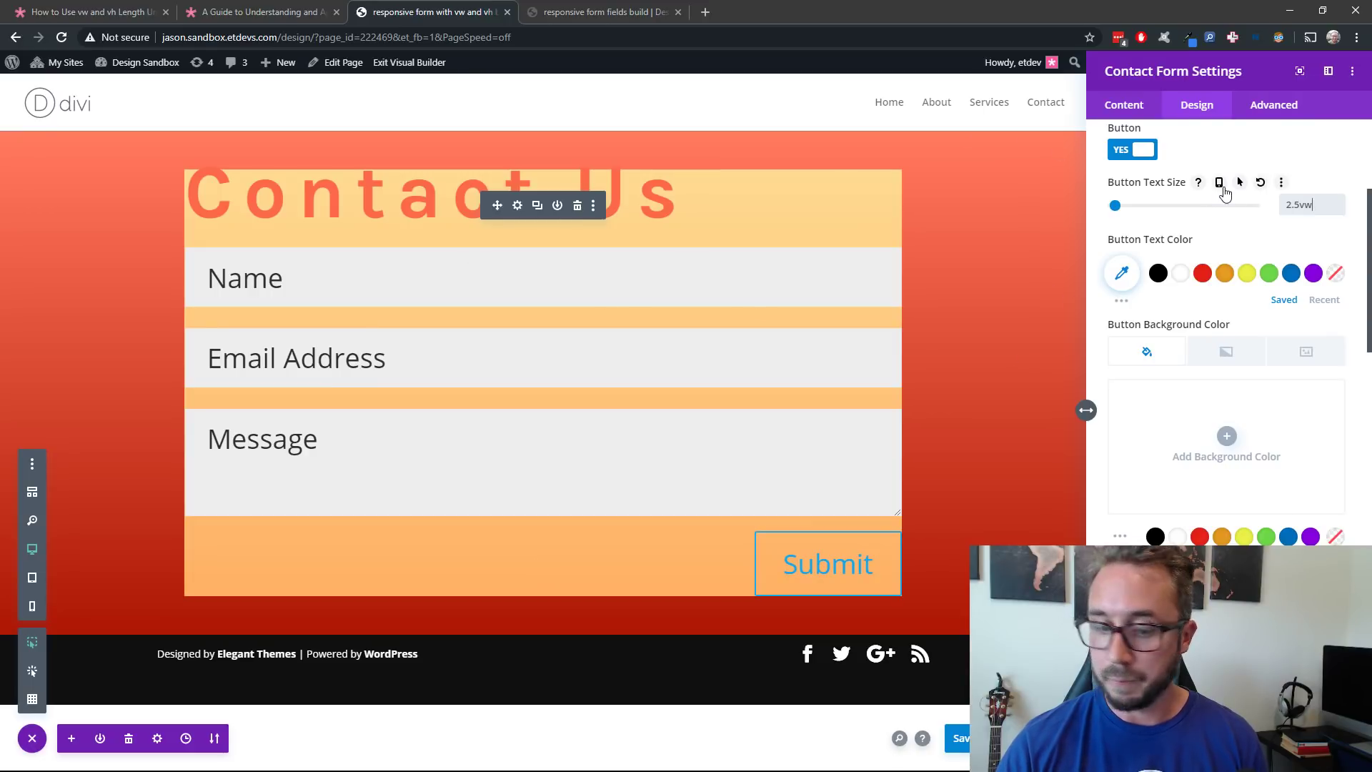
Enable responsive values for the button text size and set the phone size to 4vh
left_click(1220, 183)
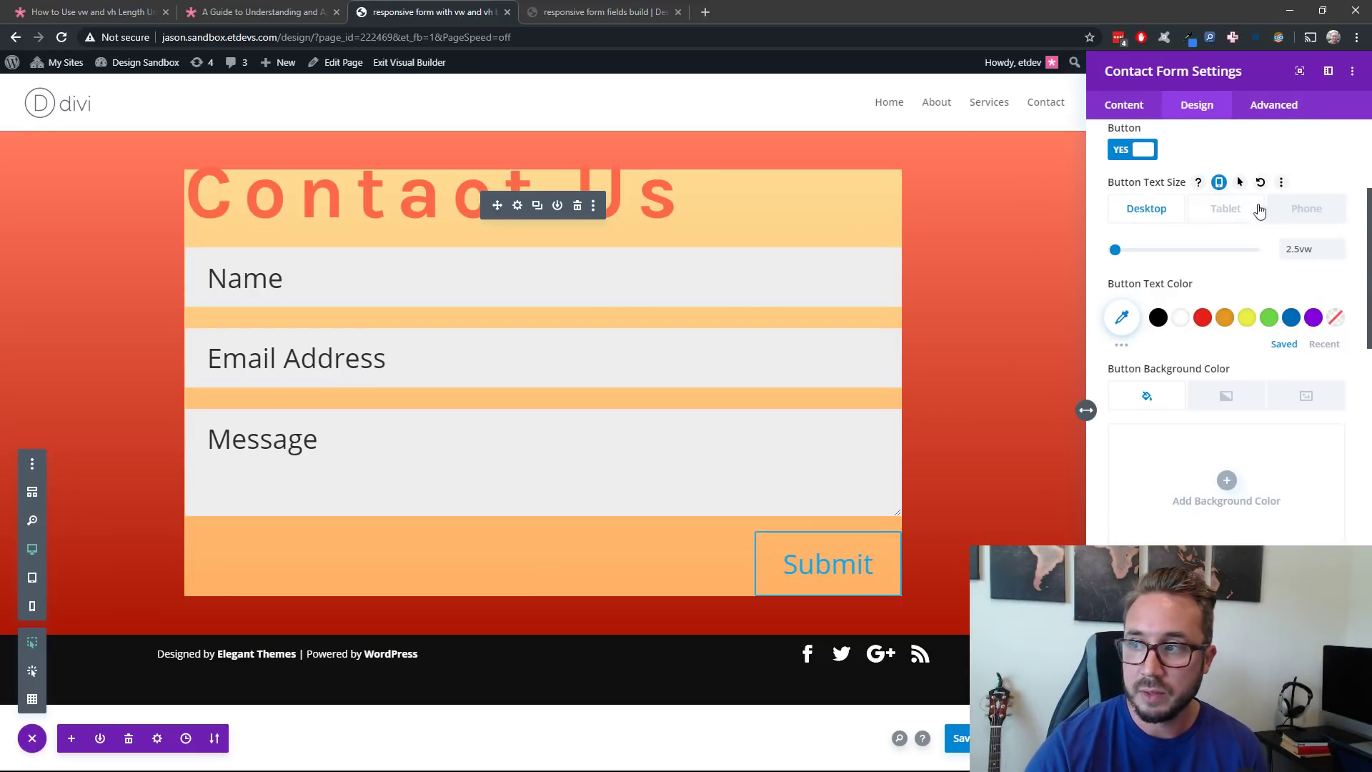
left_click(1307, 209)
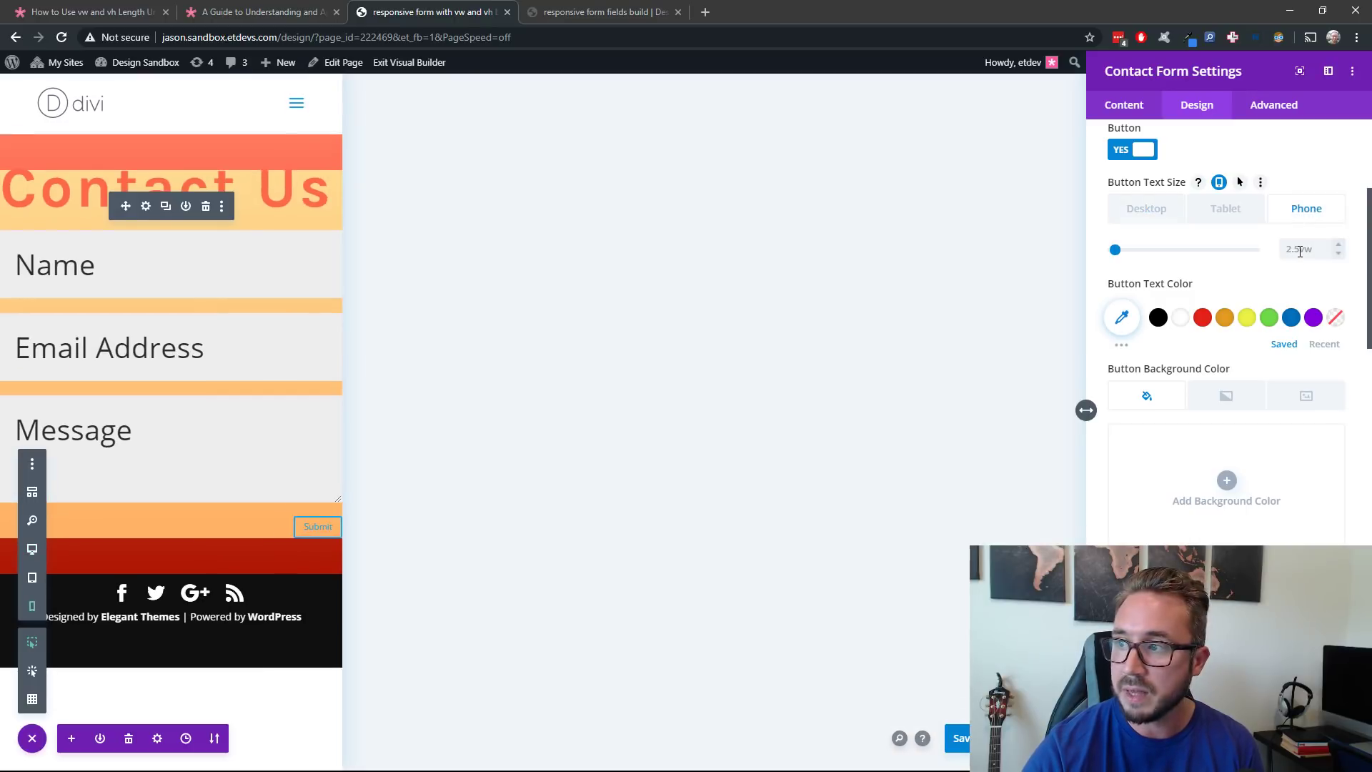
type("4vh")
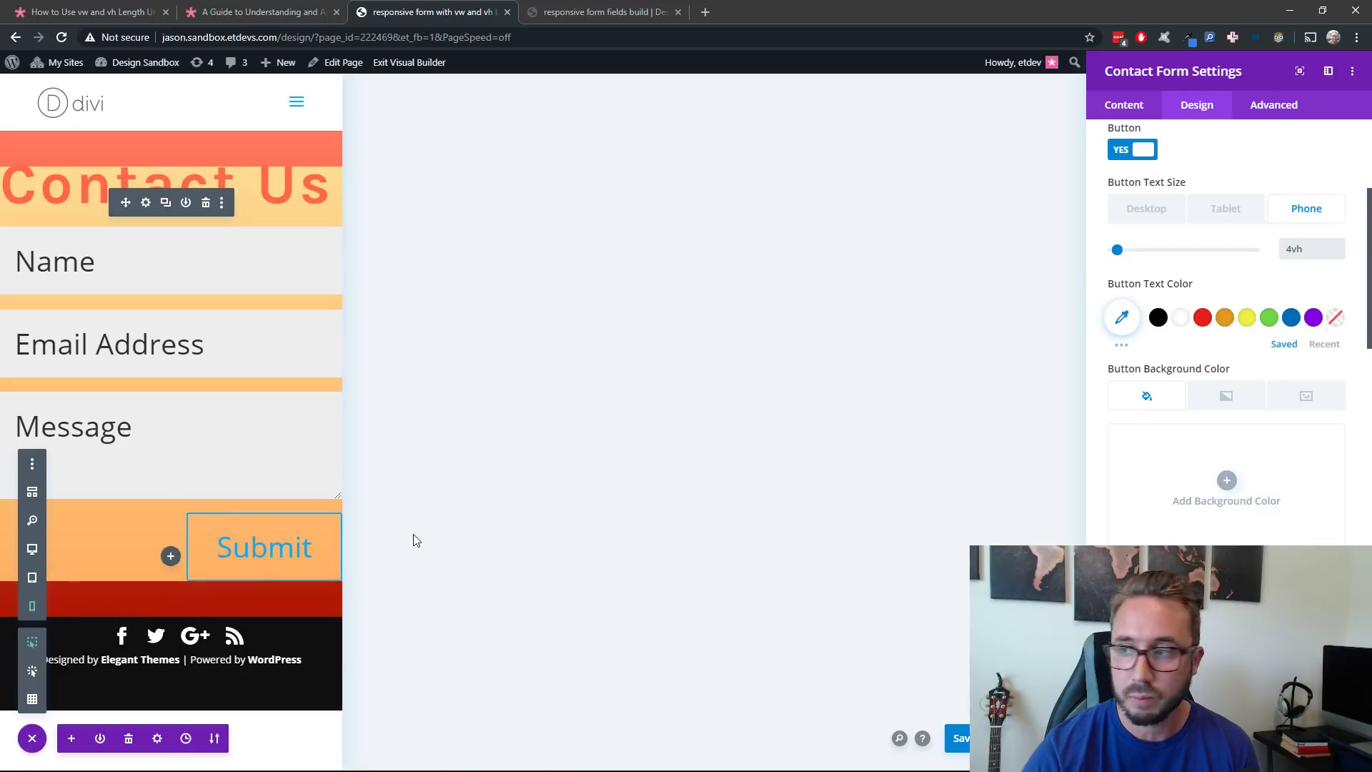
In desktop view, set the button text color to white and the button background color to #333333
left_click(1147, 212)
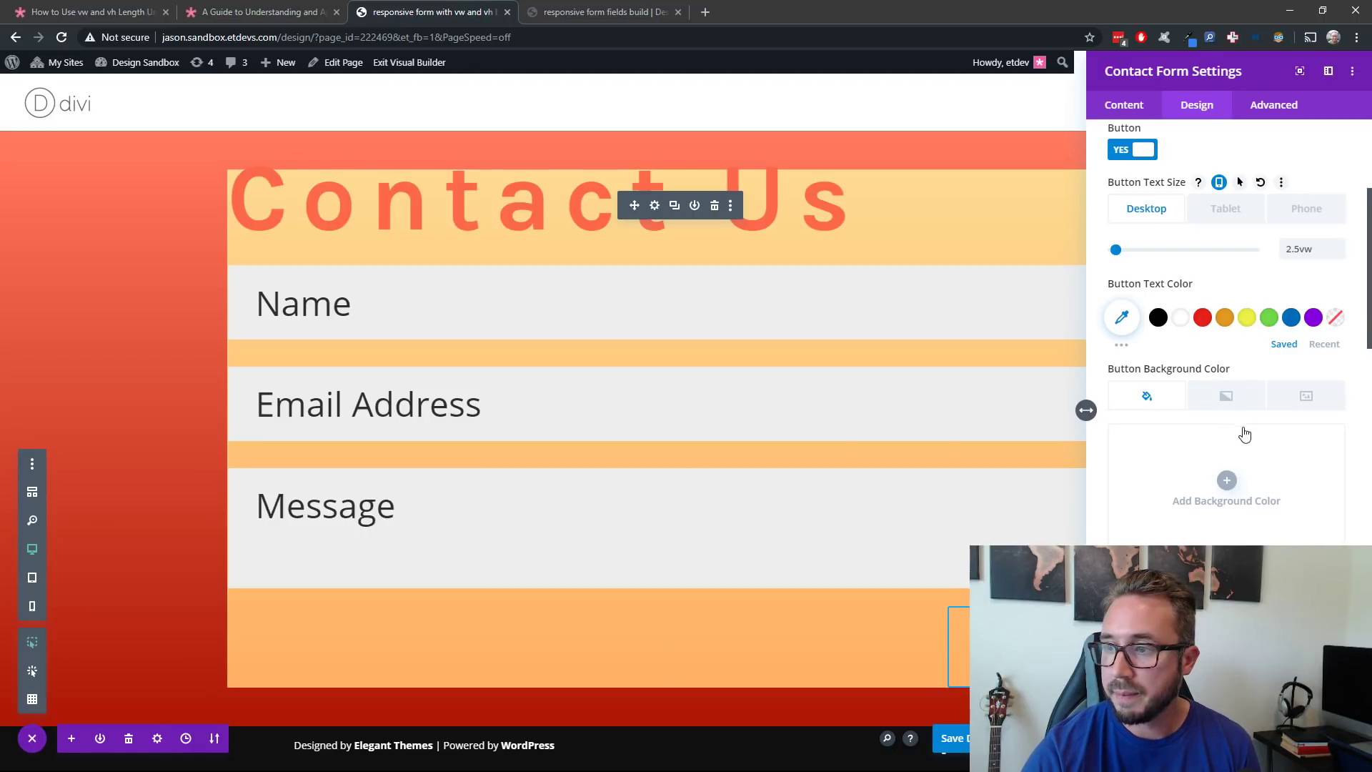
left_click(1181, 319)
left_click(1227, 482)
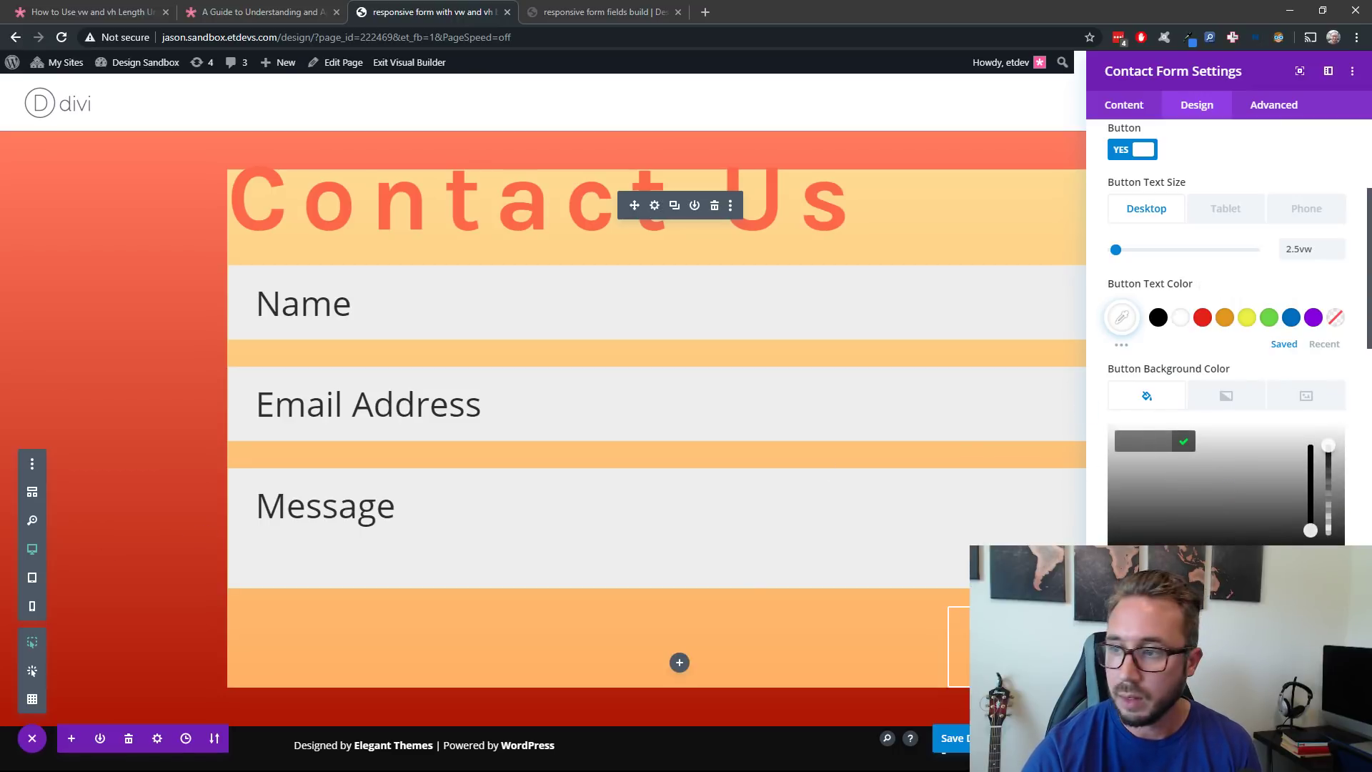
left_click_drag(1113, 450, 1112, 535)
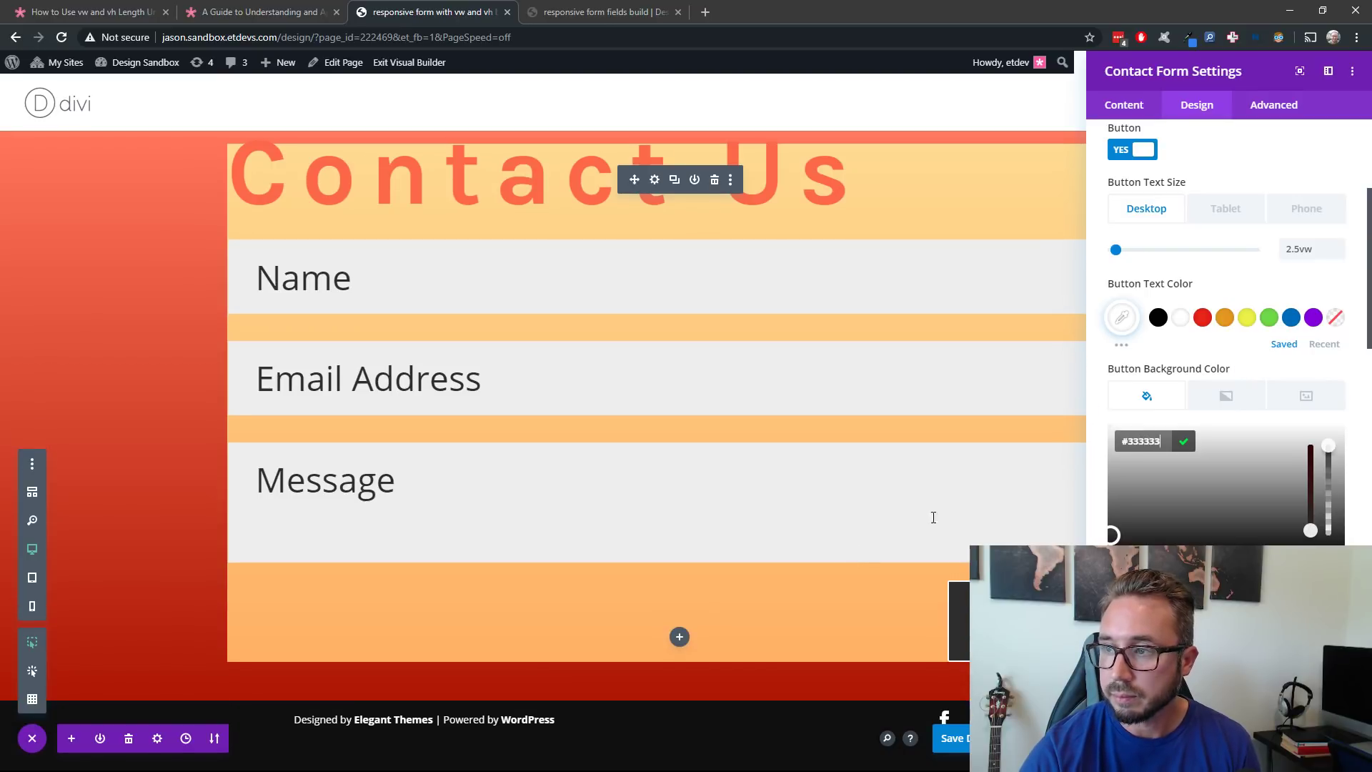
left_click_drag(1223, 80, 1367, 103)
Set the submit button's border width to 0px
scroll(1236, 343, "down", 3)
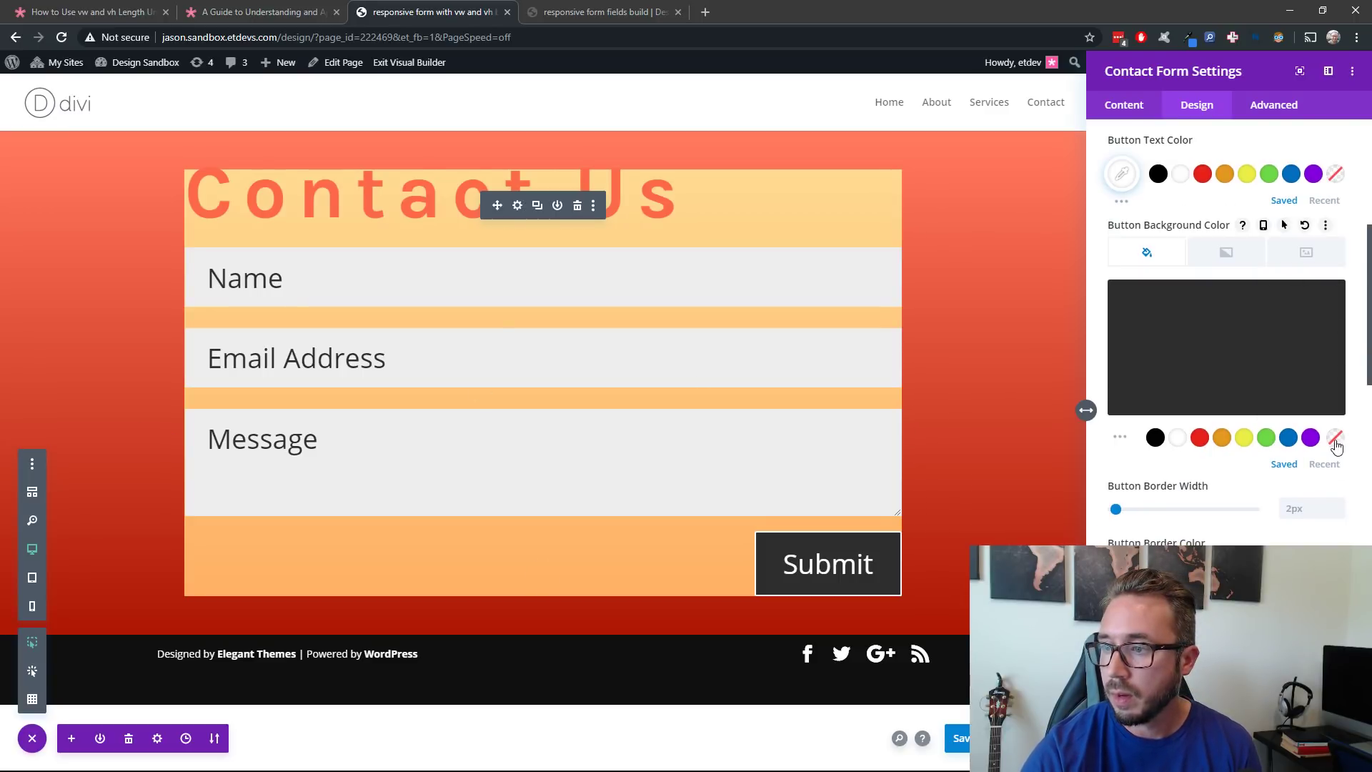
scroll(1317, 452, "down", 3)
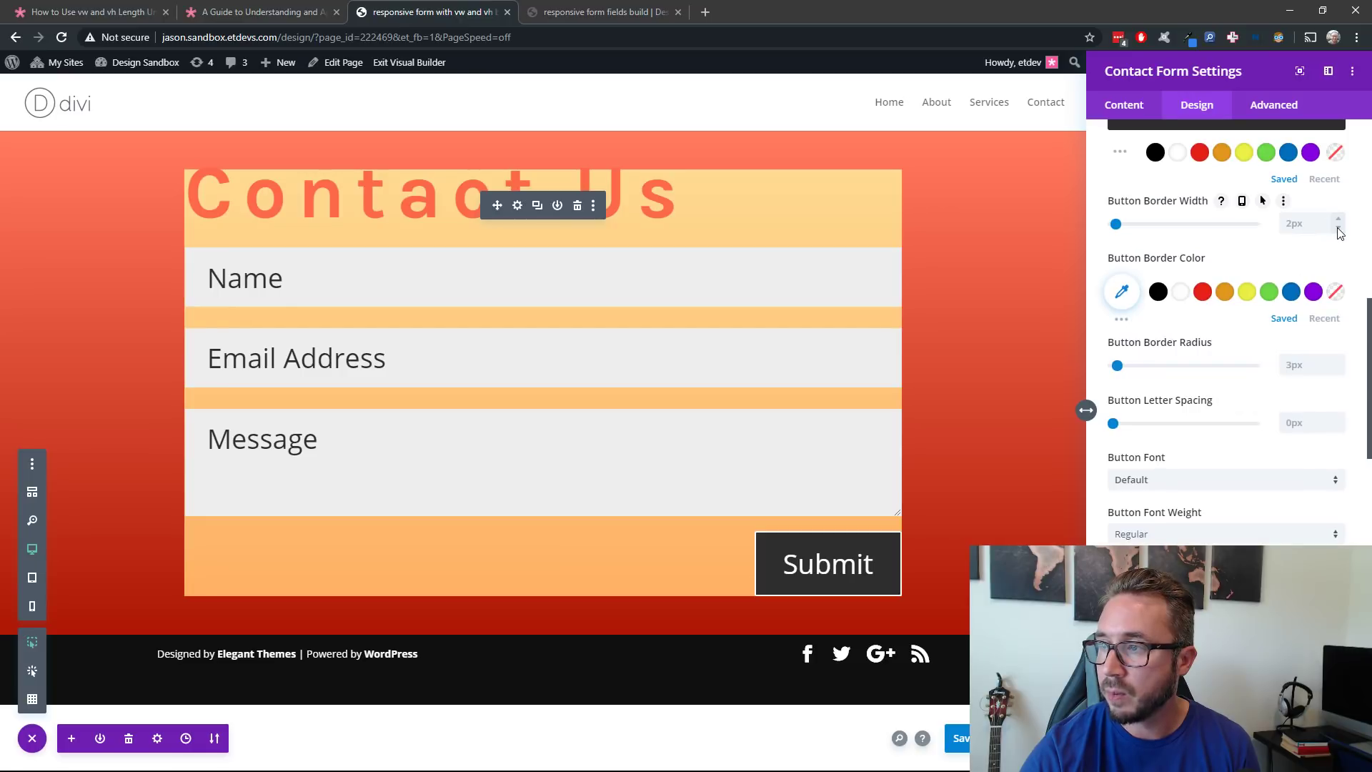
left_click(1338, 228)
left_click(1339, 230)
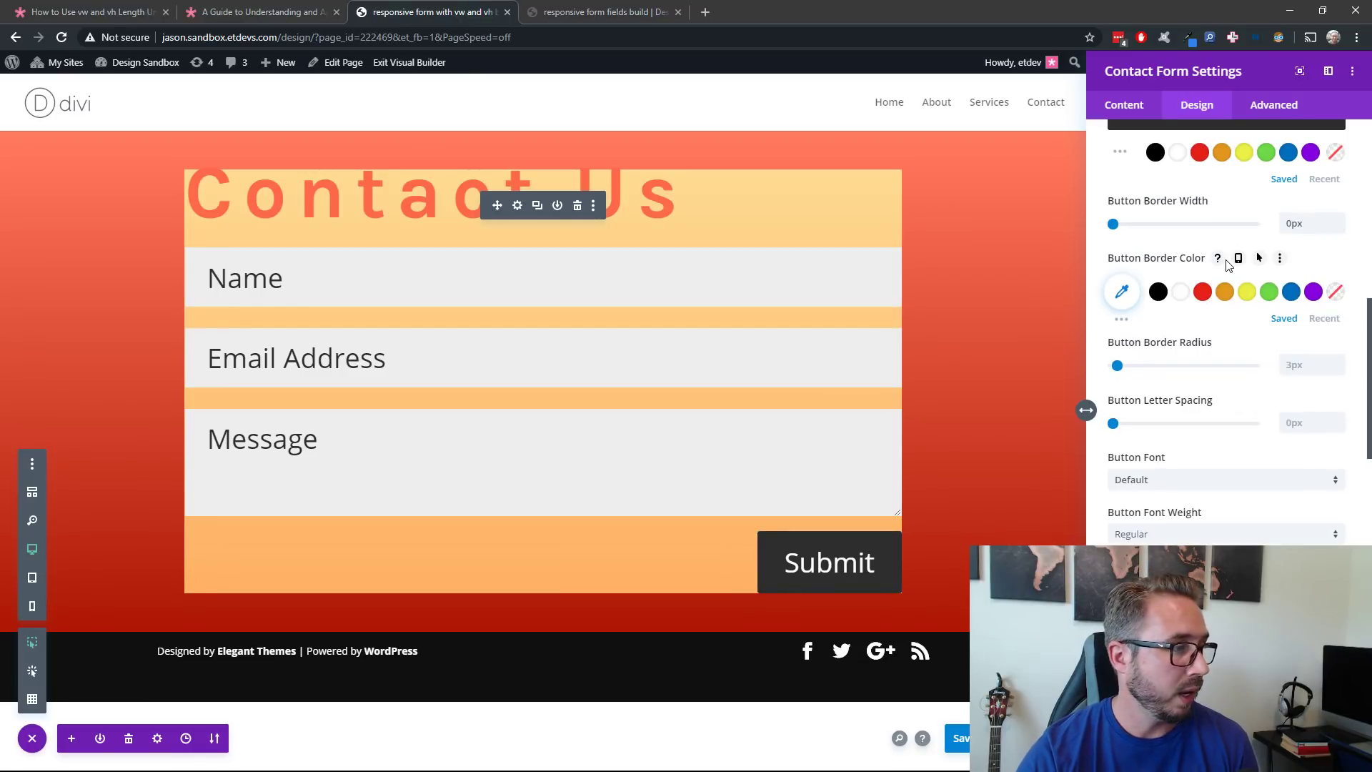
Set the submit button's font to Montserrat
scroll(1230, 267, "down", 1)
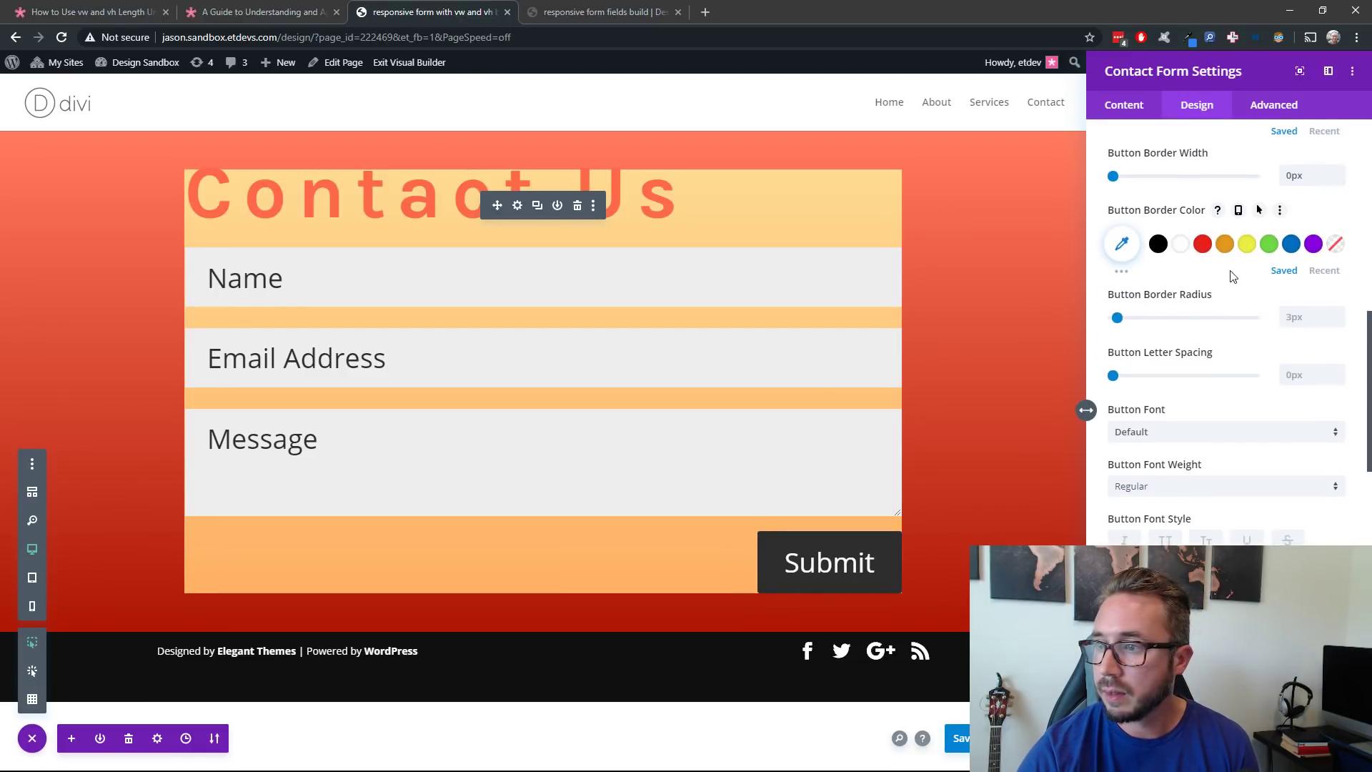
left_click(1223, 443)
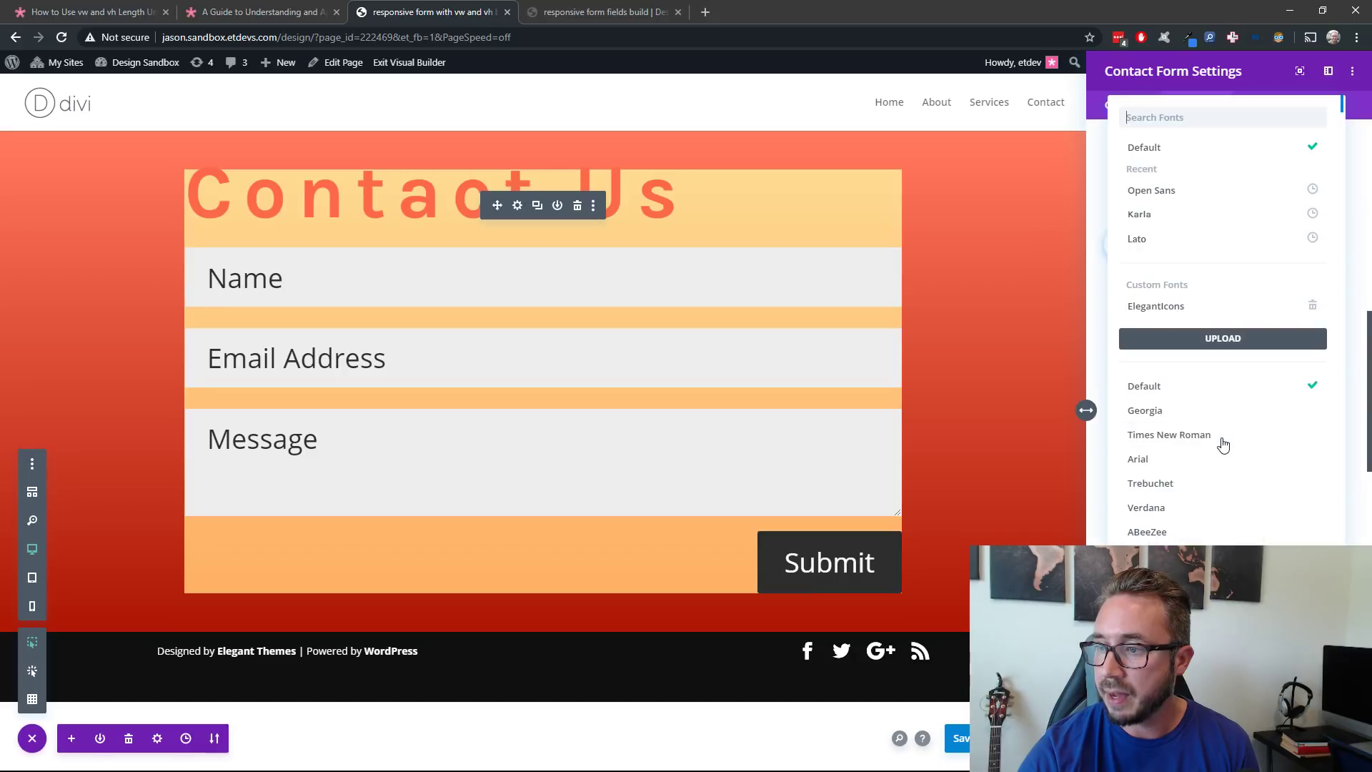
left_click(1182, 118)
type("mont")
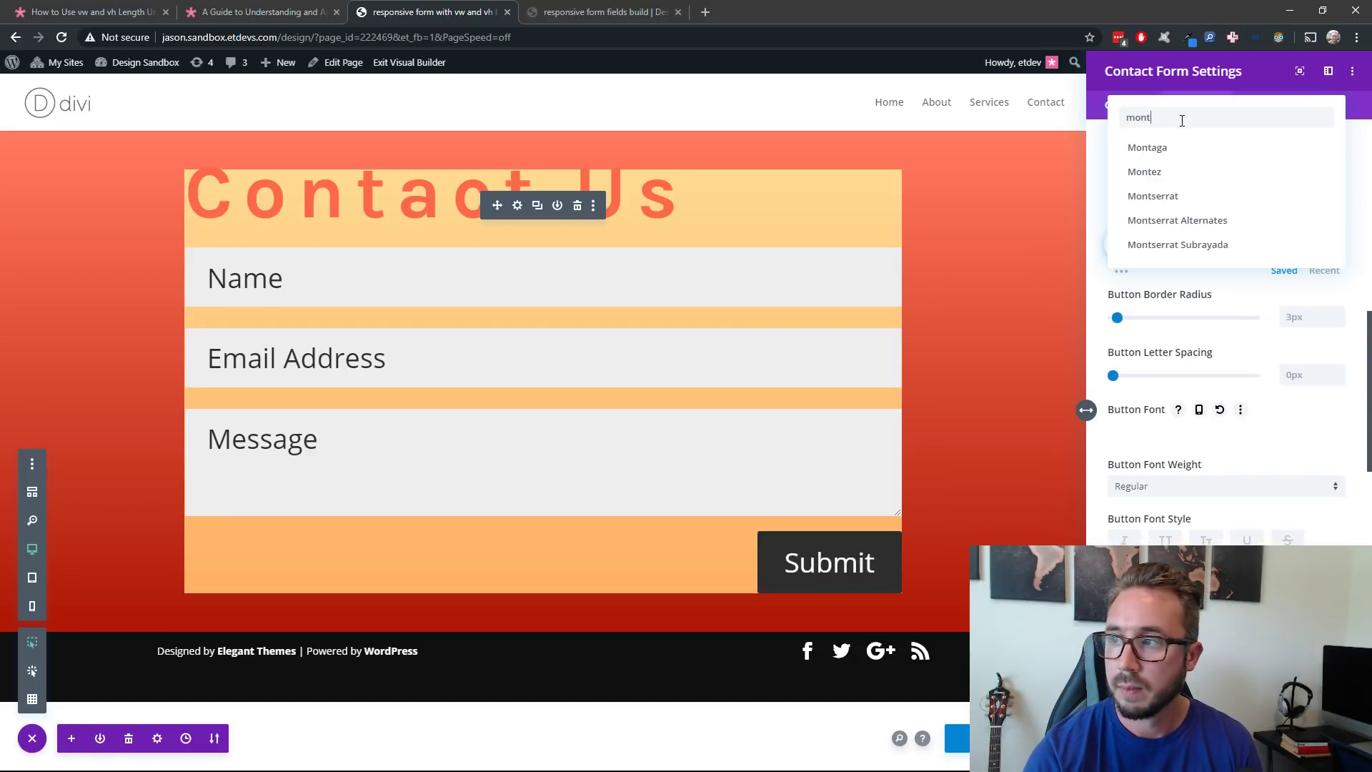
left_click(1225, 198)
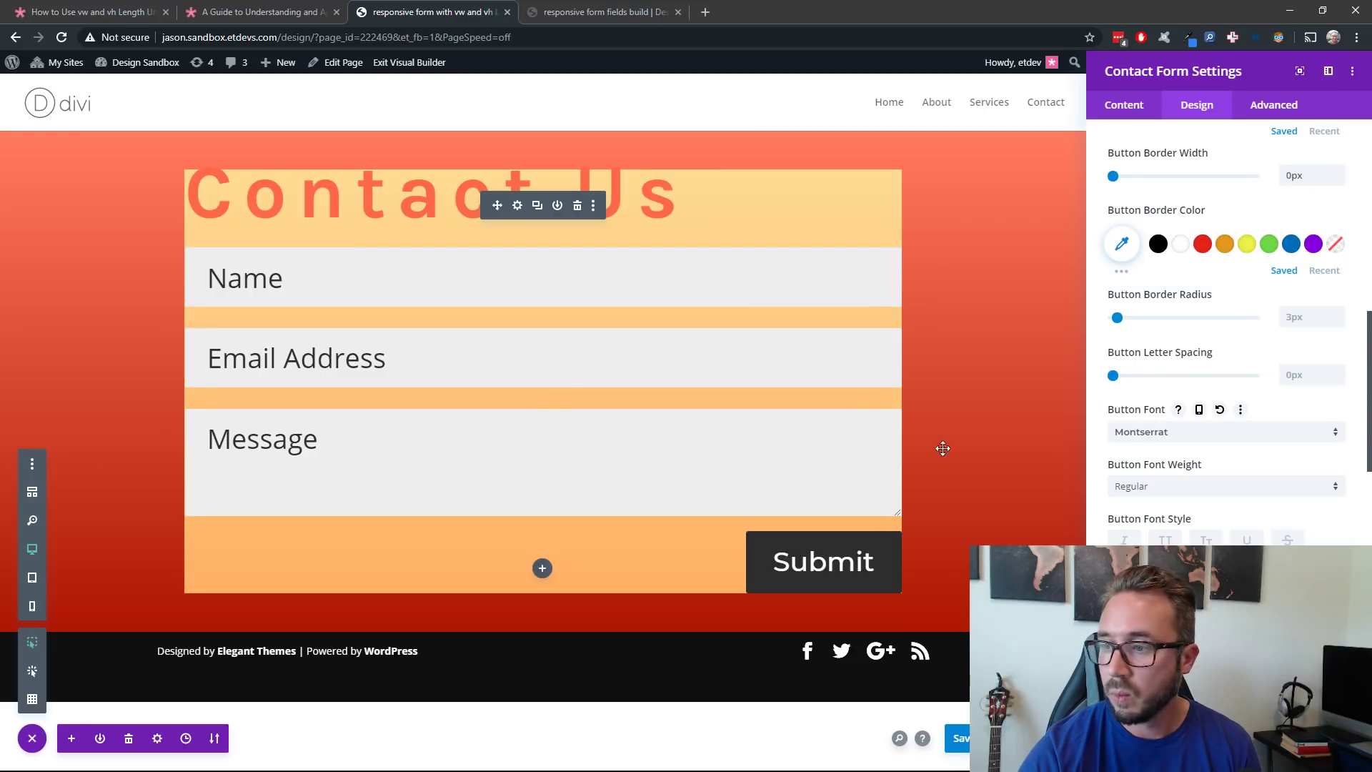
Set the submit button's top margin to 1vw
scroll(1258, 398, "down", 2)
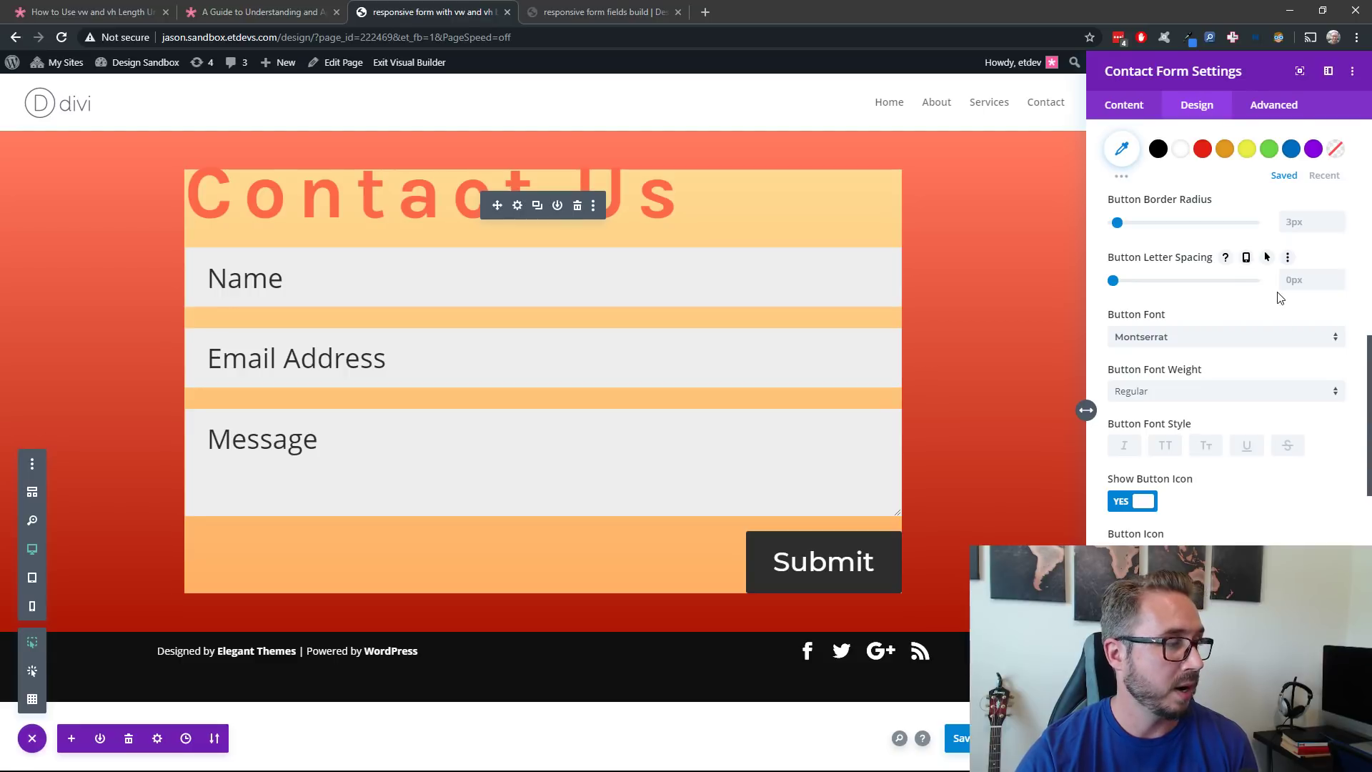
scroll(1290, 301, "down", 1)
scroll(1291, 301, "down", 6)
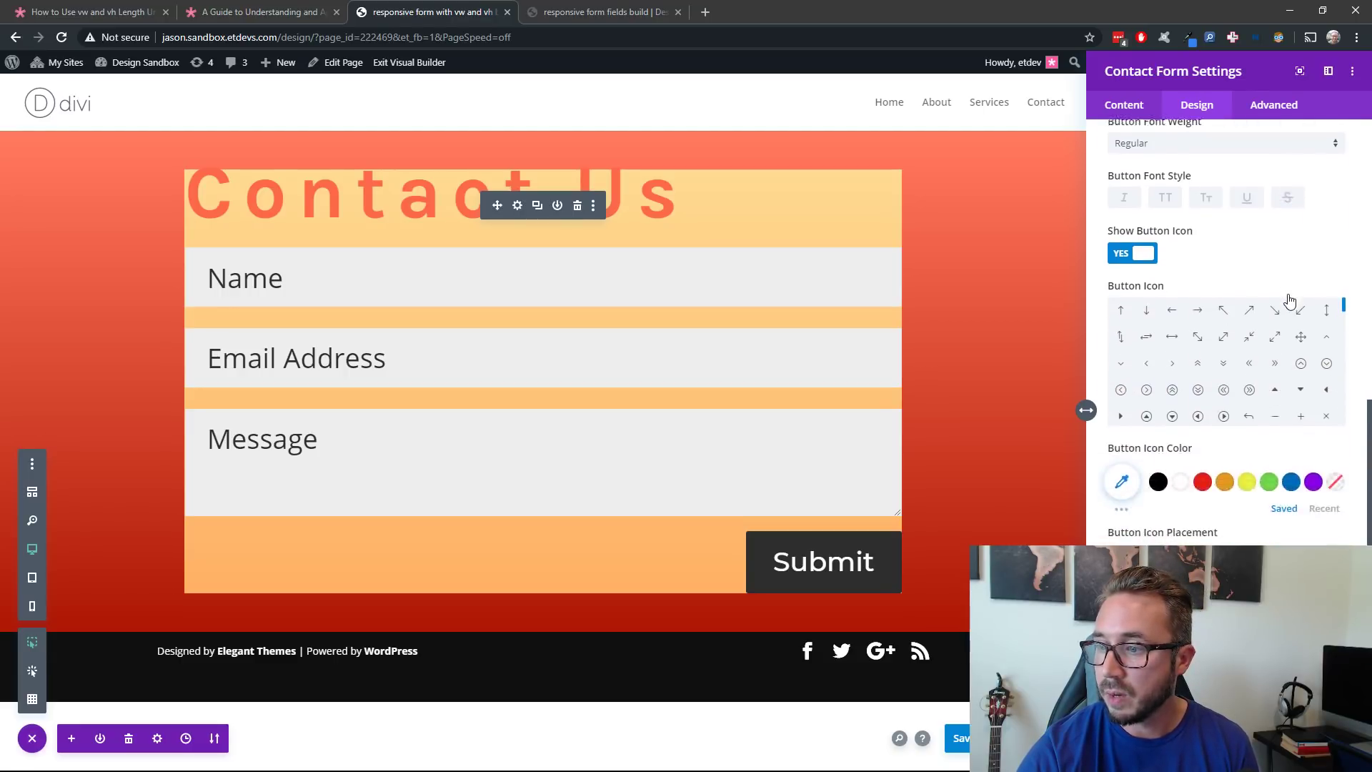
scroll(1291, 300, "down", 5)
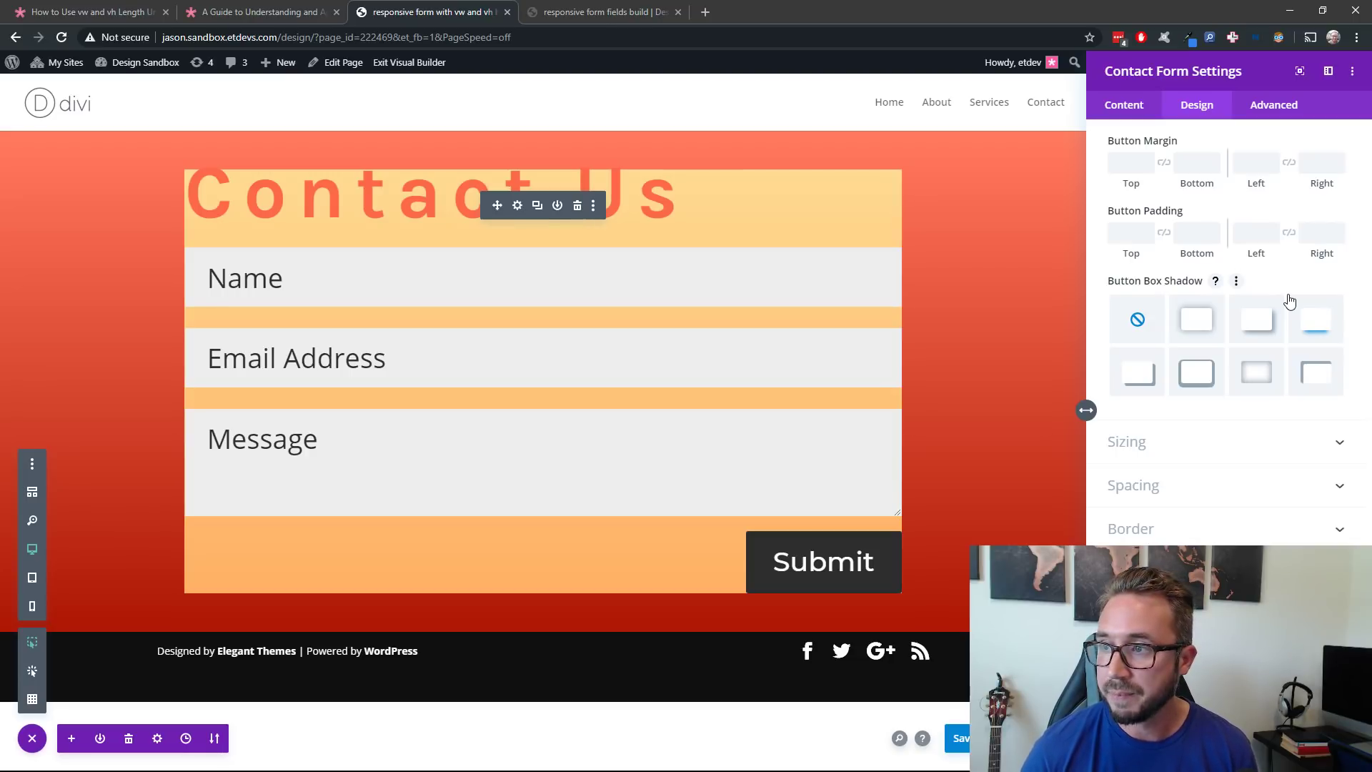
left_click(1135, 162)
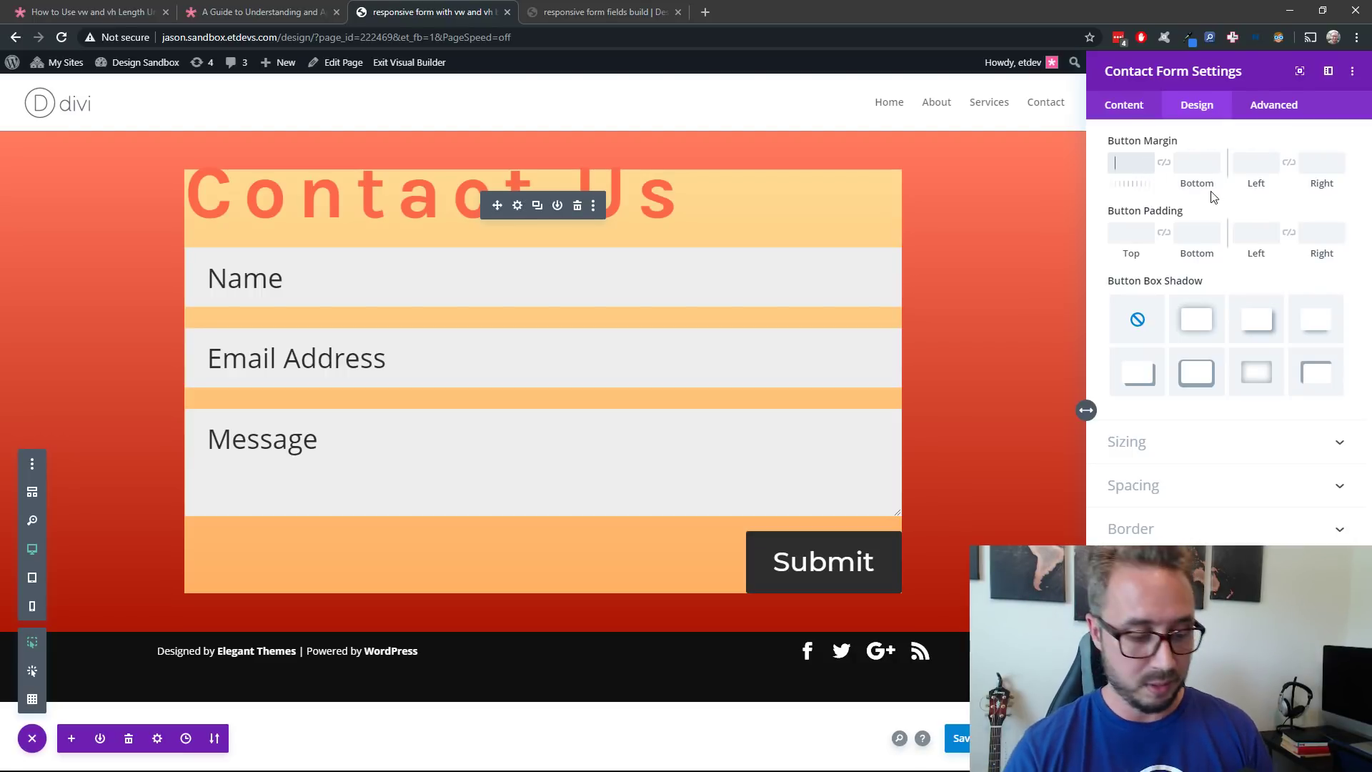
type("1vw")
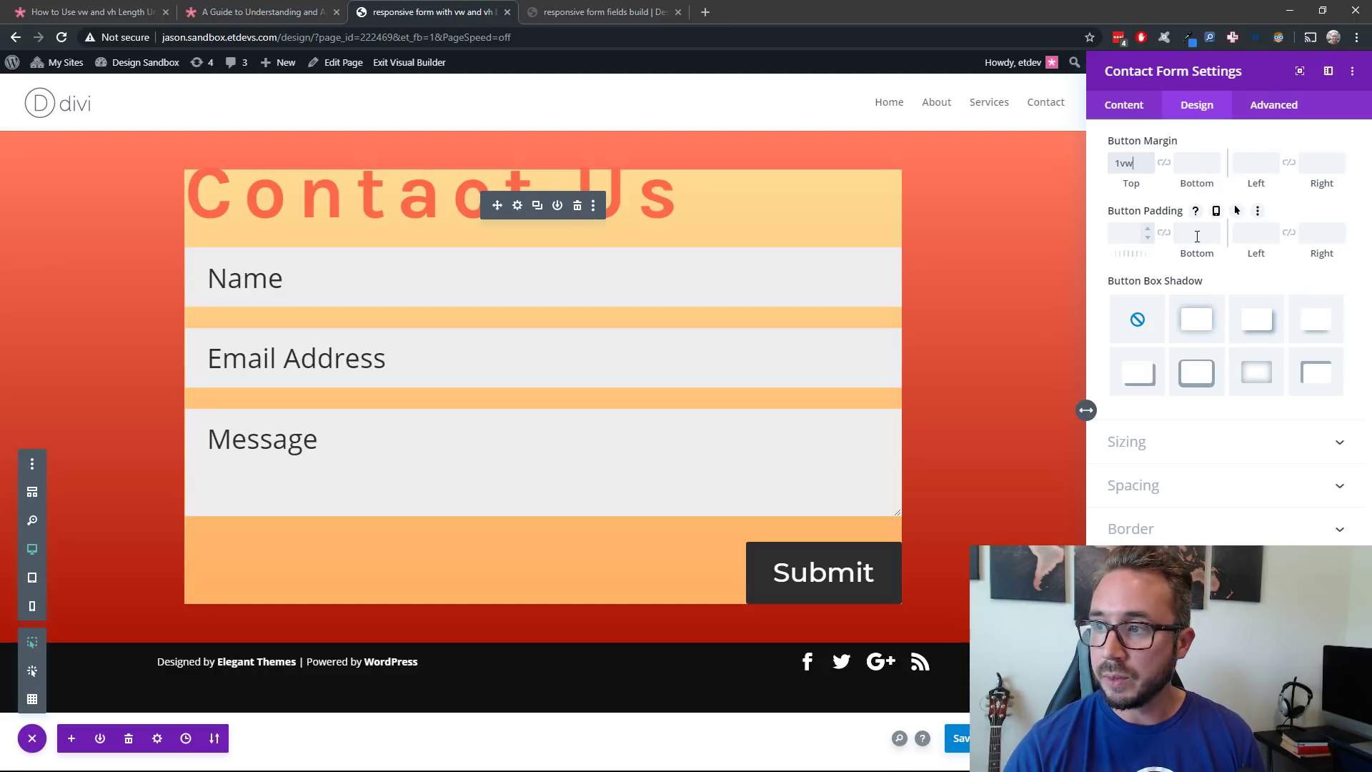
Set the submit button's top and bottom padding to 3vw each
left_click(1256, 233)
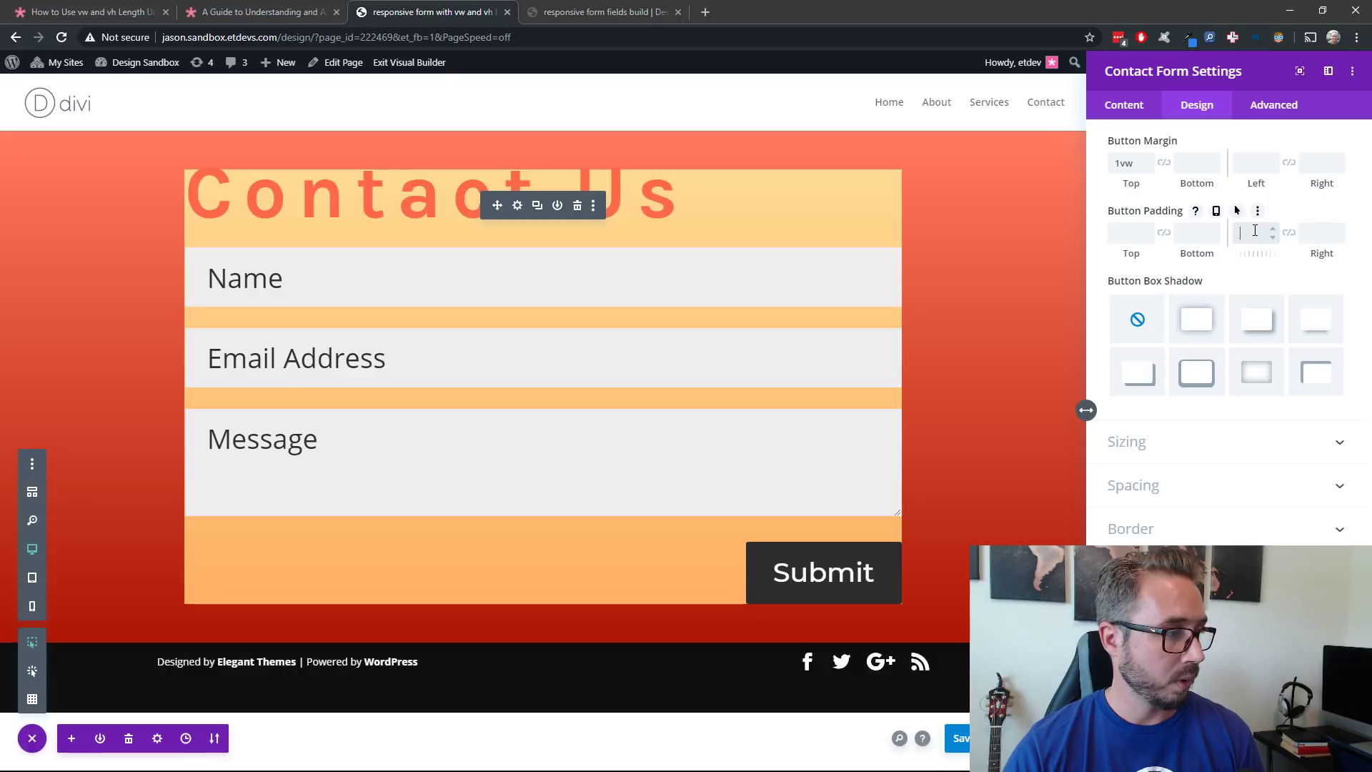
left_click(1114, 235)
type("1vw")
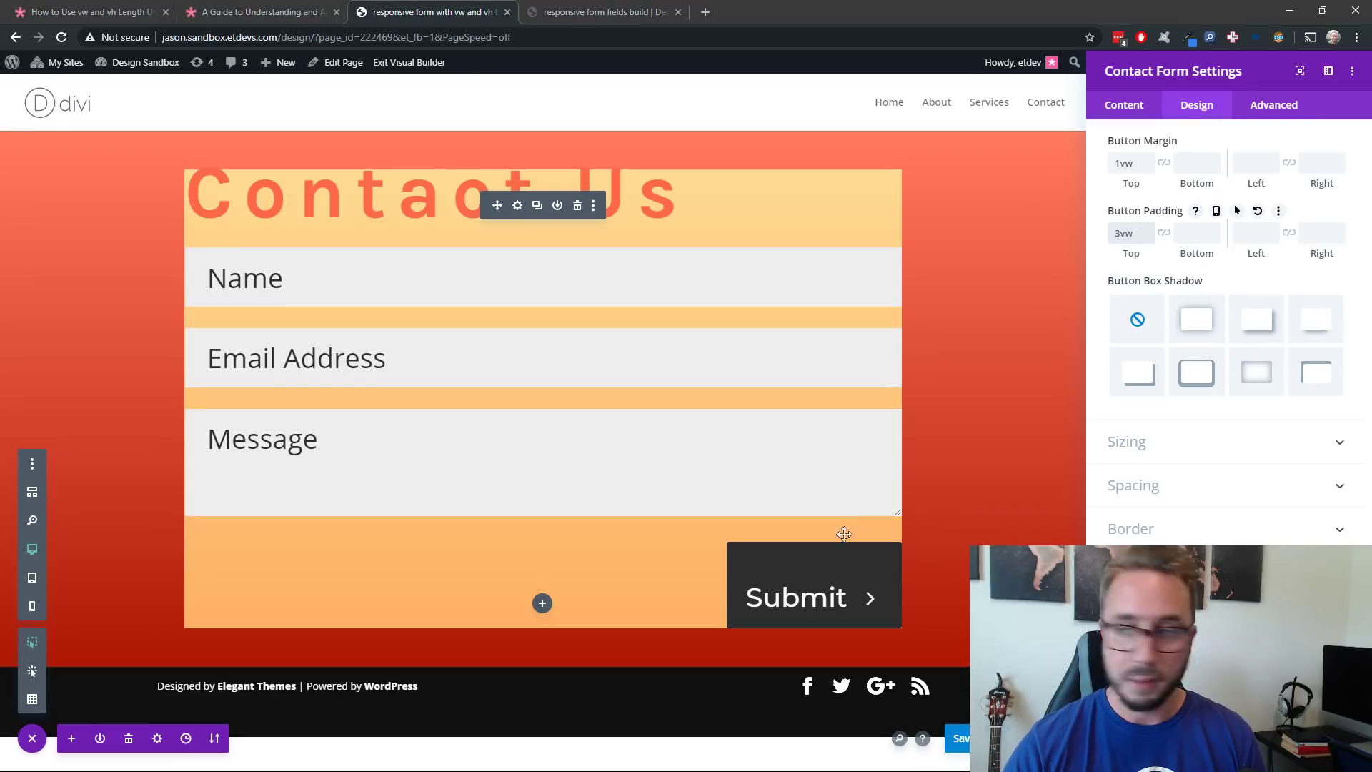
key("Tab")
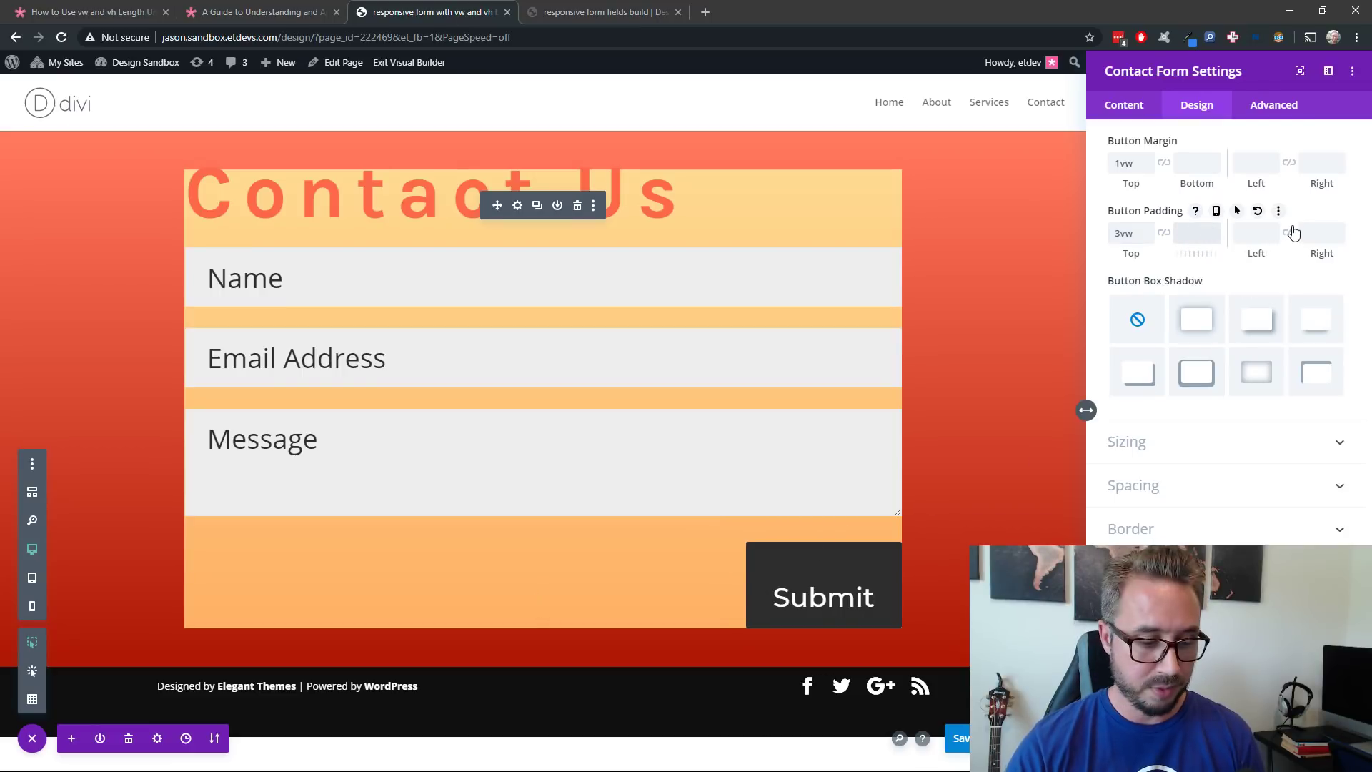
type("3vw")
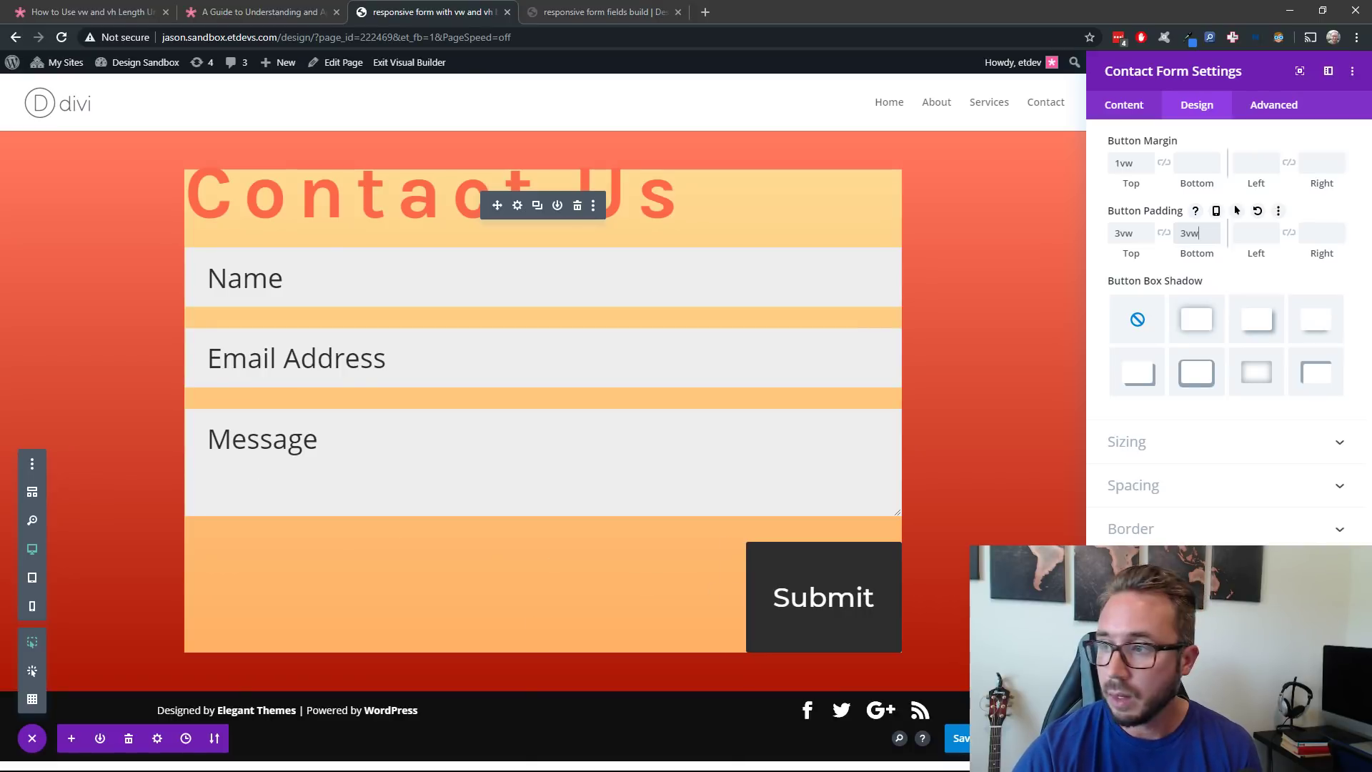
Enable responsive values for the button padding and set linked top and bottom phone padding to 3vh
left_click(1218, 213)
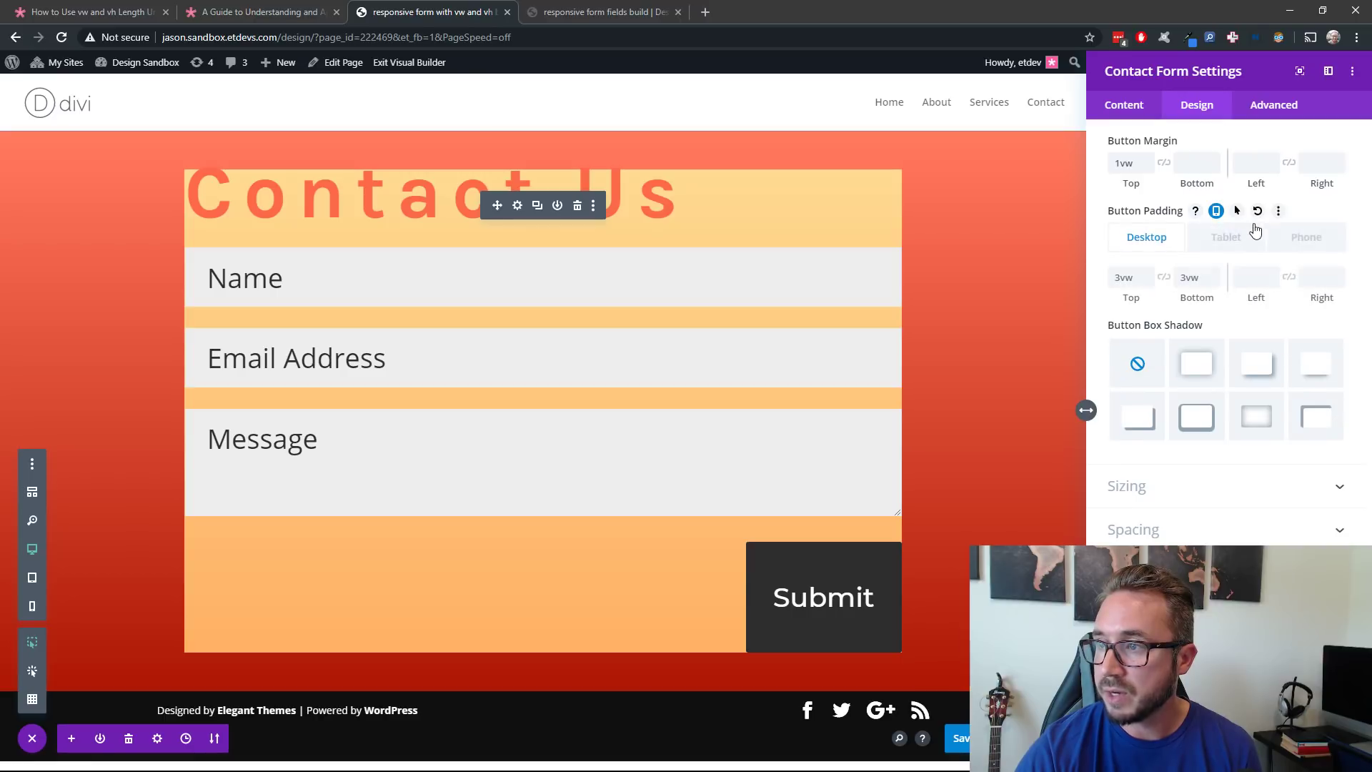
left_click(1307, 236)
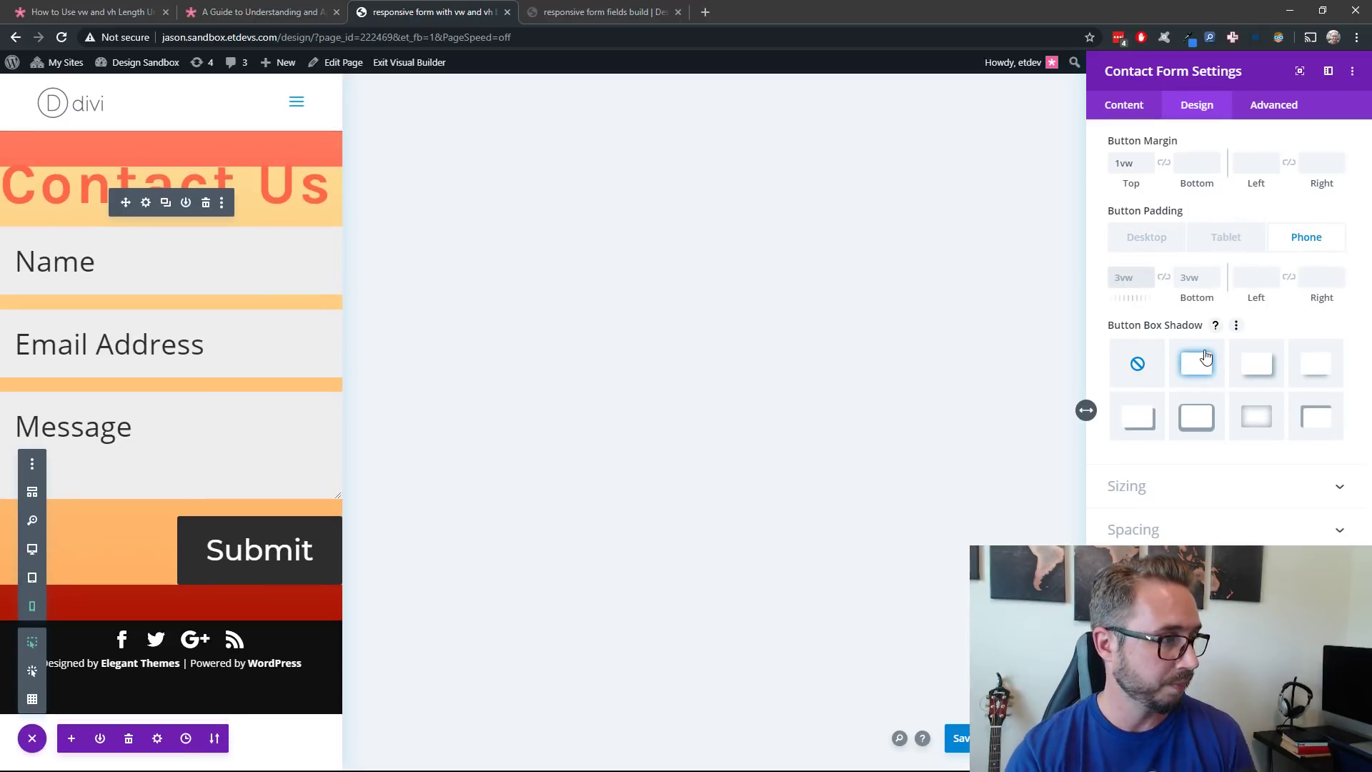
type("2")
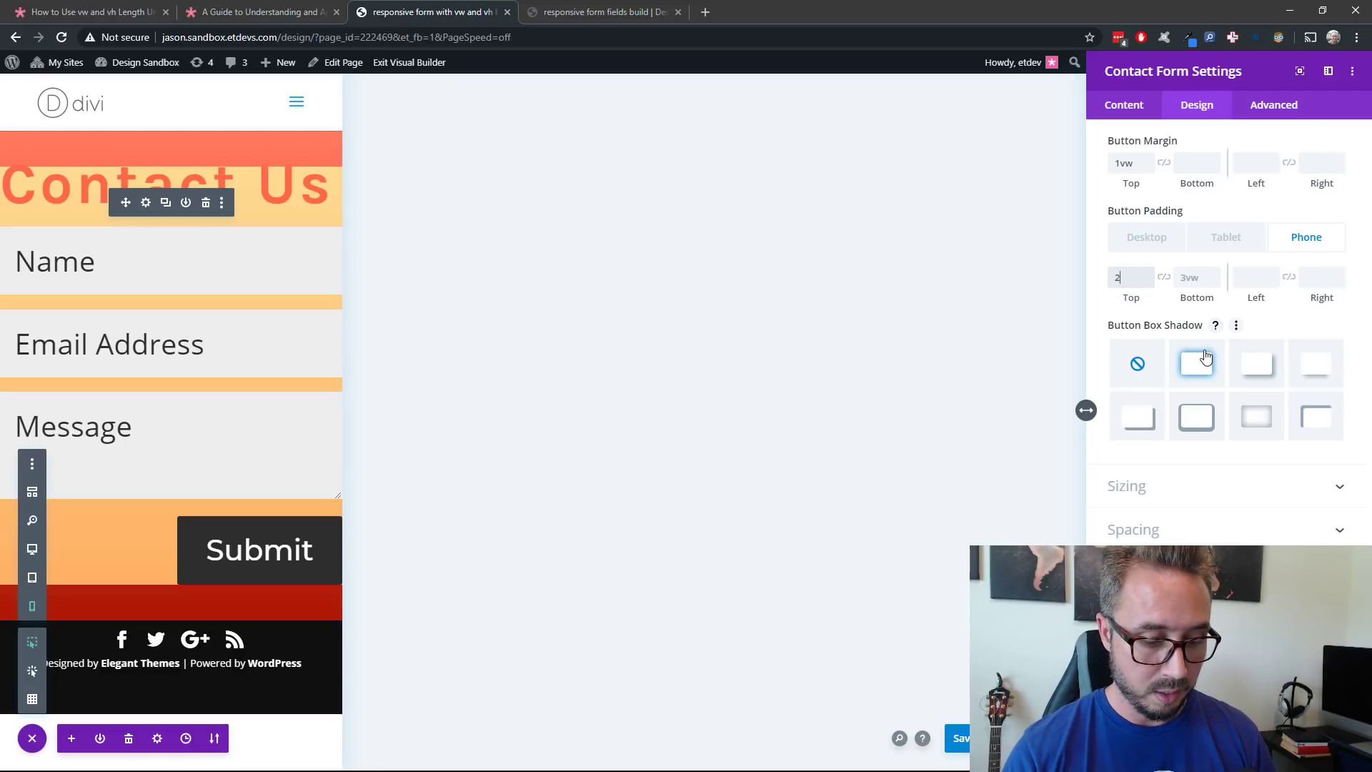
type("vh")
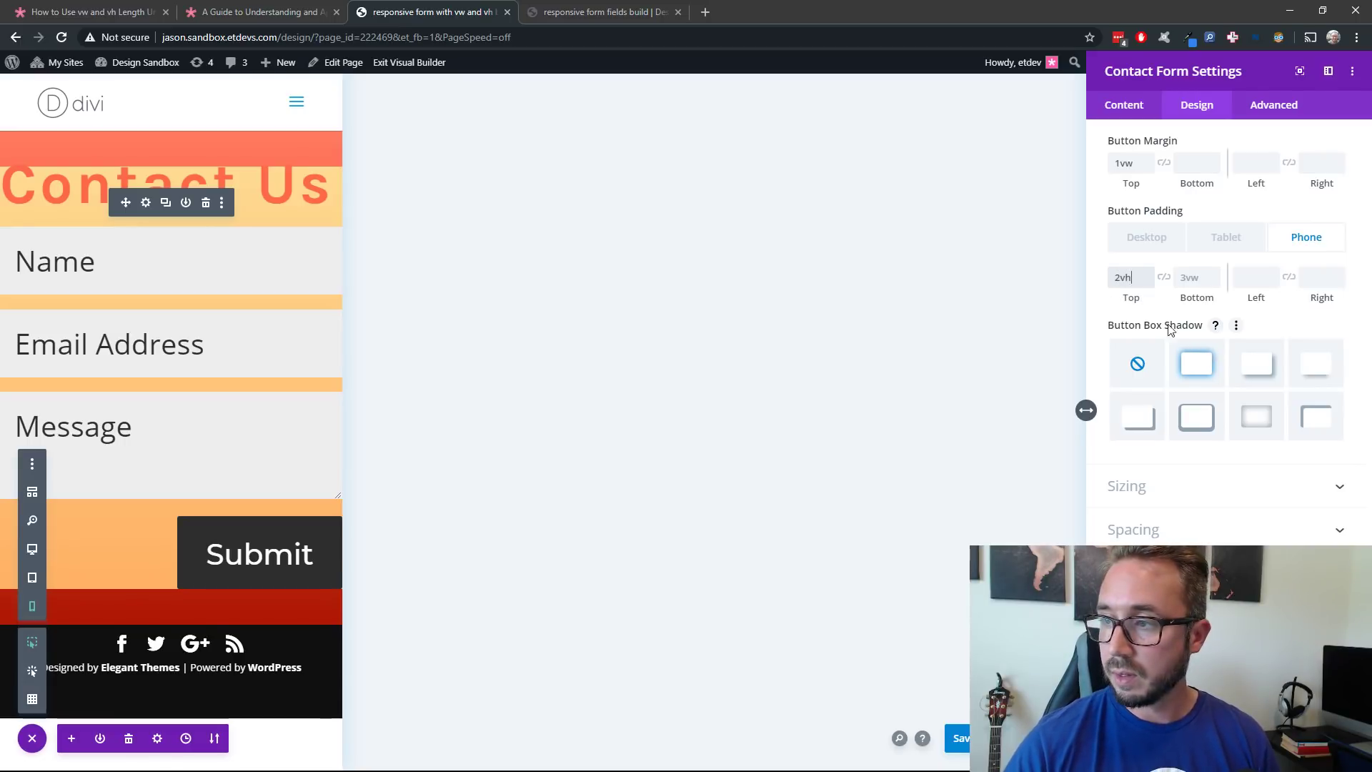
left_click(1146, 275)
left_click(1164, 278)
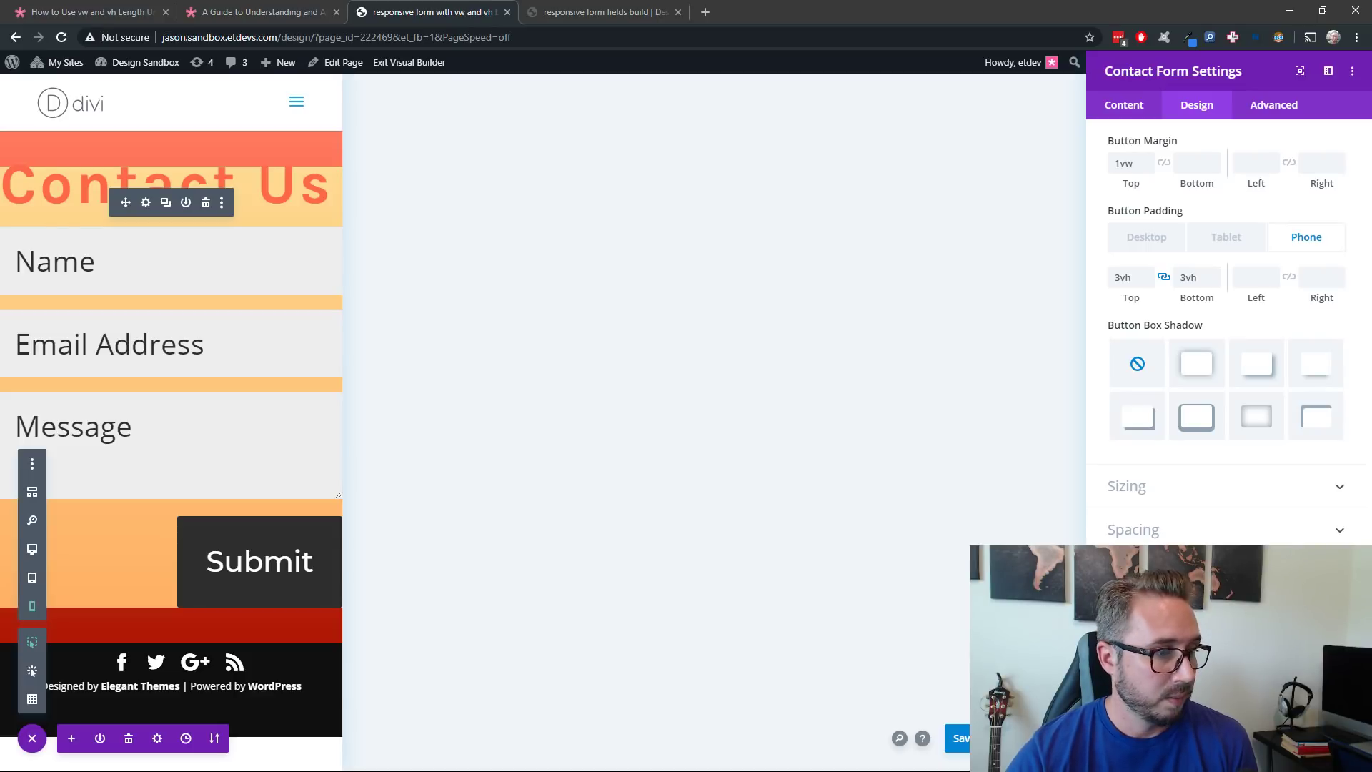
In the contact form's spacing settings, set the top padding to 3vw
scroll(1084, 410, "down", 1)
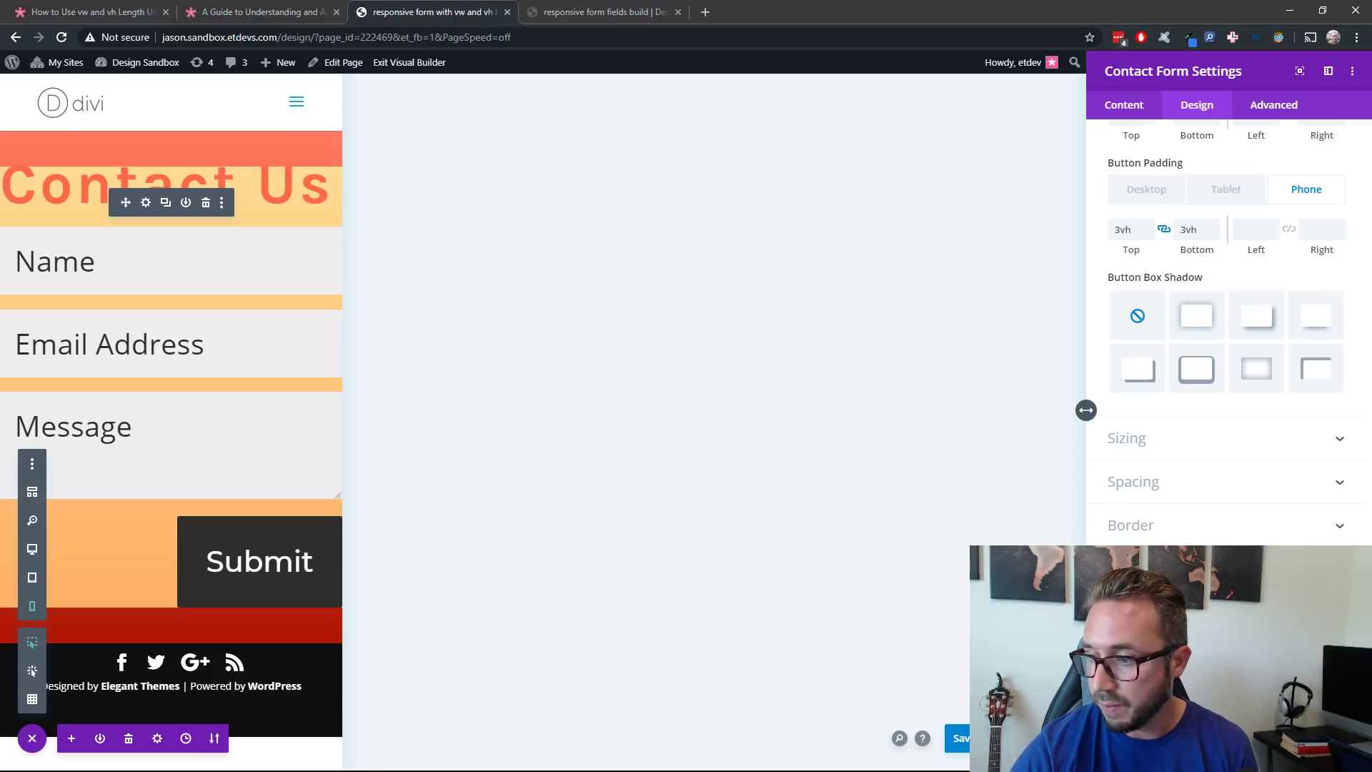
left_click(1182, 494)
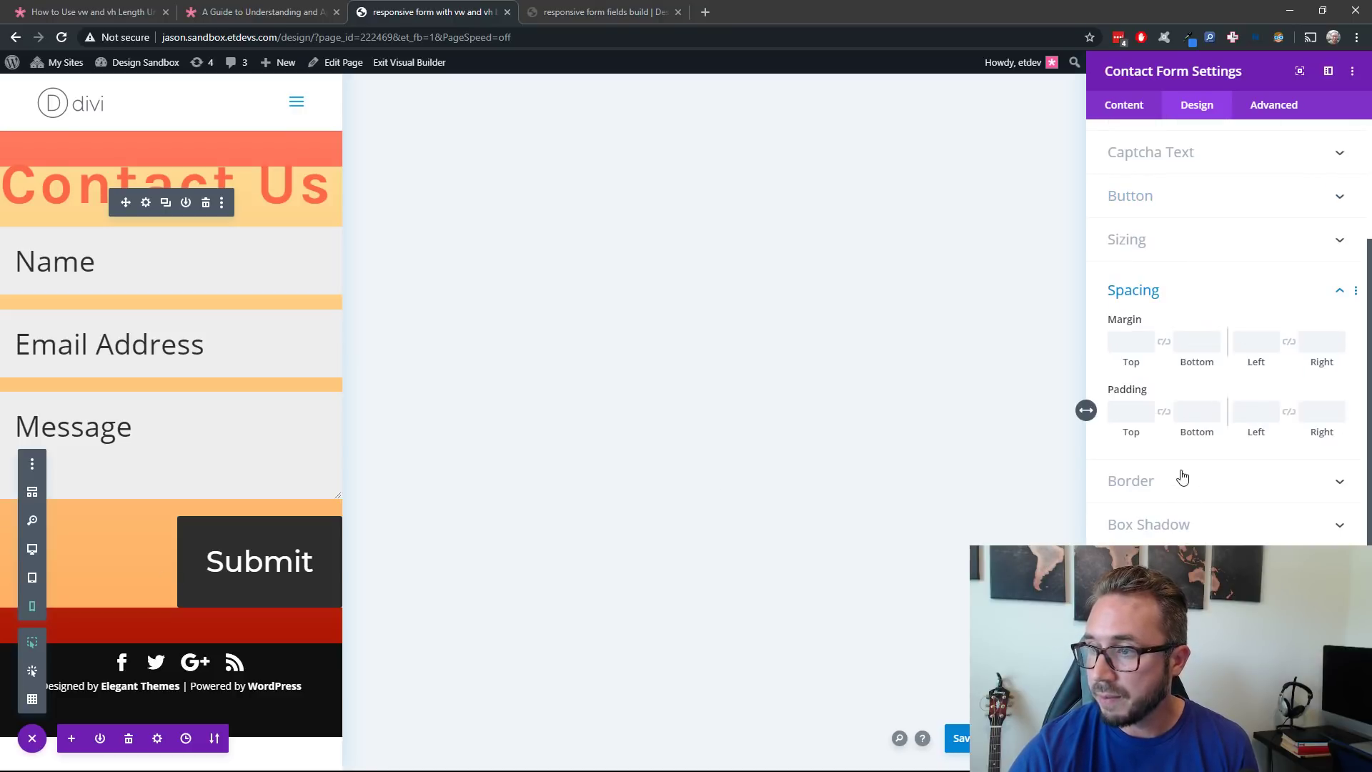
scroll(1215, 257, "up", 1)
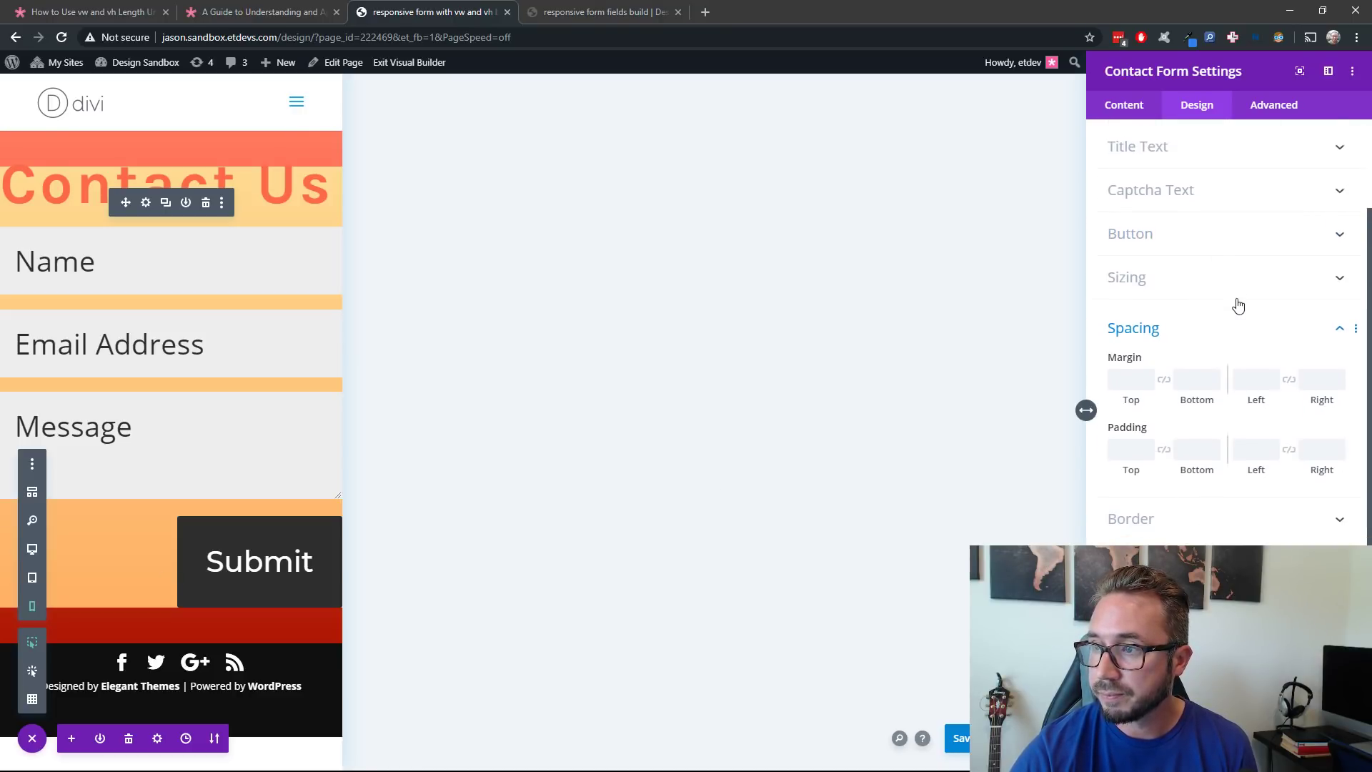
scroll(1237, 303, "down", 1)
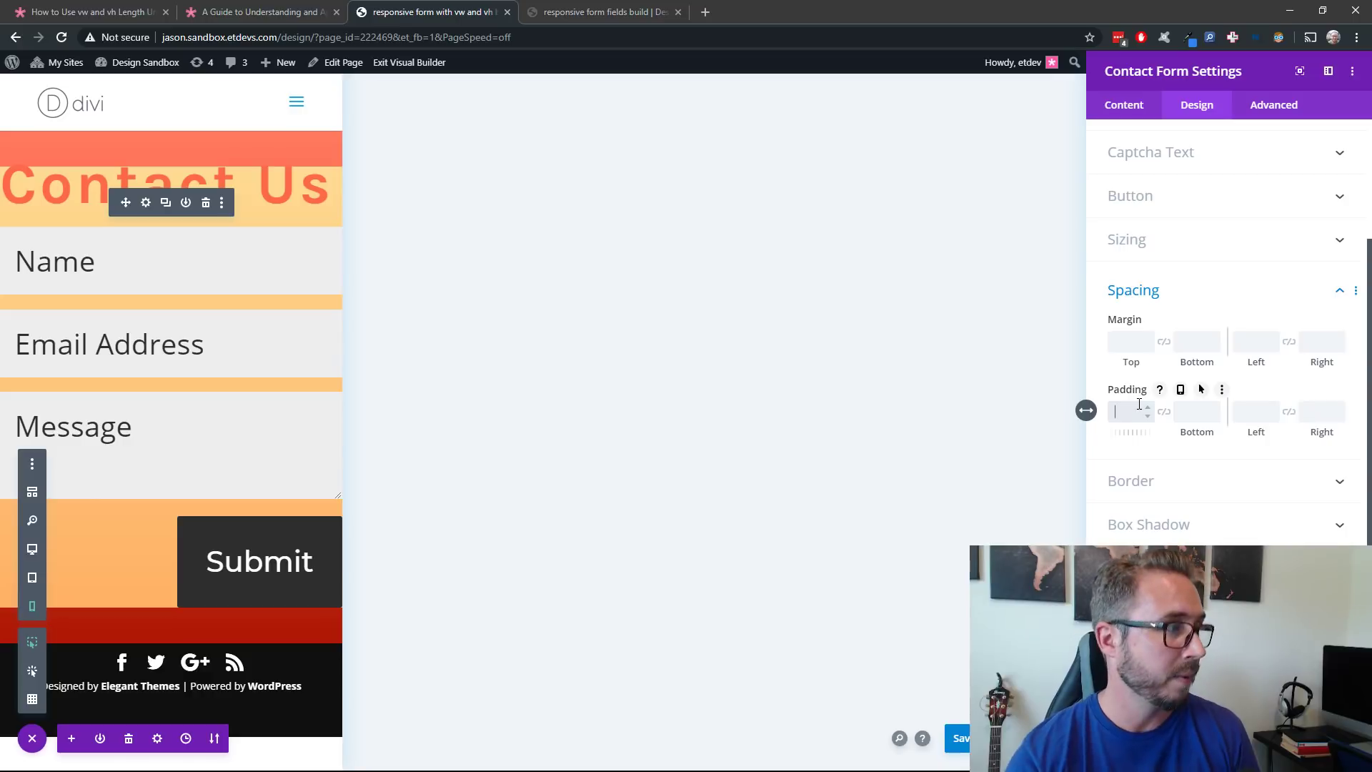
type("vw")
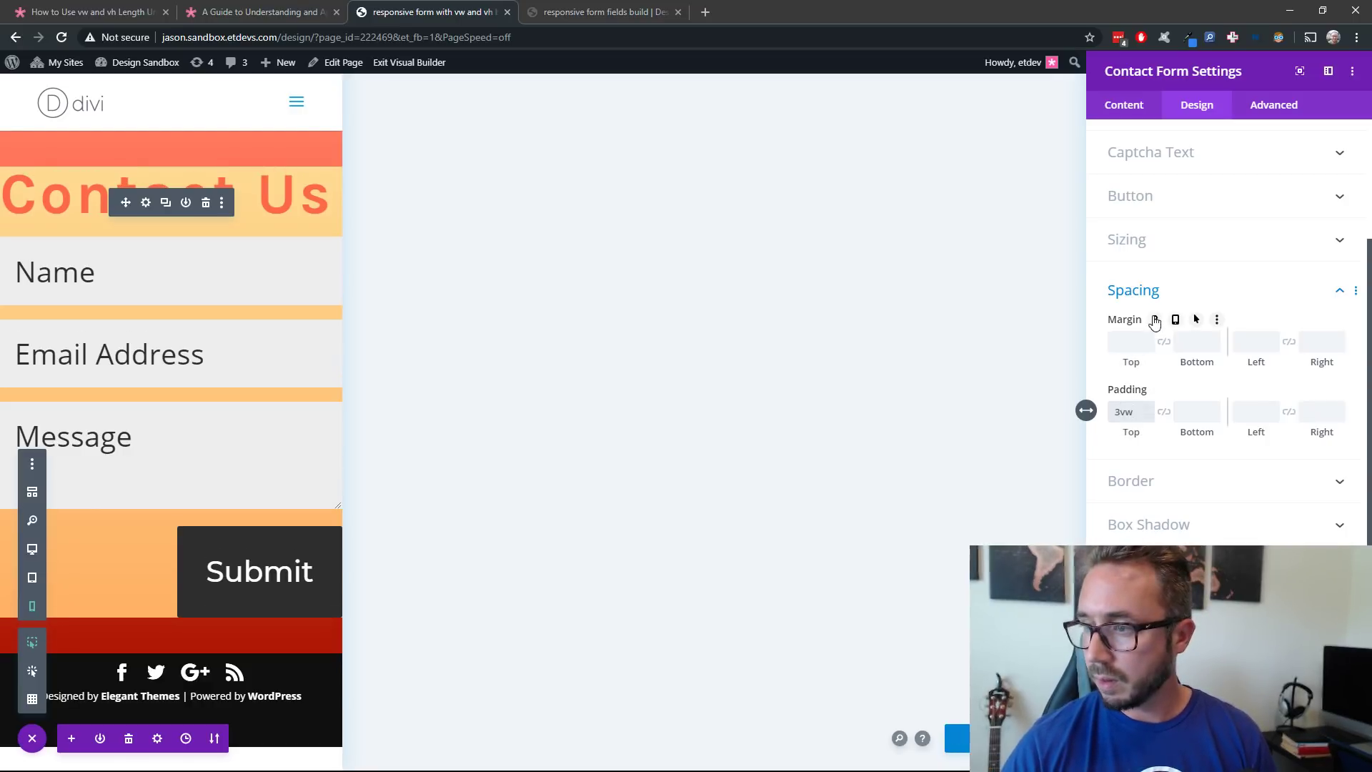
Return to the desktop view and set the contact form's bottom padding to 3vw
left_click(32, 549)
left_click_drag(1244, 71, 1361, 68)
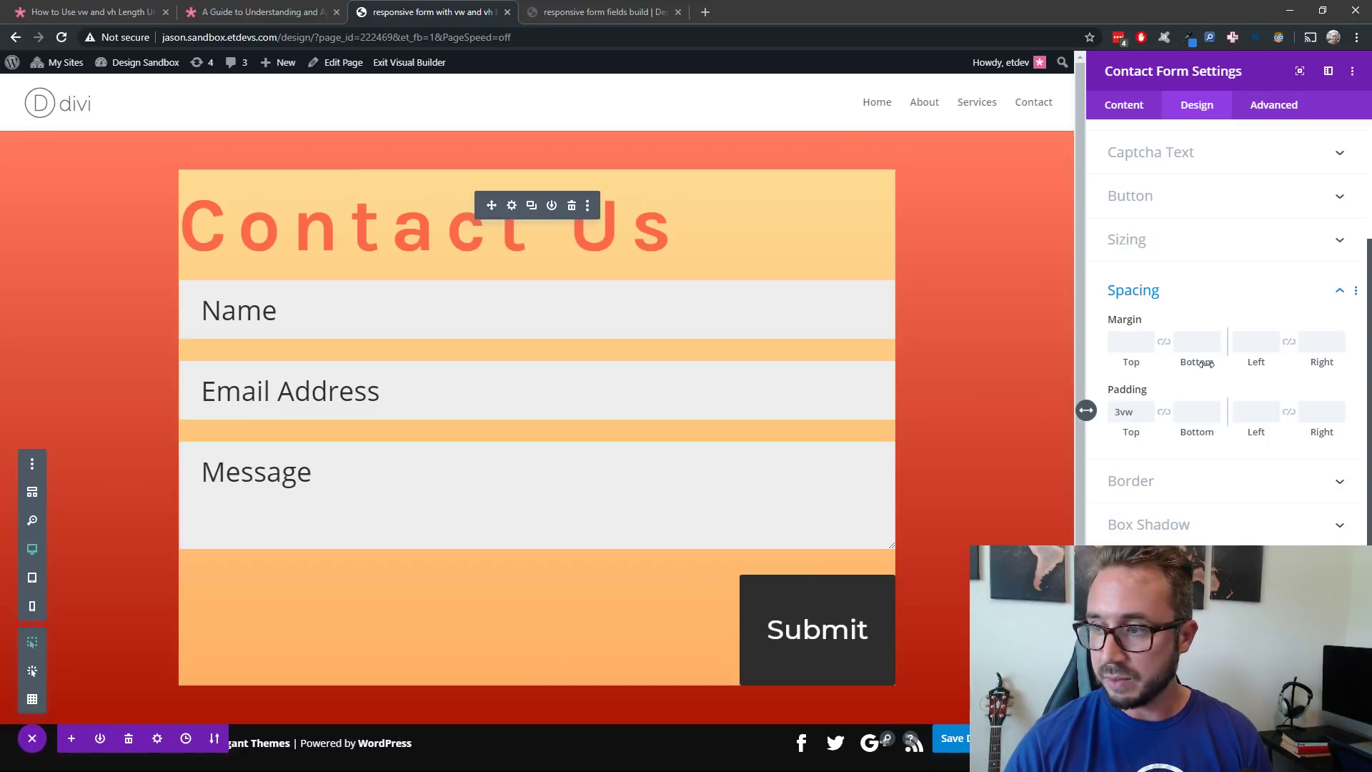
left_click(1189, 415)
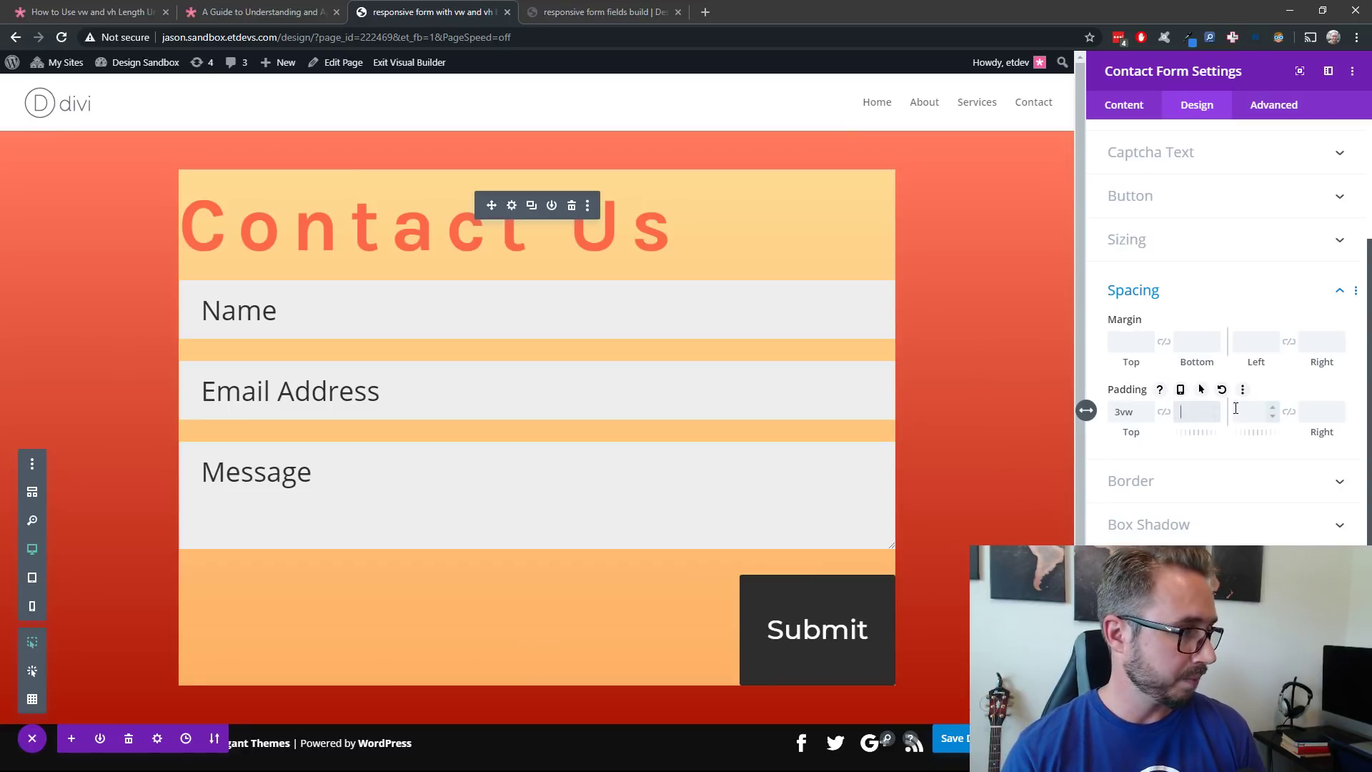
type("3")
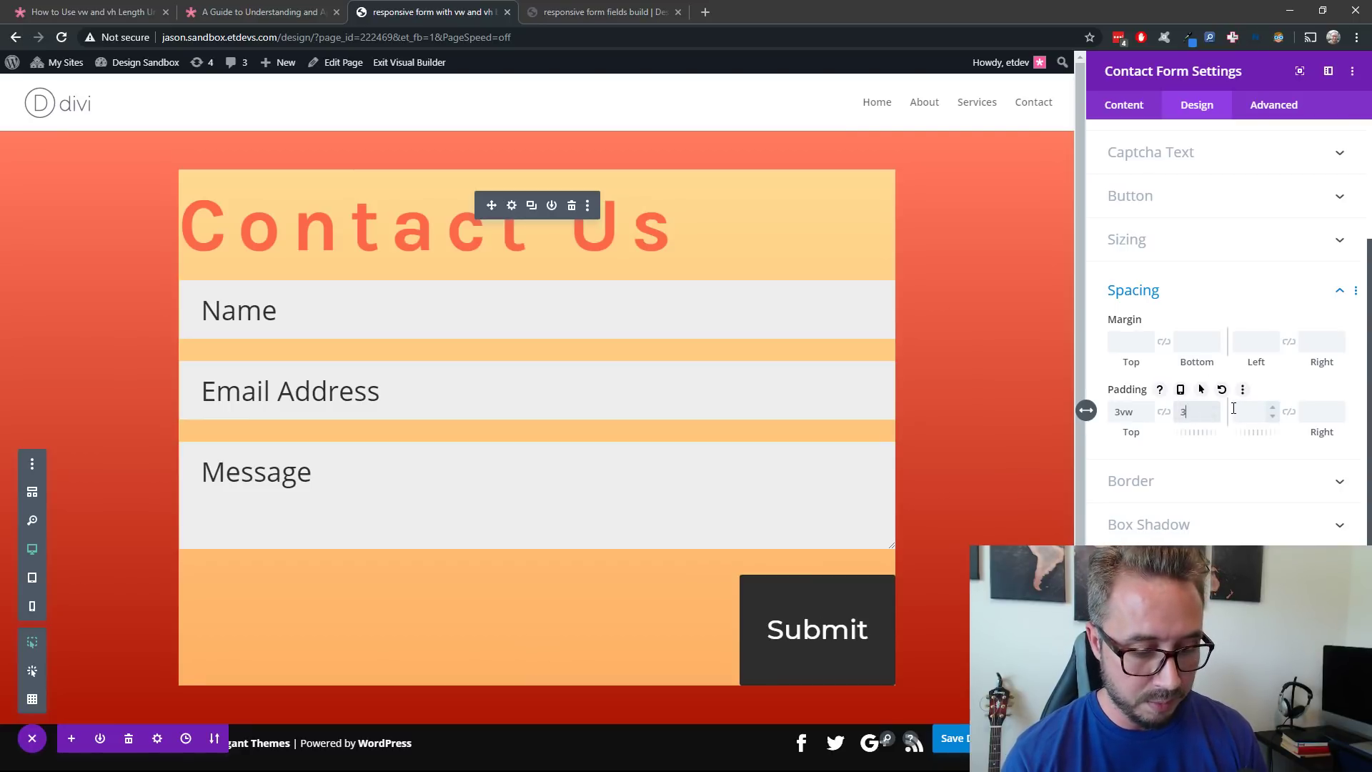
type("vw")
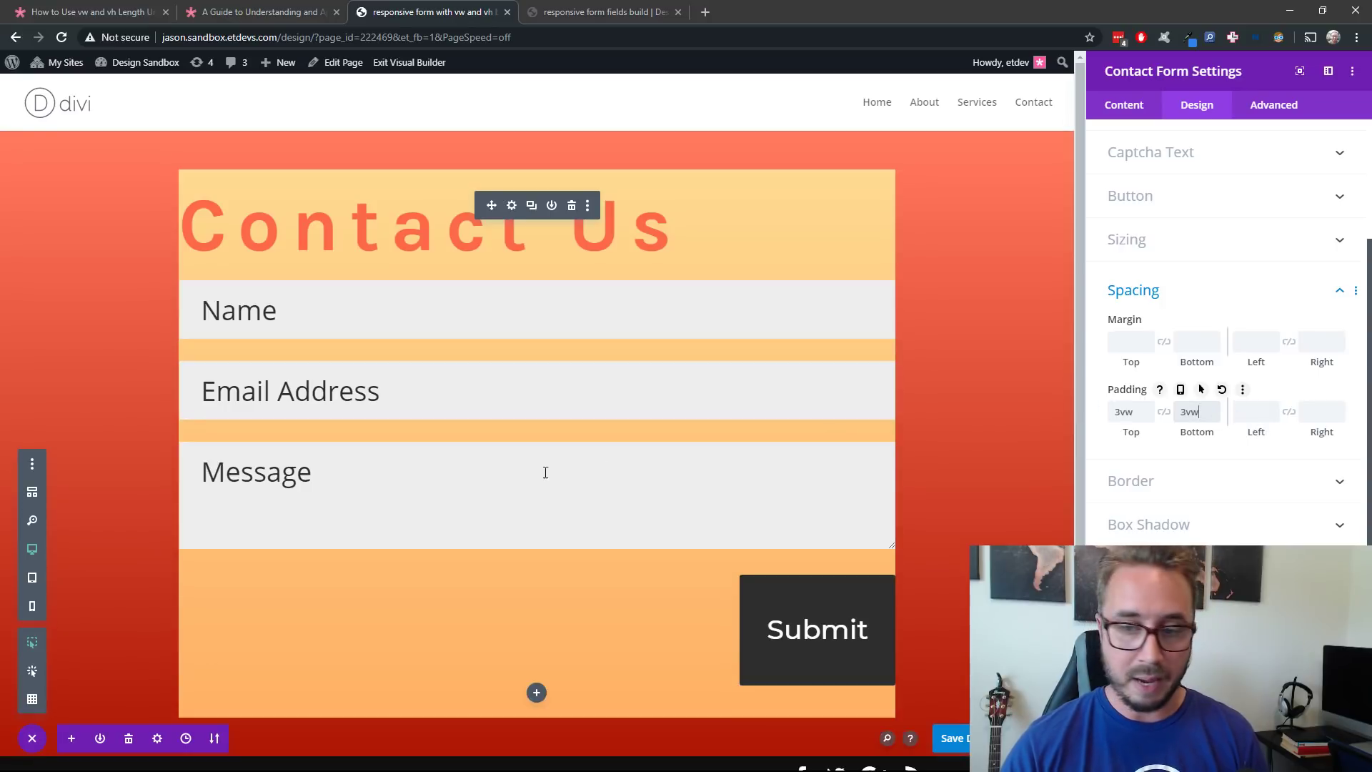
Set the contact form's left and right padding to a linked 5vw
scroll(453, 557, "down", 1)
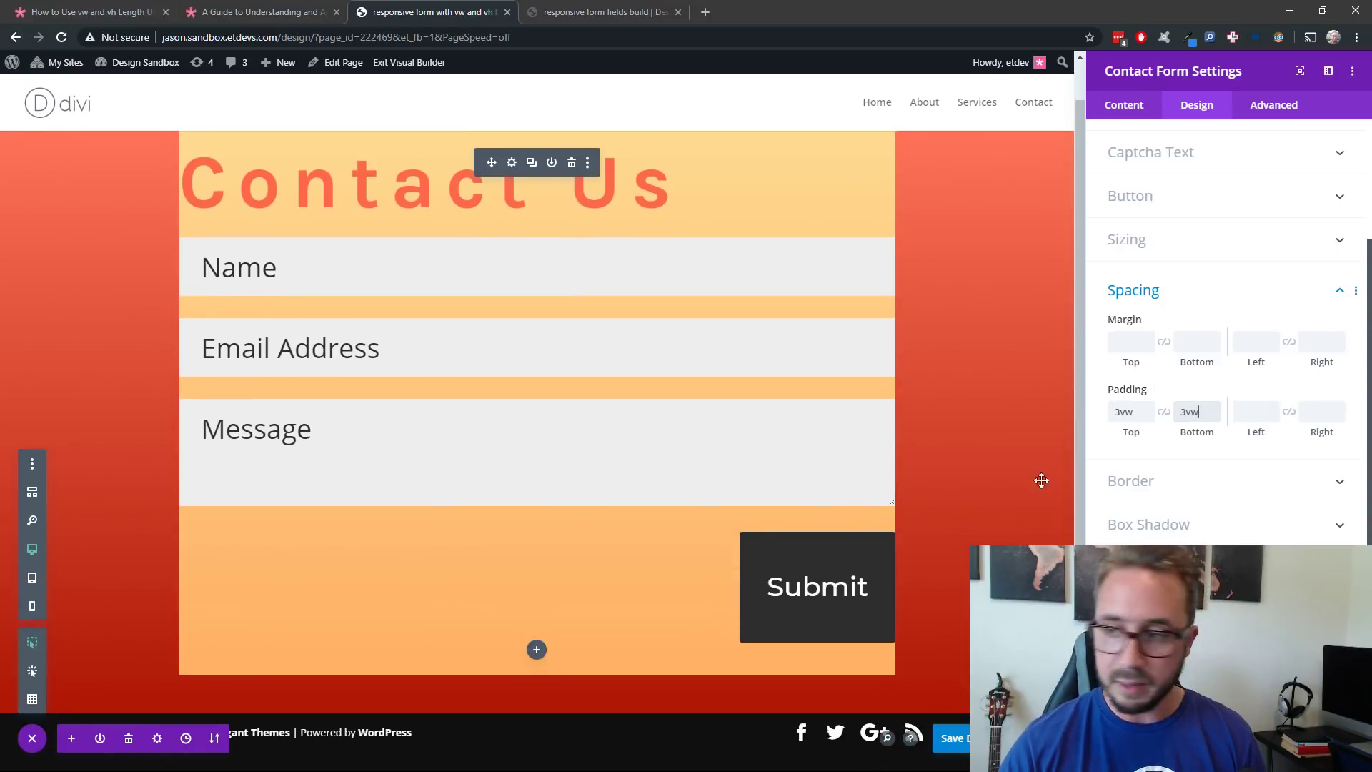
left_click(1253, 413)
type("5v")
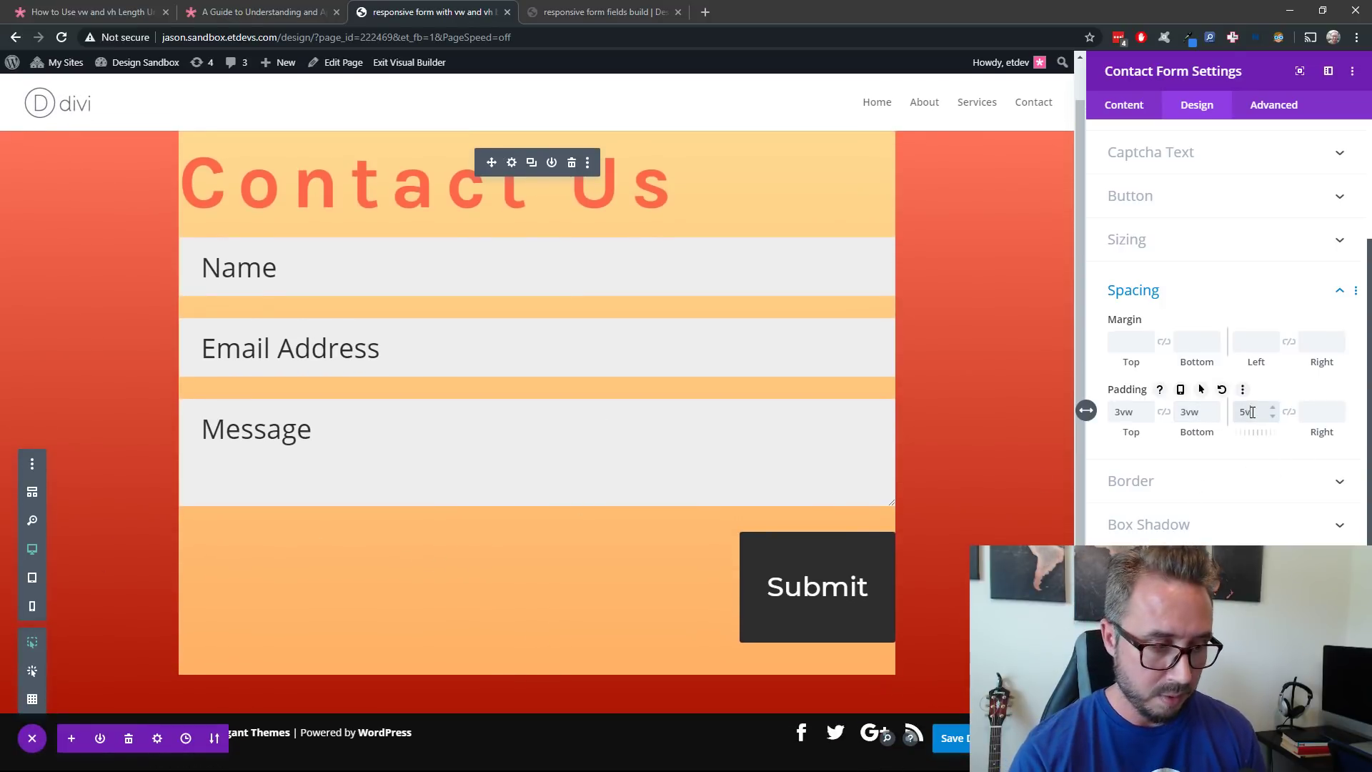
type("w")
left_click(1289, 411)
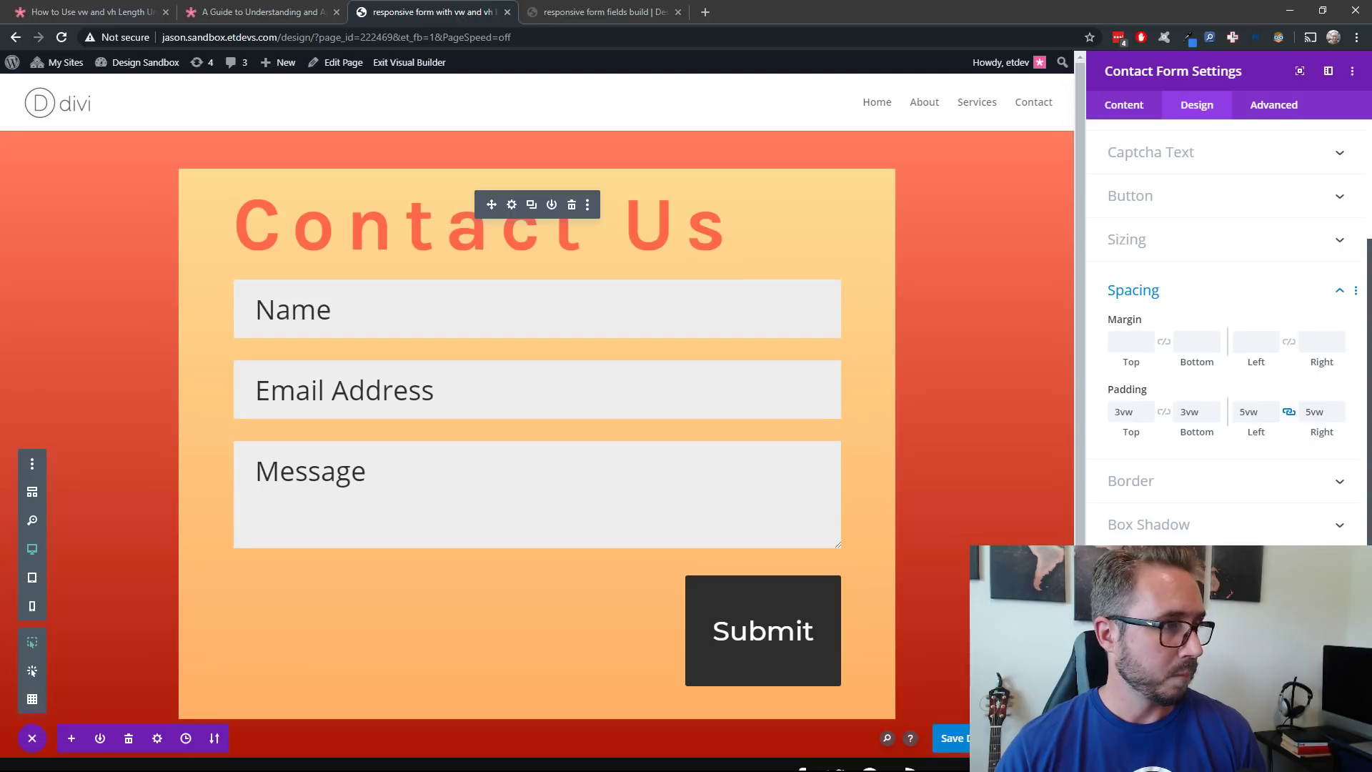
Close the contact form settings and open the live version of the page in a new browser tab
scroll(512, 484, "down", 1)
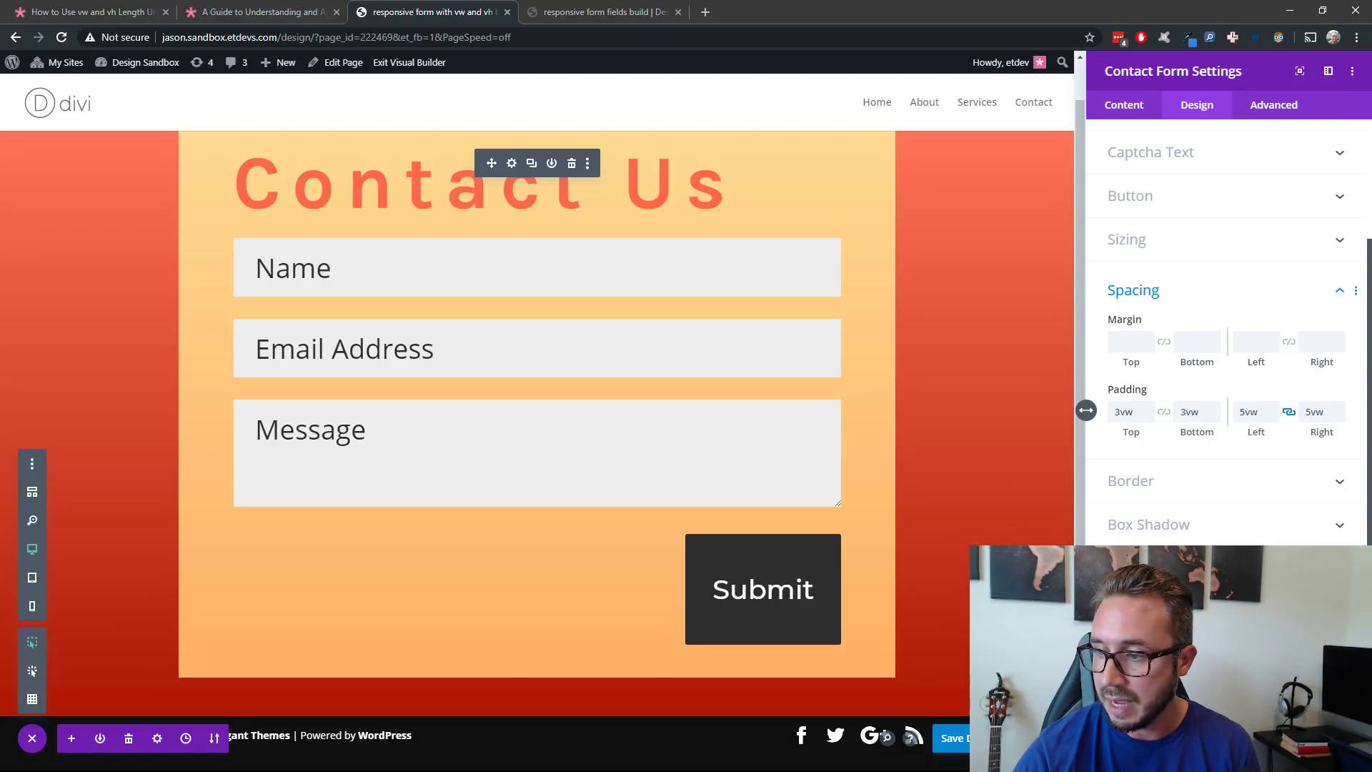
left_click_drag(1086, 410, 1358, 411)
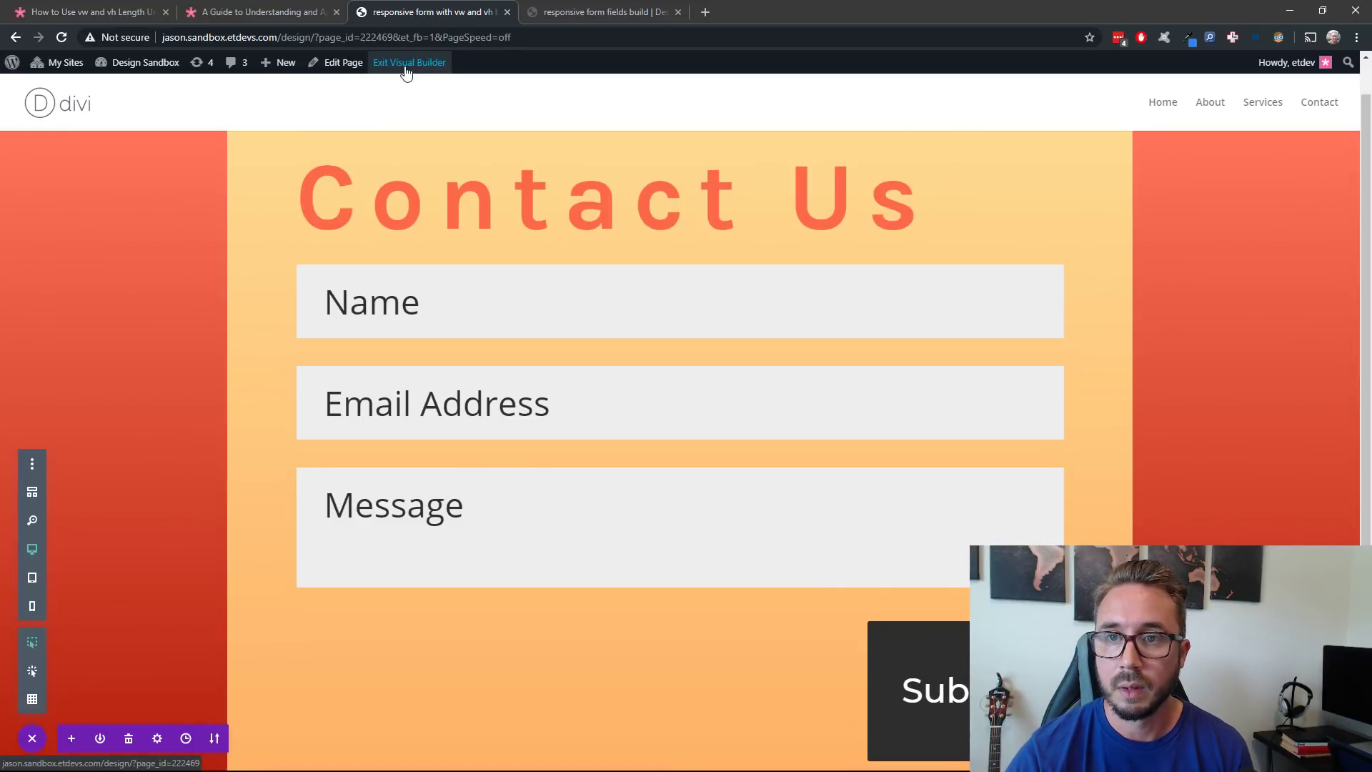
right_click(447, 65)
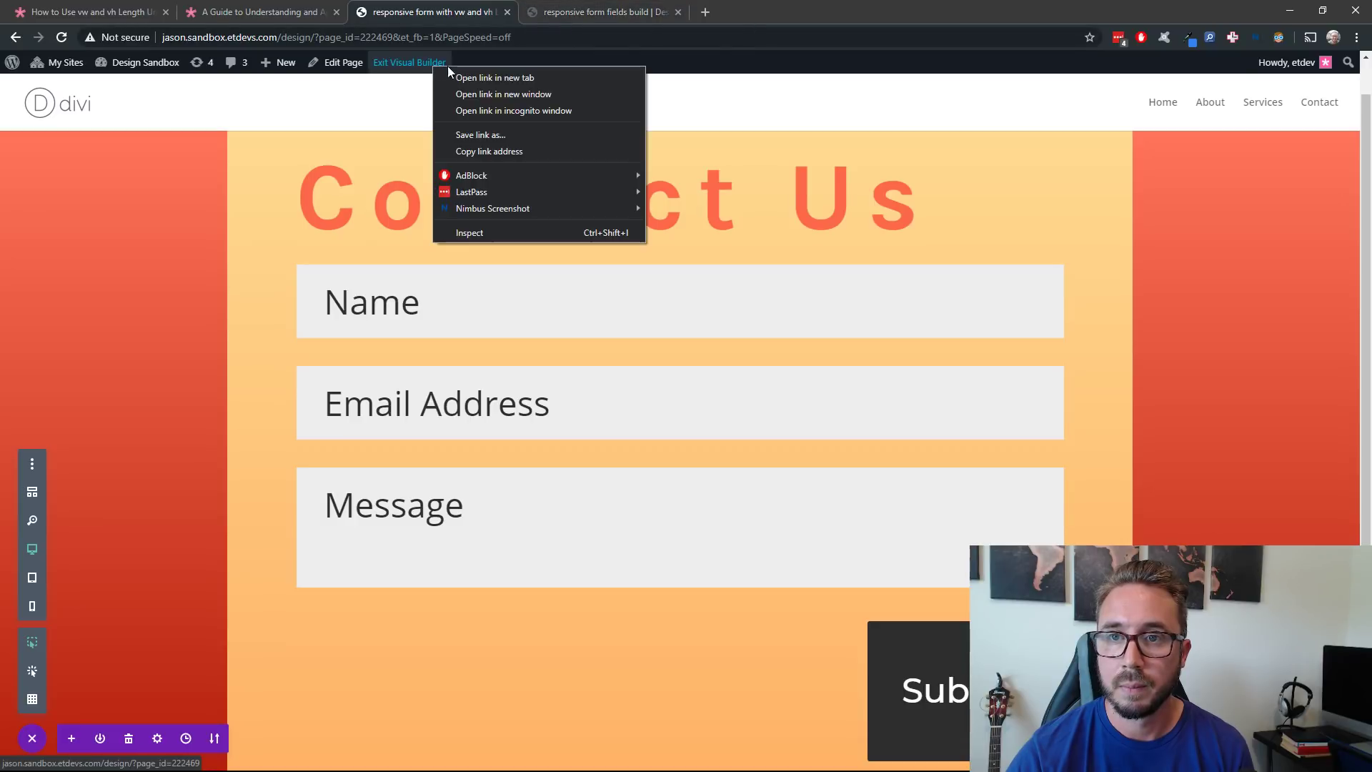
left_click(495, 78)
left_click(586, 12)
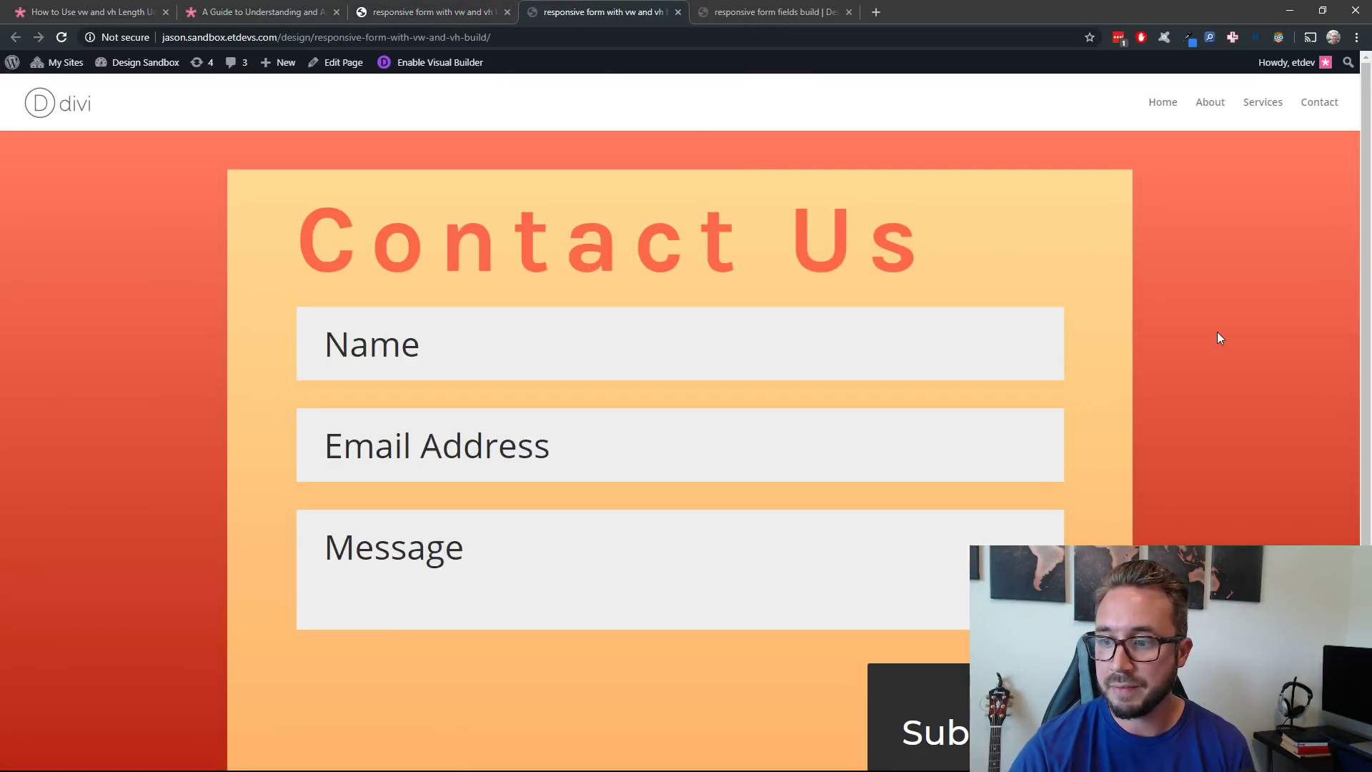
Inspect the live page in the browser's responsive device mode and narrow the viewport to 446 px wide
scroll(1217, 332, "down", 1)
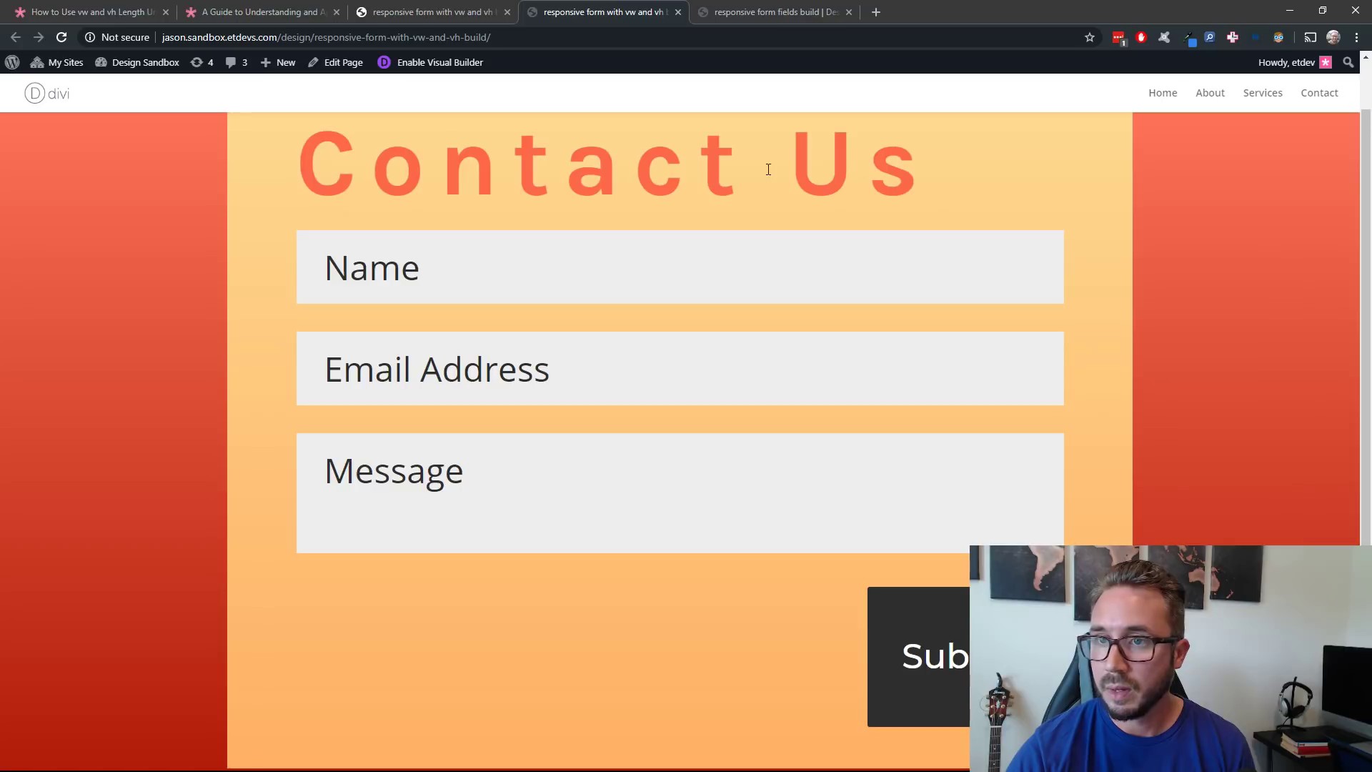
right_click(1086, 178)
left_click(1151, 398)
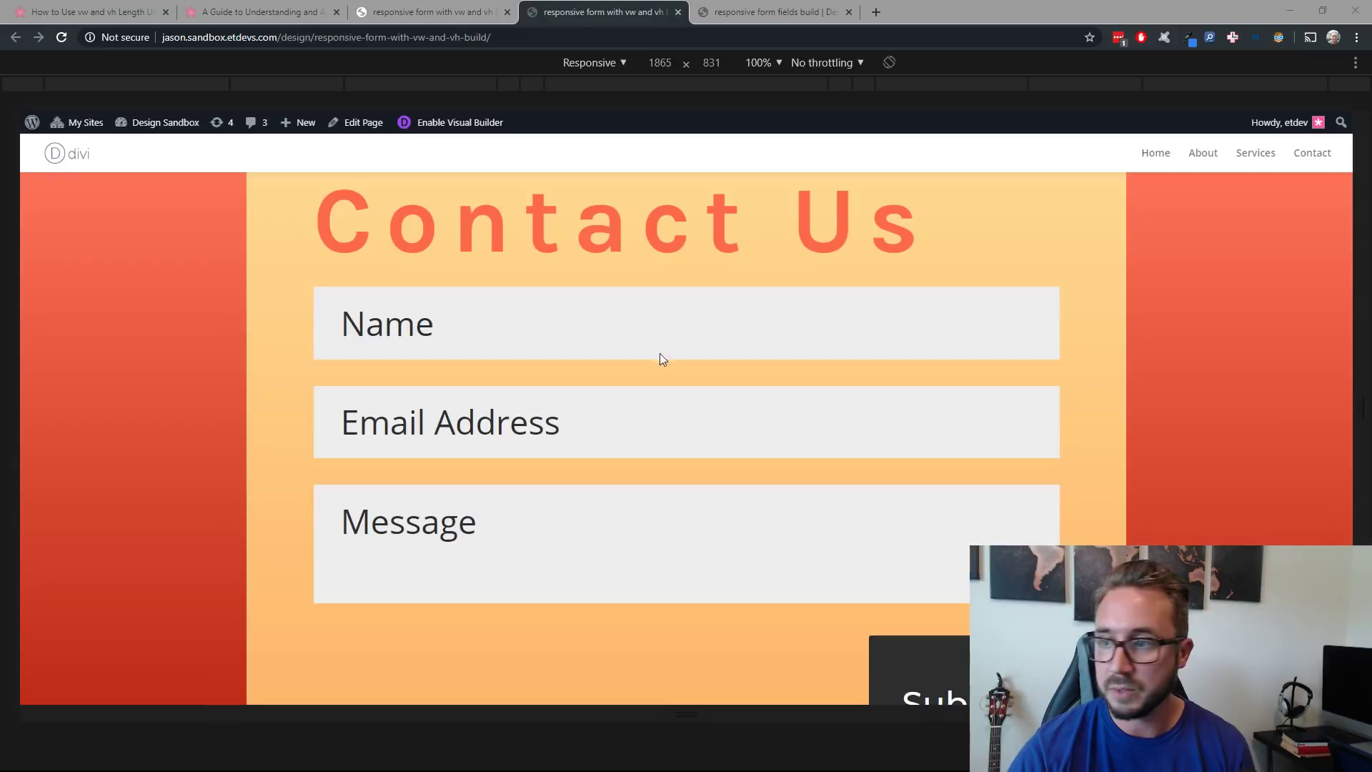
left_click_drag(1363, 394, 851, 393)
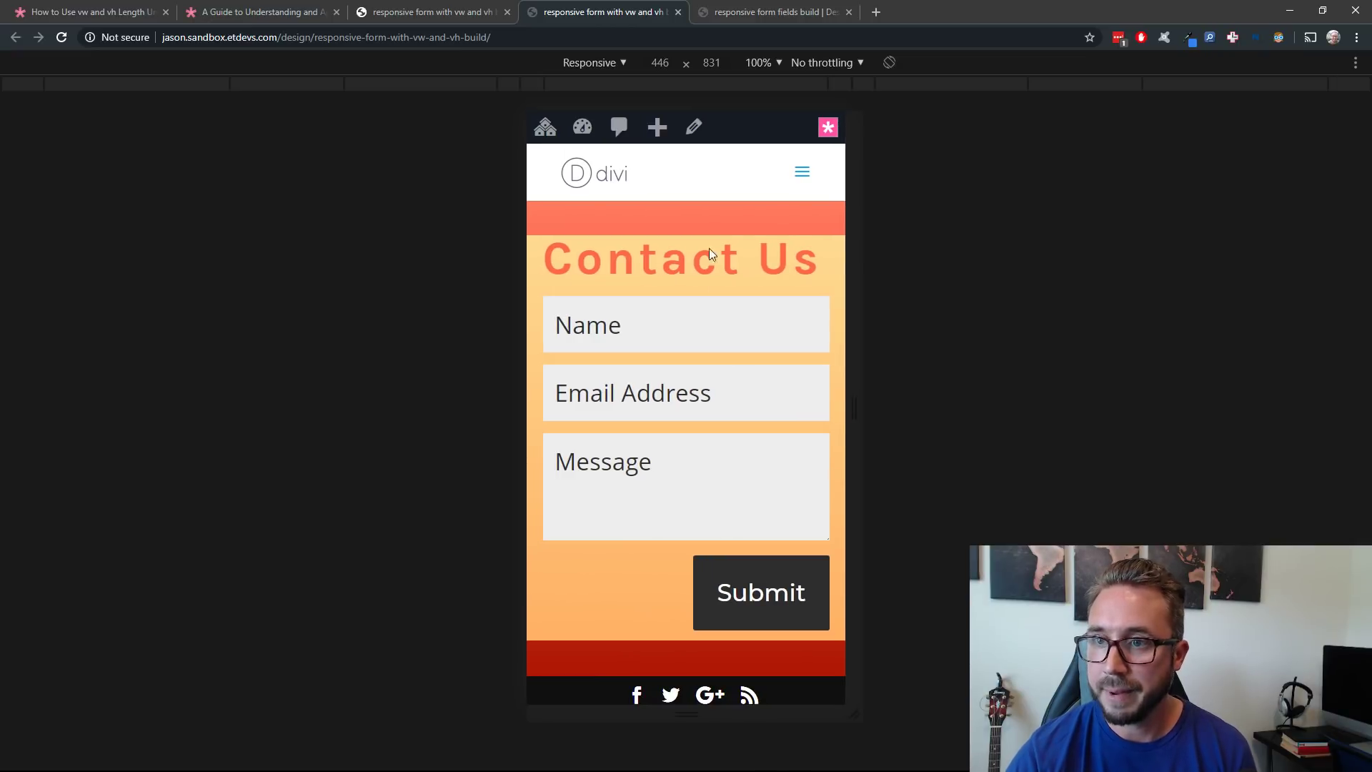
Preview the contact form on the Pixel 2 and iPhone 5/SE device presets, checking down to the submit button
left_click(616, 62)
left_click(615, 143)
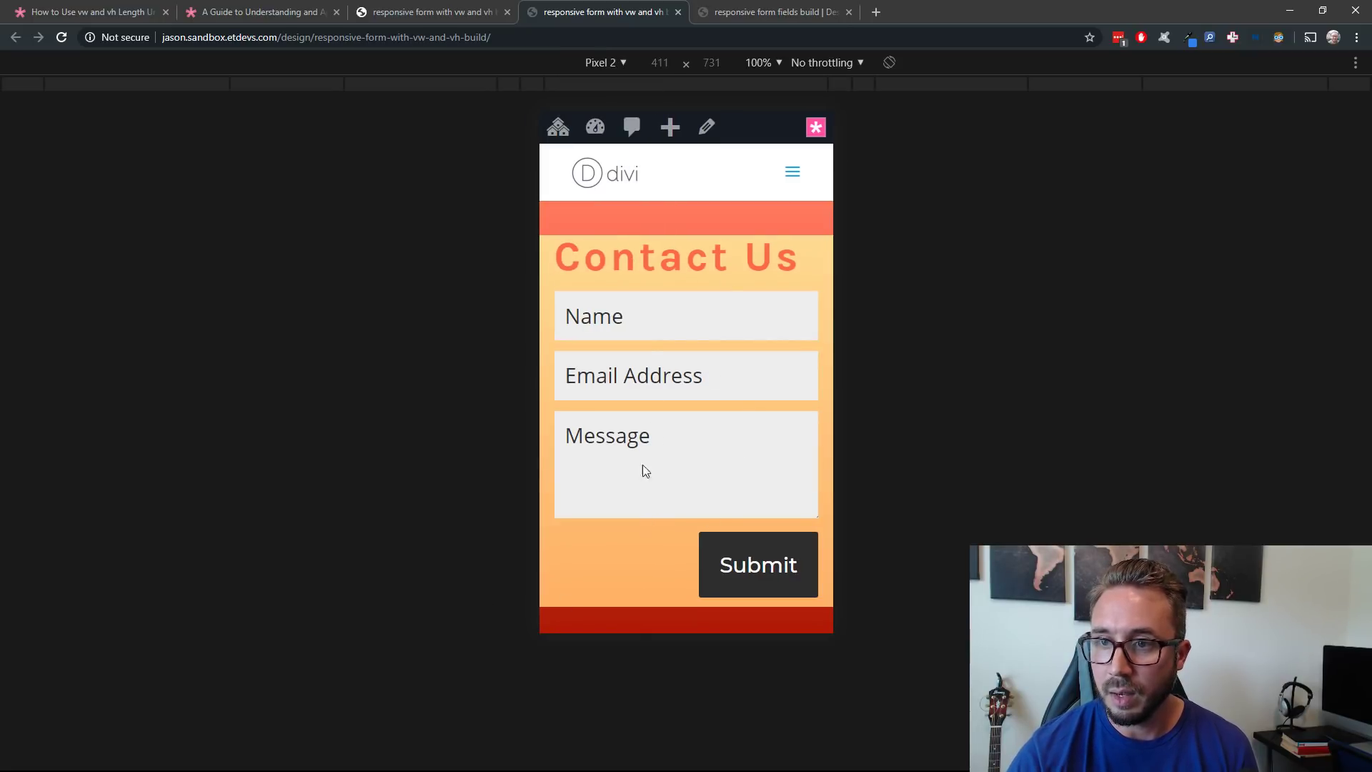
left_click(611, 65)
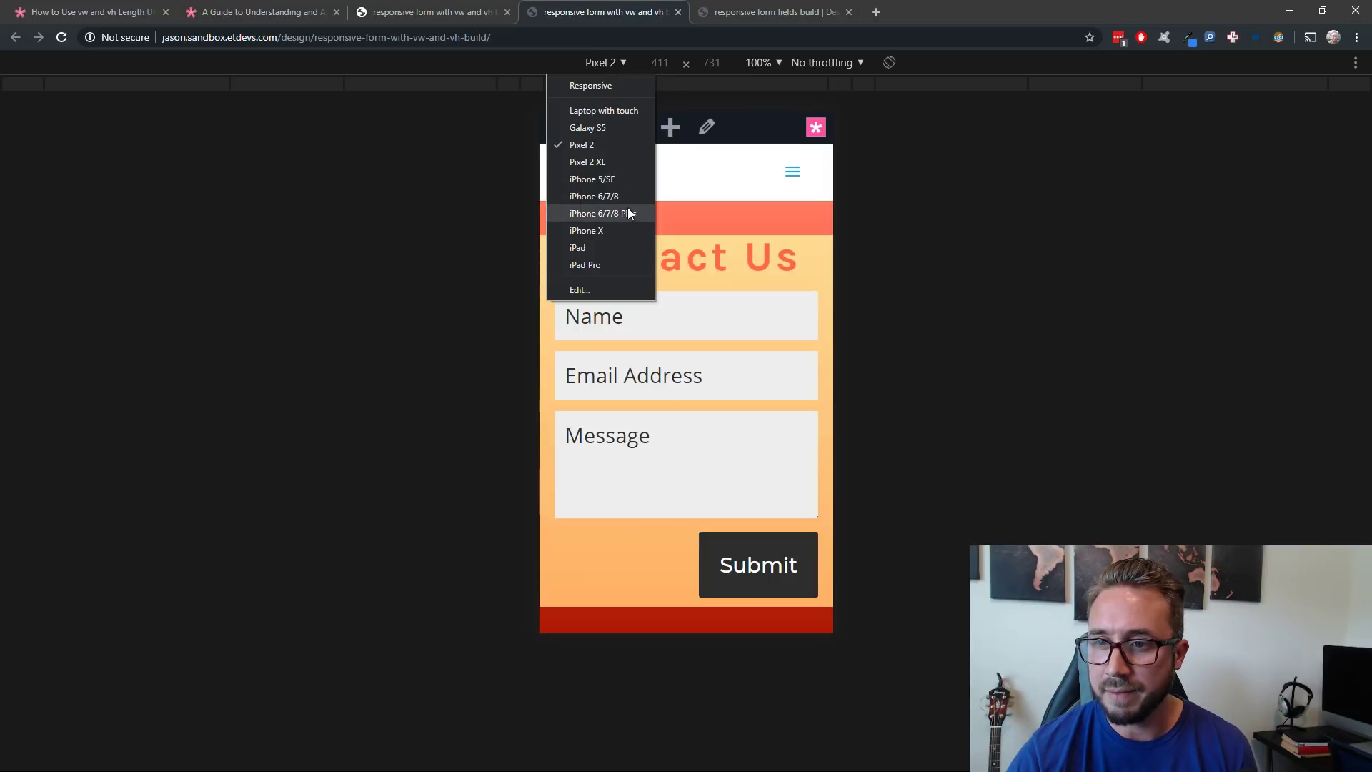
left_click(604, 180)
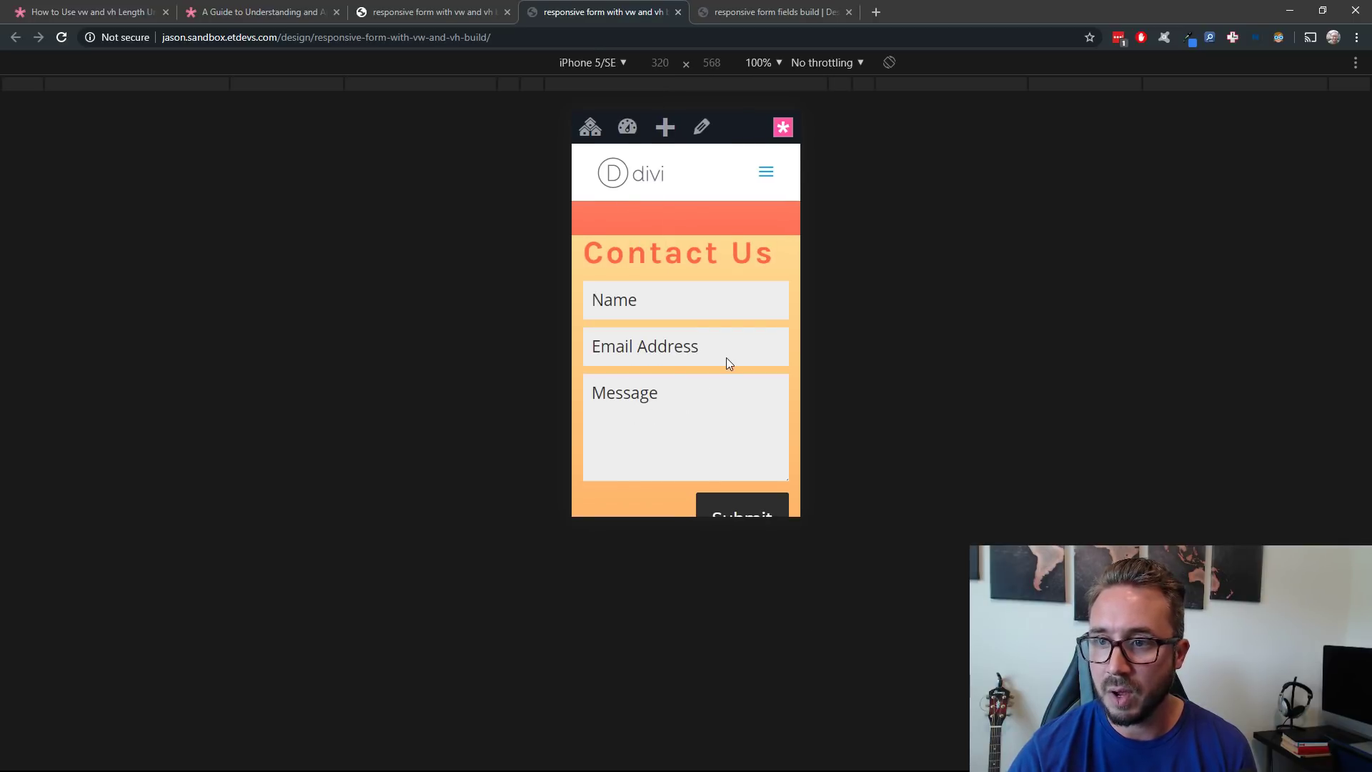
scroll(726, 358, "down", 1)
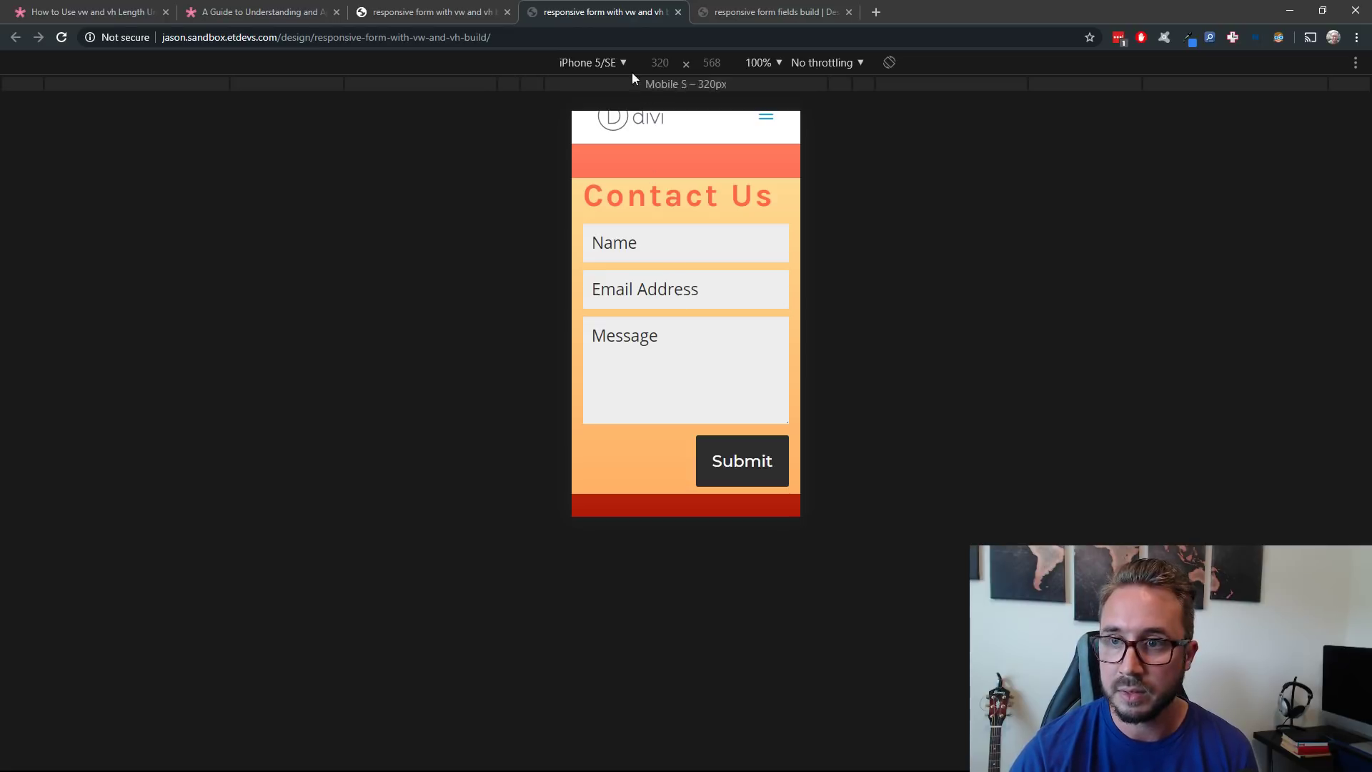
Preview the whole contact form page on the iPhone 6/7/8 Plus device preset
left_click(615, 62)
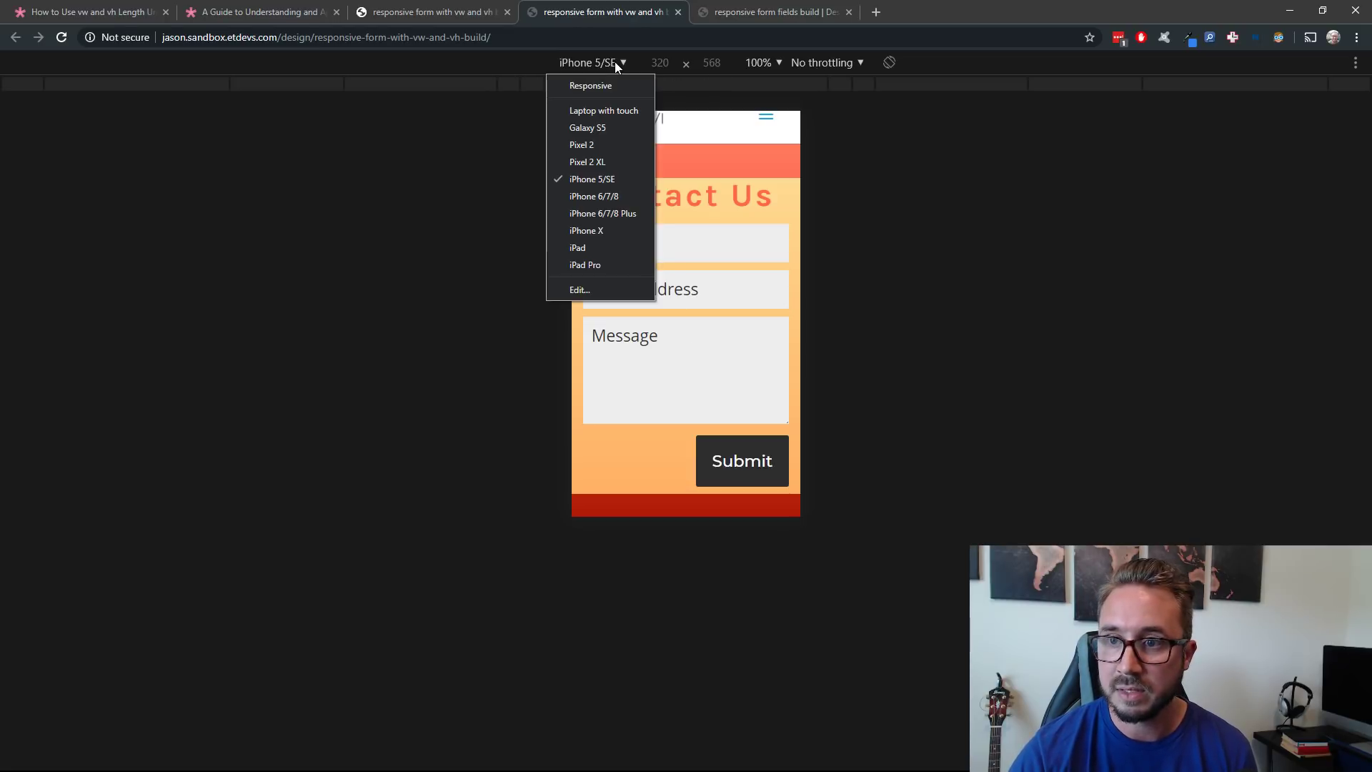
left_click(616, 213)
scroll(729, 447, "up", 2)
scroll(726, 445, "down", 2)
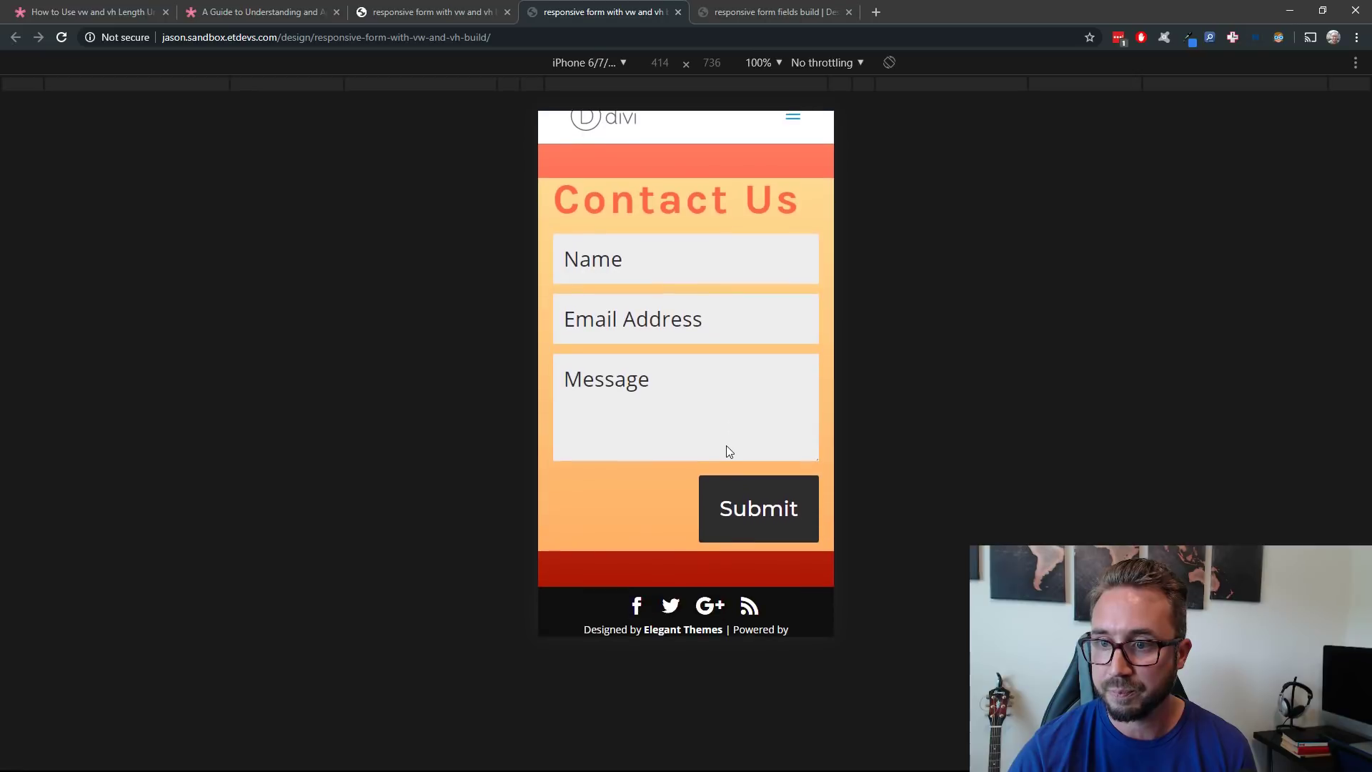
scroll(726, 445, "up", 2)
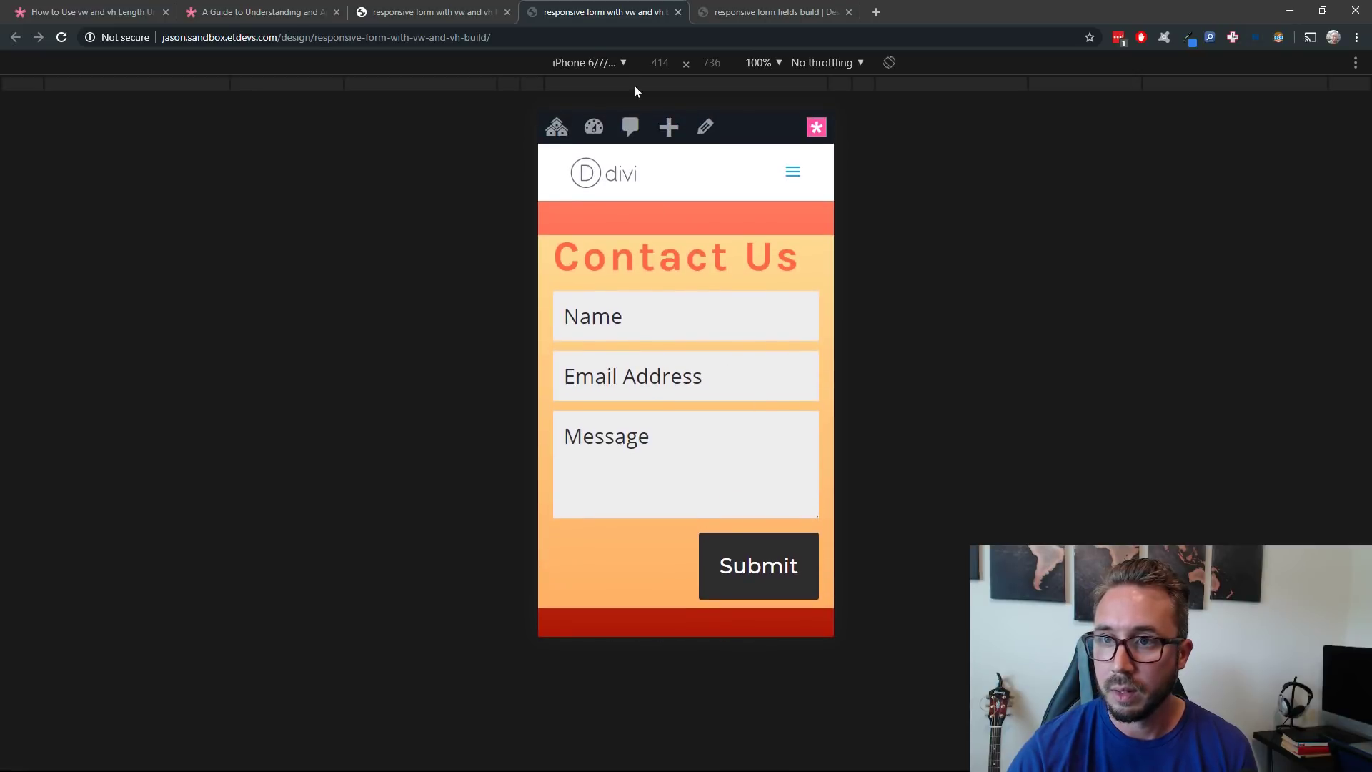
Return the device preview to Responsive mode and widen the viewport to 1111 px, with a height of 822 px
left_click(623, 64)
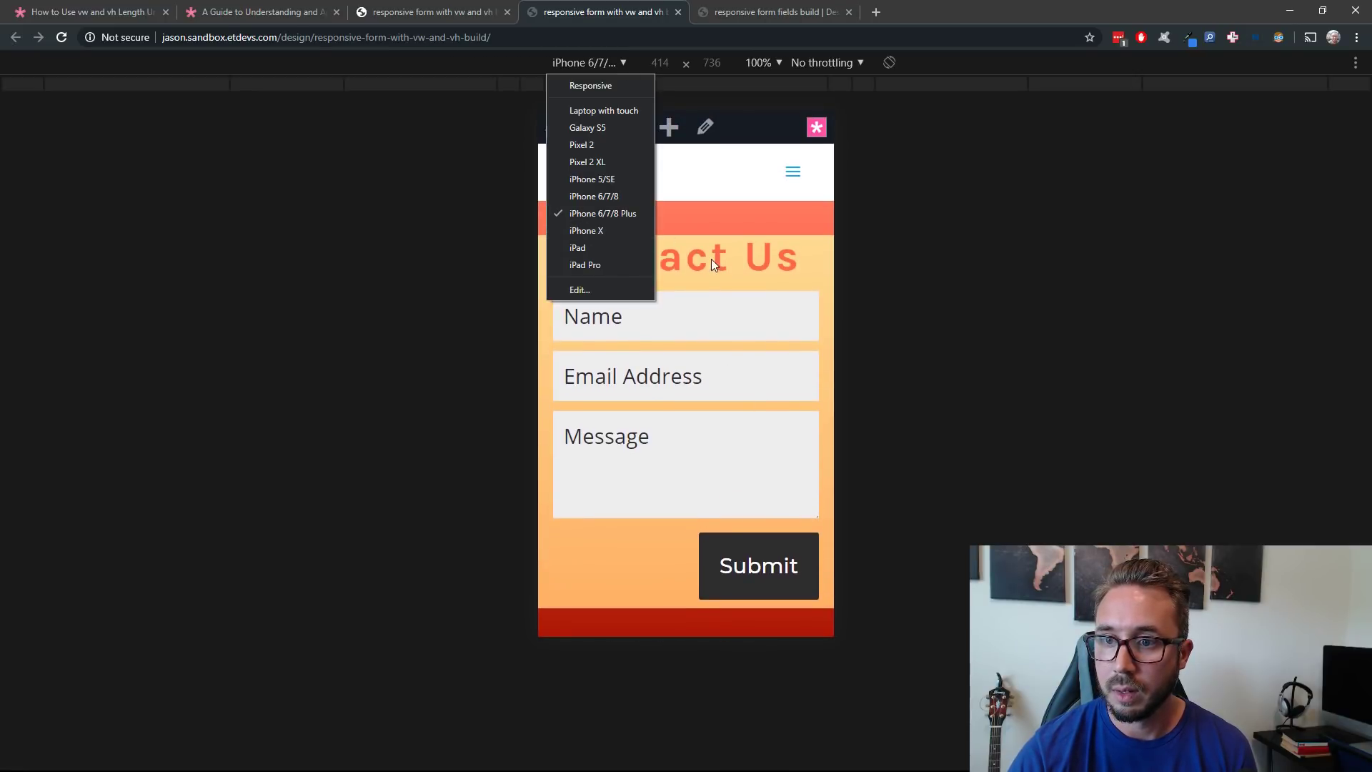
left_click(872, 306)
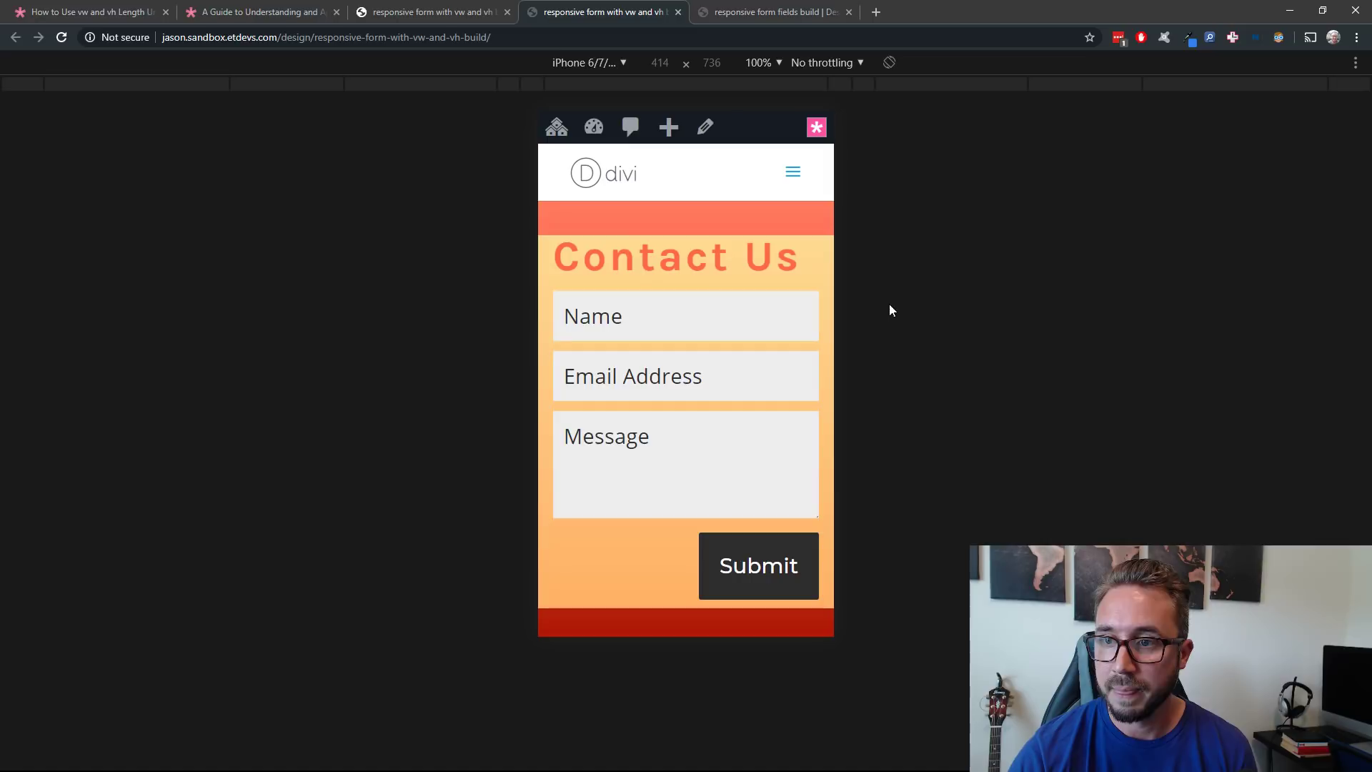
left_click(627, 68)
left_click(609, 87)
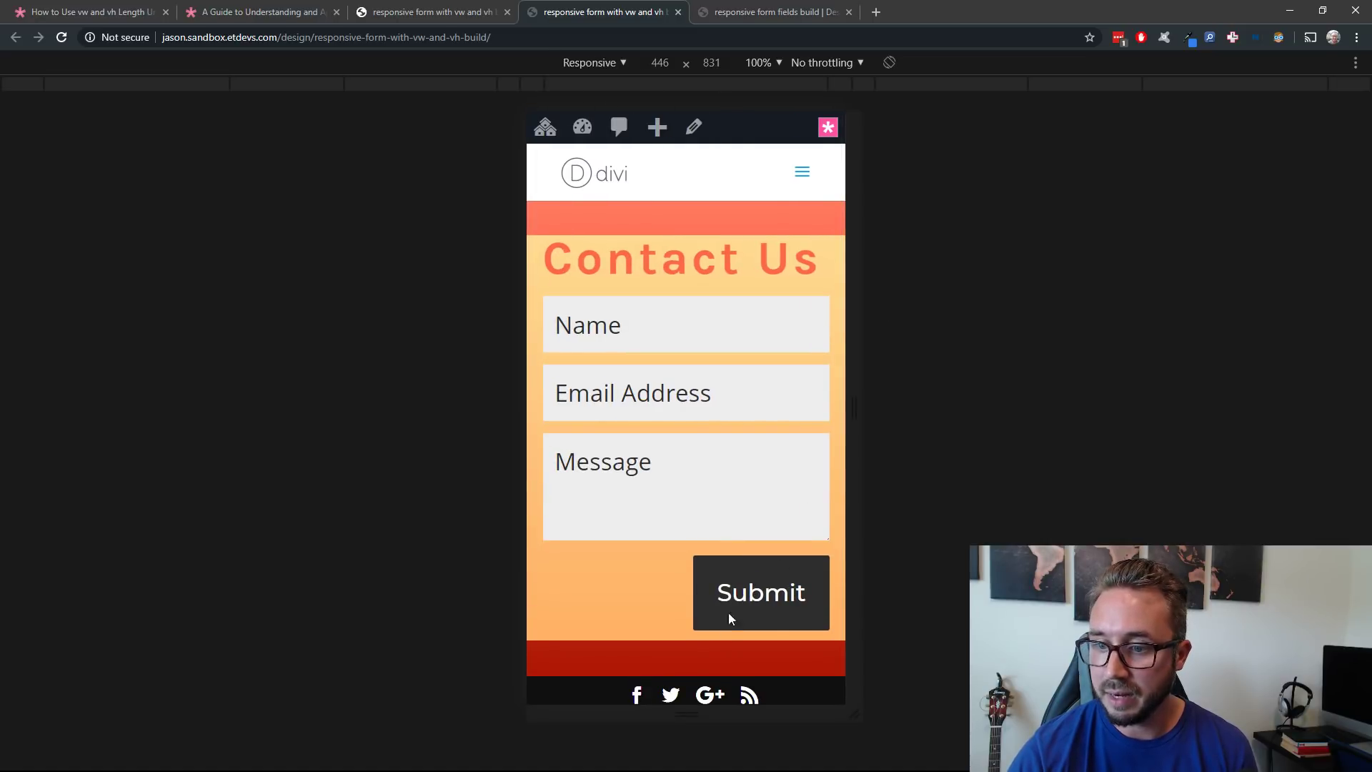
left_click_drag(698, 720, 744, 707)
left_click_drag(853, 403, 1086, 395)
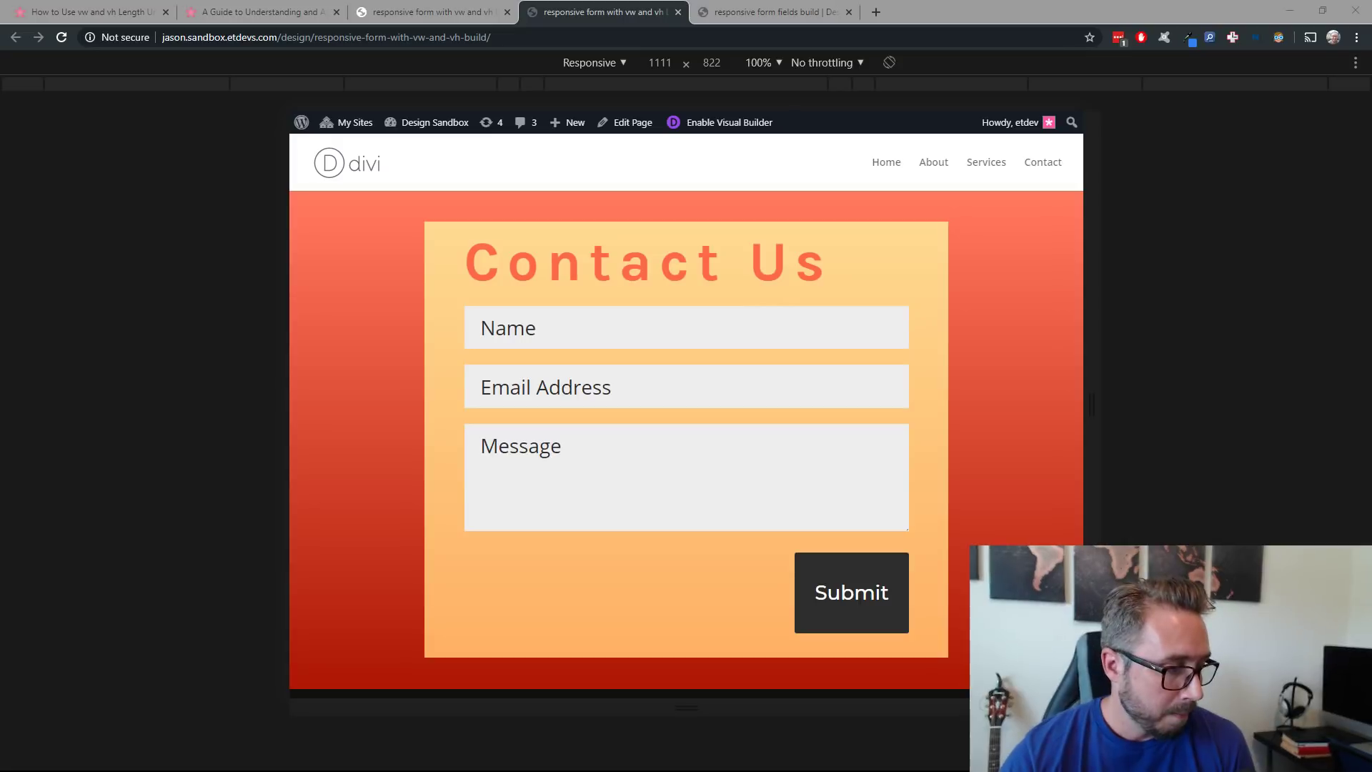
key("alt+Tab")
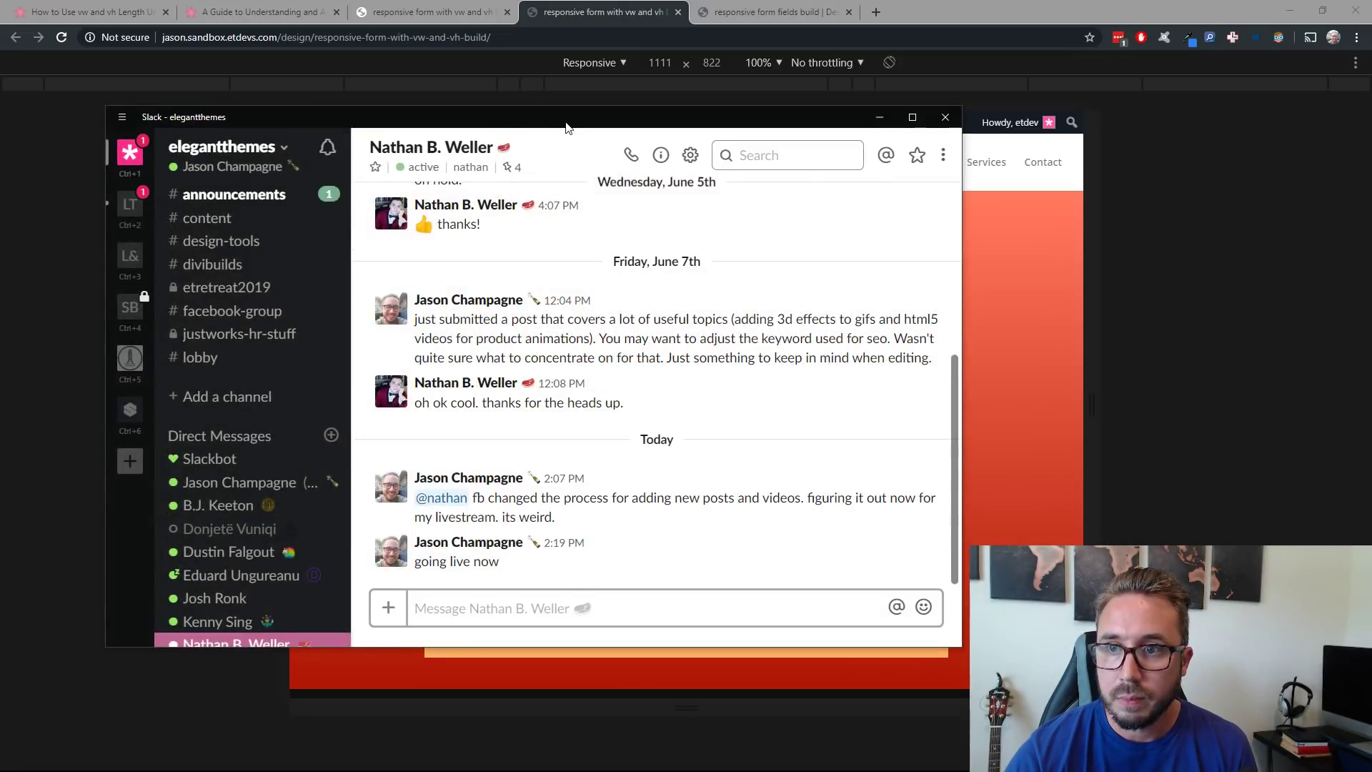
left_click_drag(565, 123, 0, 443)
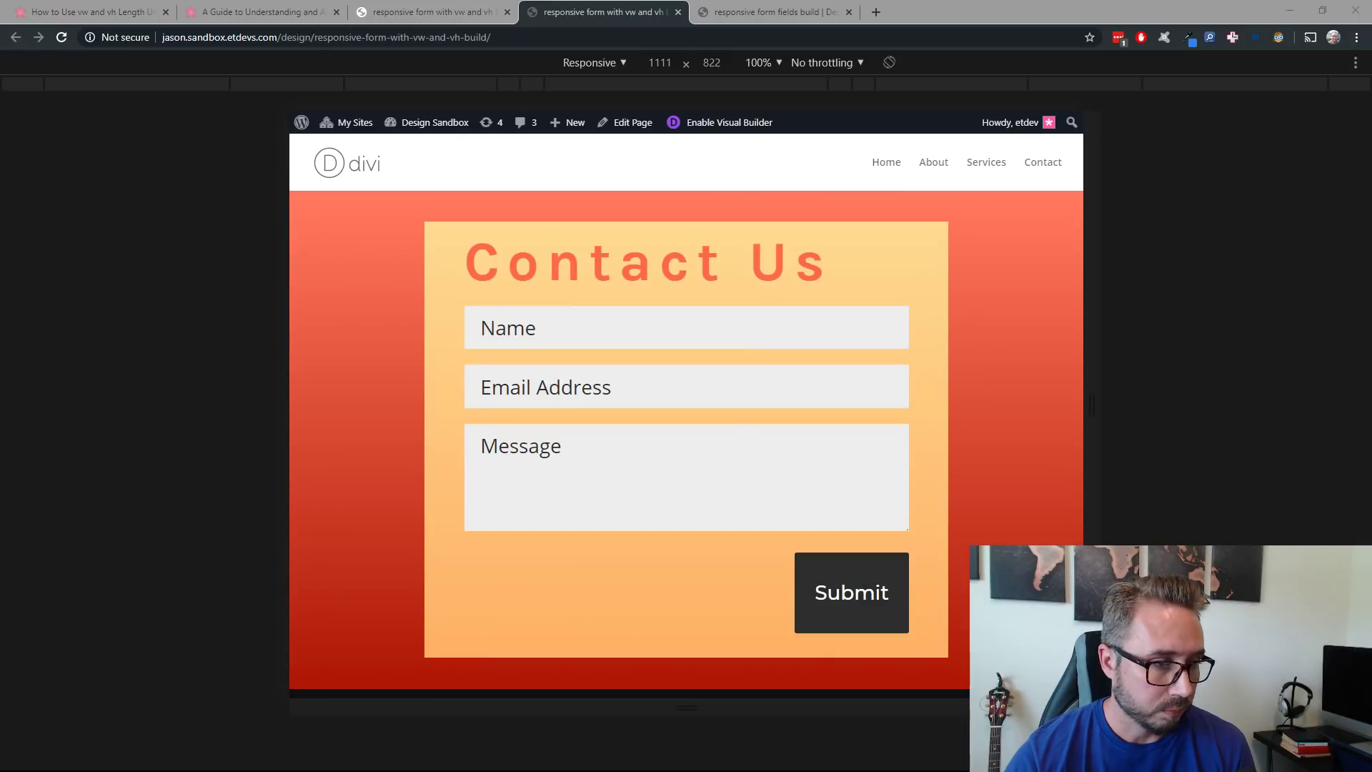
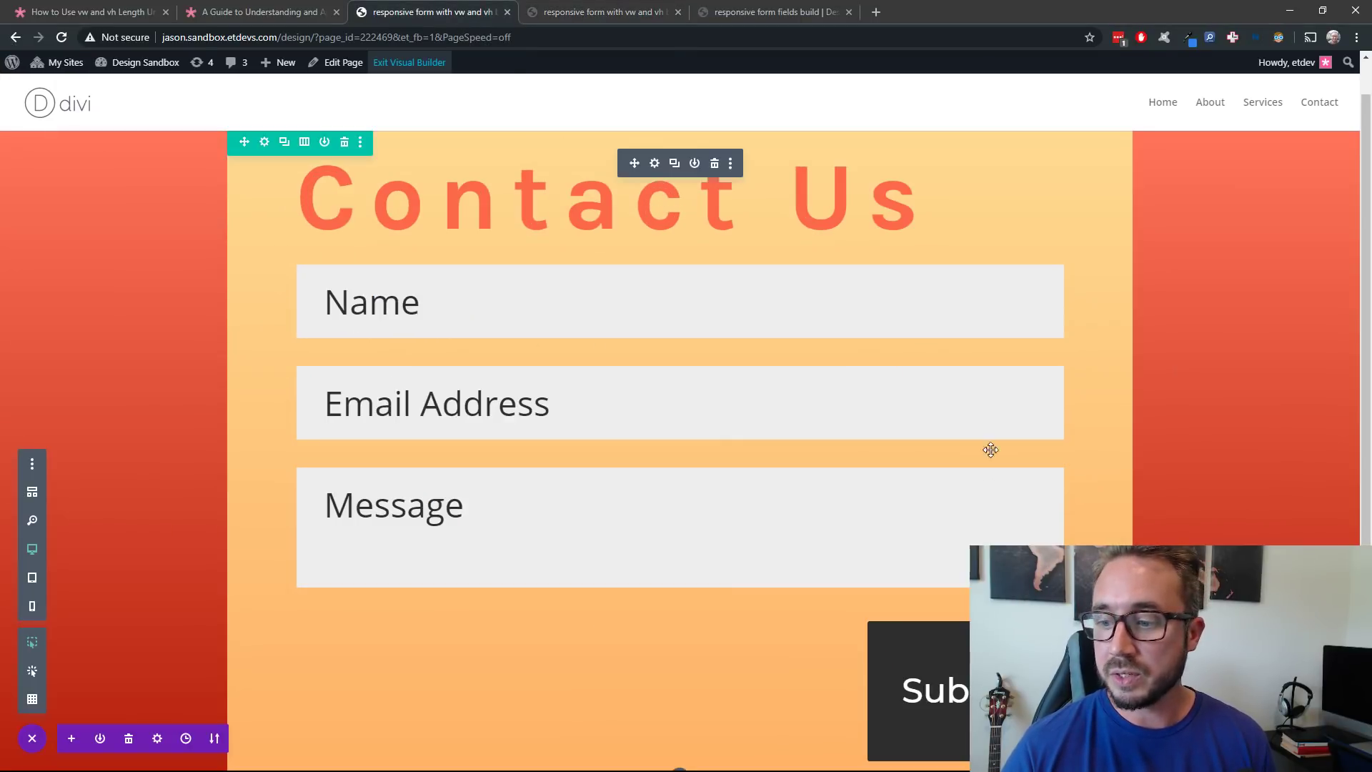
scroll(750, 509, "down", 2)
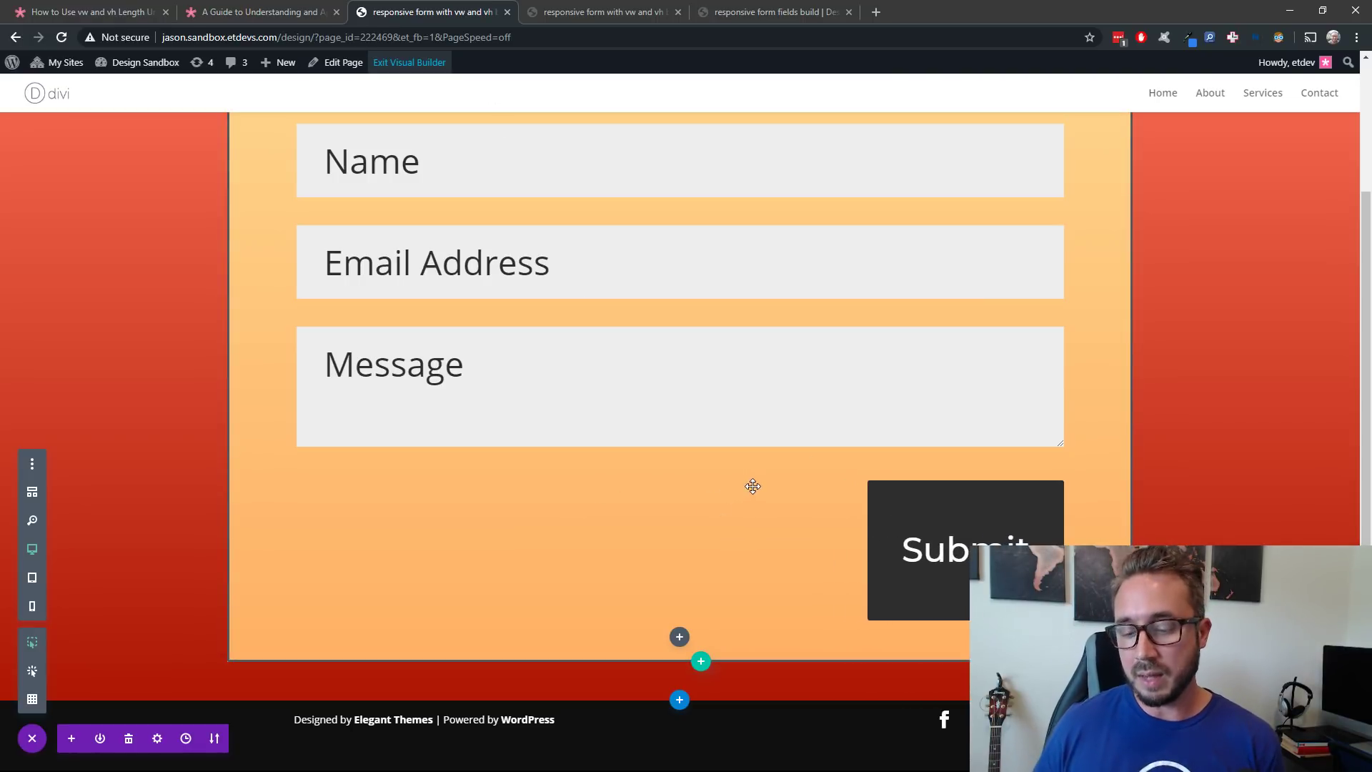
scroll(756, 360, "up", 1)
scroll(758, 363, "down", 1)
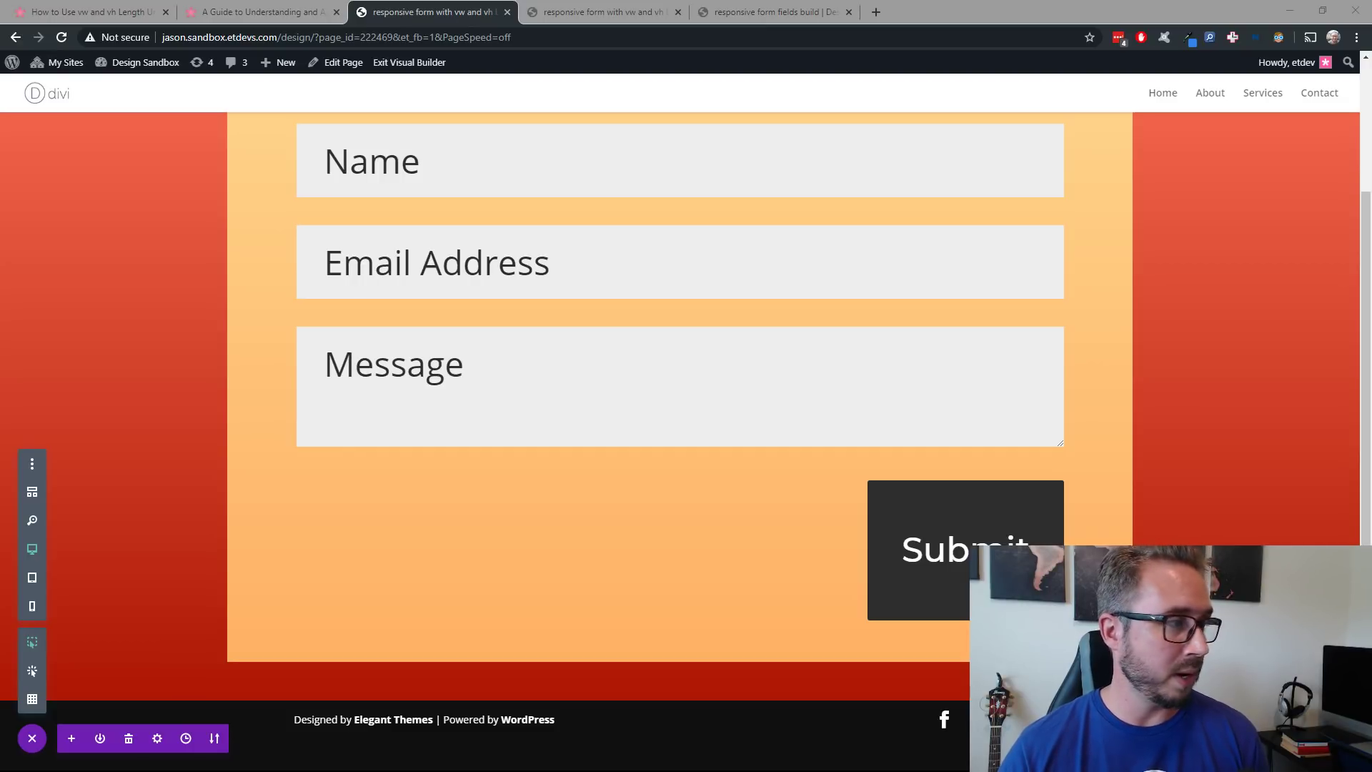
scroll(569, 276, "up", 1)
scroll(987, 484, "down", 1)
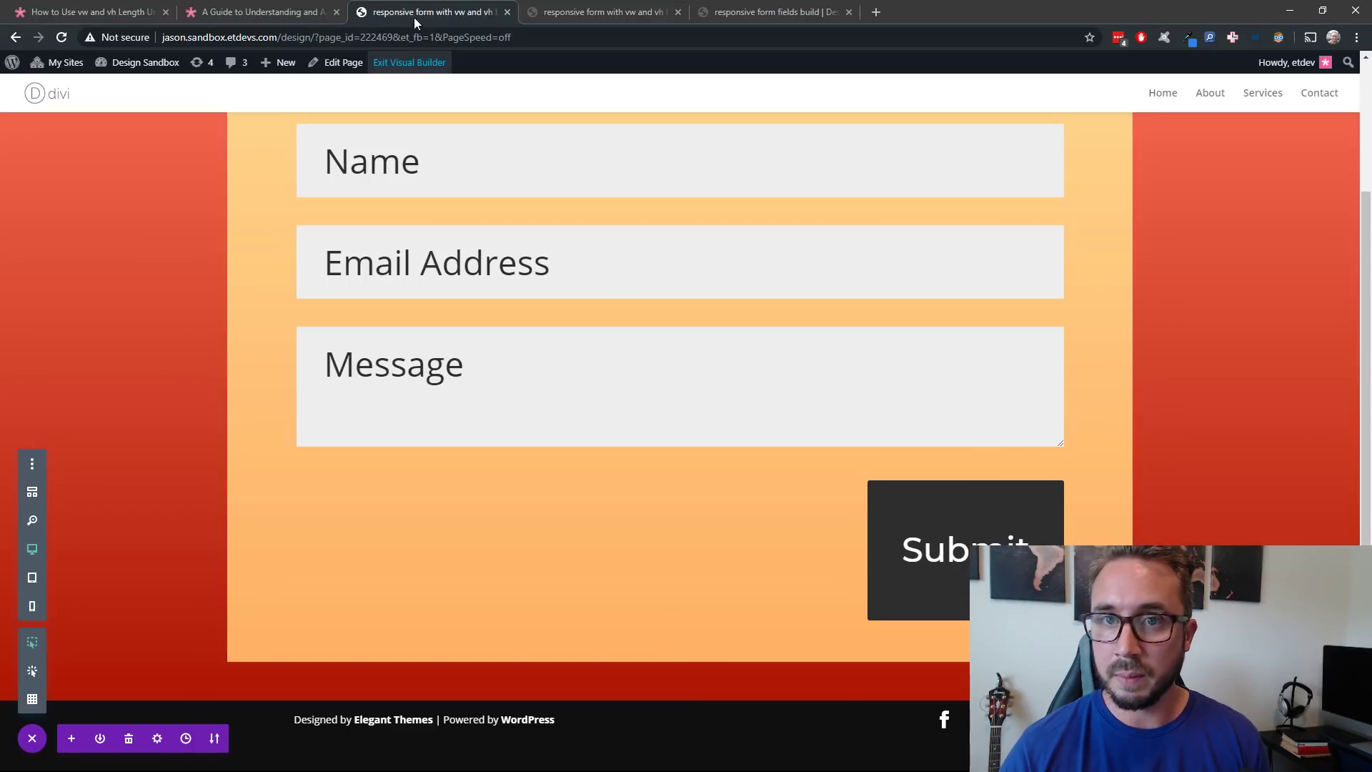
Add the custom CSS "width: 97%;" to the contact form's Contact Button element and close the module settings
scroll(724, 320, "up", 3)
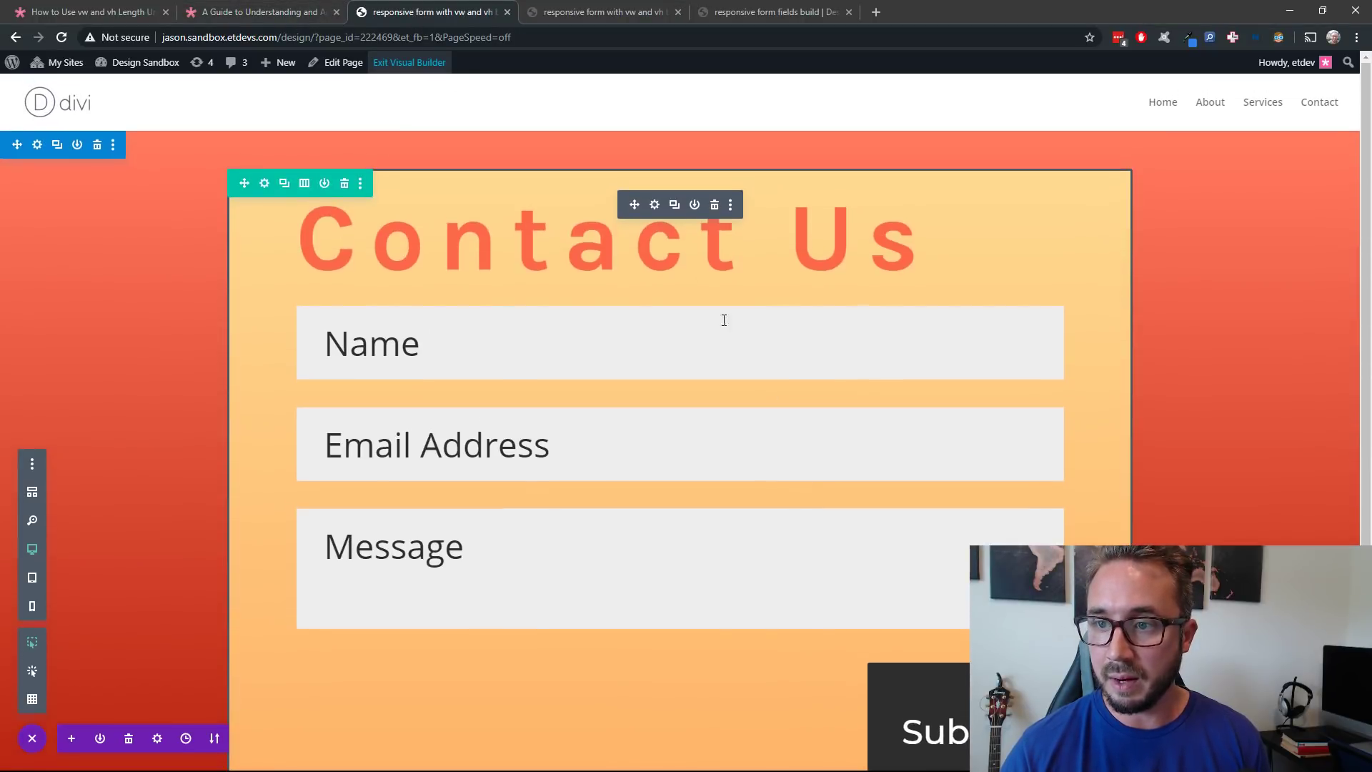
left_click(655, 206)
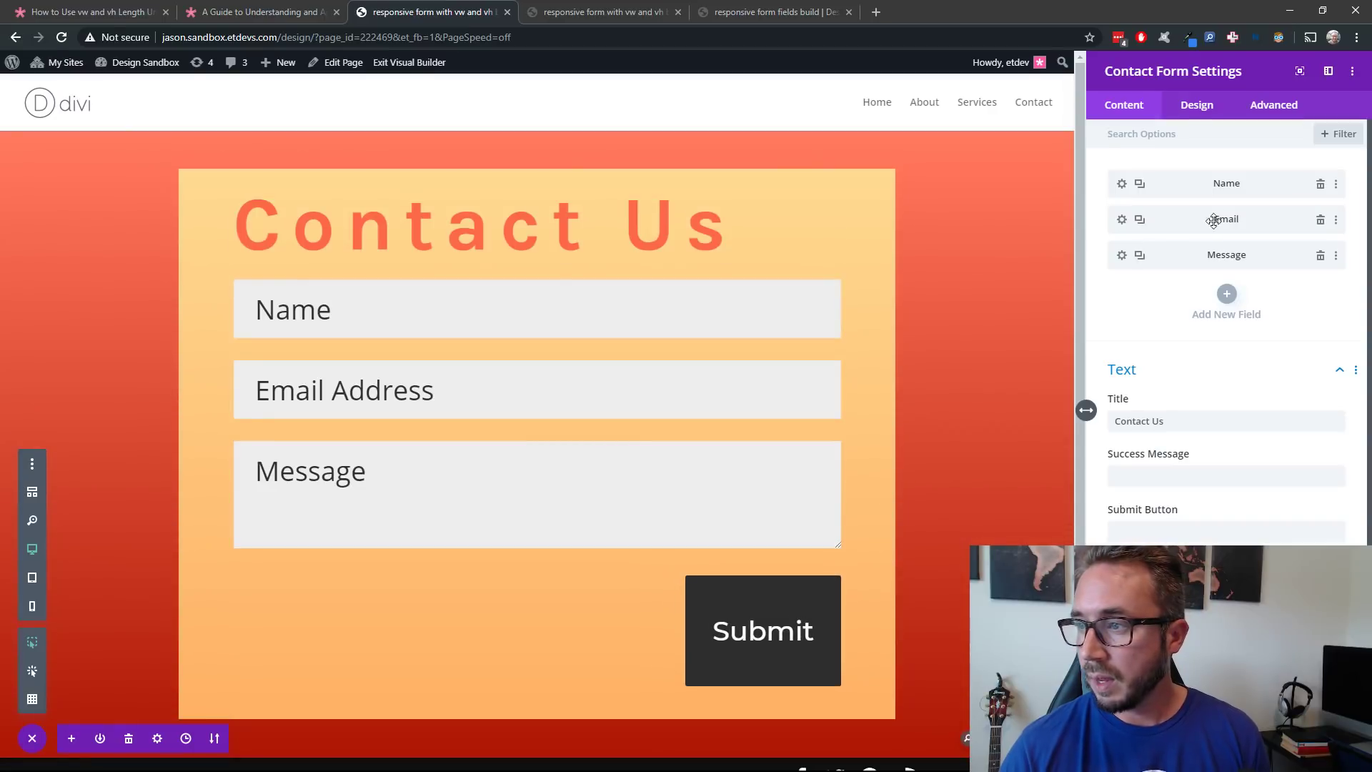
left_click(1198, 105)
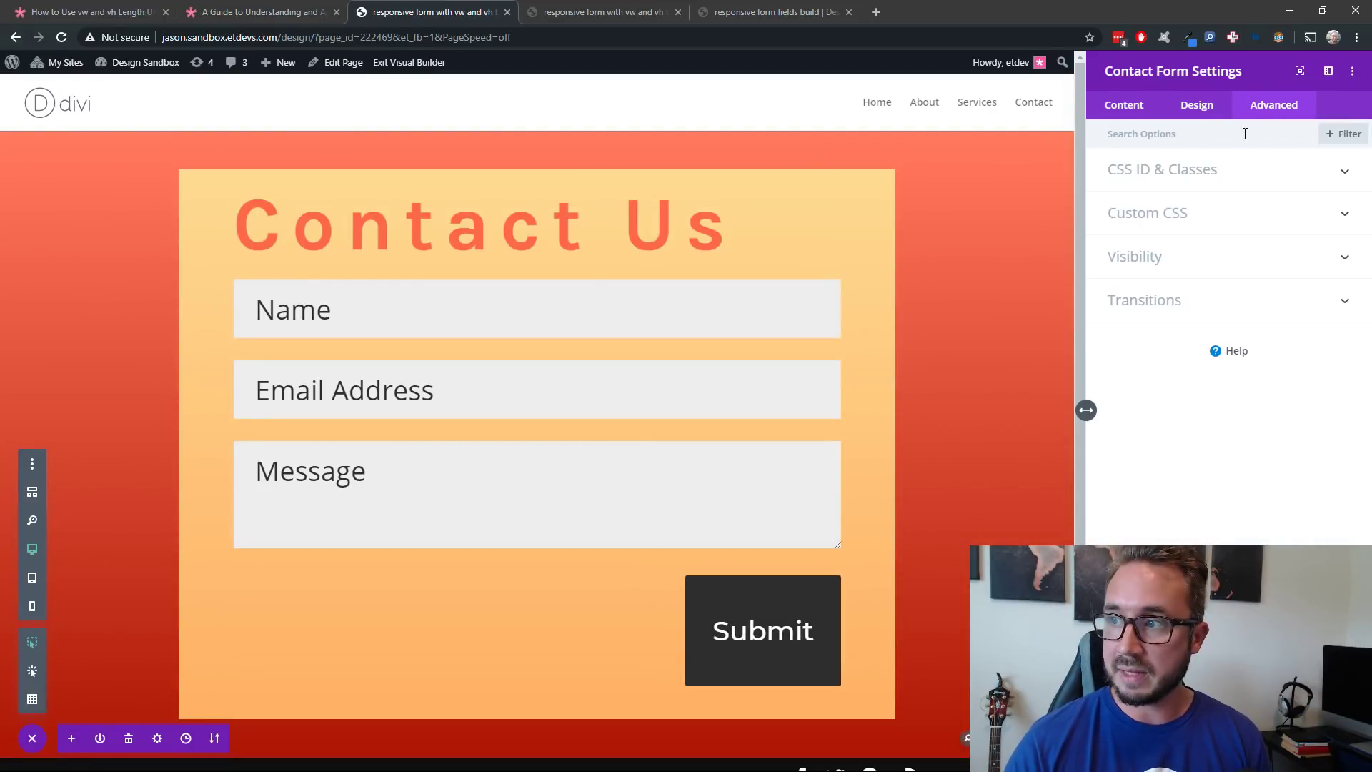
left_click(1237, 215)
scroll(1231, 310, "down", 5)
scroll(1230, 313, "down", 2)
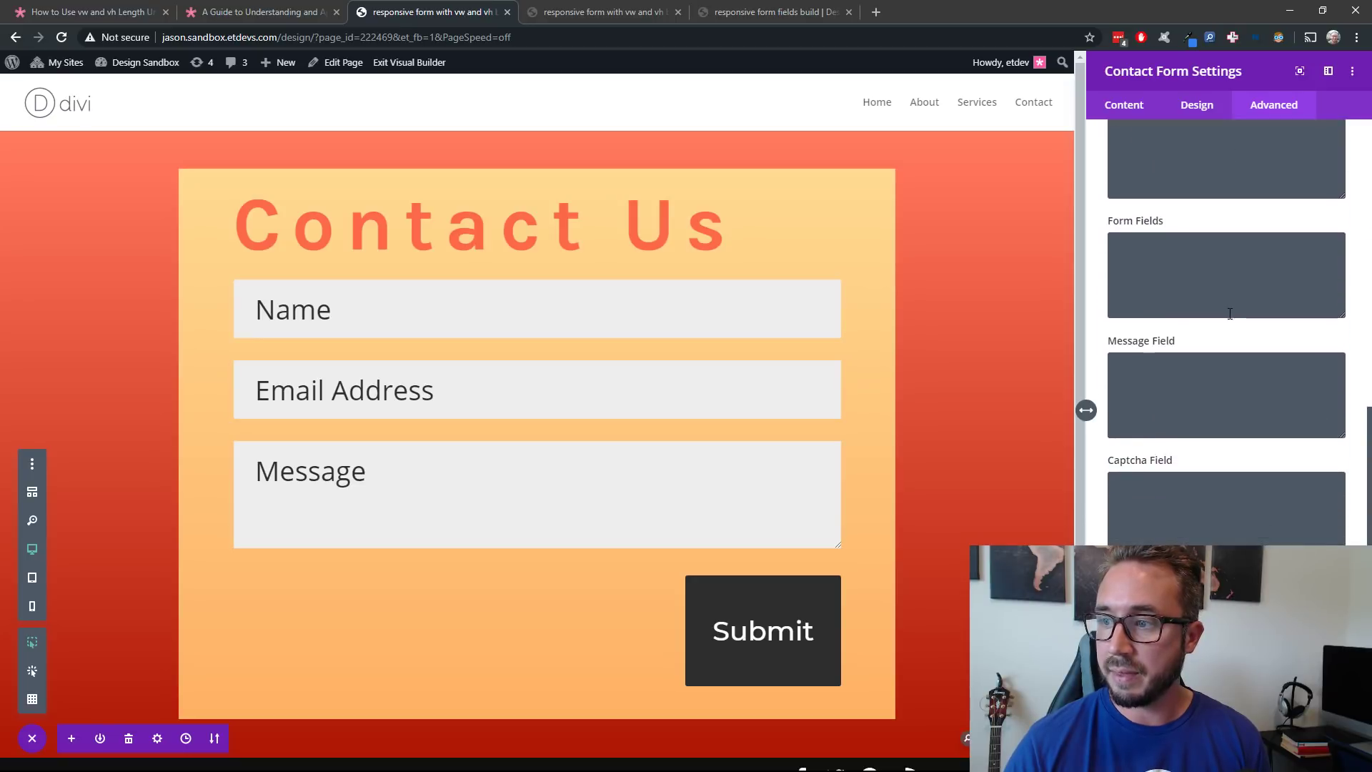
scroll(1230, 313, "up", 1)
scroll(1230, 313, "up", 1)
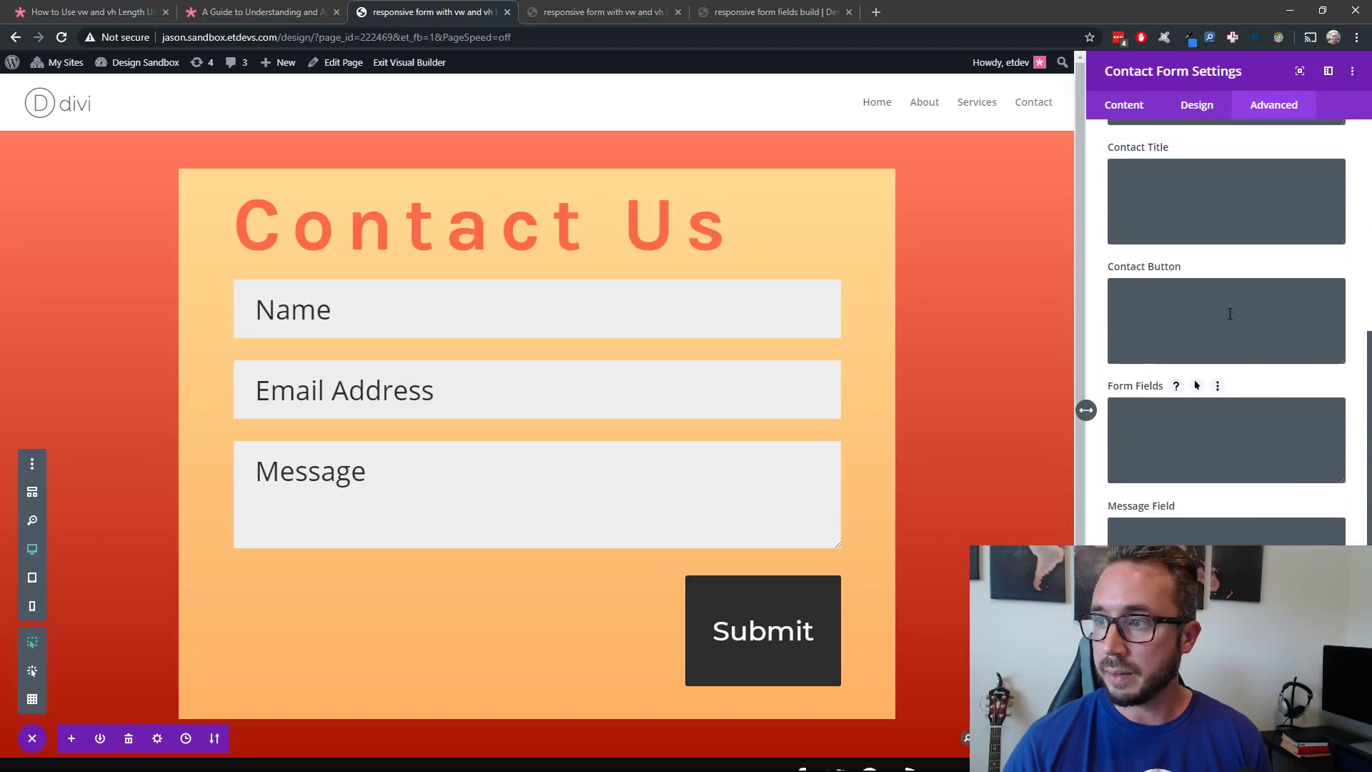
scroll(1230, 313, "down", 1)
left_click(1220, 205)
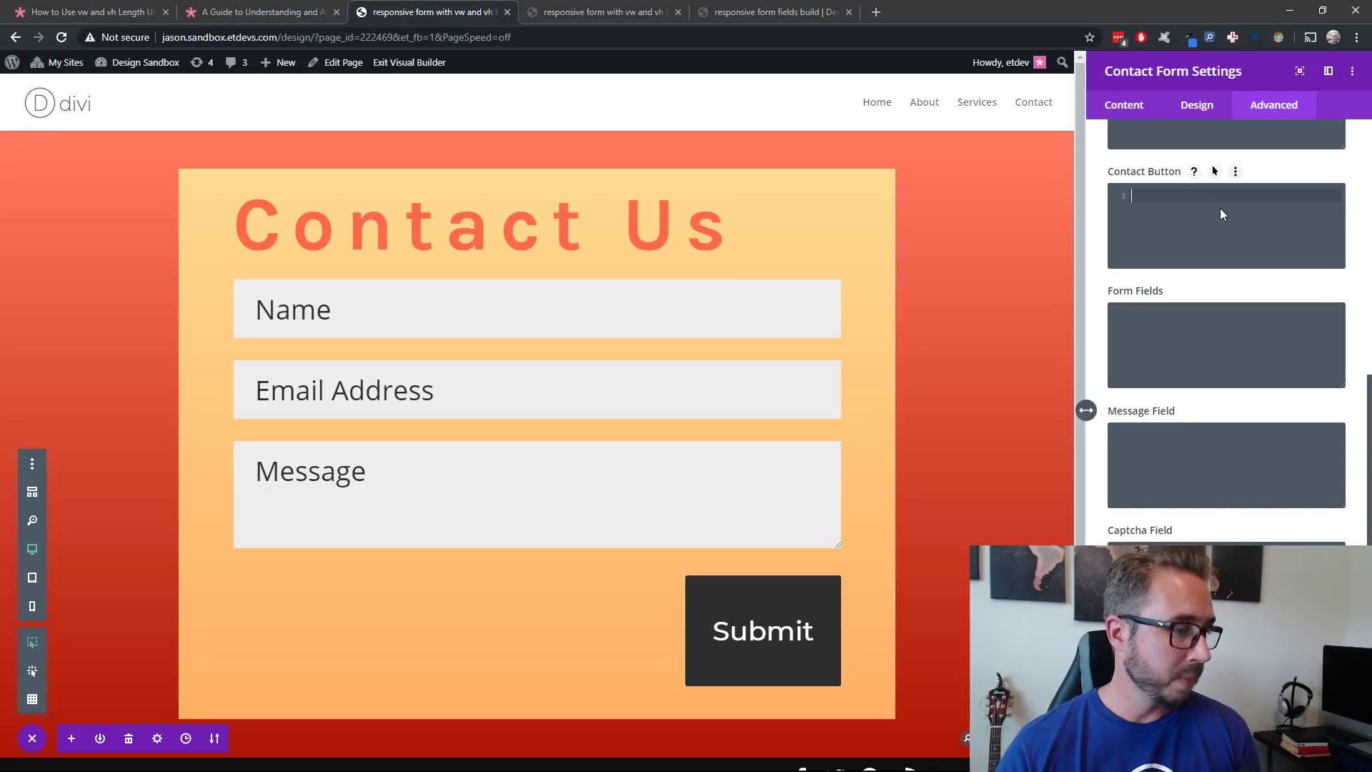
type("width")
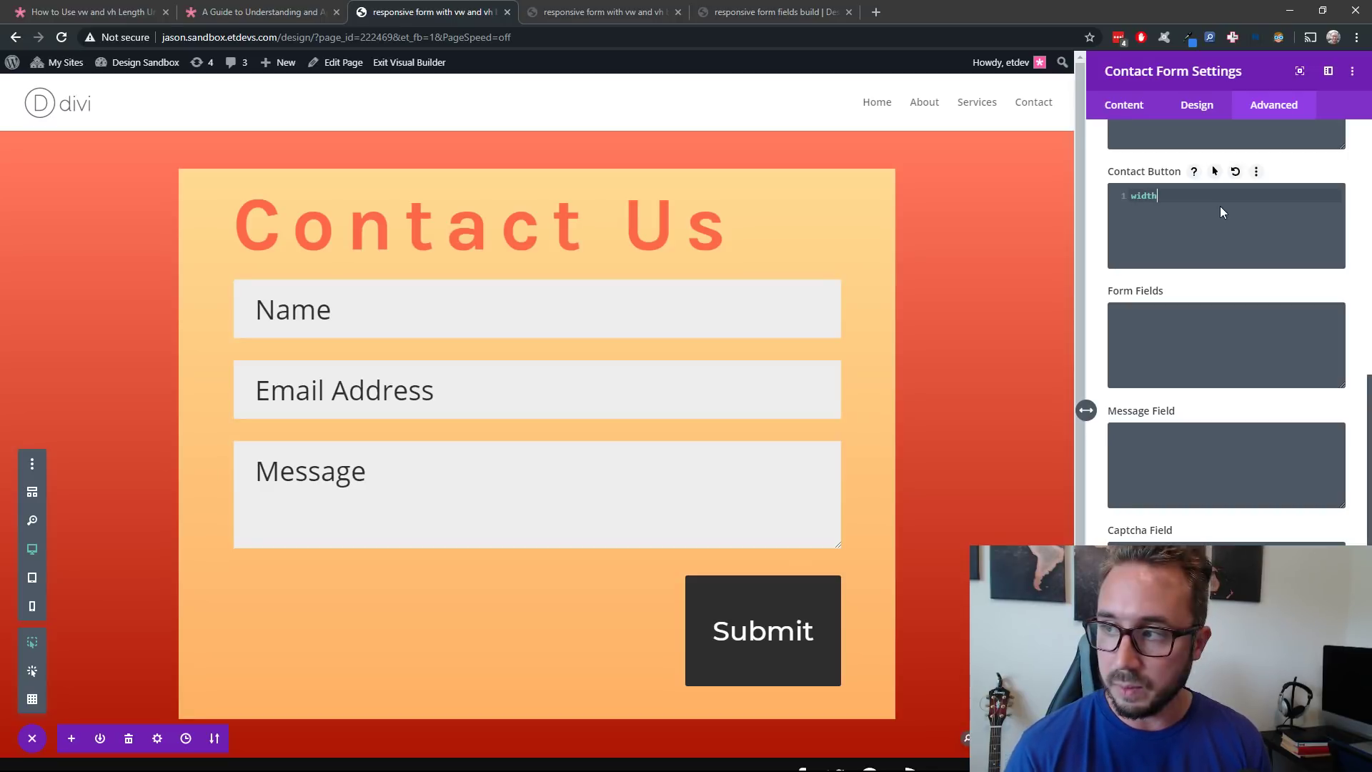
type(": 97%;")
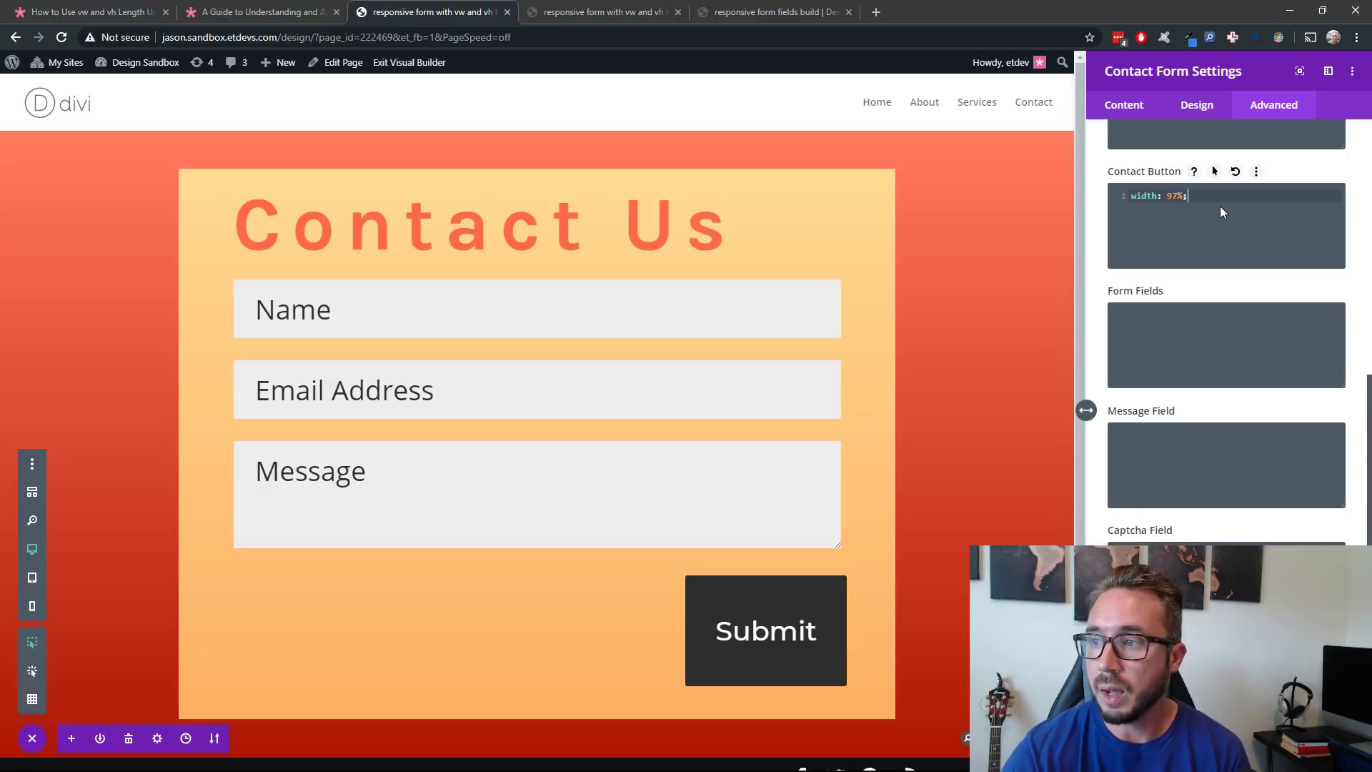
scroll(801, 386, "down", 2)
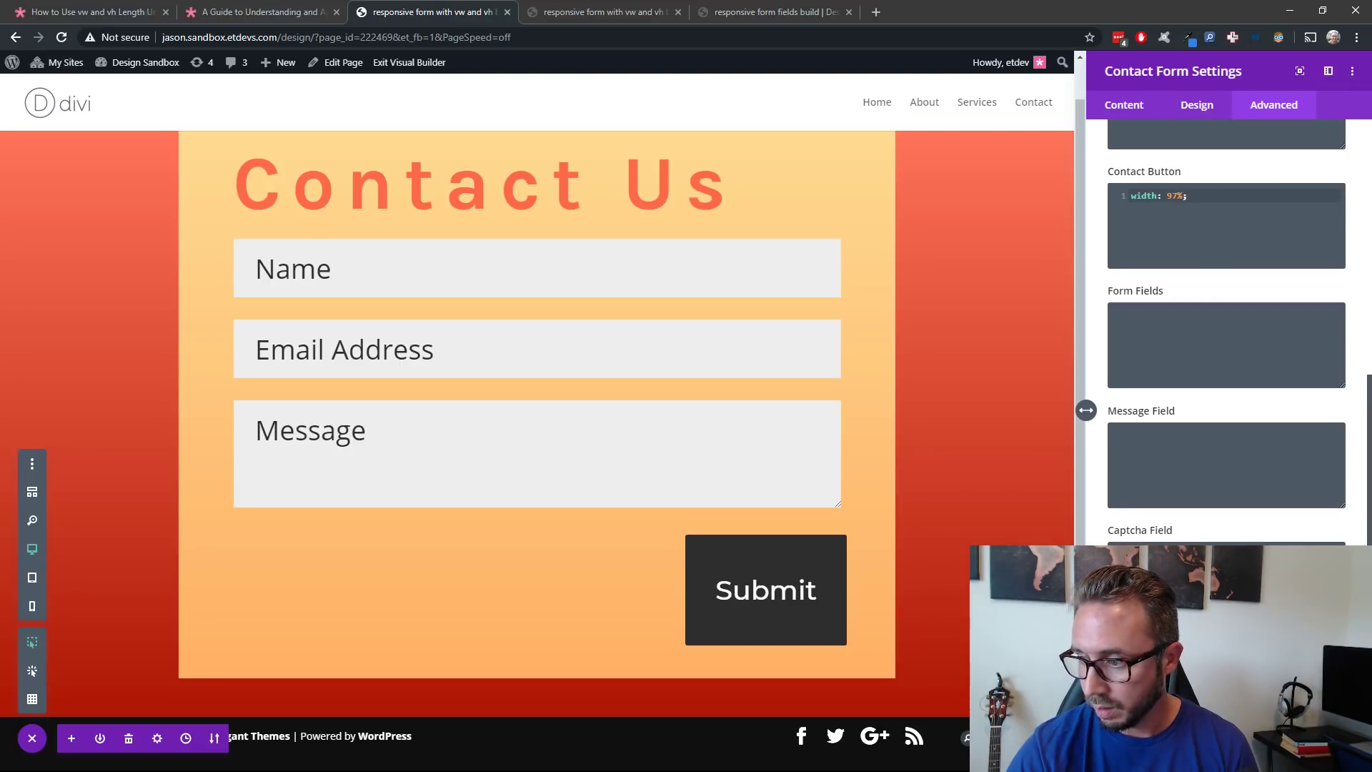
key("Escape")
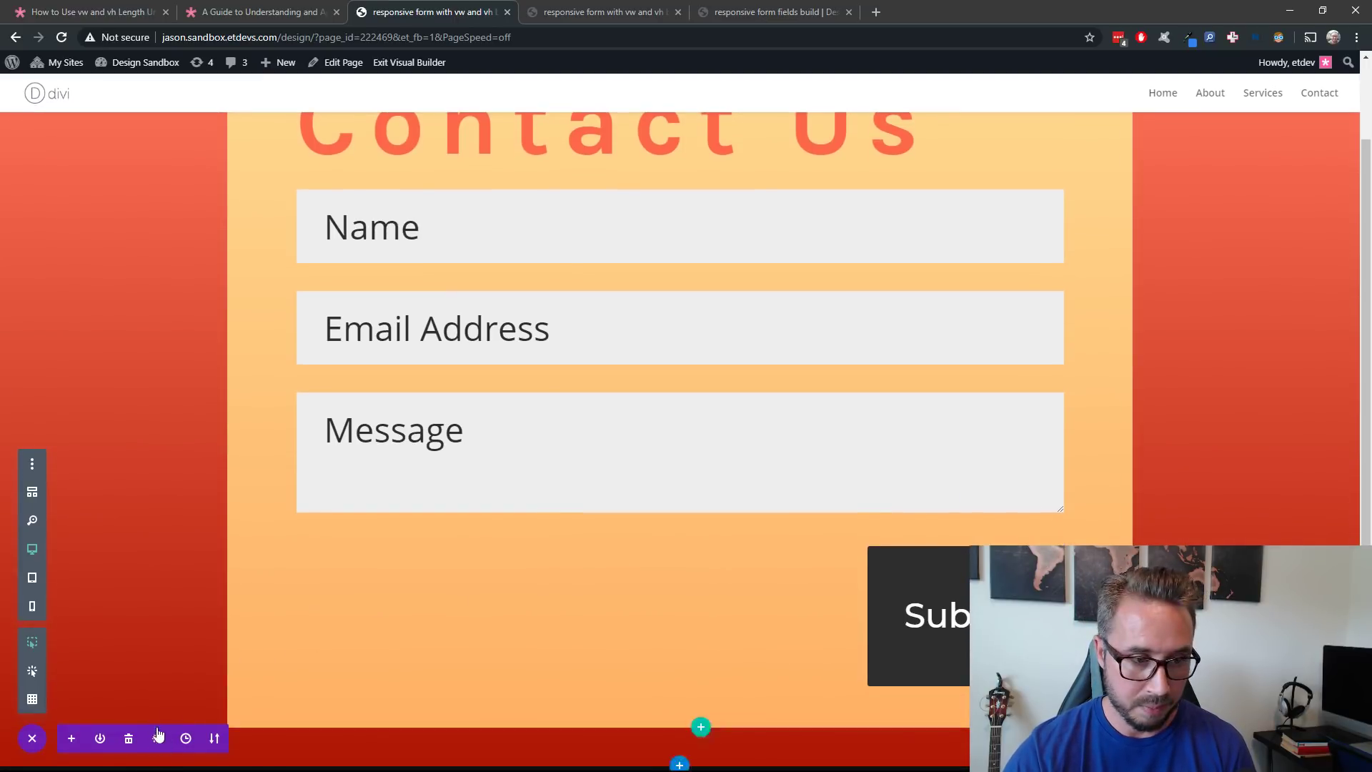
Add a page-level custom CSS rule setting ".et_contact_bottom_container" to "float: none;" and close the page settings
left_click(158, 737)
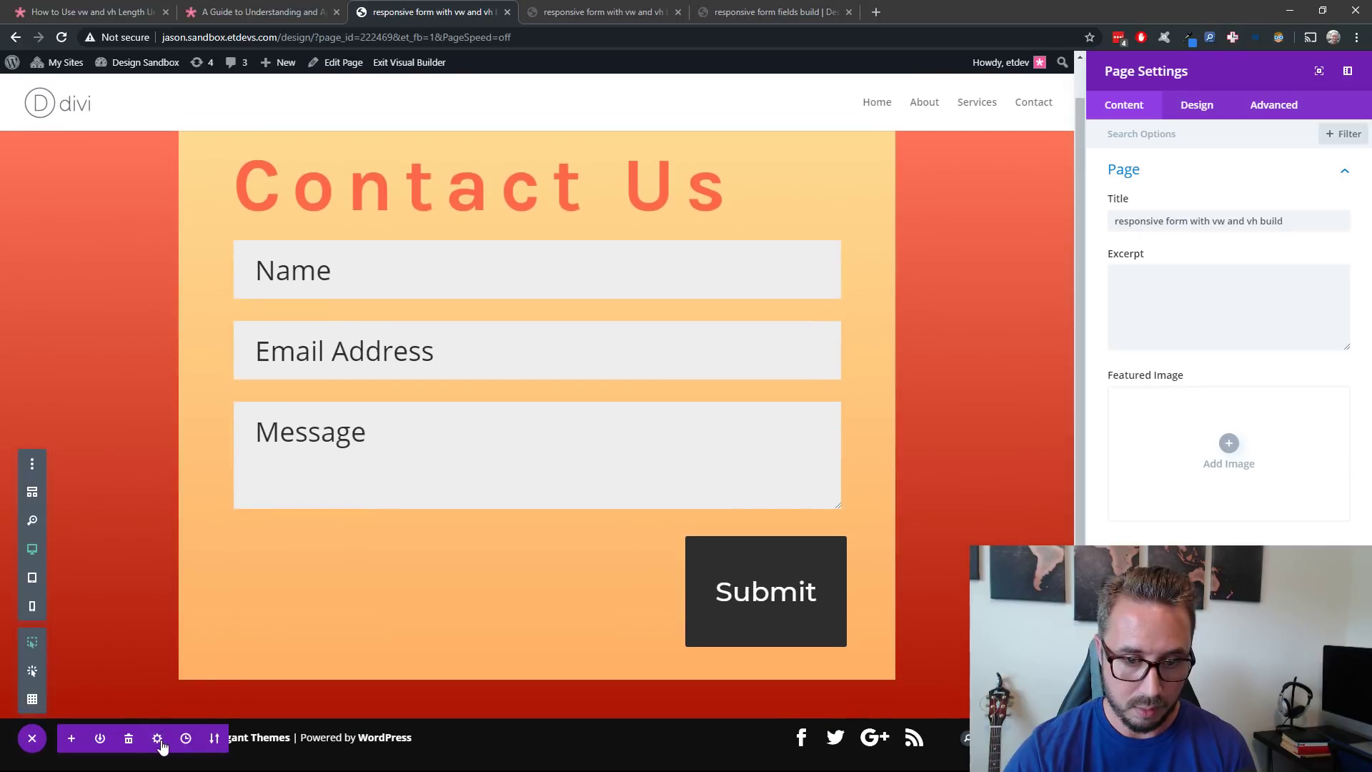
left_click(1267, 109)
left_click(1242, 182)
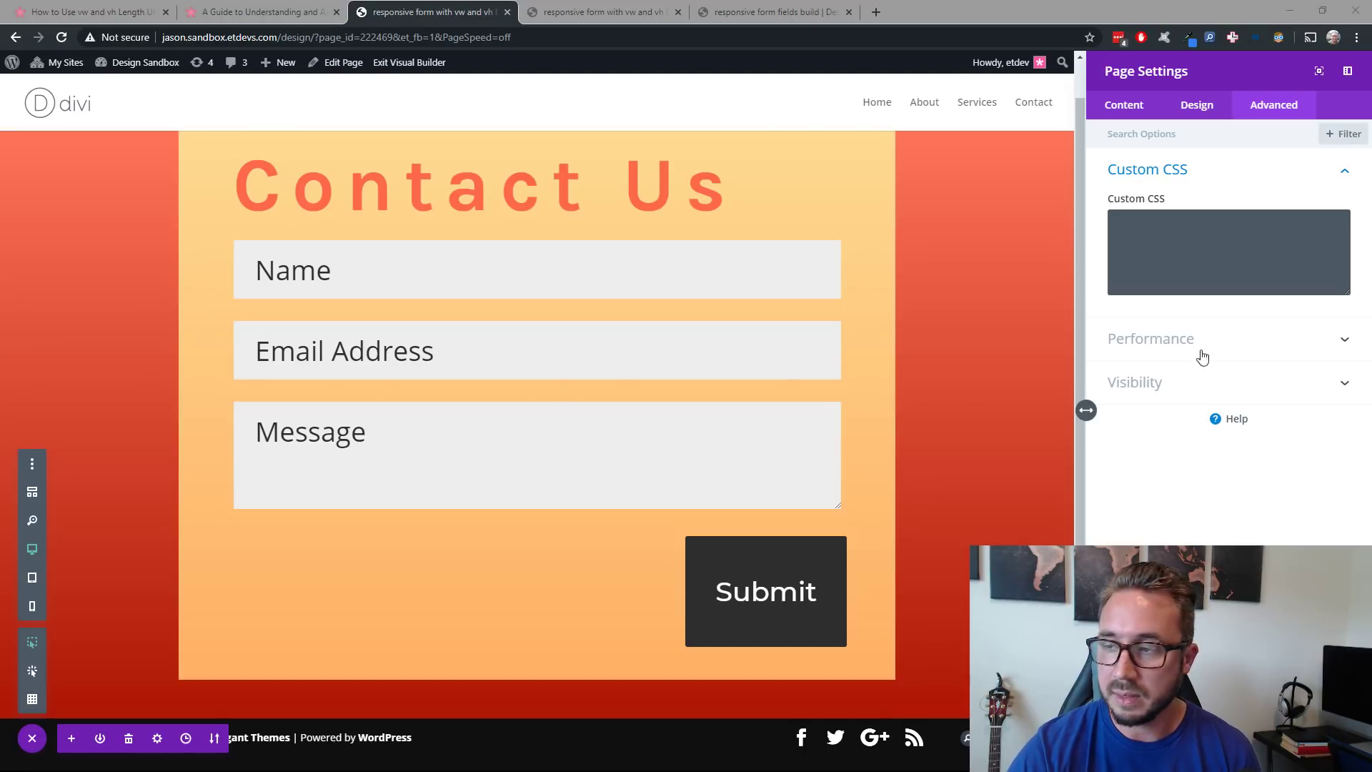
left_click(1215, 226)
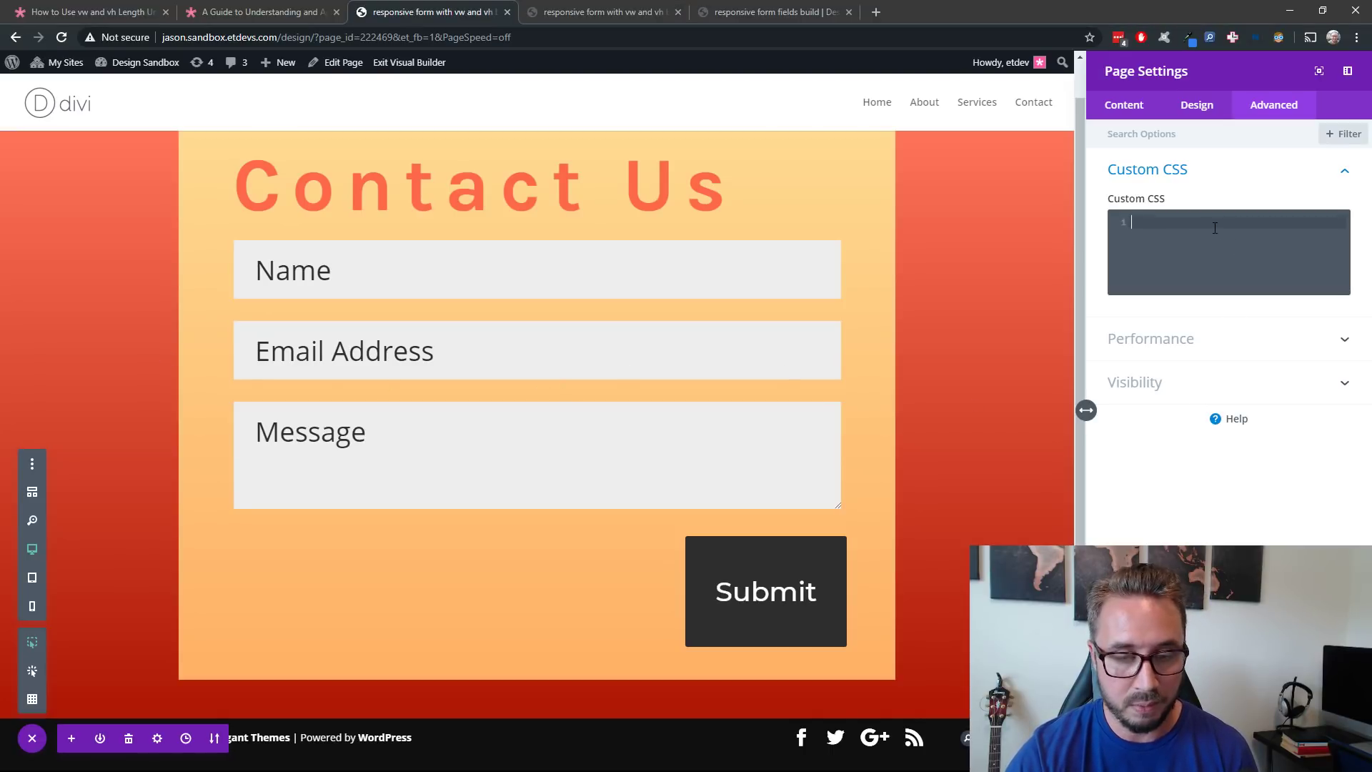
type(".et_contact_bottom_container {   float: none; }")
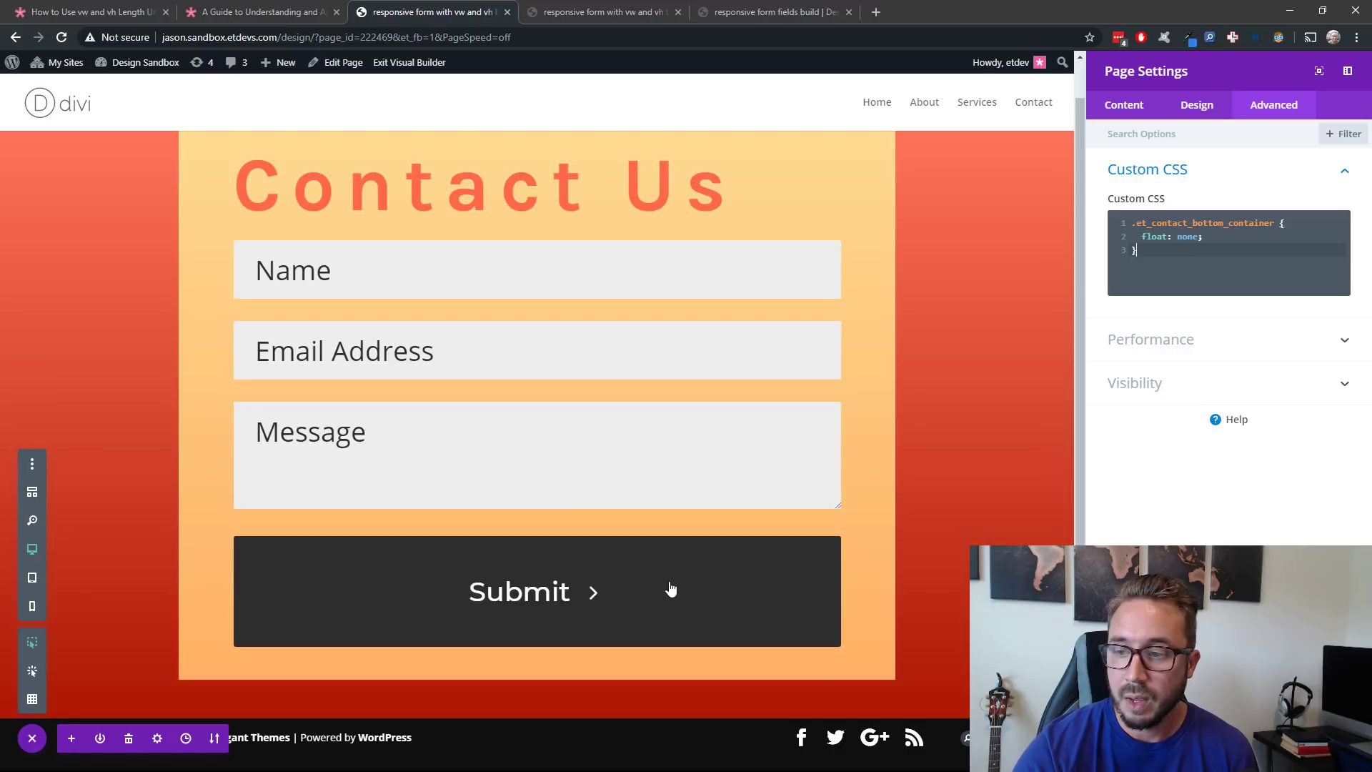
key("Escape")
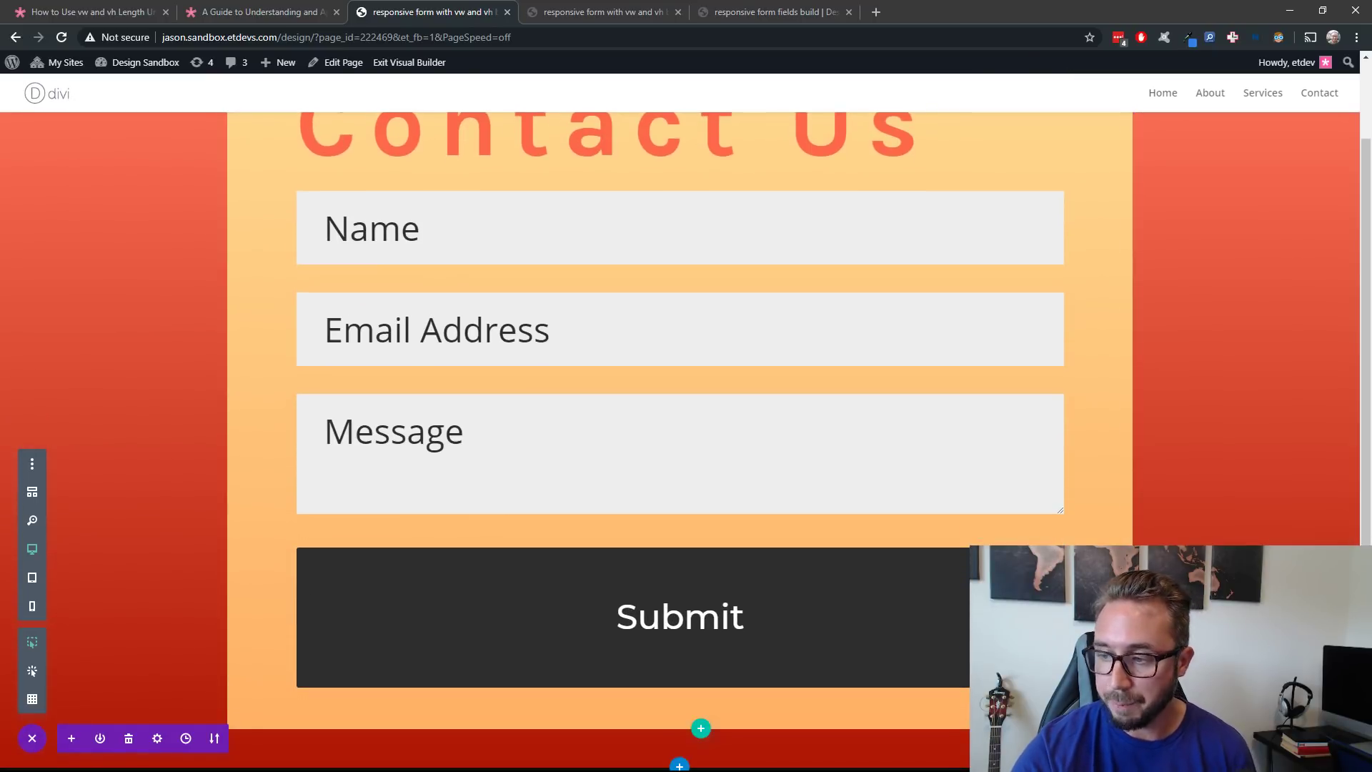
Reload the live page and narrow its responsive viewport to 854 px to check the submit button
left_click(604, 12)
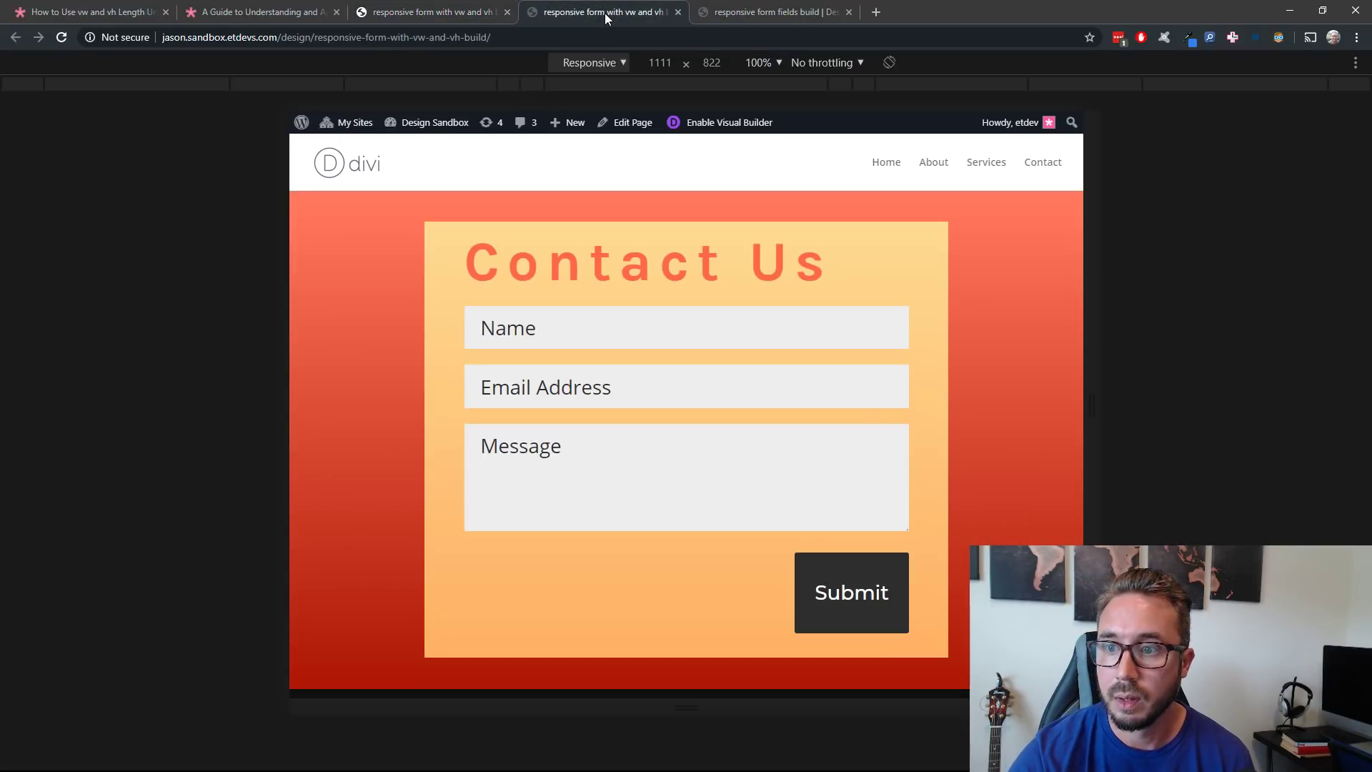
key("ctrl+r")
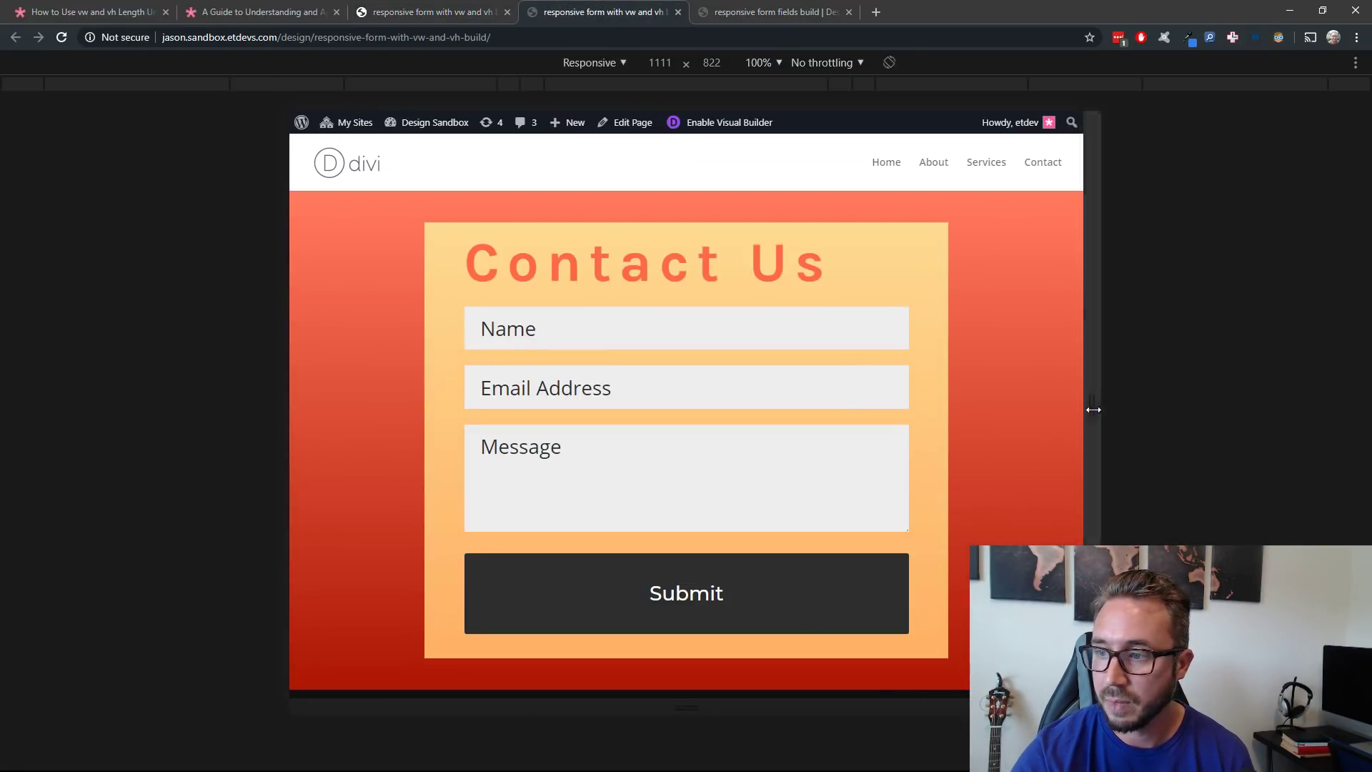
left_click_drag(1091, 408, 1001, 340)
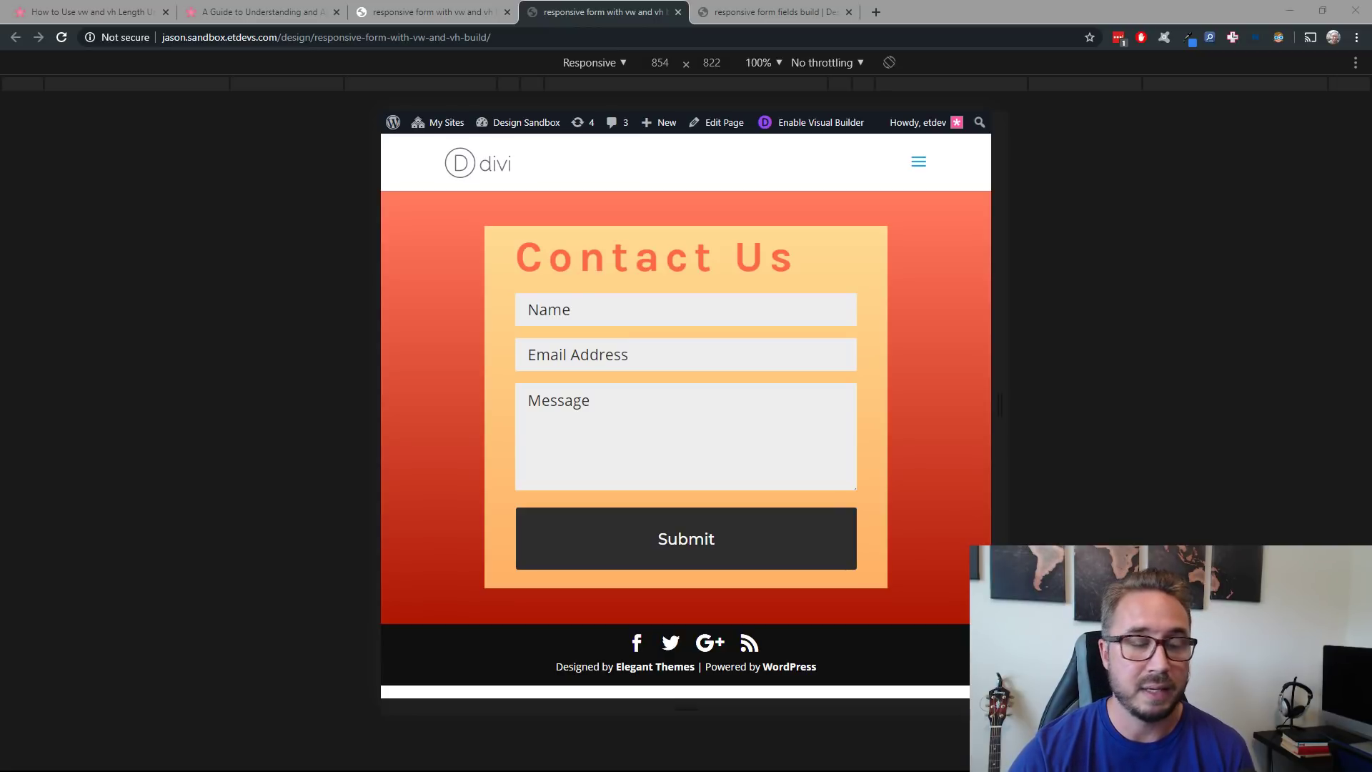
left_click(583, 13)
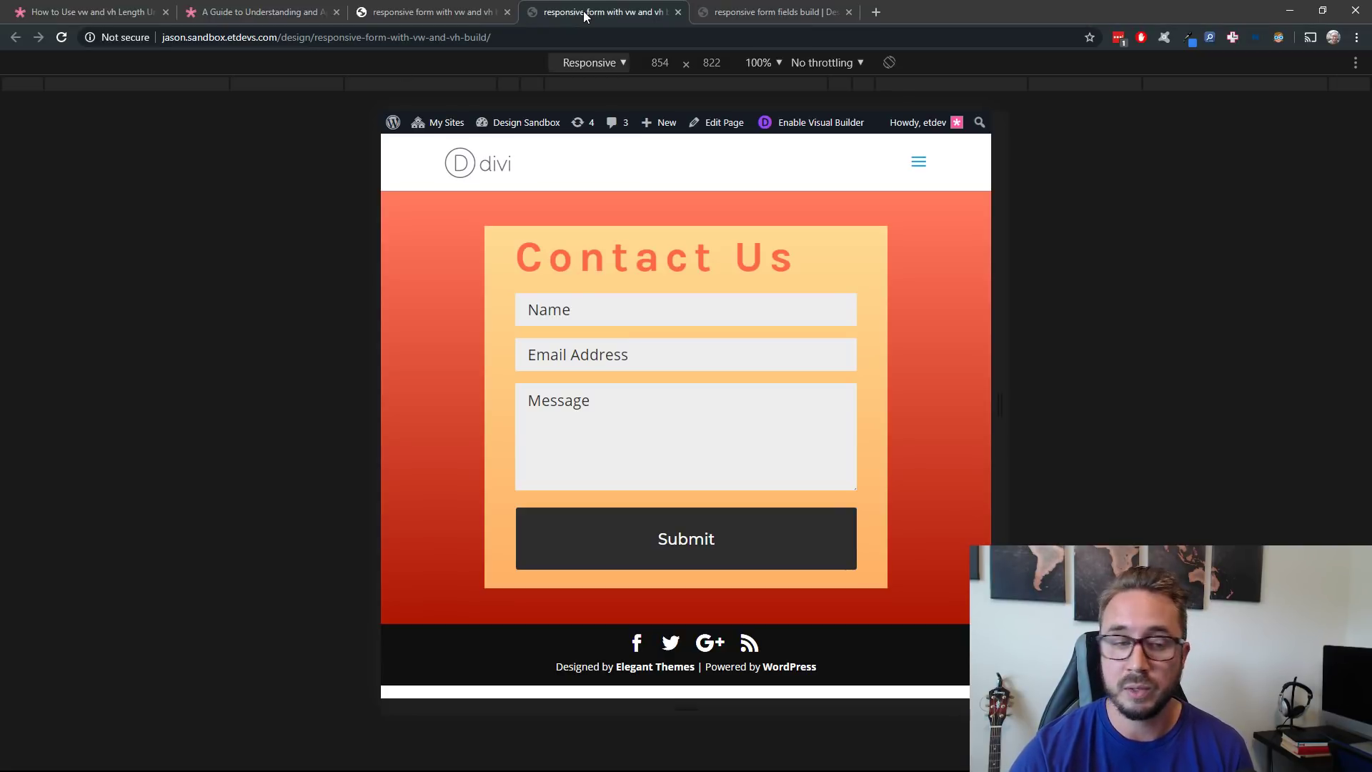